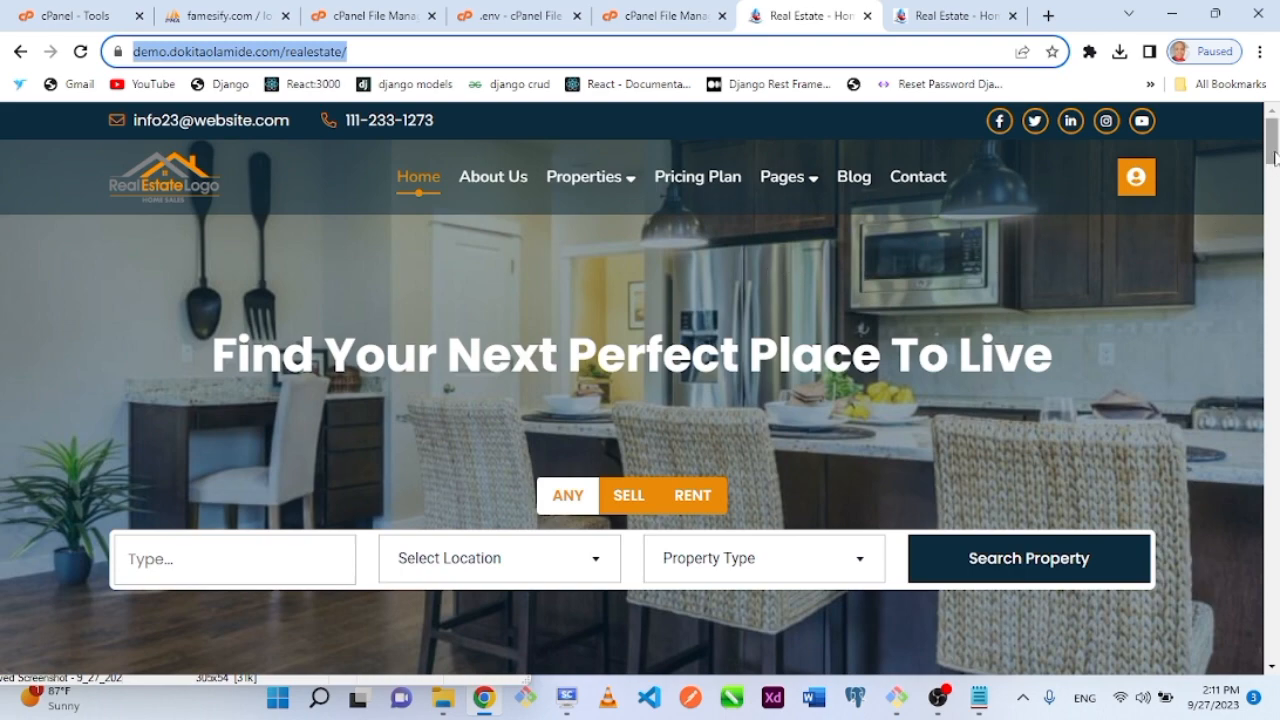
Open the Pricing Plan page in a new tab and scroll down to the plan cards
drag(1274, 157, 1274, 280)
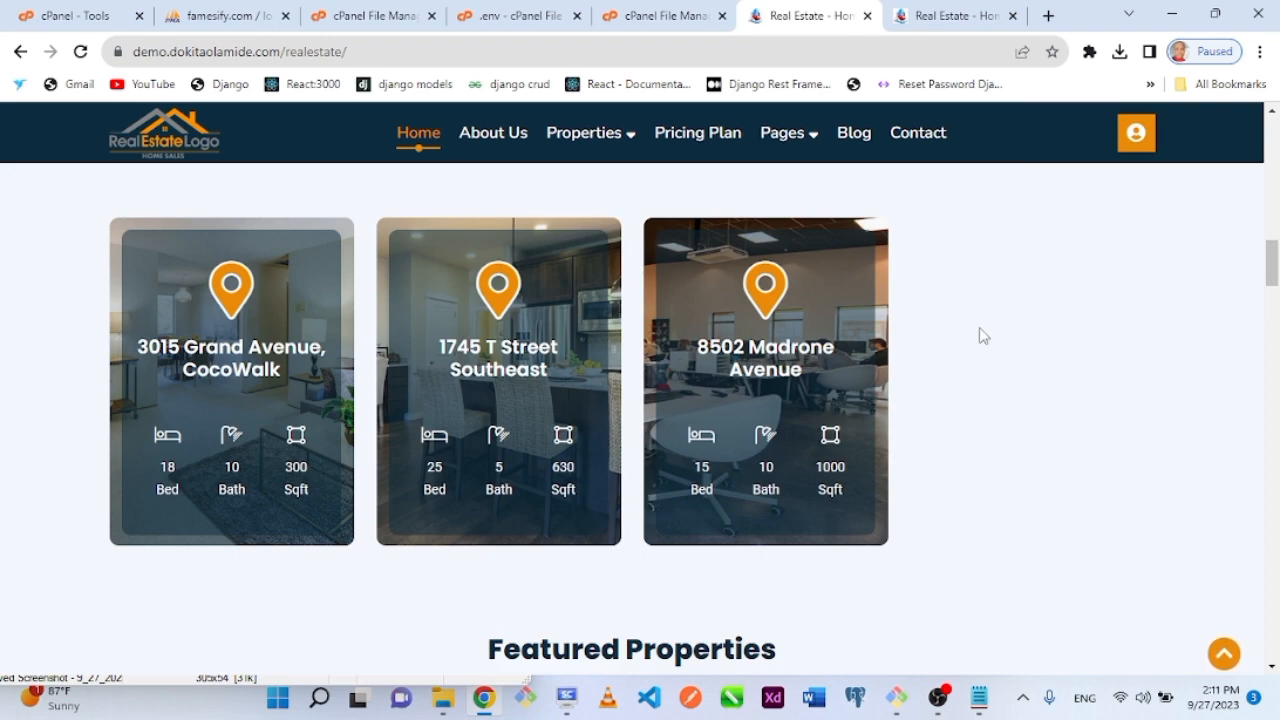
drag(1271, 272, 1275, 627)
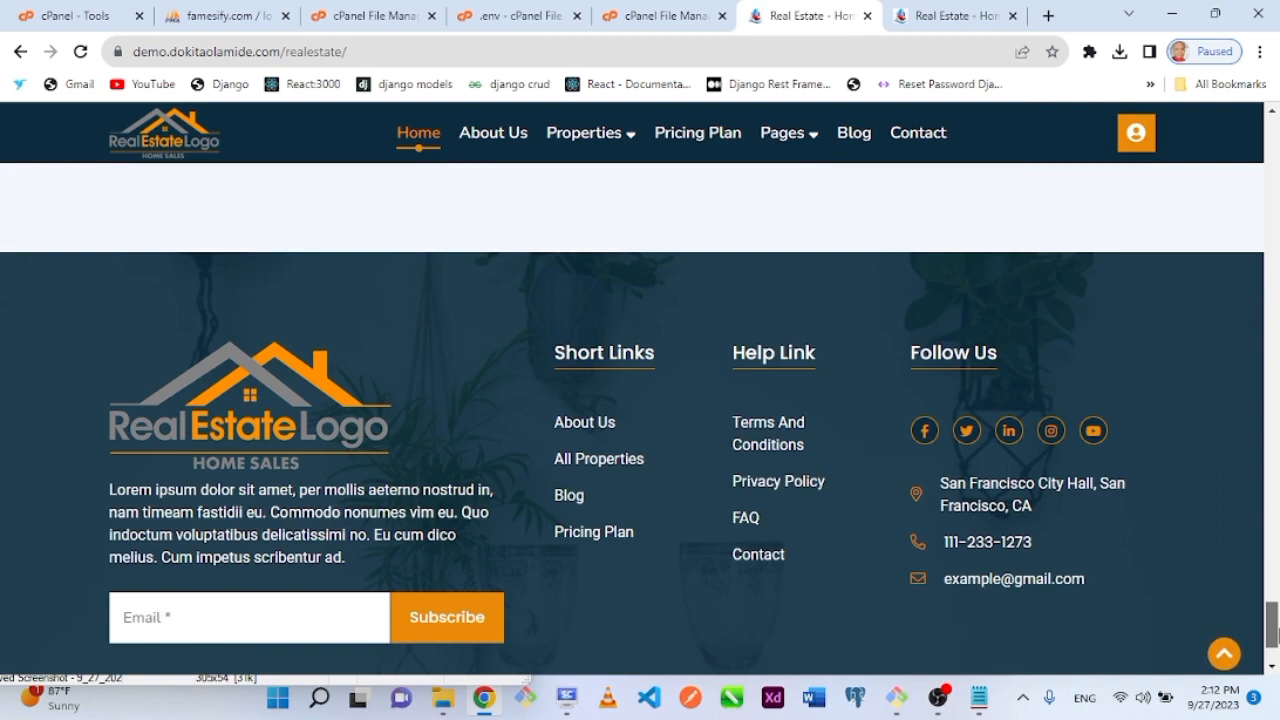
right_click(678, 140)
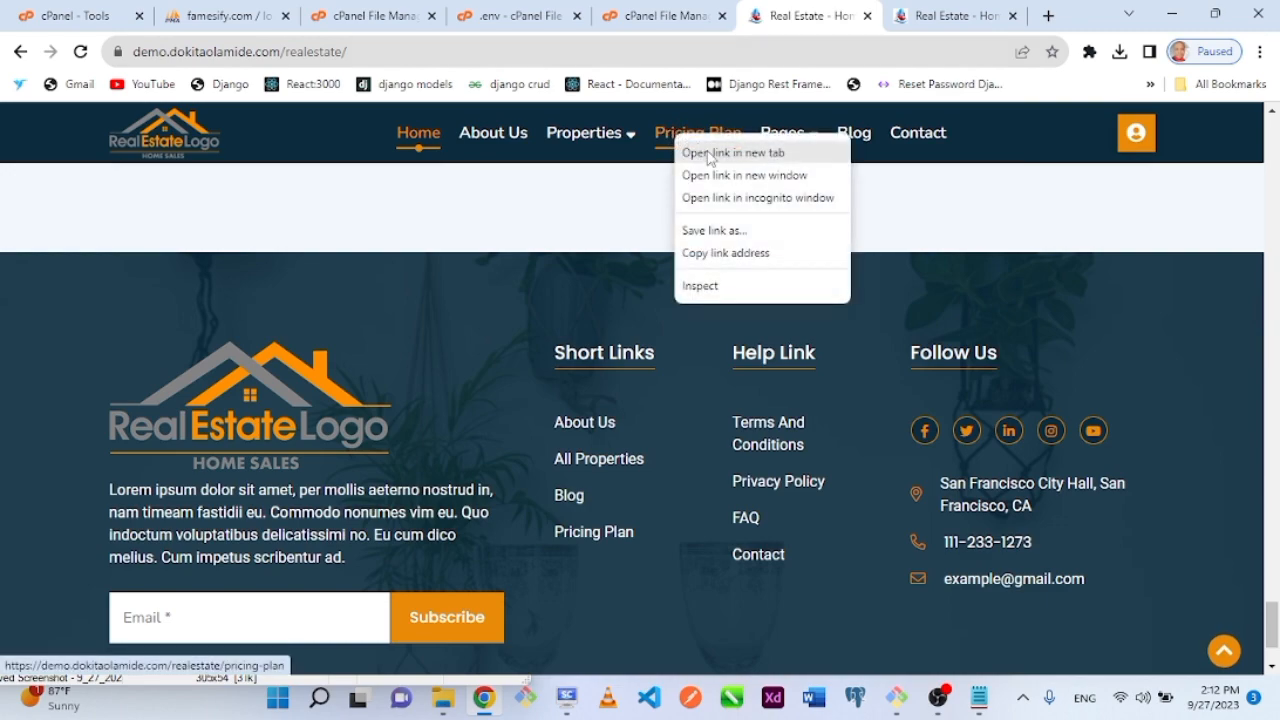
click(733, 153)
click(820, 14)
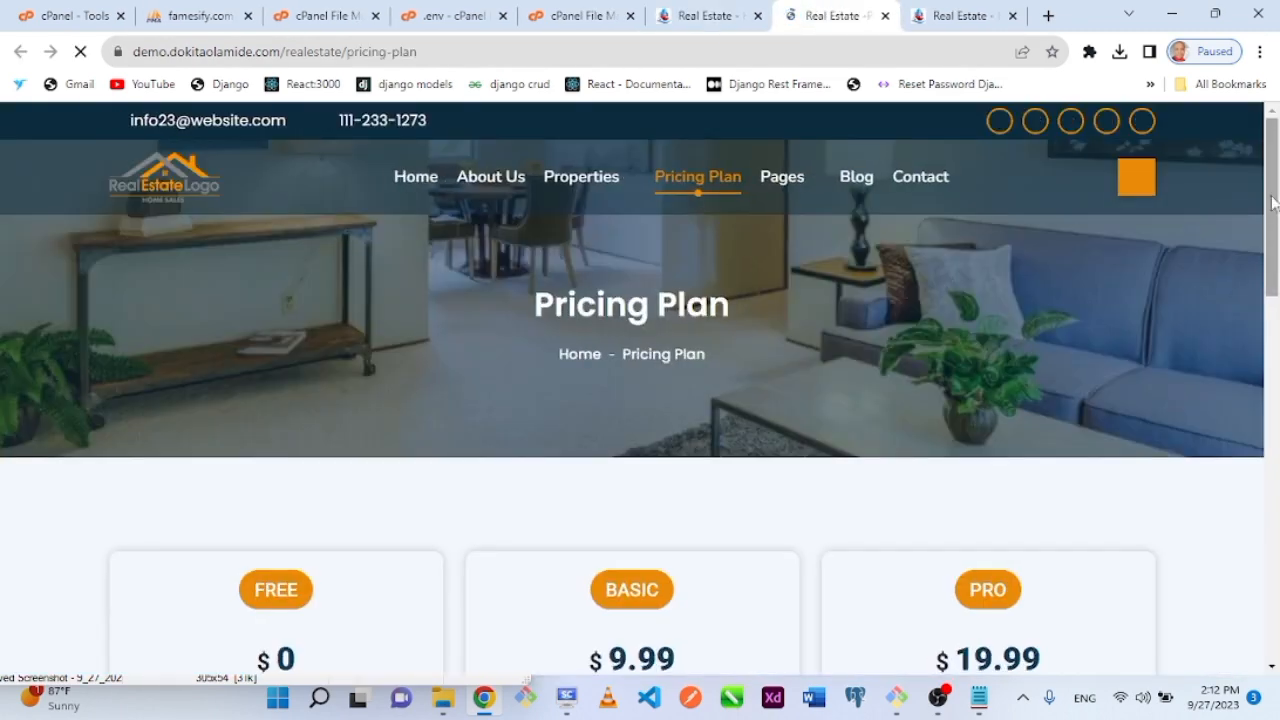
drag(1275, 203, 1276, 312)
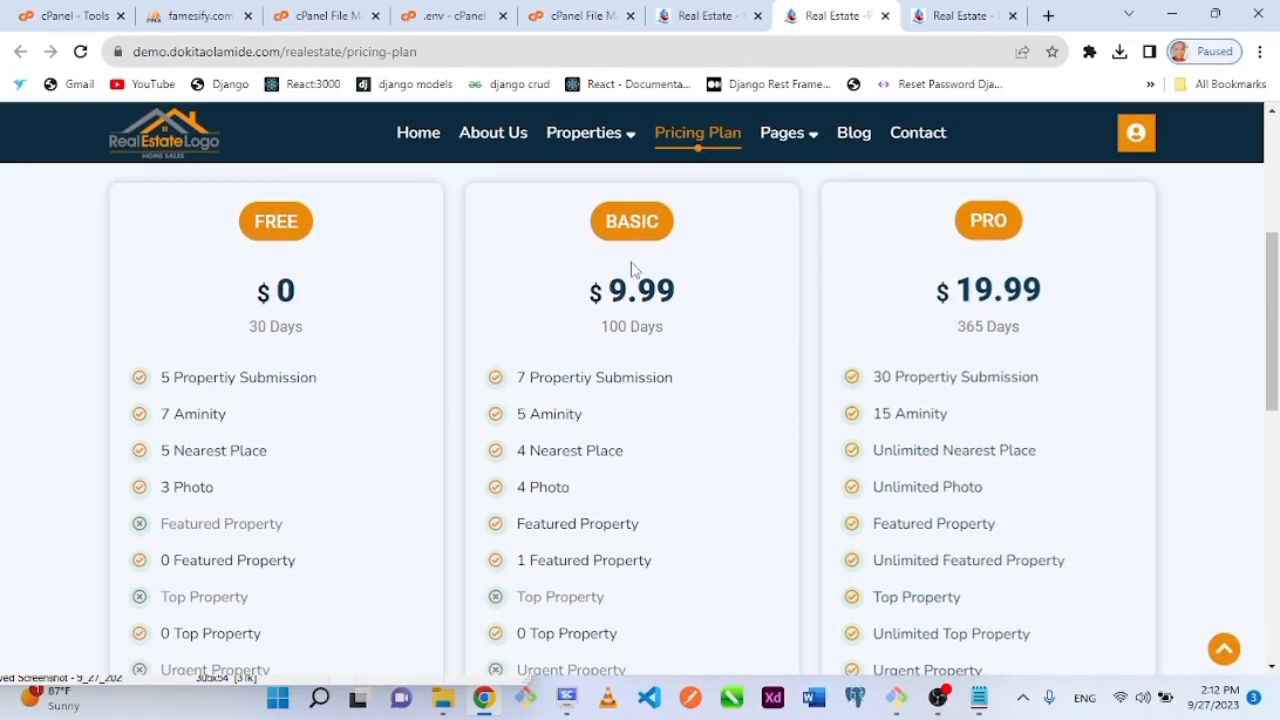
Compare the plans: FREE's 5 property submissions and 7 amenities, and BASIC's $9.99 price
drag(158, 370, 345, 372)
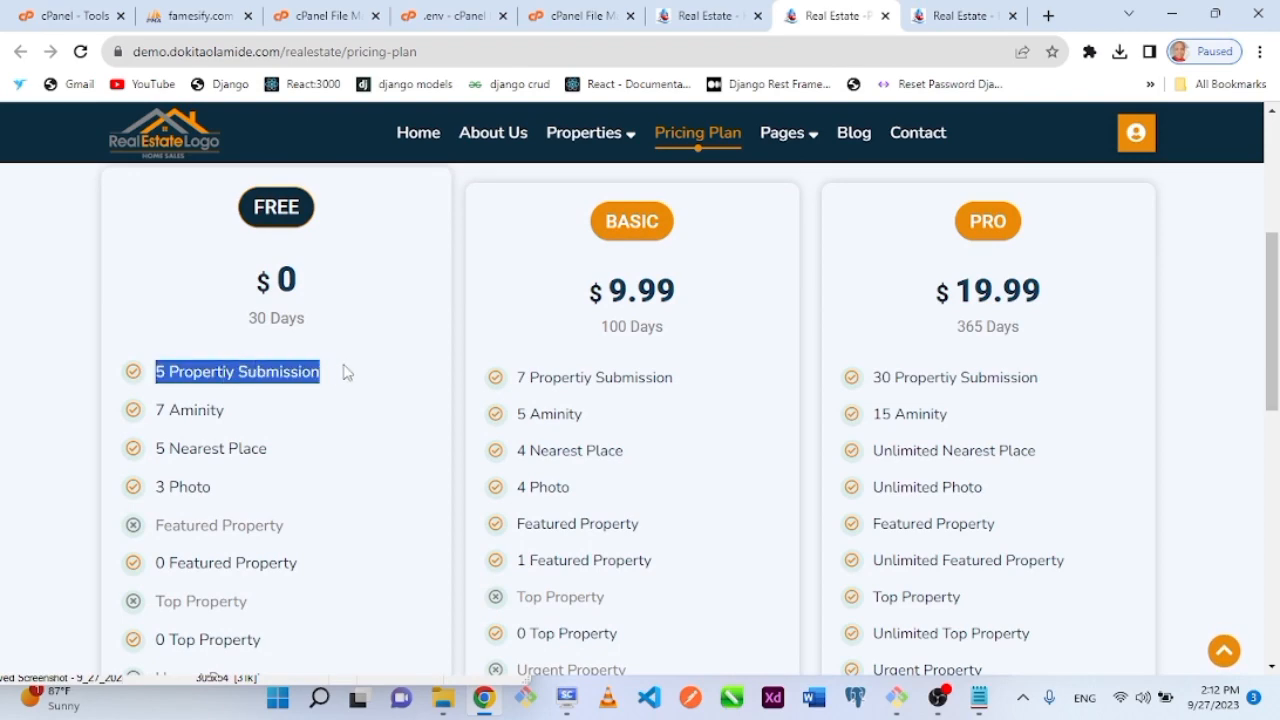
click(3, 309)
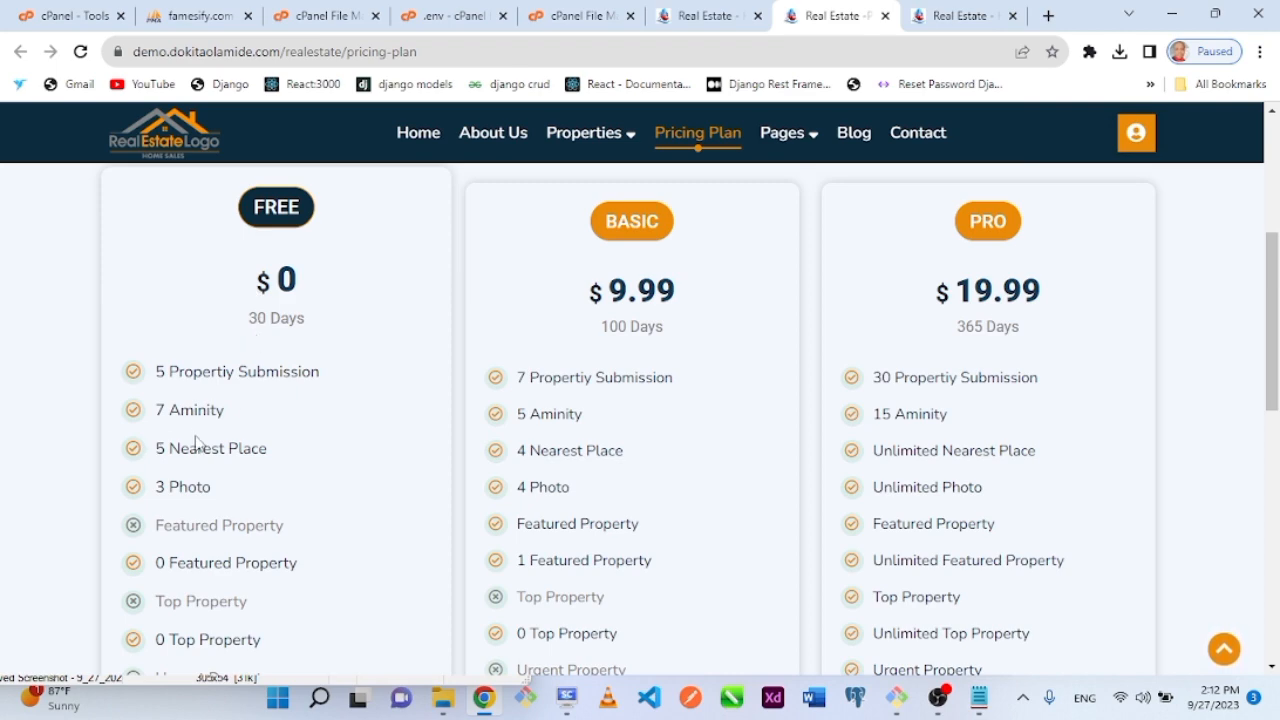
drag(180, 411, 211, 487)
click(189, 371)
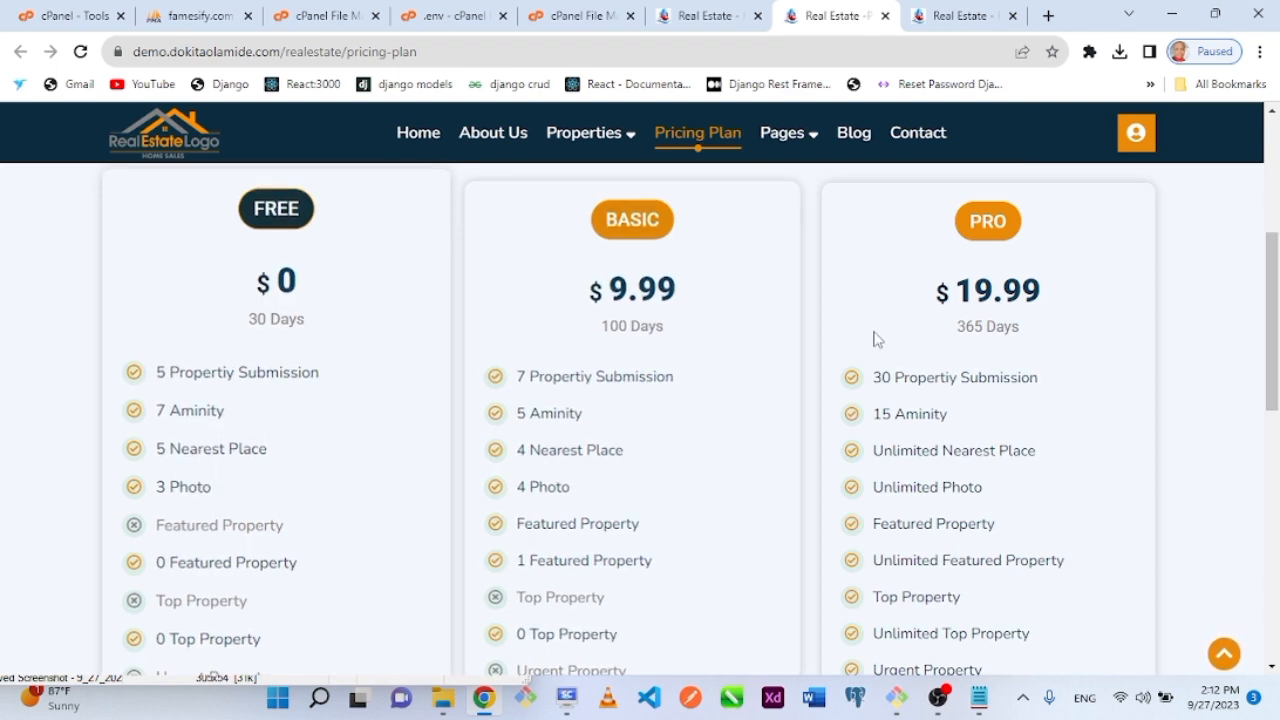
mouse_move(1275, 350)
mouse_down()
mouse_move(1277, 400)
mouse_move(1276, 333)
mouse_up()
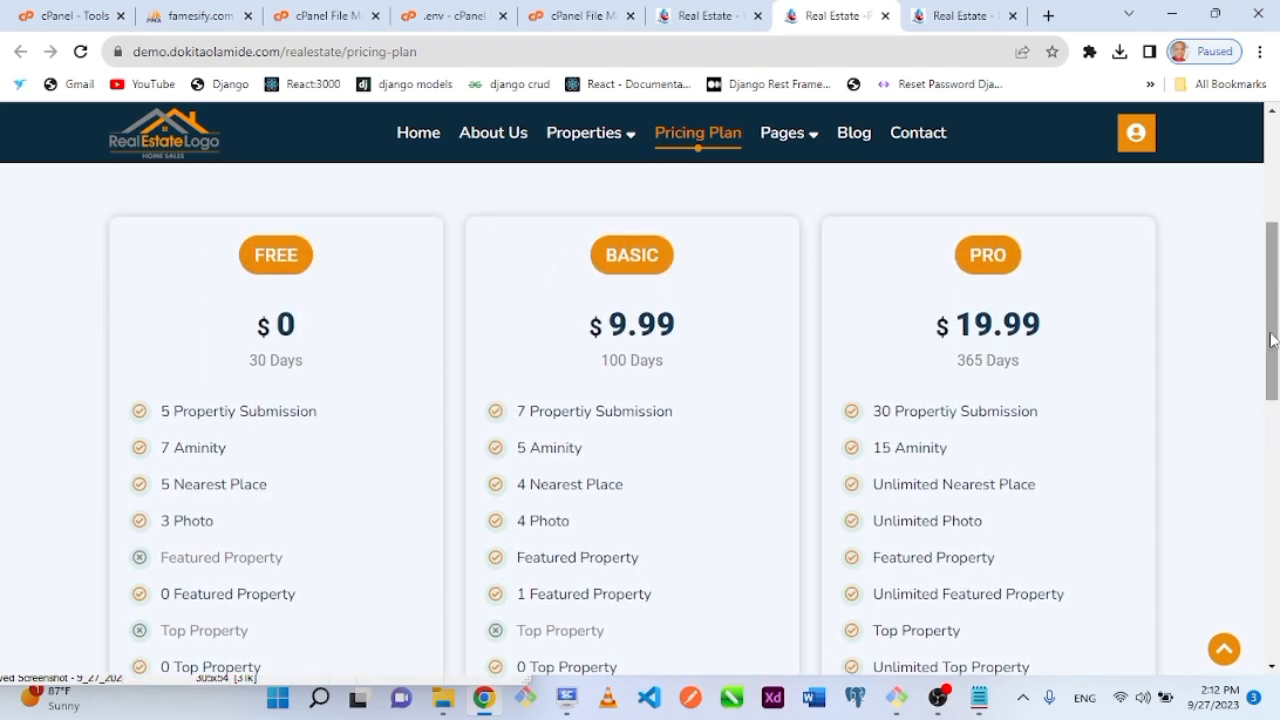
drag(593, 318, 723, 326)
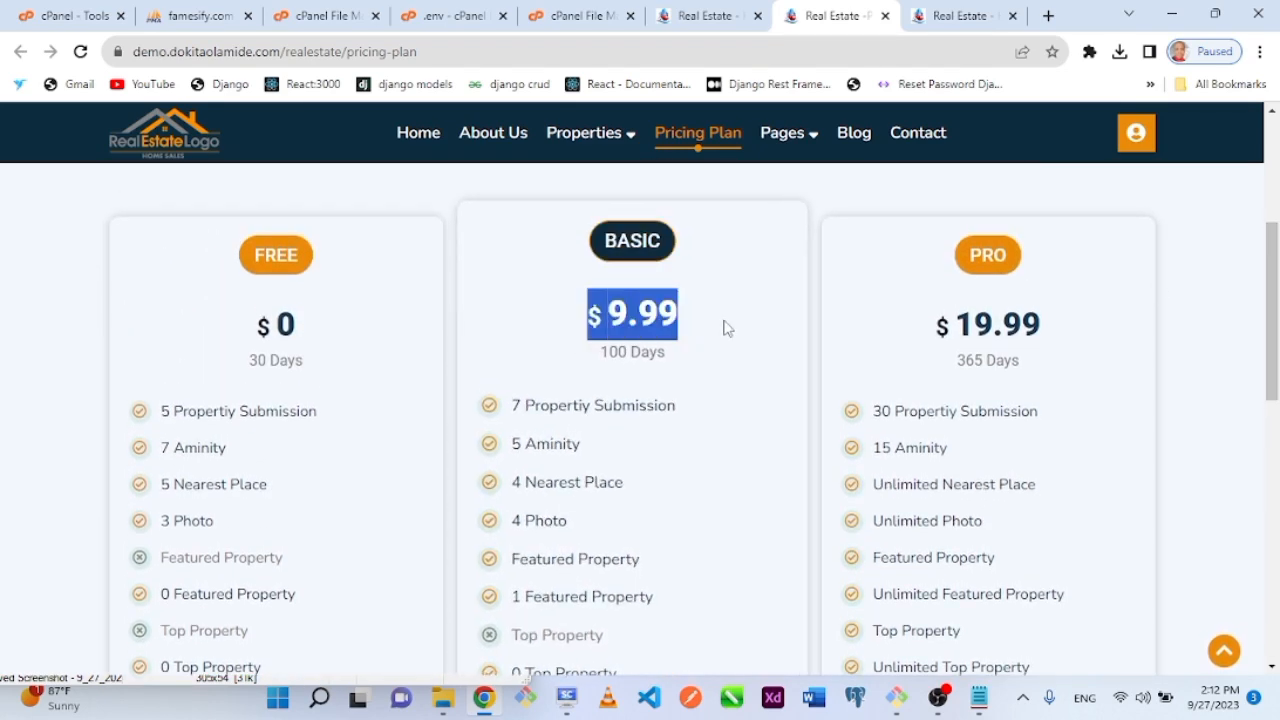
click(717, 329)
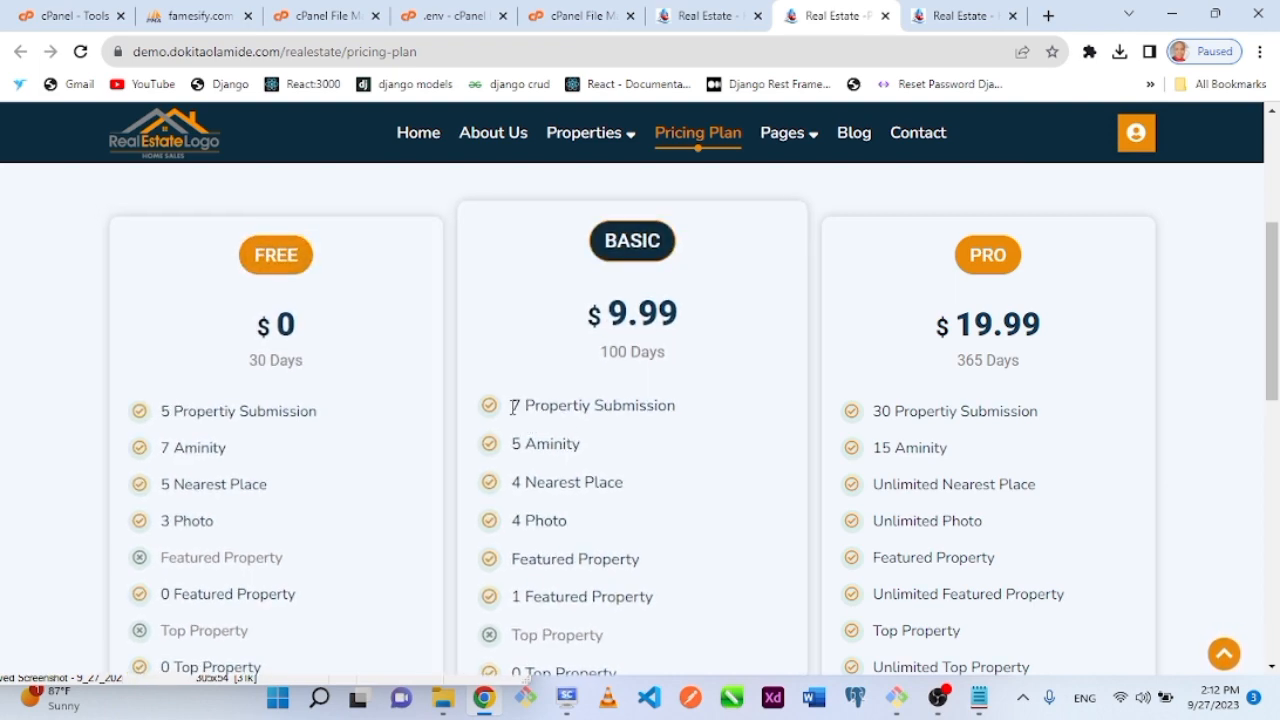
double_click(165, 411)
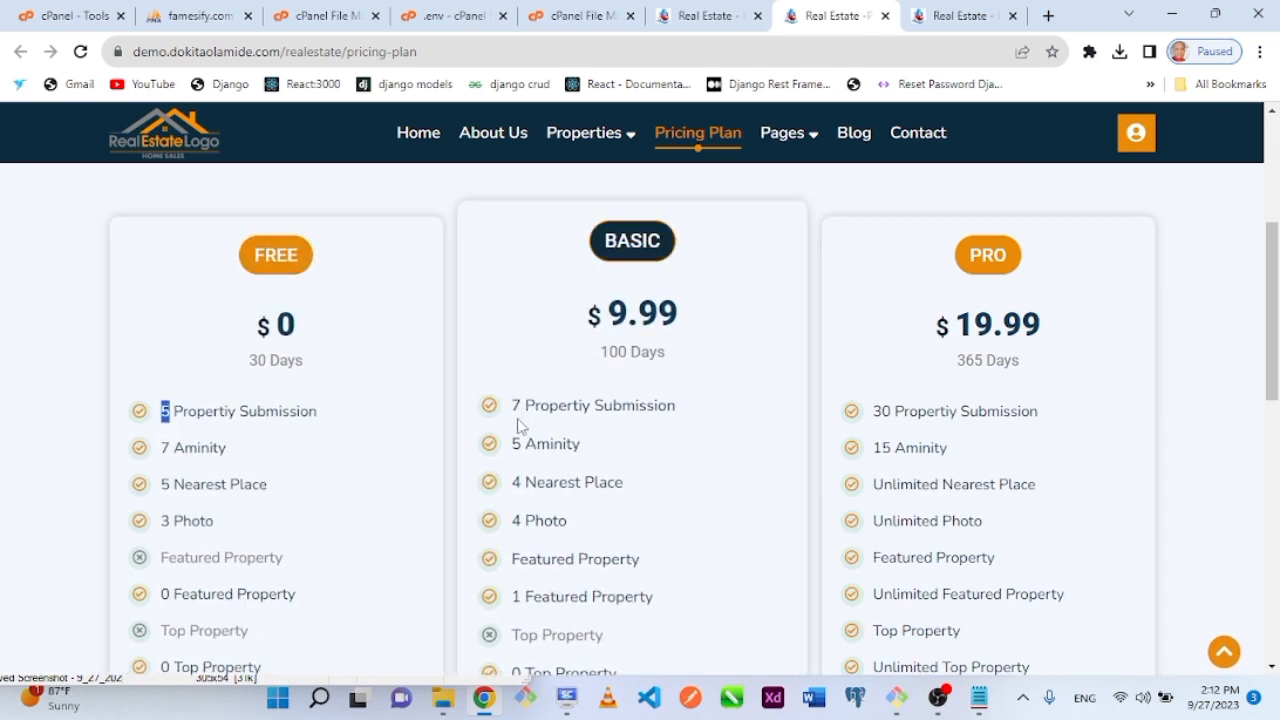
double_click(516, 405)
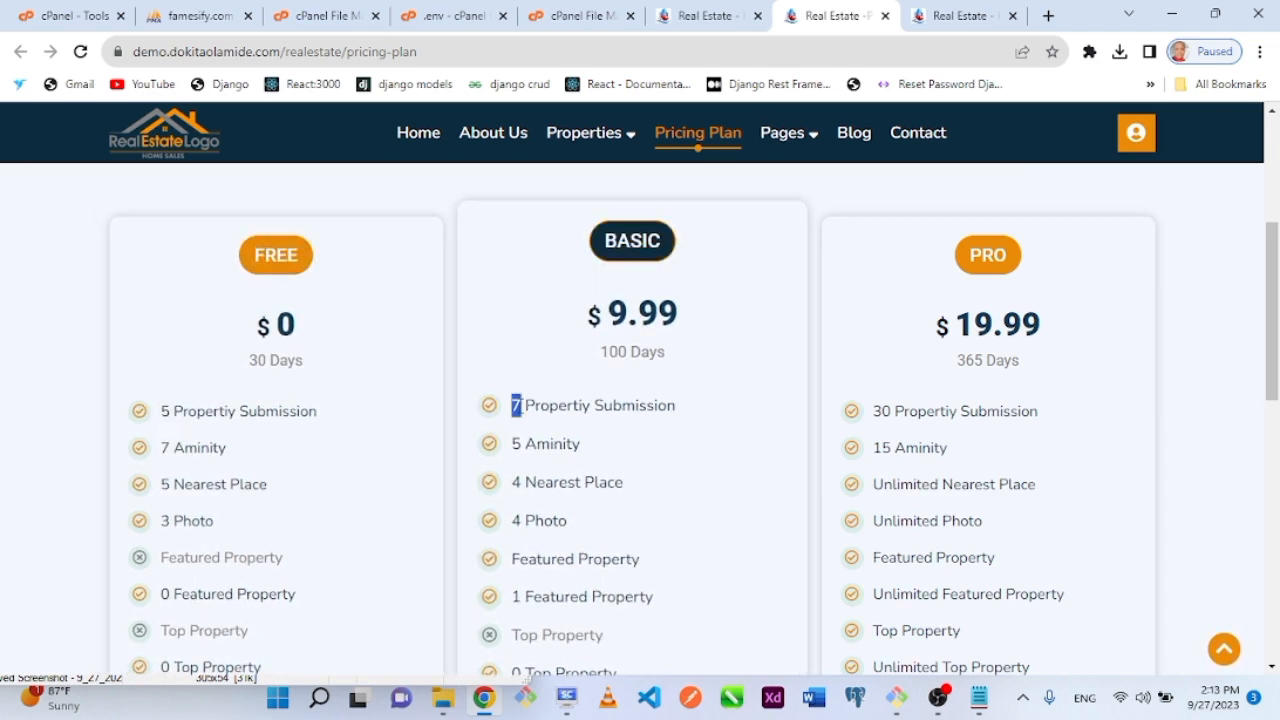
click(516, 405)
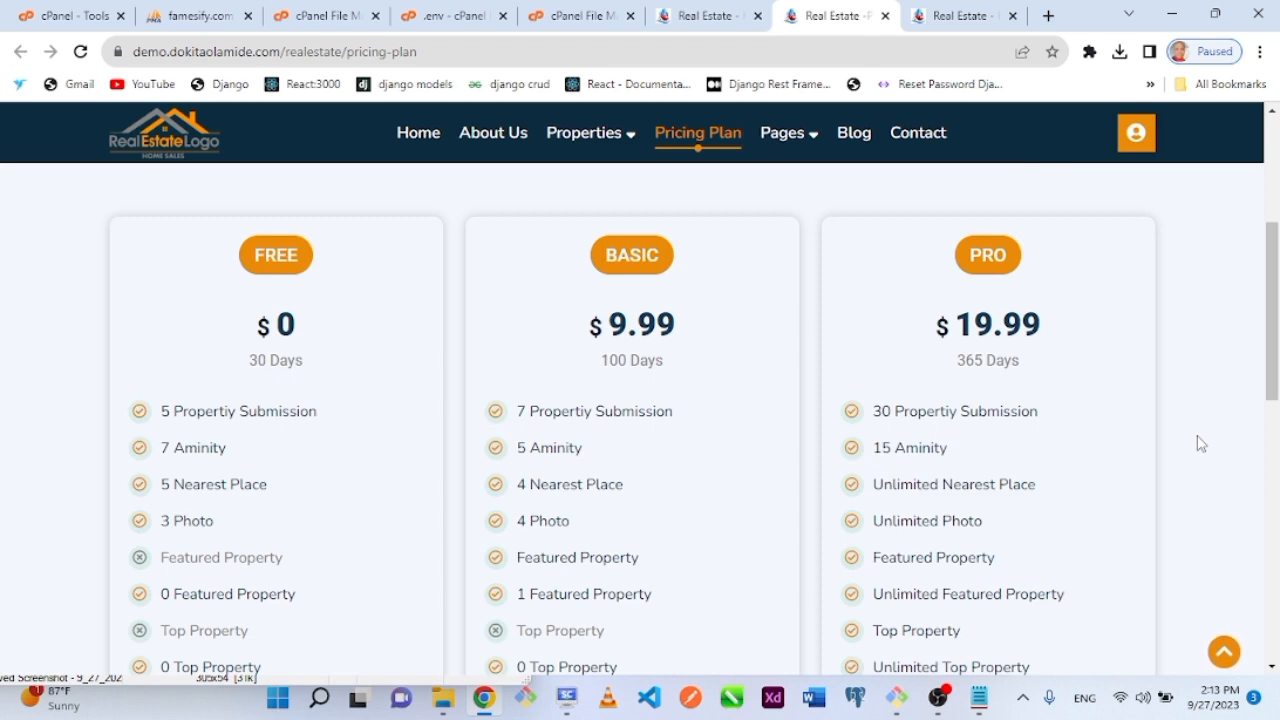
Open All Properties in a new tab and show the listings as a list
mouse_move(586, 134)
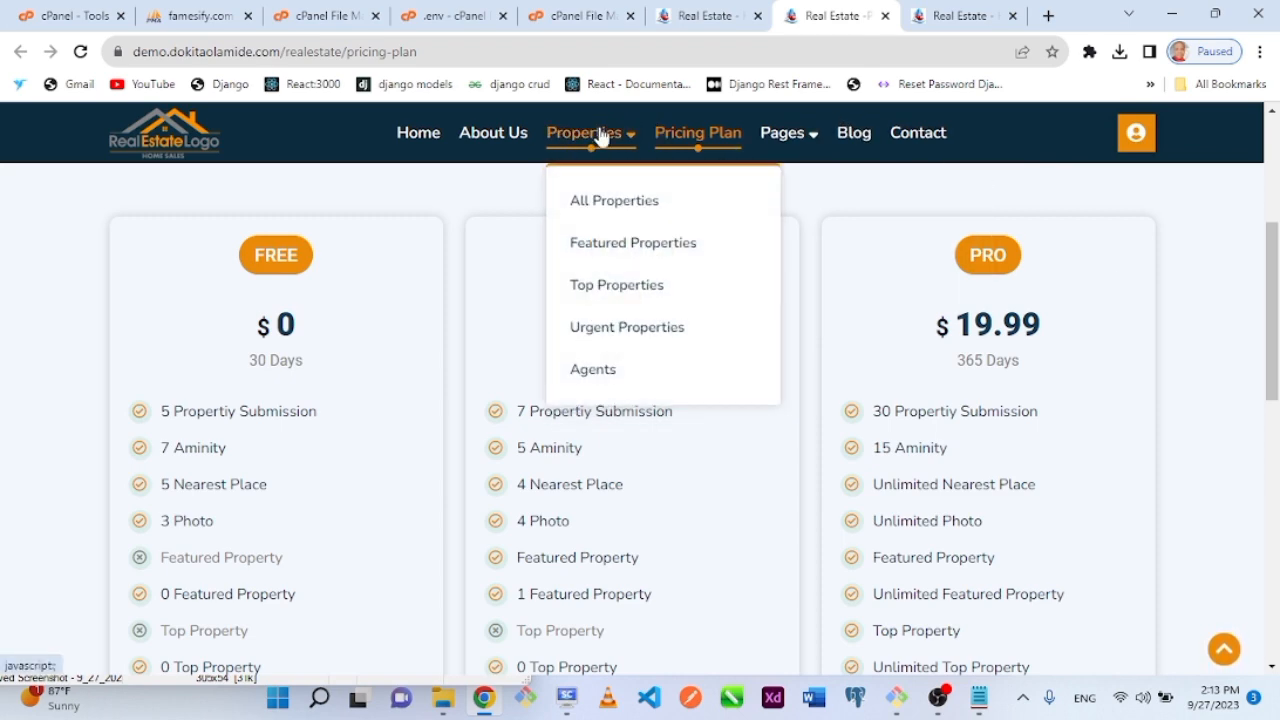
right_click(600, 221)
click(640, 231)
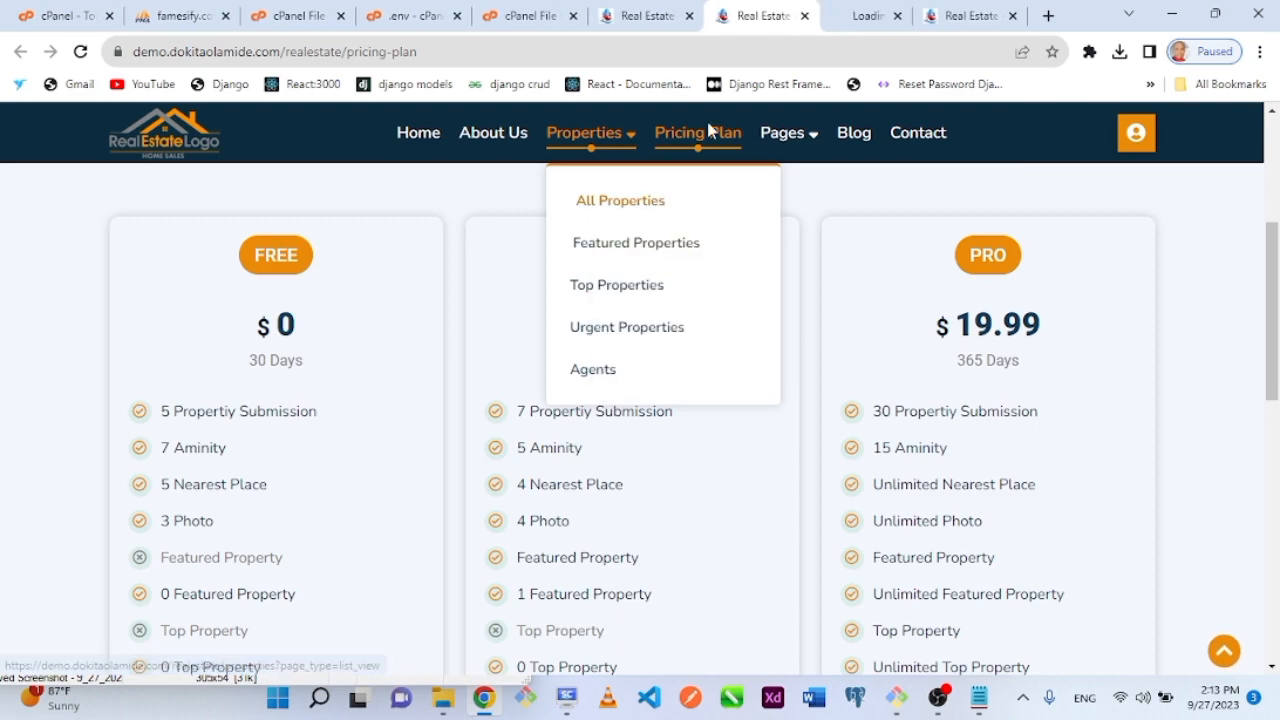
click(866, 14)
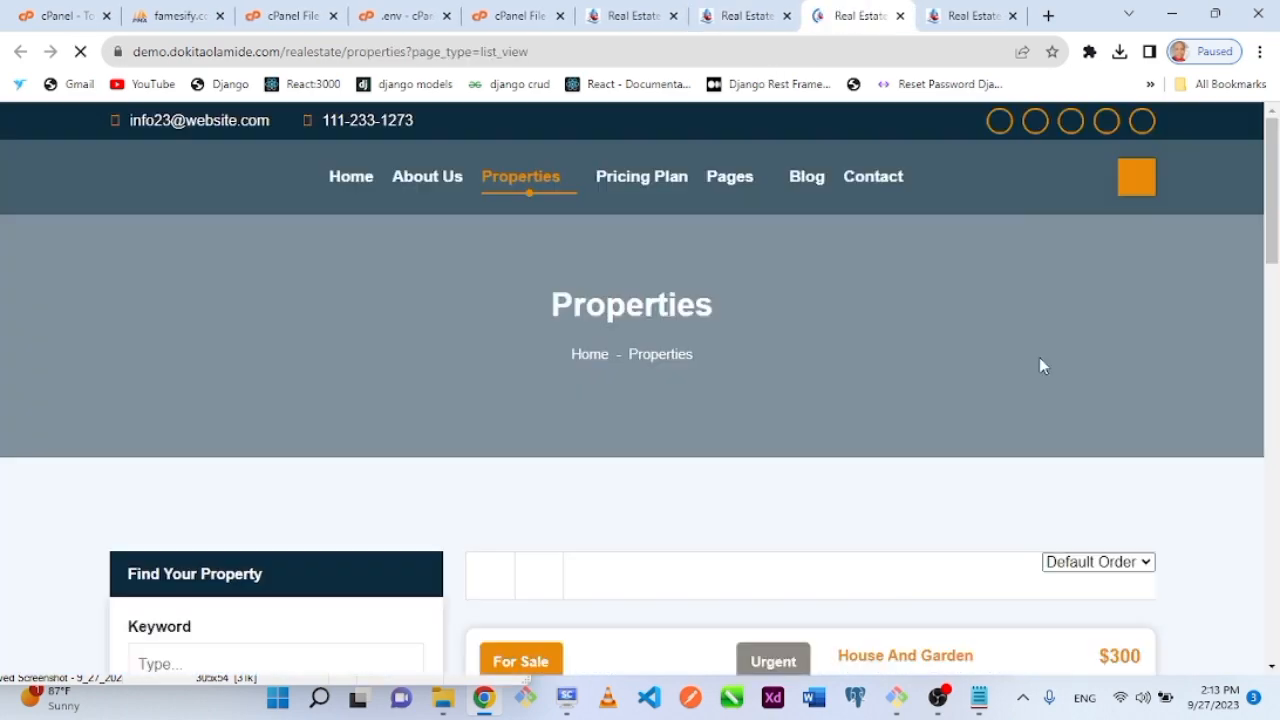
scroll(583, 317, down, 3)
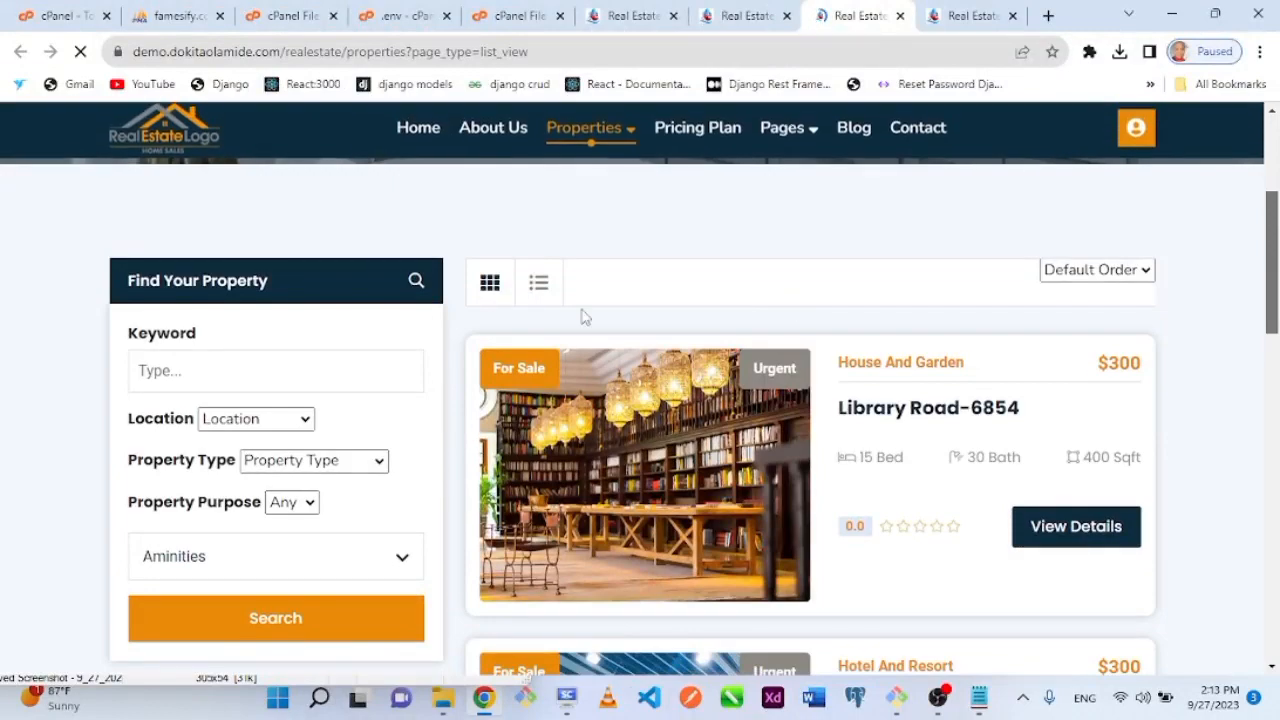
click(537, 287)
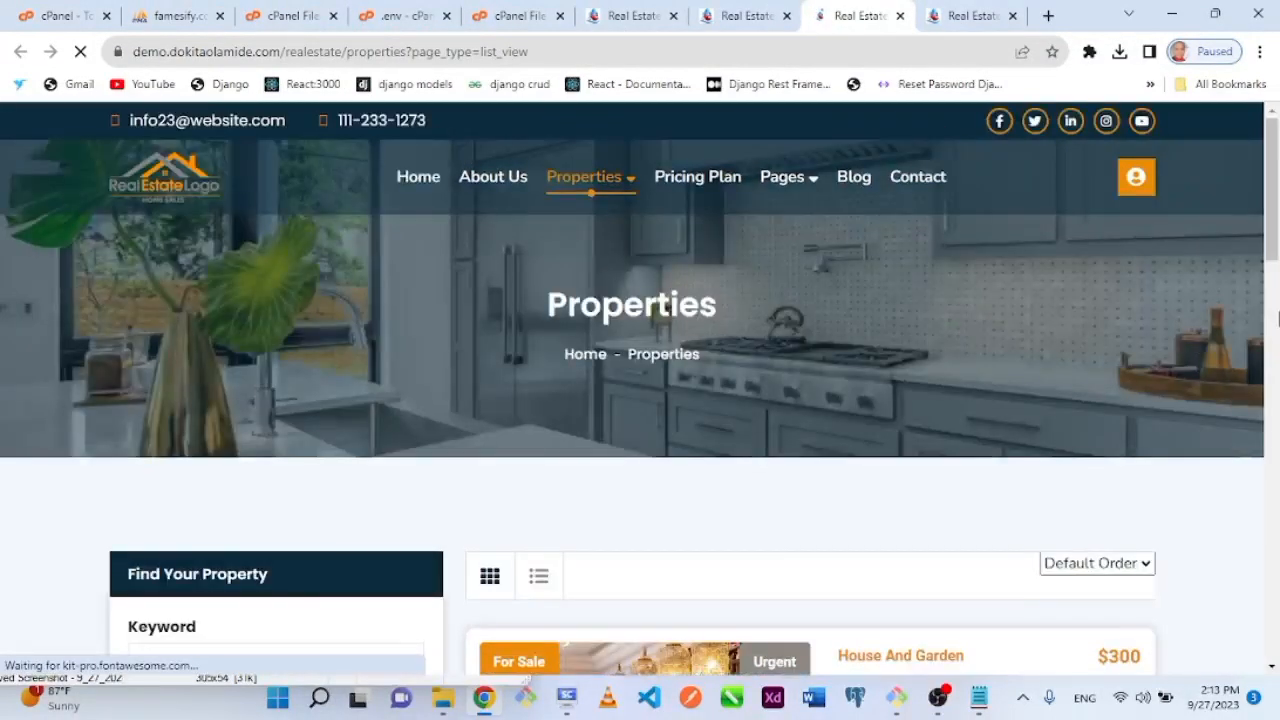
drag(1274, 245, 1272, 300)
click(1067, 481)
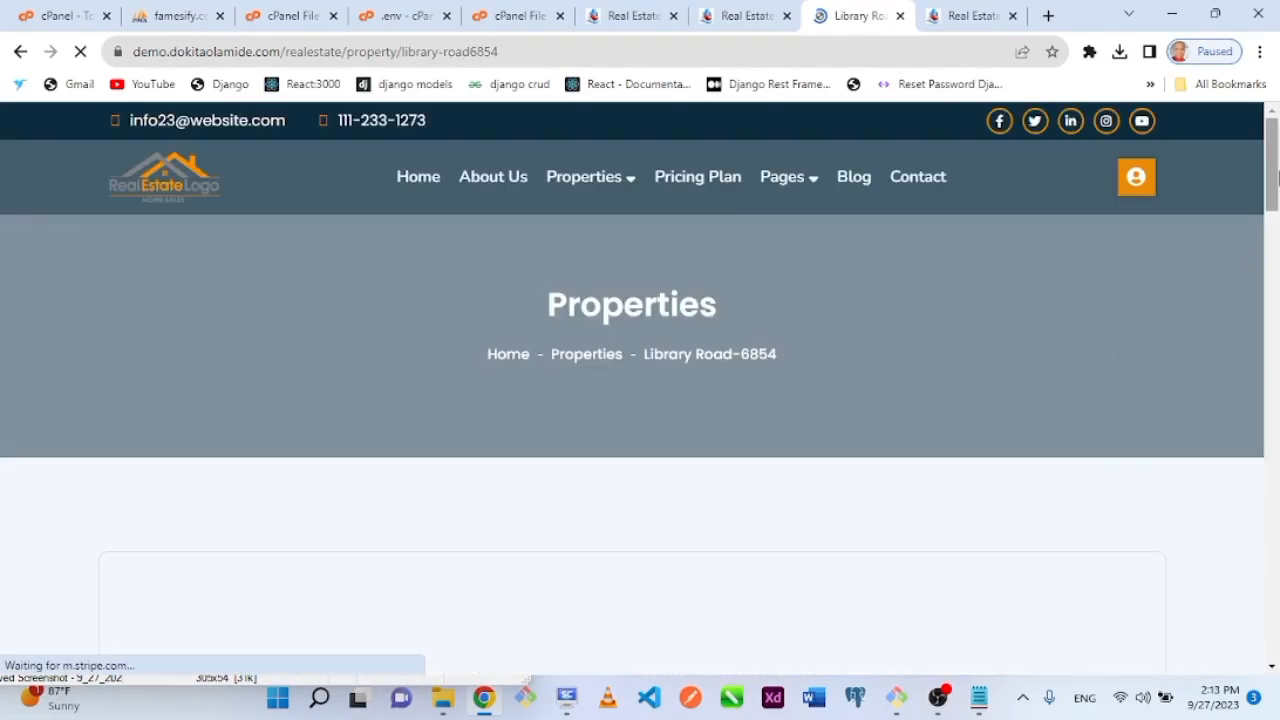
drag(1274, 178, 1274, 240)
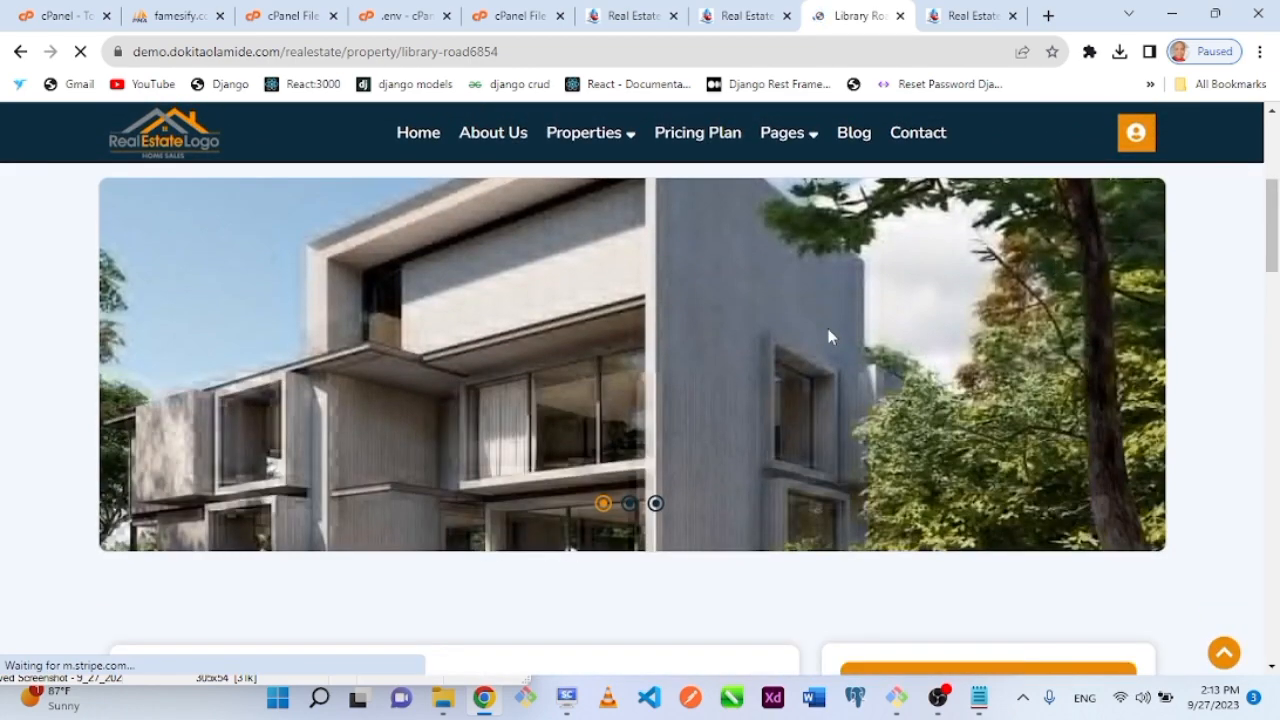
click(629, 505)
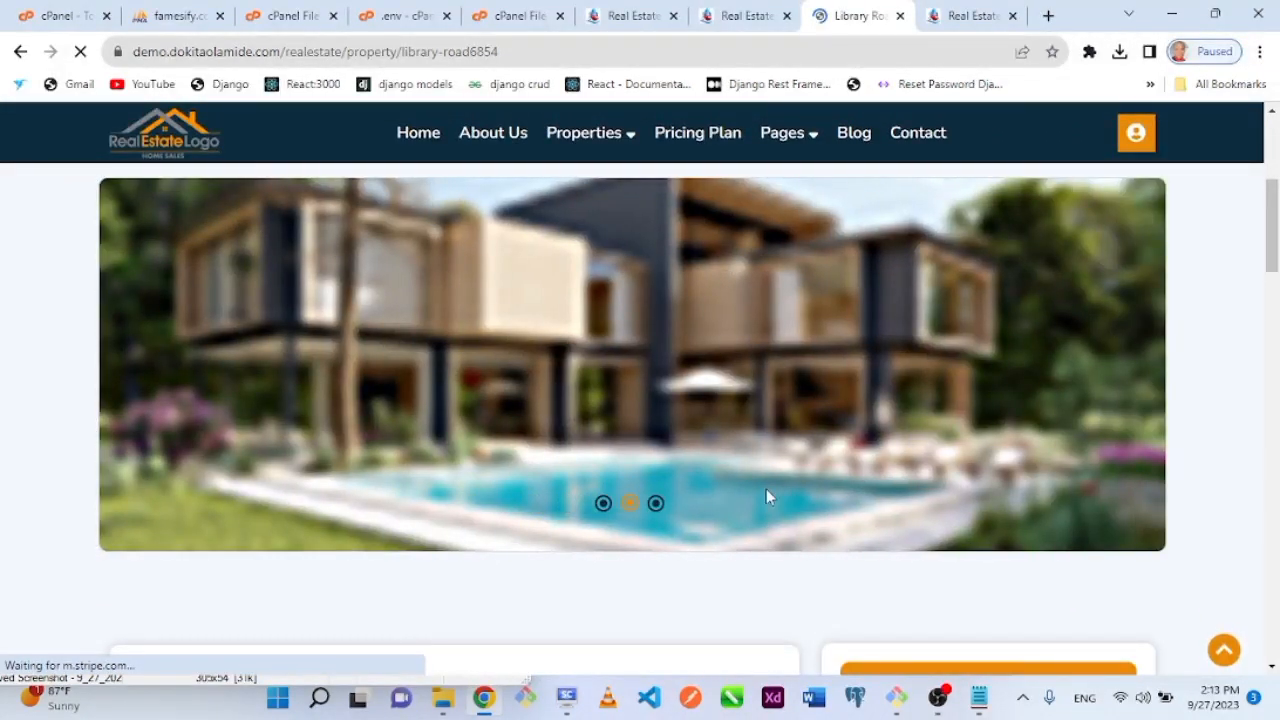
click(656, 504)
click(603, 505)
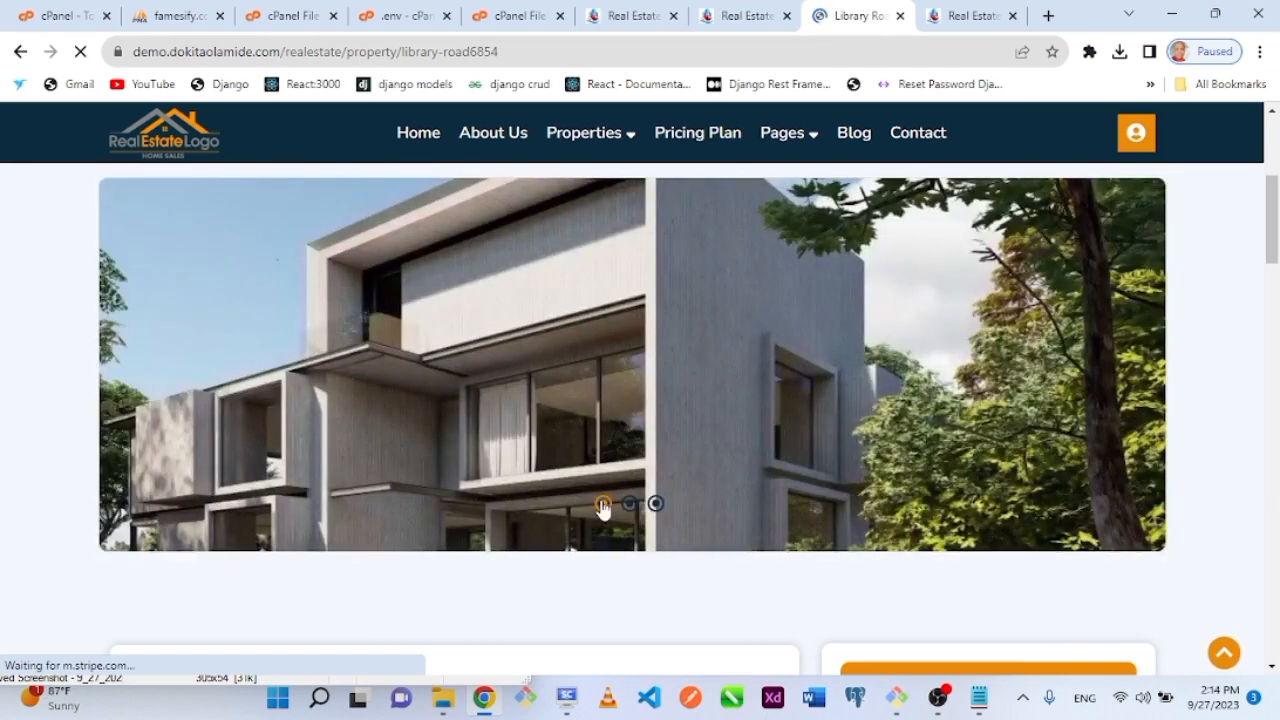
click(629, 505)
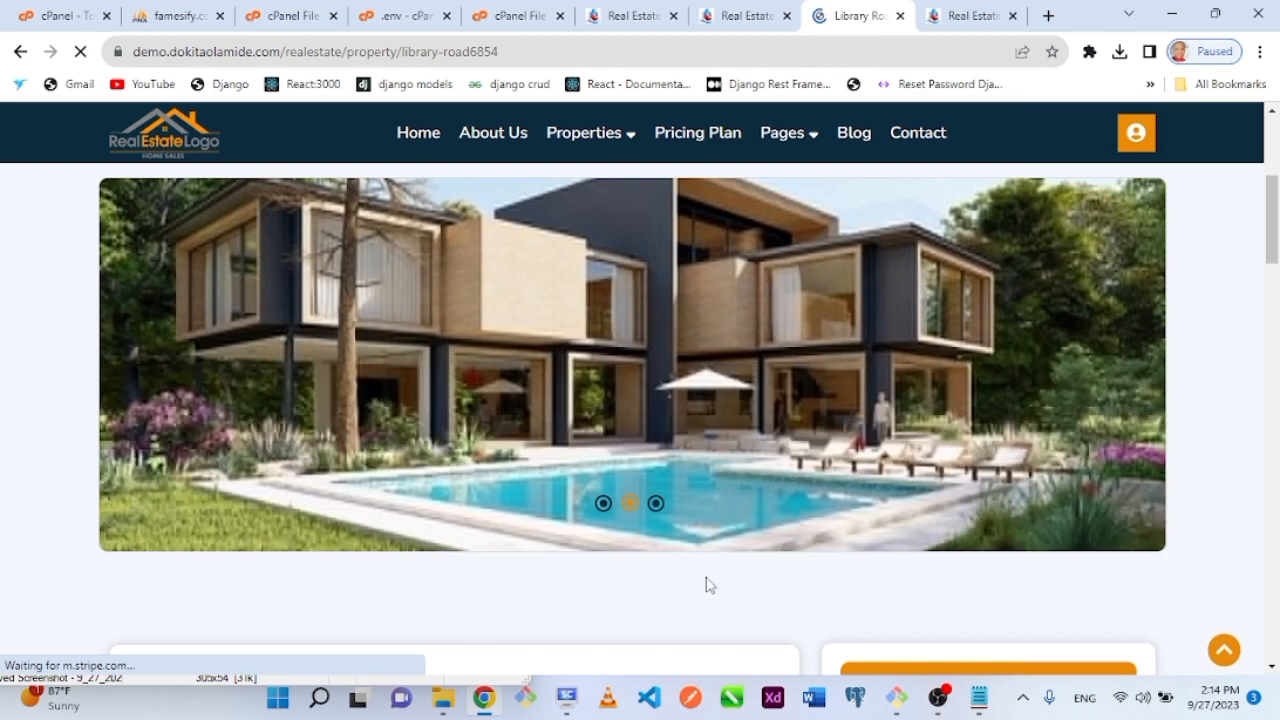
click(656, 508)
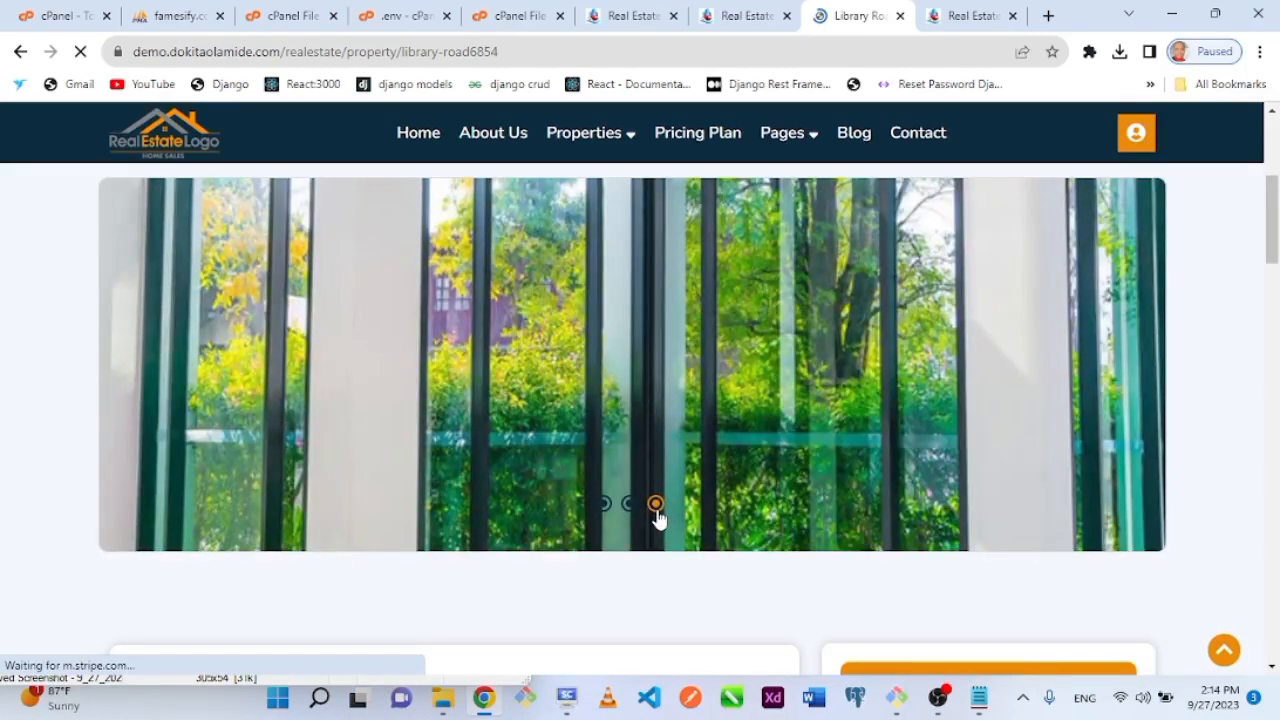
drag(1275, 258, 1276, 260)
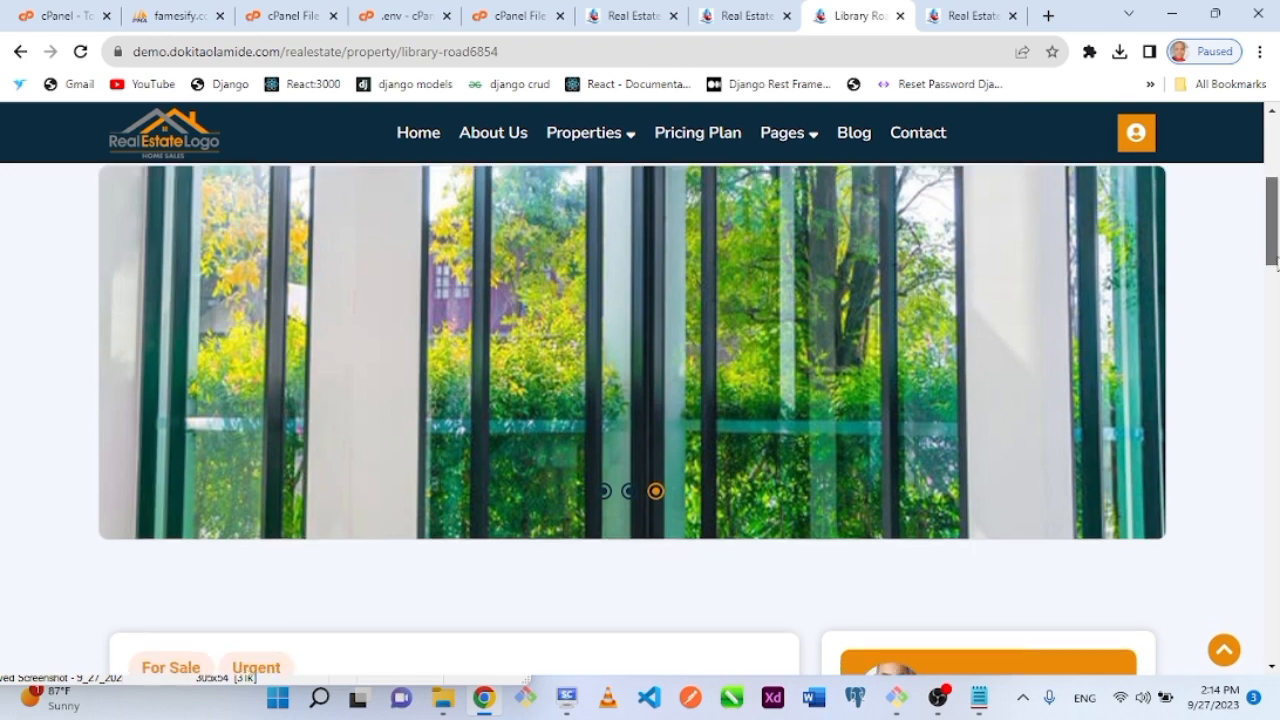
scroll(1275, 258, down, 4)
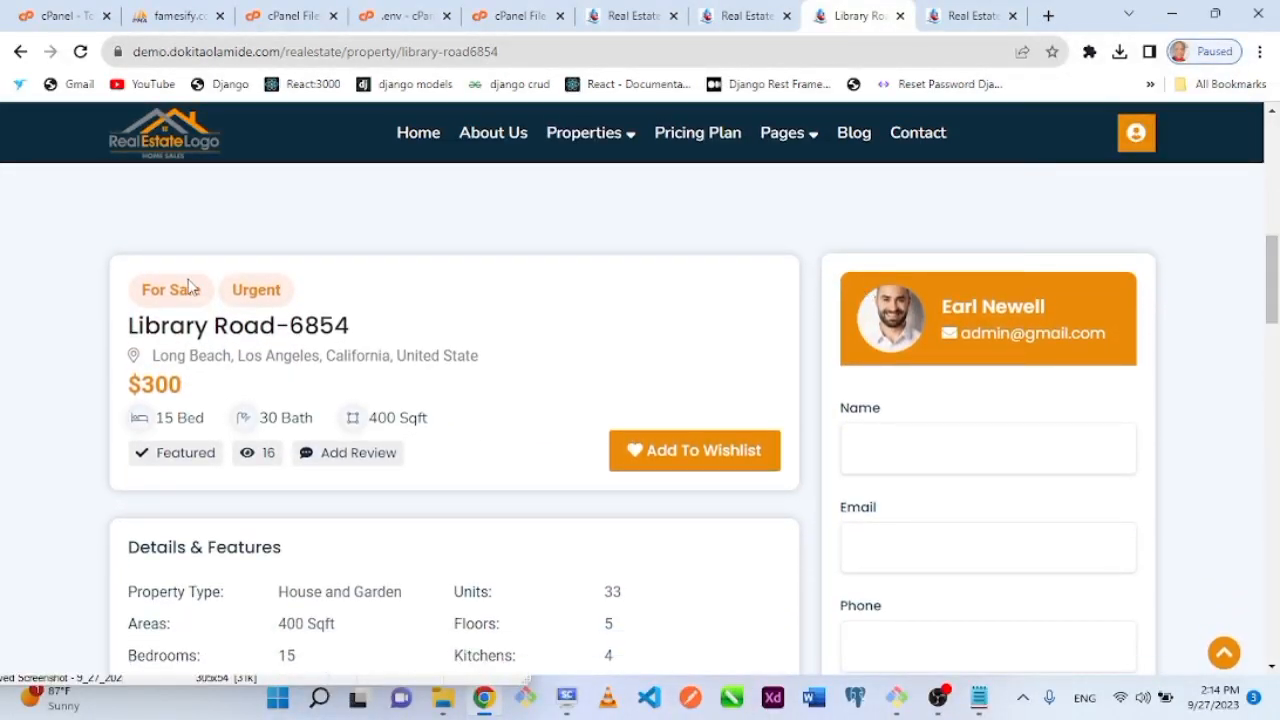
Review the property header: For Sale and Urgent labels, address, $300 price, 30 Bath, 400 Sqft
drag(143, 289, 334, 294)
click(238, 287)
click(340, 295)
drag(149, 357, 400, 349)
click(488, 348)
drag(482, 357, 186, 392)
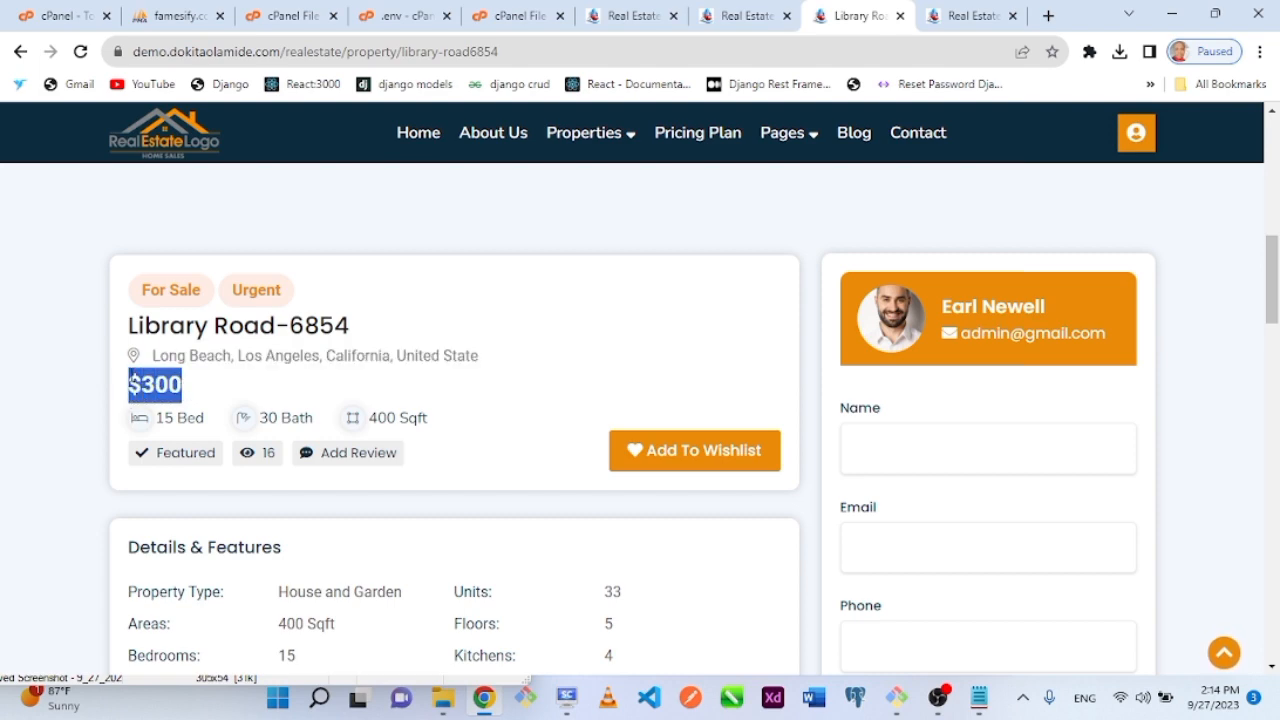
click(118, 382)
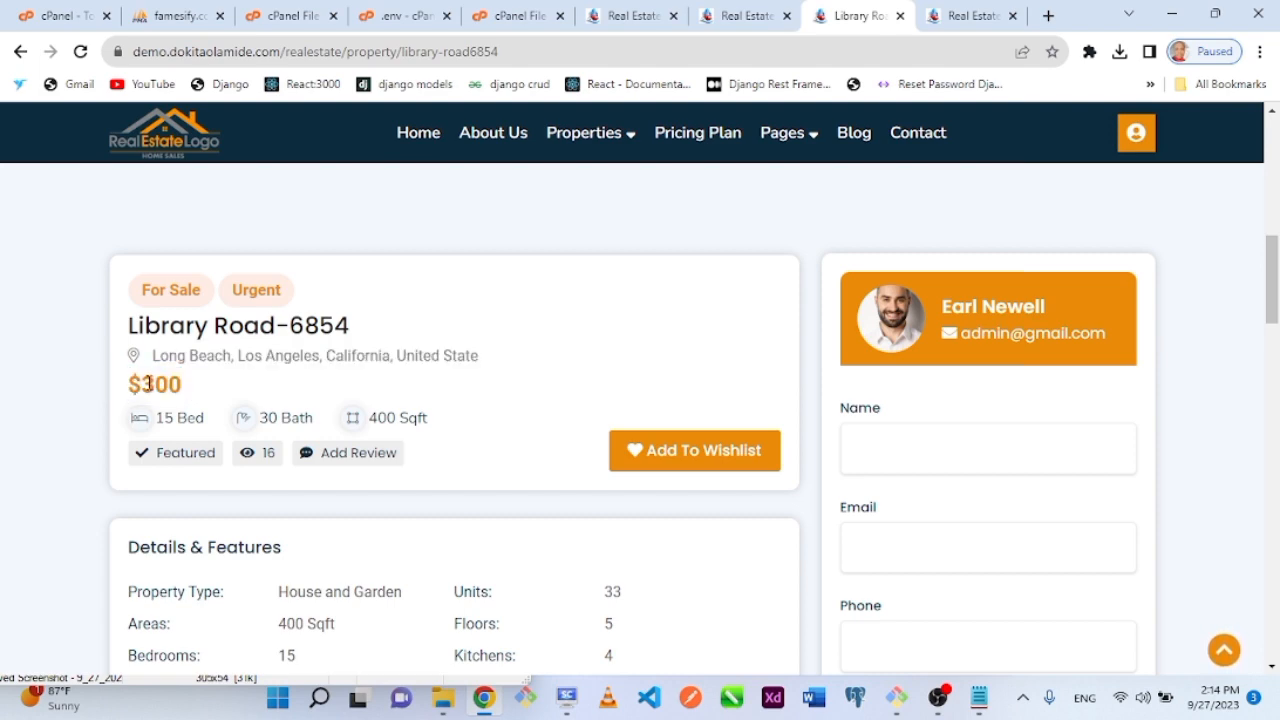
drag(148, 384, 192, 388)
click(95, 318)
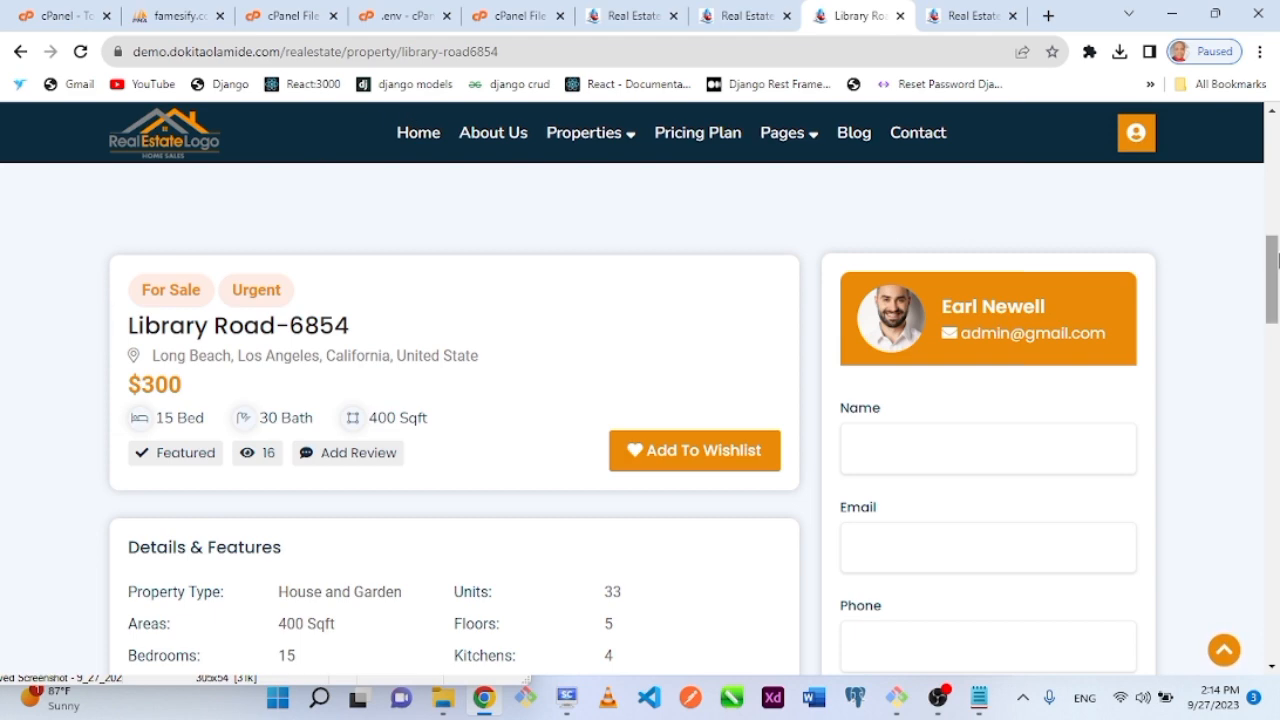
drag(169, 421, 300, 418)
drag(377, 418, 428, 418)
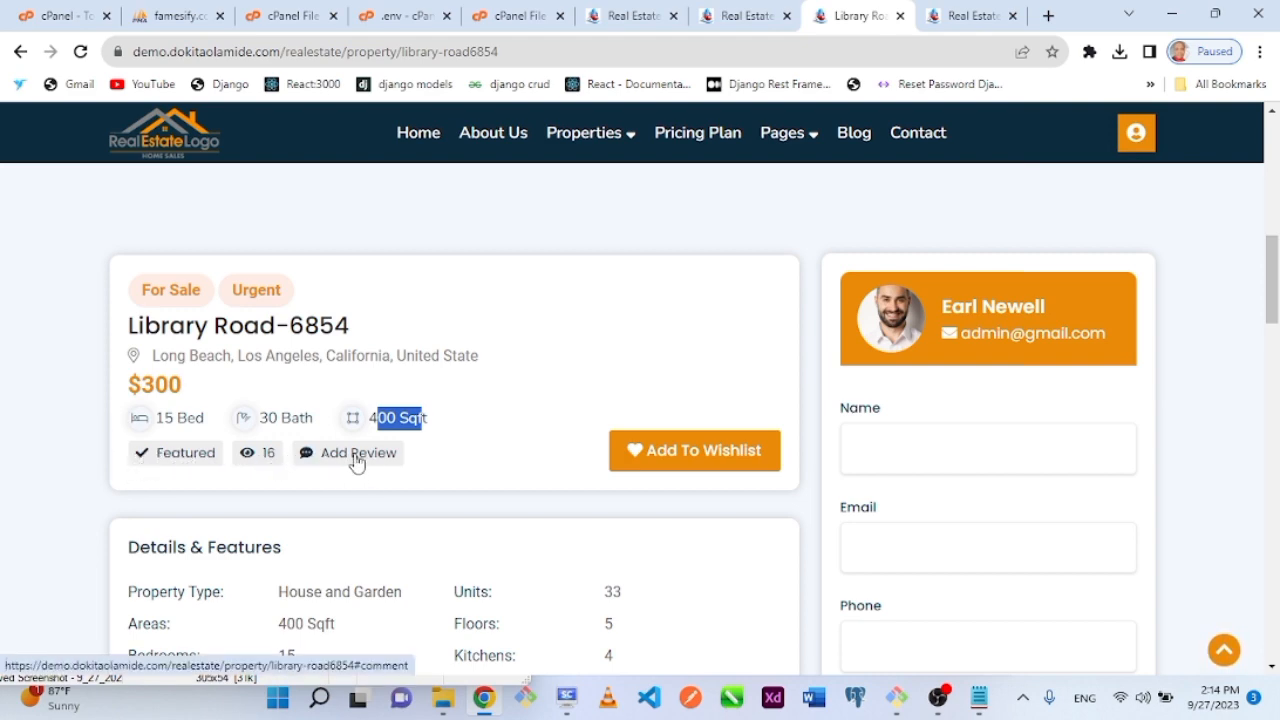
Expand the Description and Amenities sections, then scroll down through the map and review form
scroll(1277, 270, down, 6)
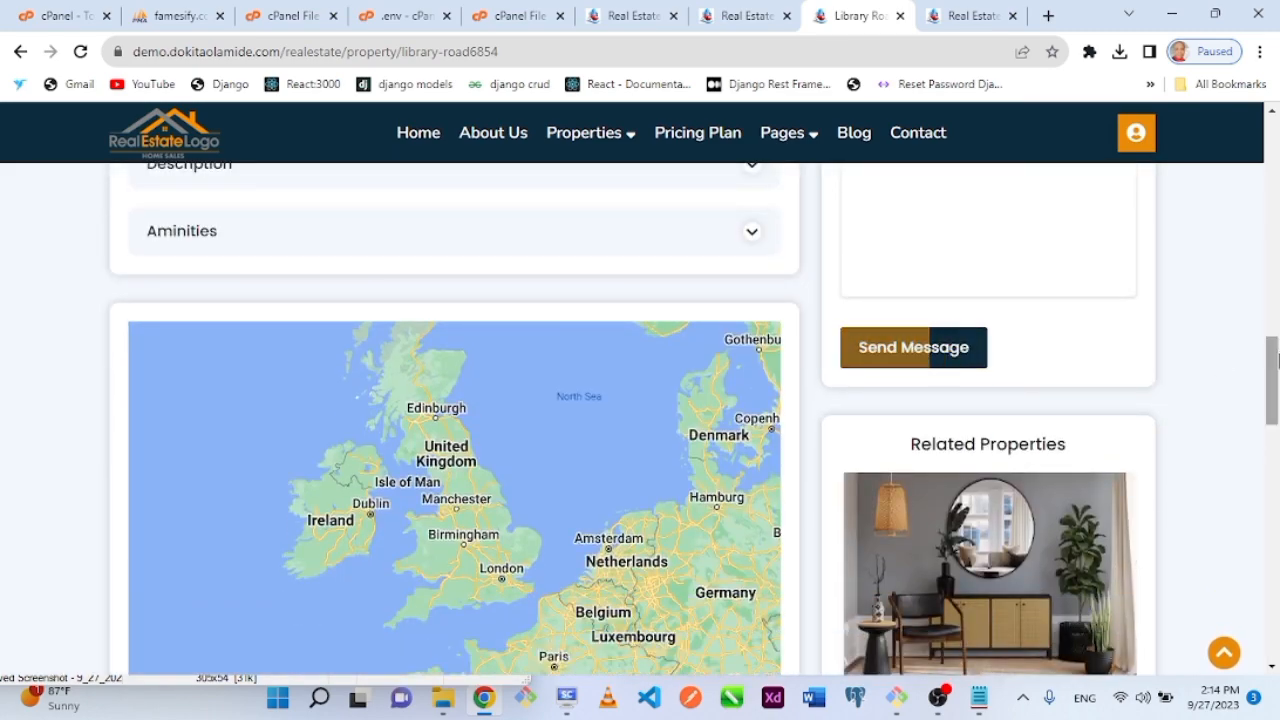
drag(1270, 395, 1260, 302)
scroll(1255, 308, down, 2)
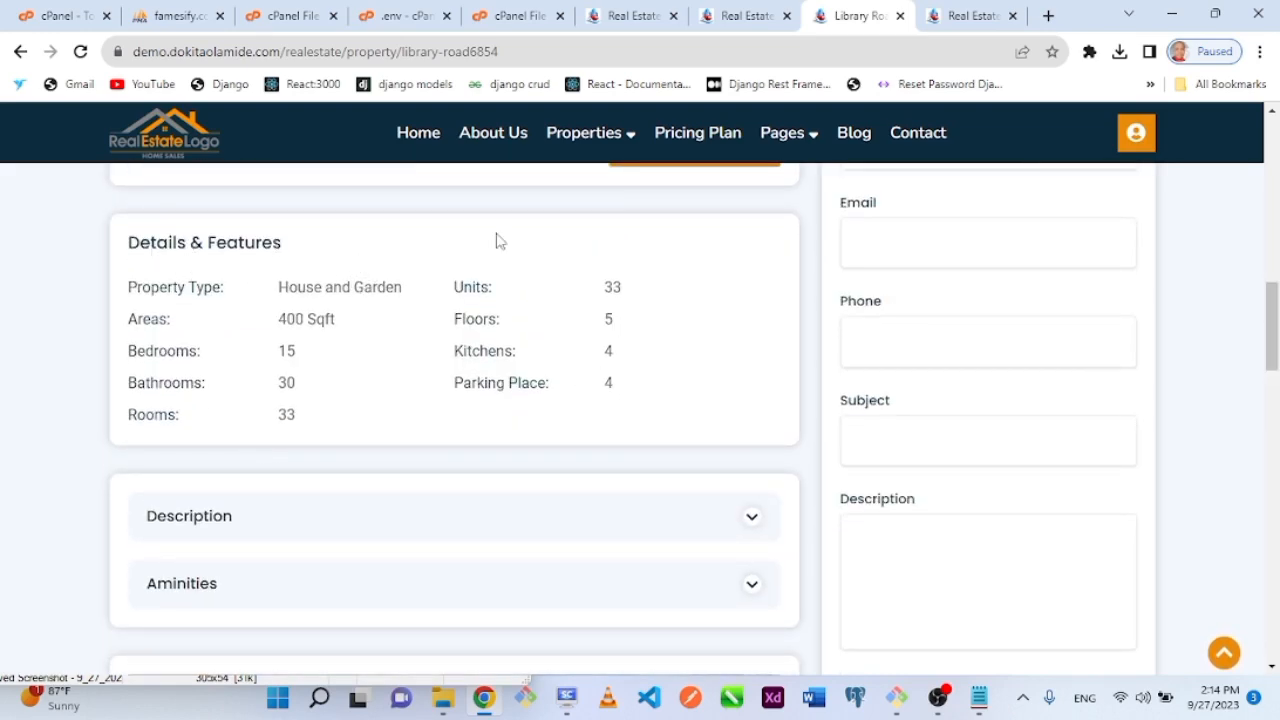
click(752, 517)
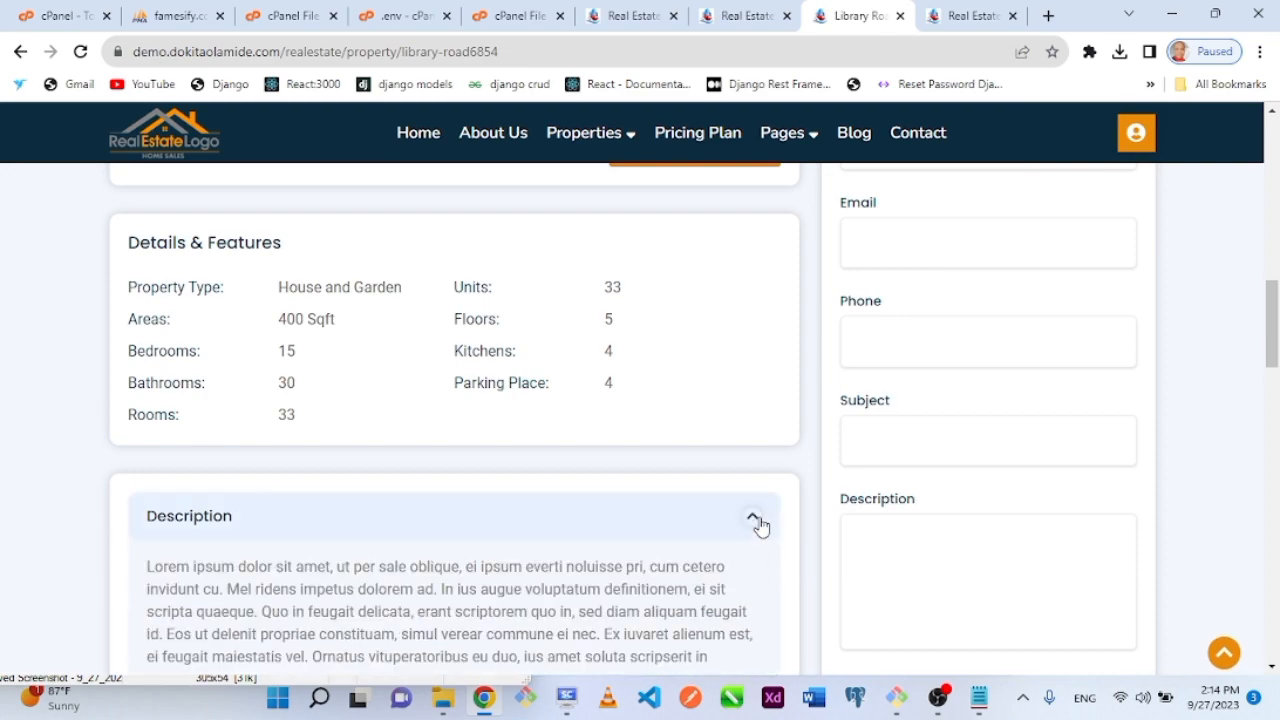
scroll(1273, 375, down, 2)
scroll(1273, 375, down, 3)
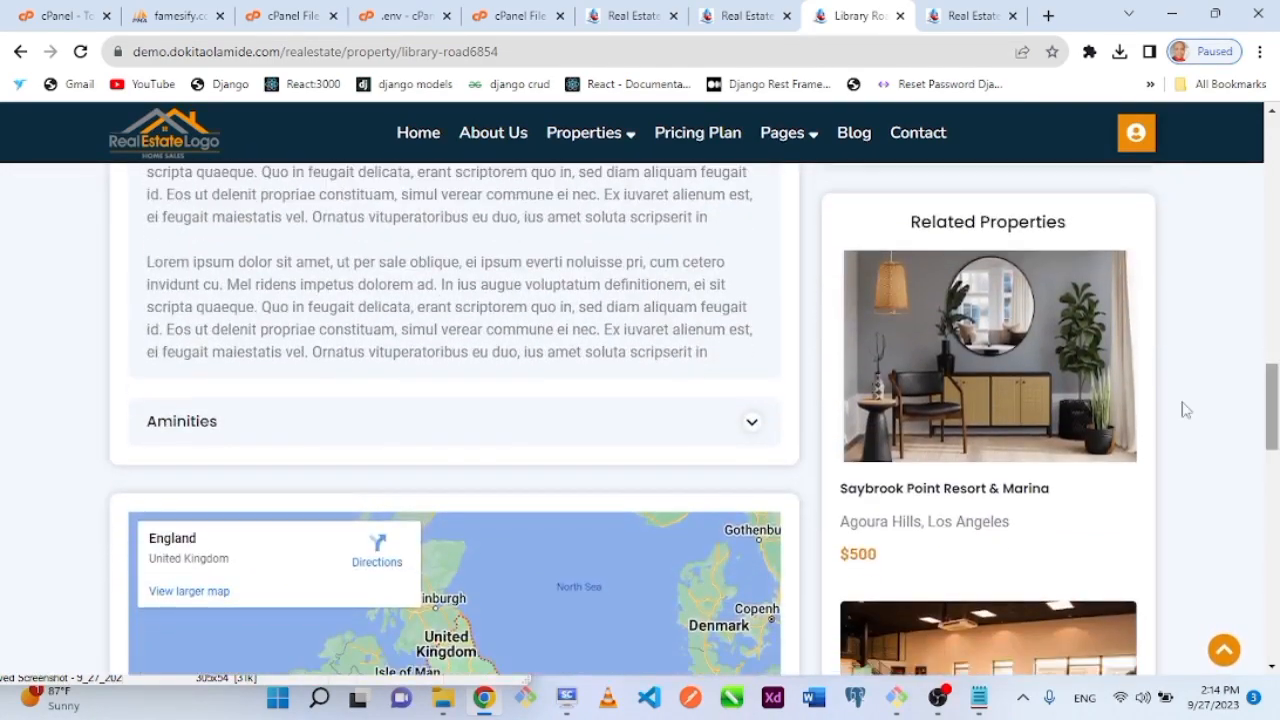
click(748, 428)
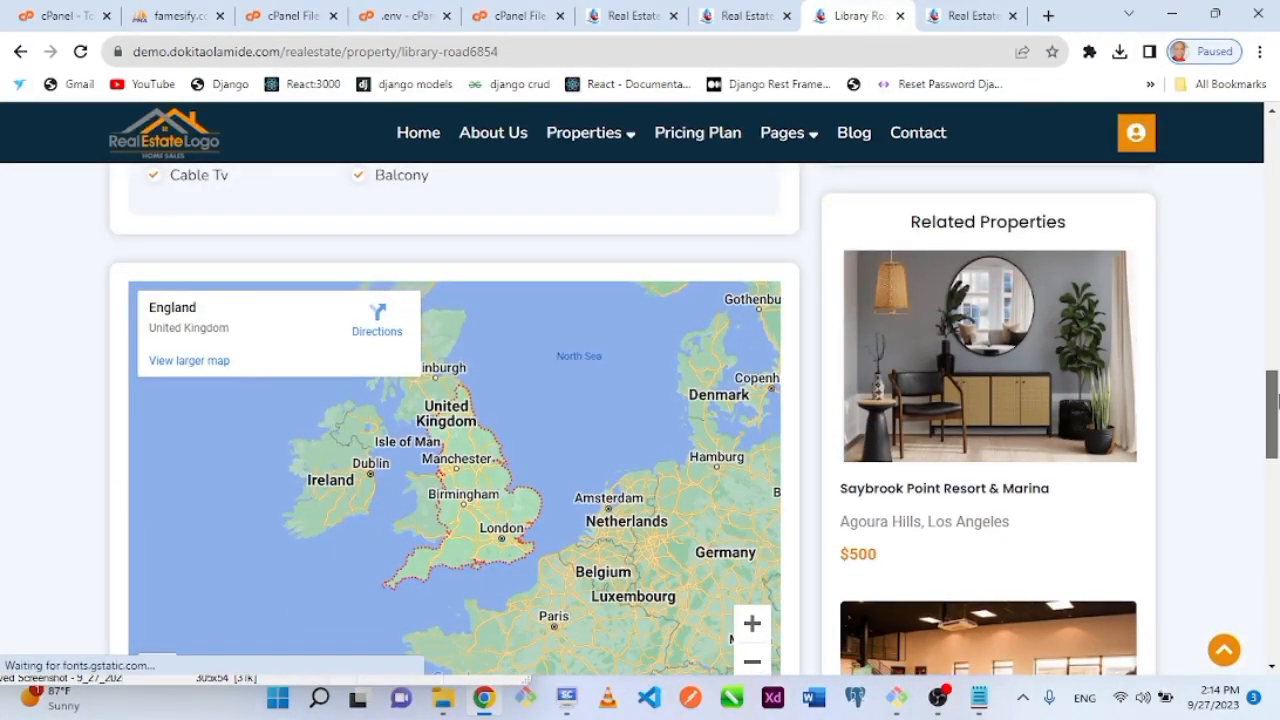
scroll(1268, 350, up, 3)
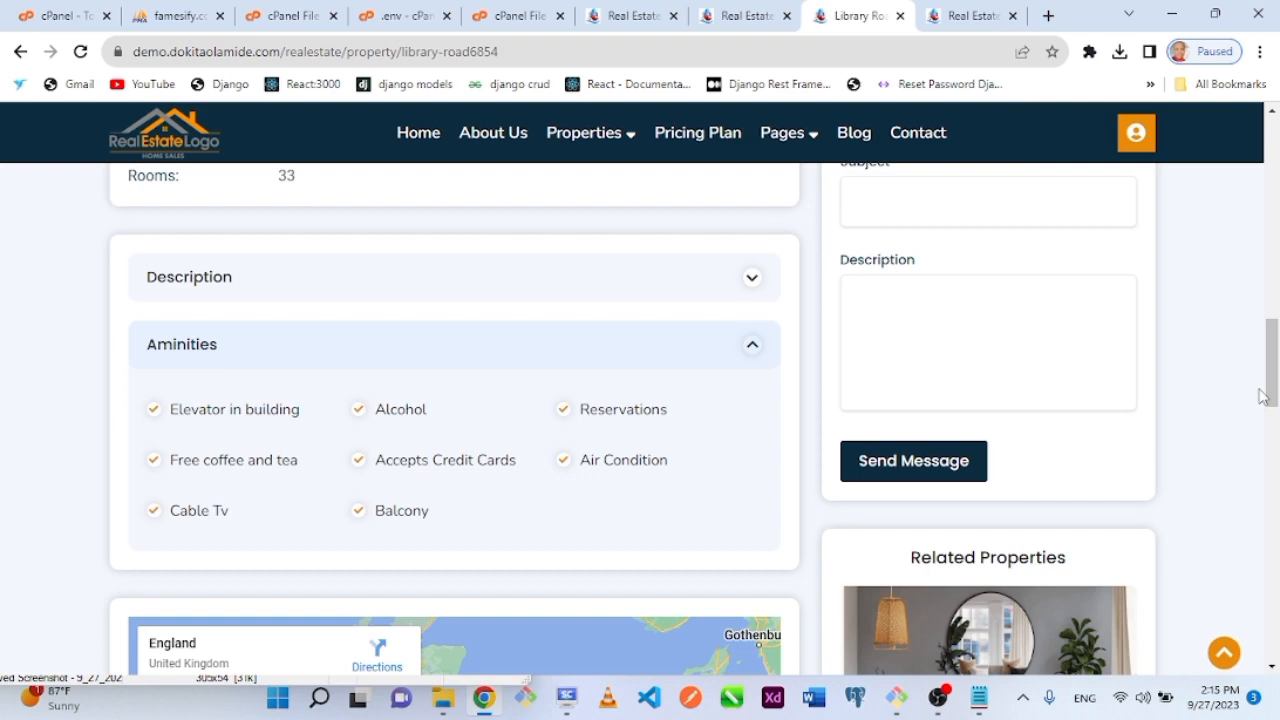
drag(1270, 396, 1272, 456)
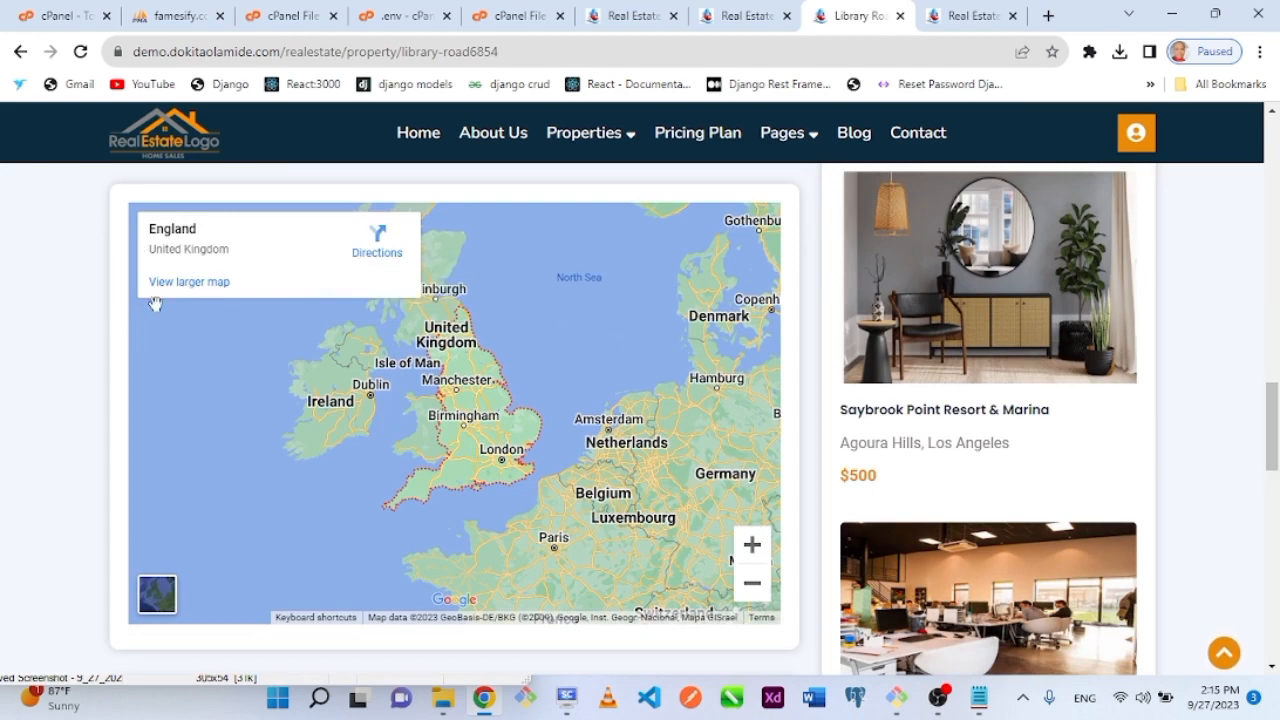
scroll(1272, 512, down, 5)
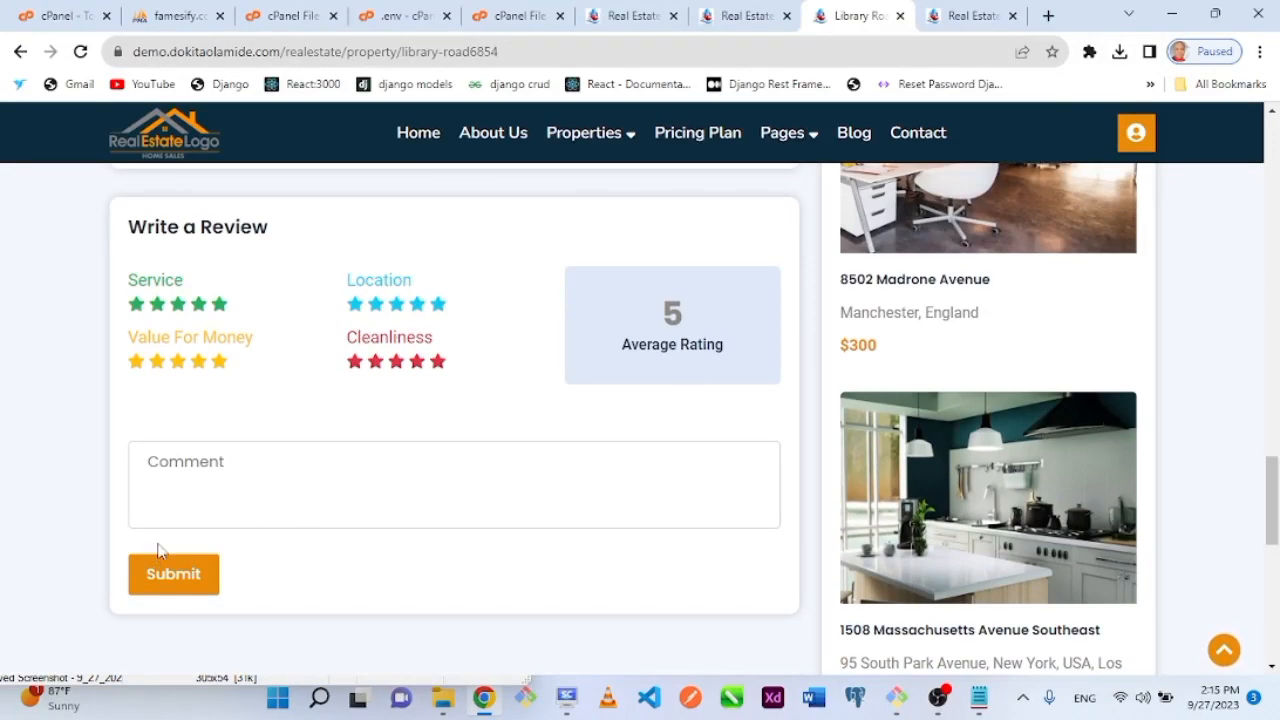
scroll(1272, 540, down, 4)
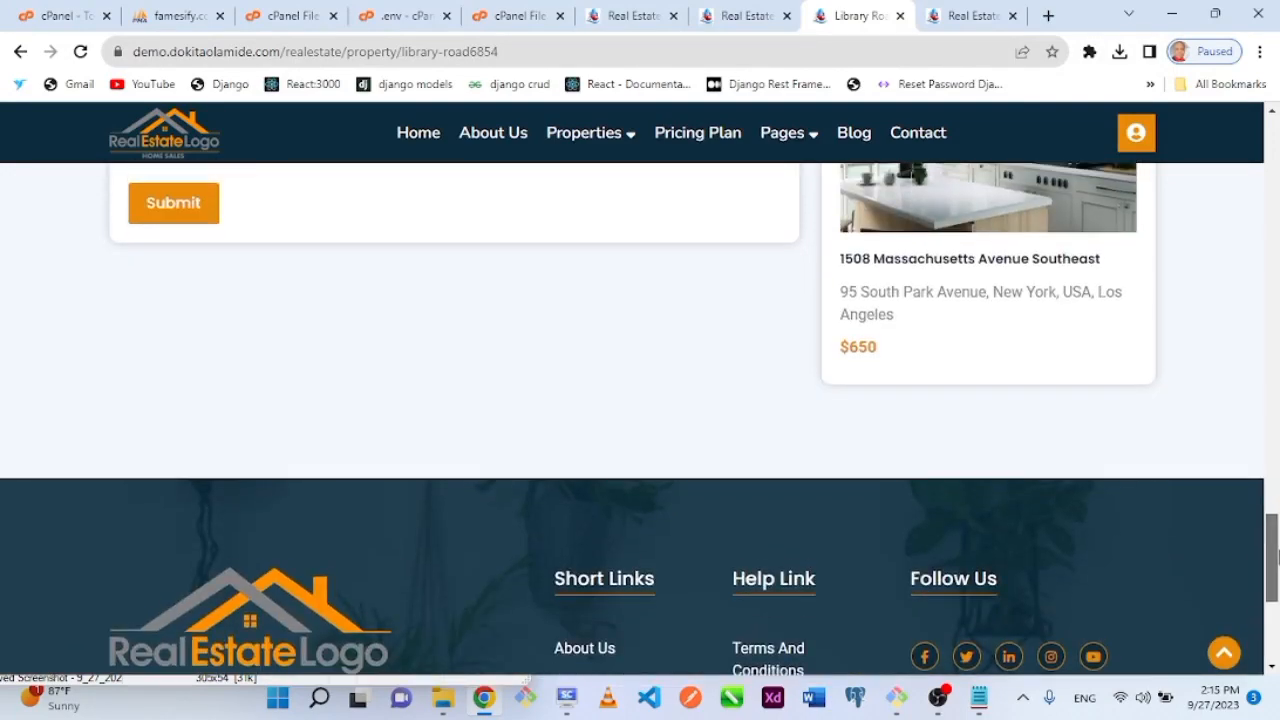
Scroll up and down through the Library Road-6854 property page
drag(1272, 555, 641, 116)
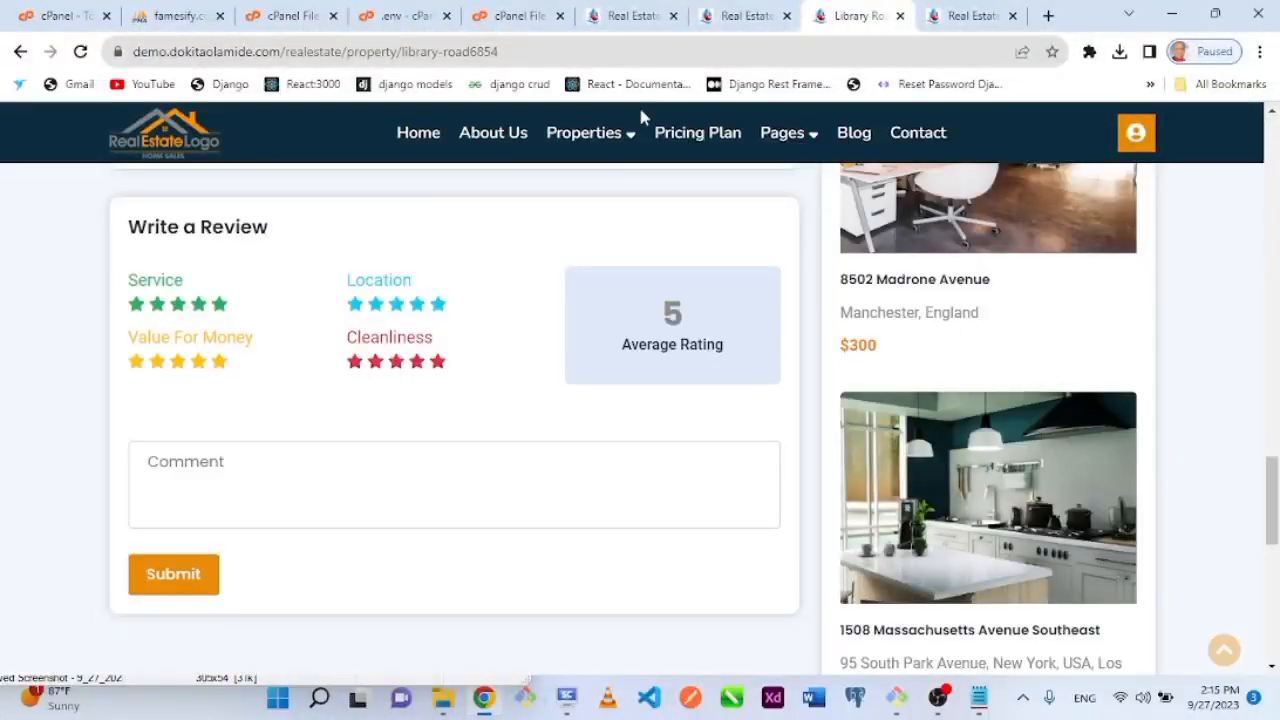
mouse_move(614, 146)
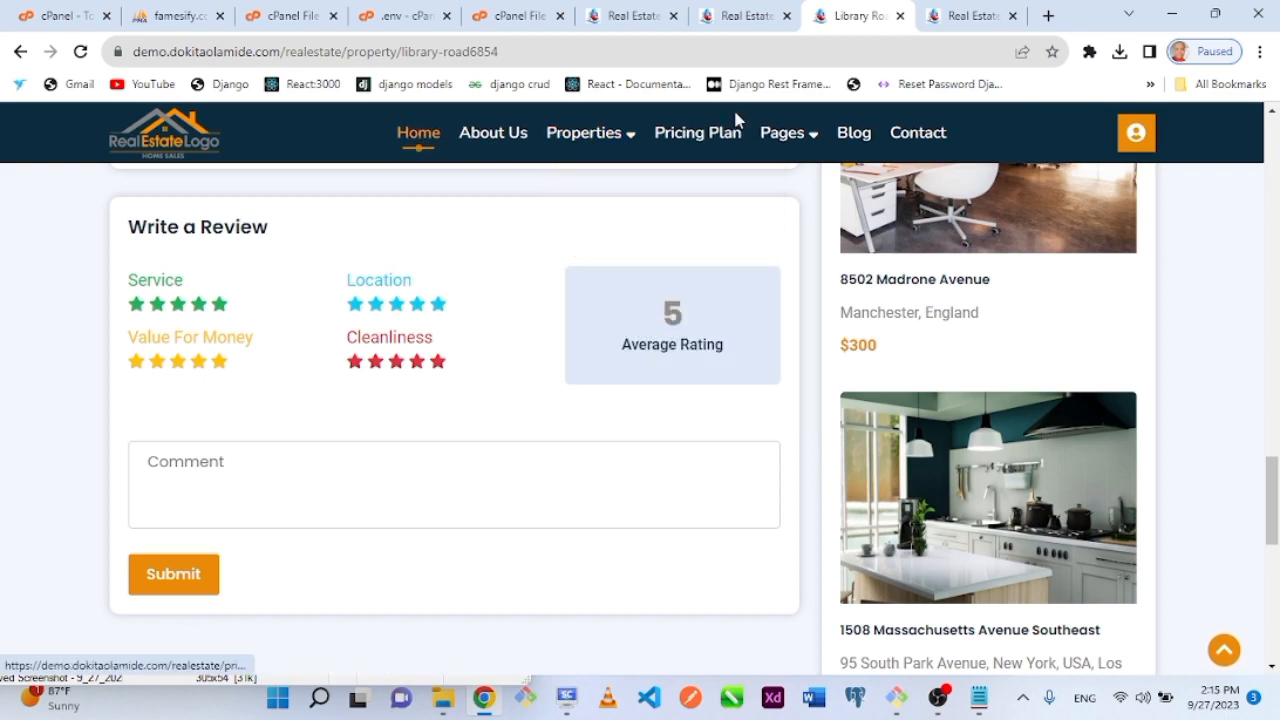
drag(1274, 460, 1270, 138)
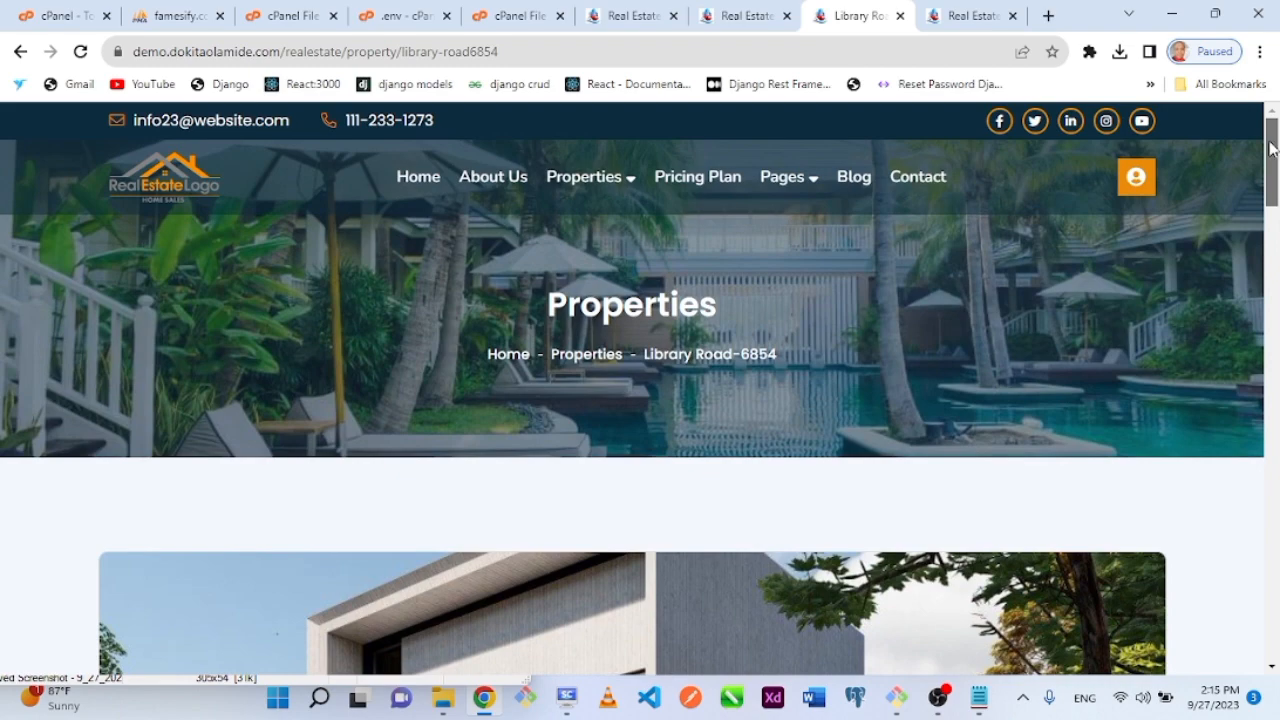
drag(1270, 148, 1275, 285)
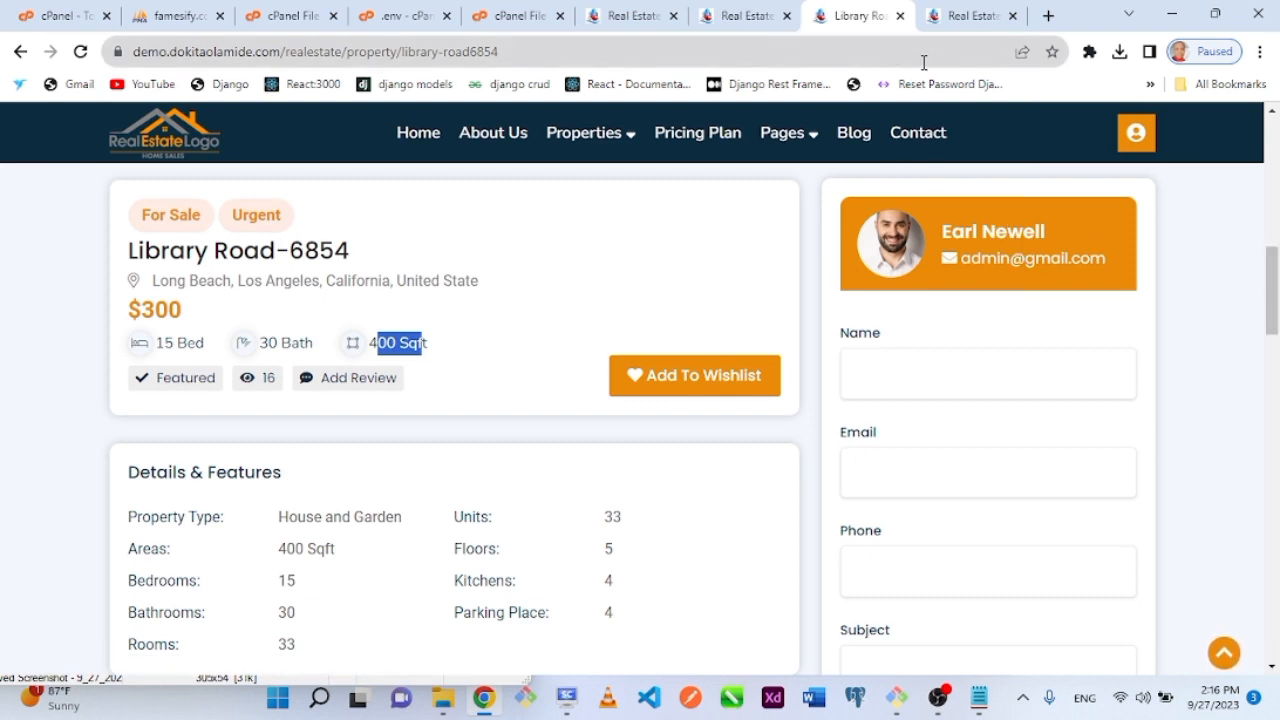
drag(1273, 300, 1273, 294)
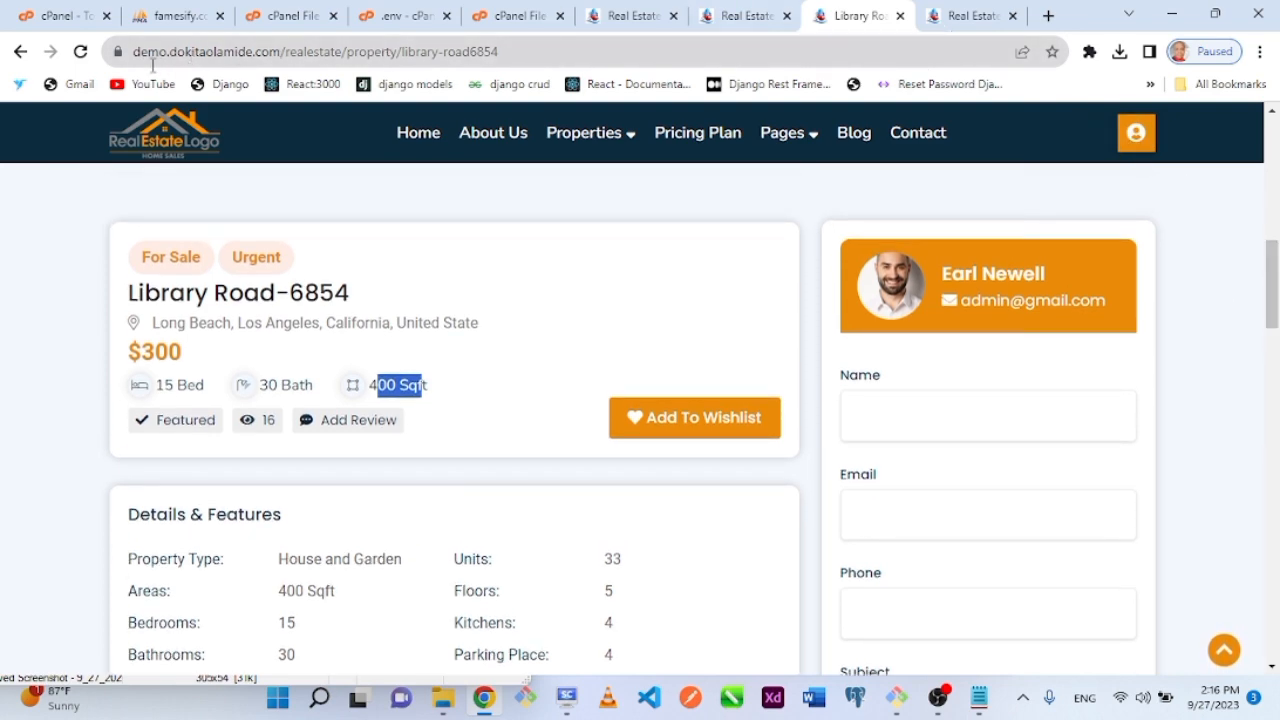
Copy the site's domain from the address bar, close the extra Real Estate tab, and open a new tab
double_click(142, 58)
drag(140, 56, 330, 52)
key(ctrl+c)
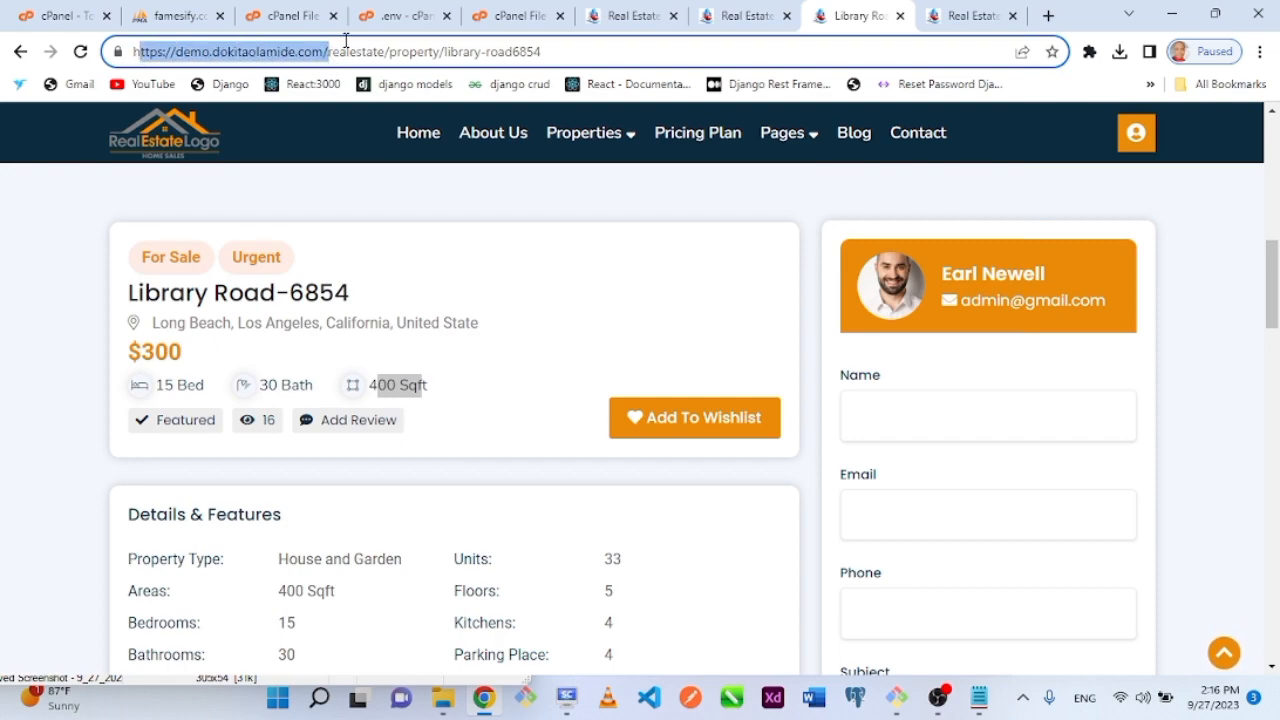
click(1000, 17)
click(1012, 16)
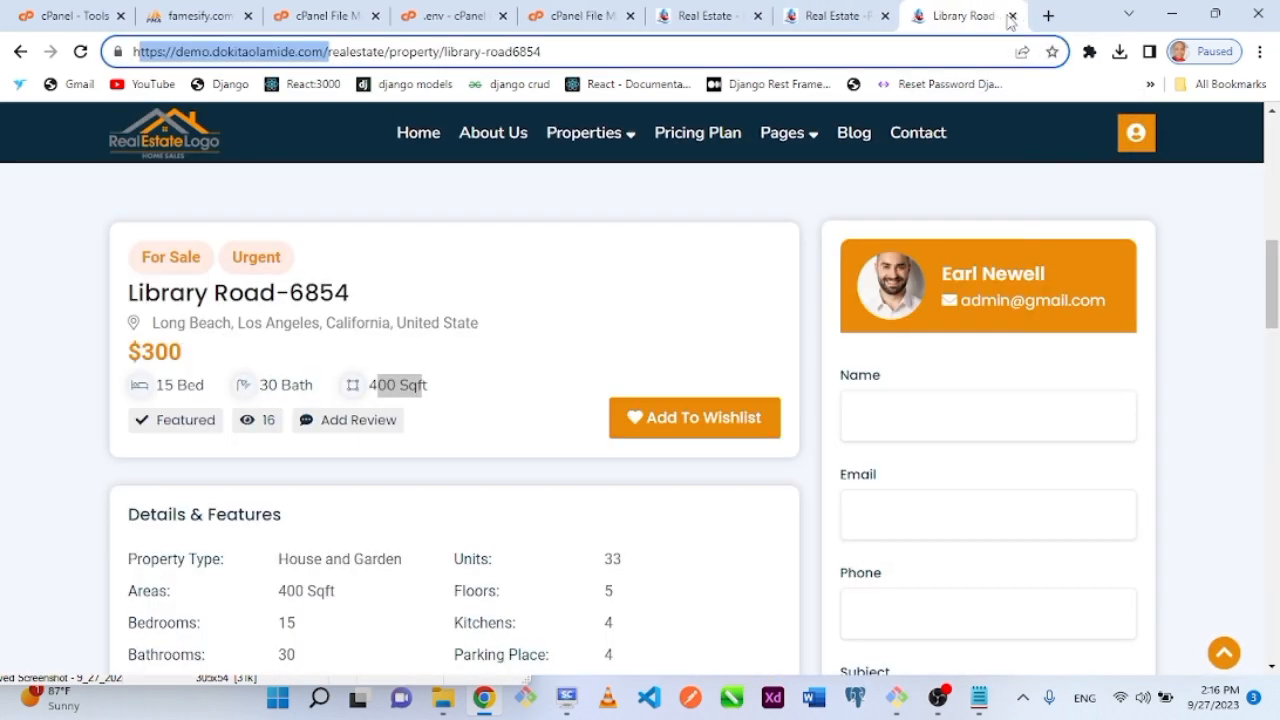
click(1048, 16)
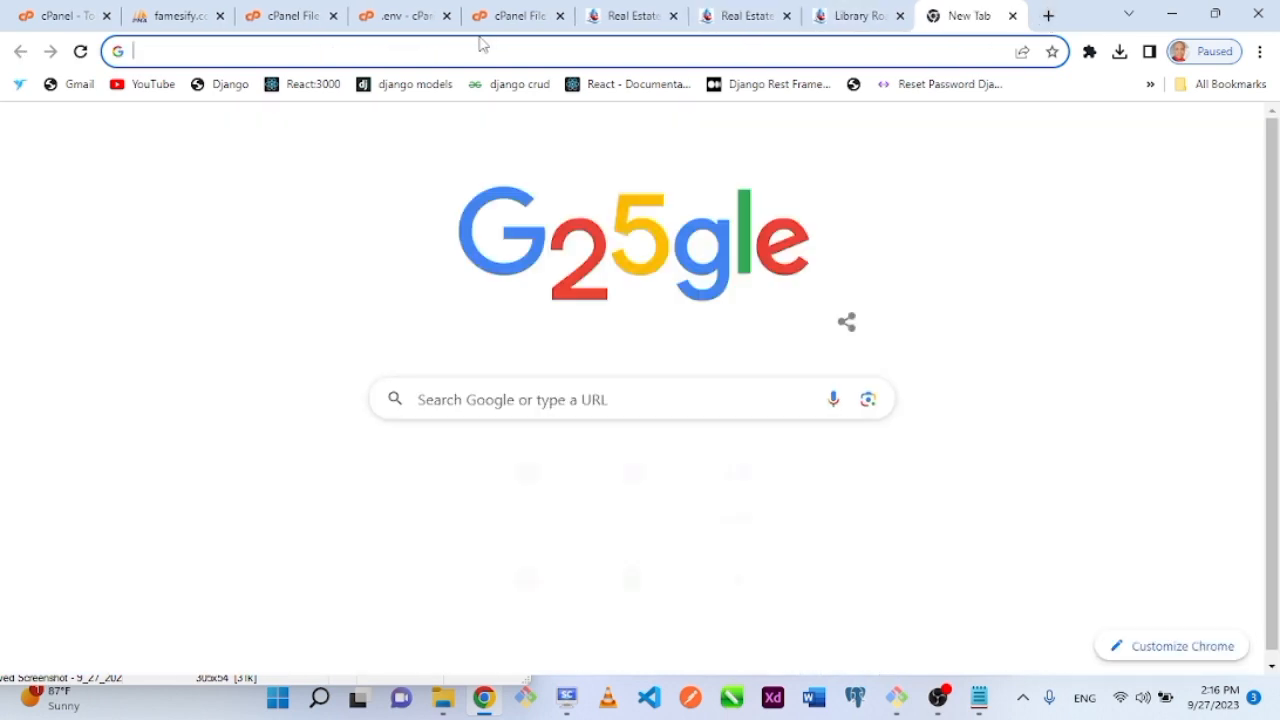
Paste the domain with admin/login appended, then pick the realestate admin Dashboard suggestion
key(ctrl+v)
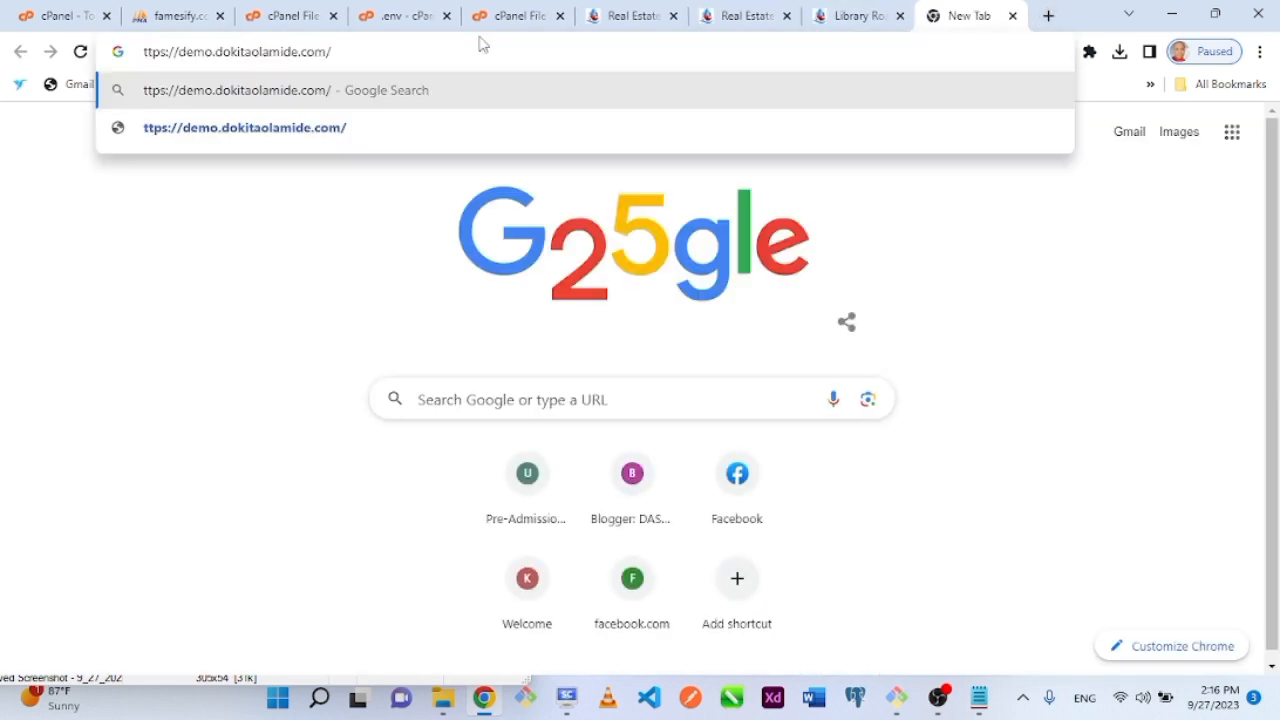
text(admi)
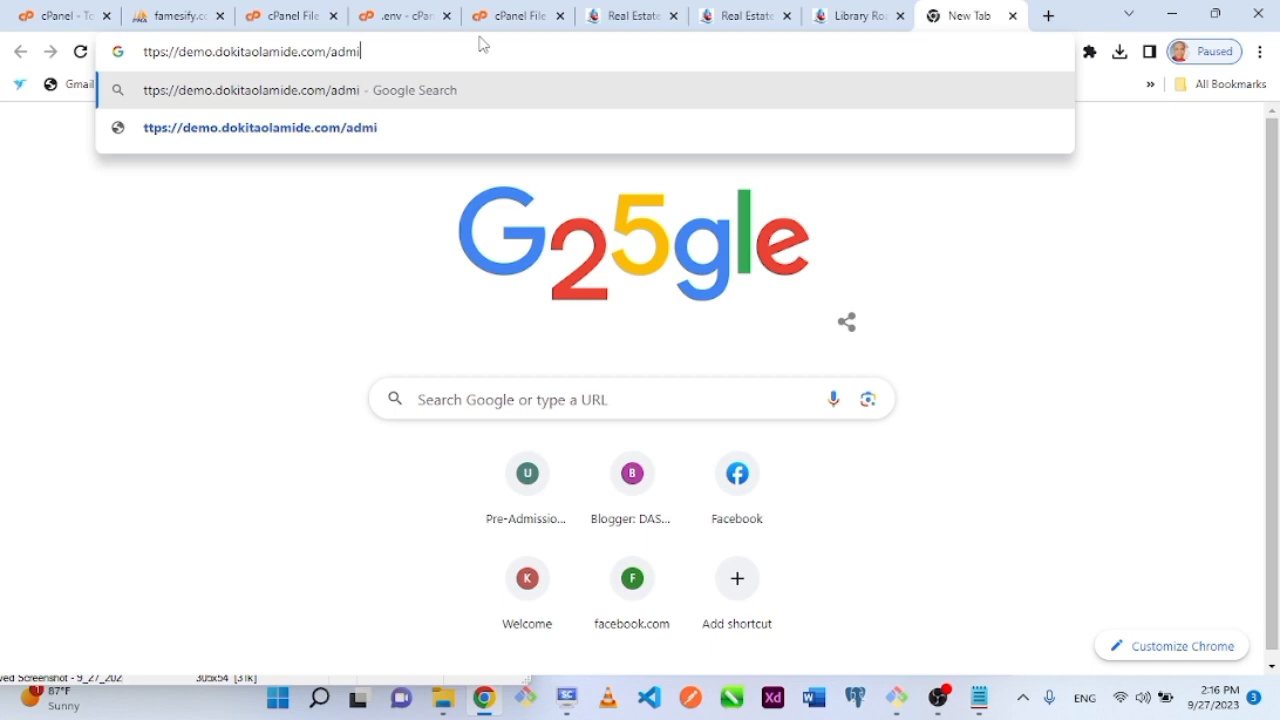
text(n/login)
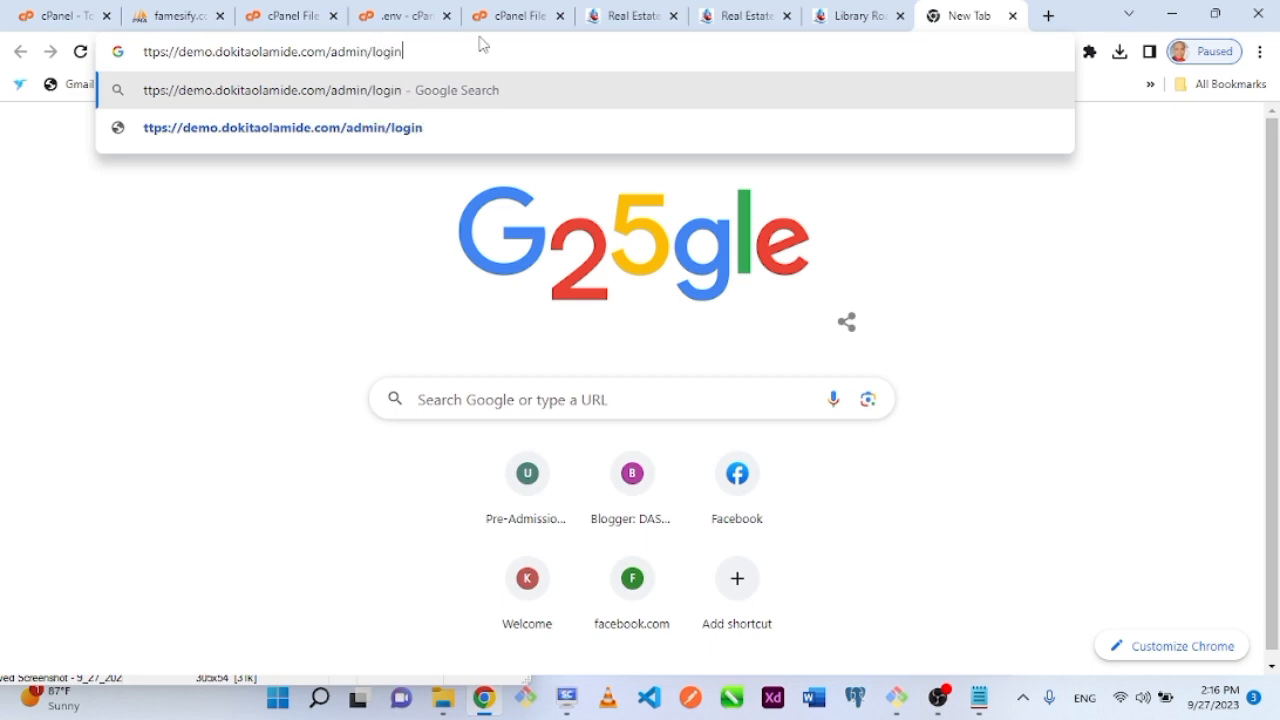
key(Return)
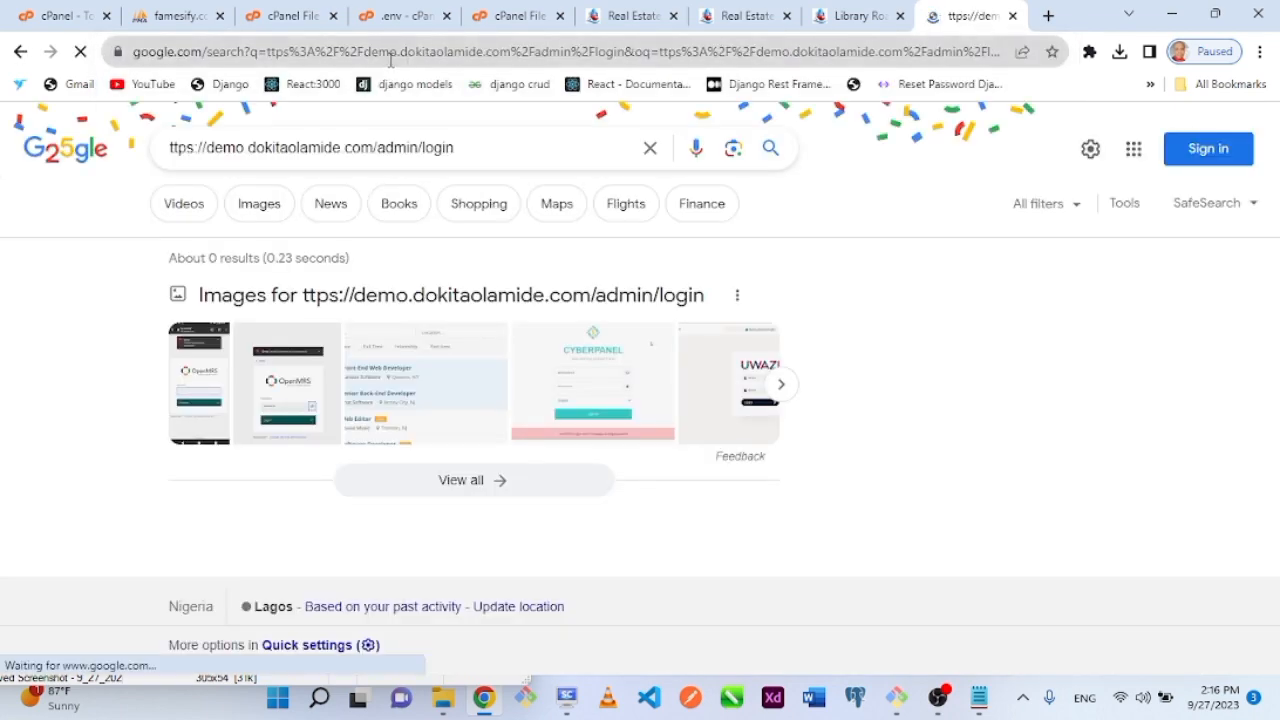
click(391, 58)
key(ctrl+v)
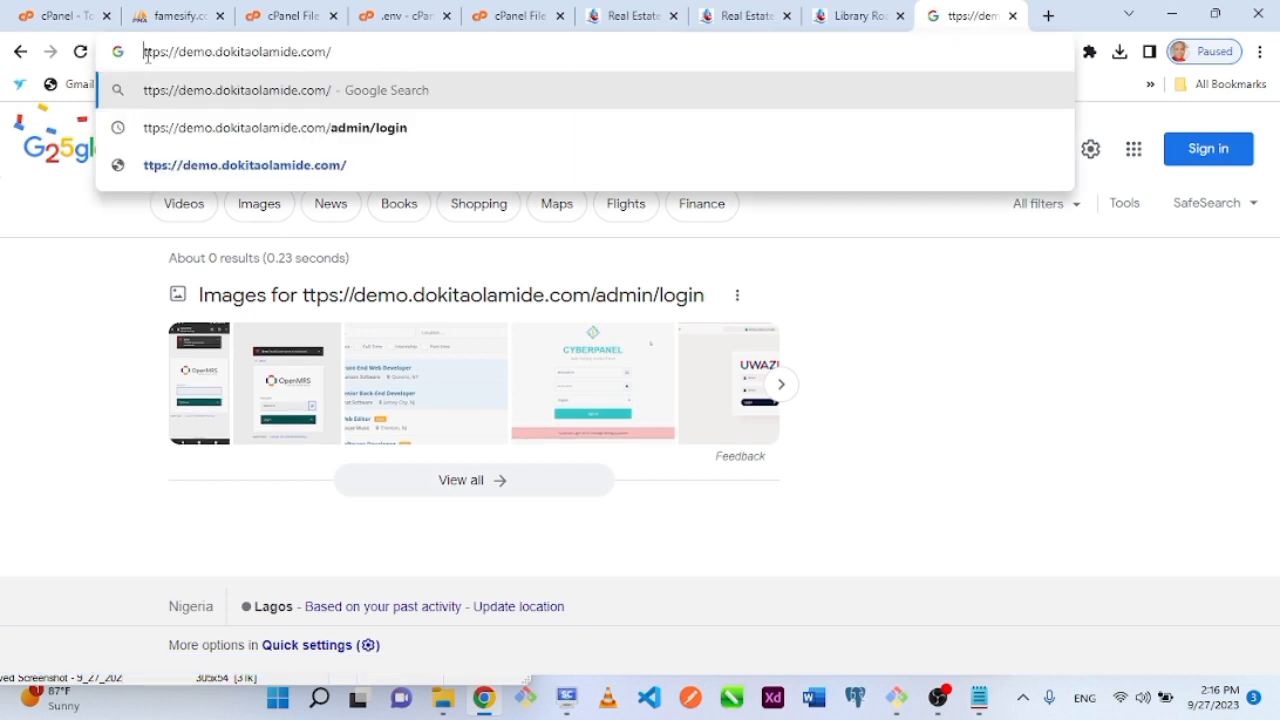
text(h)
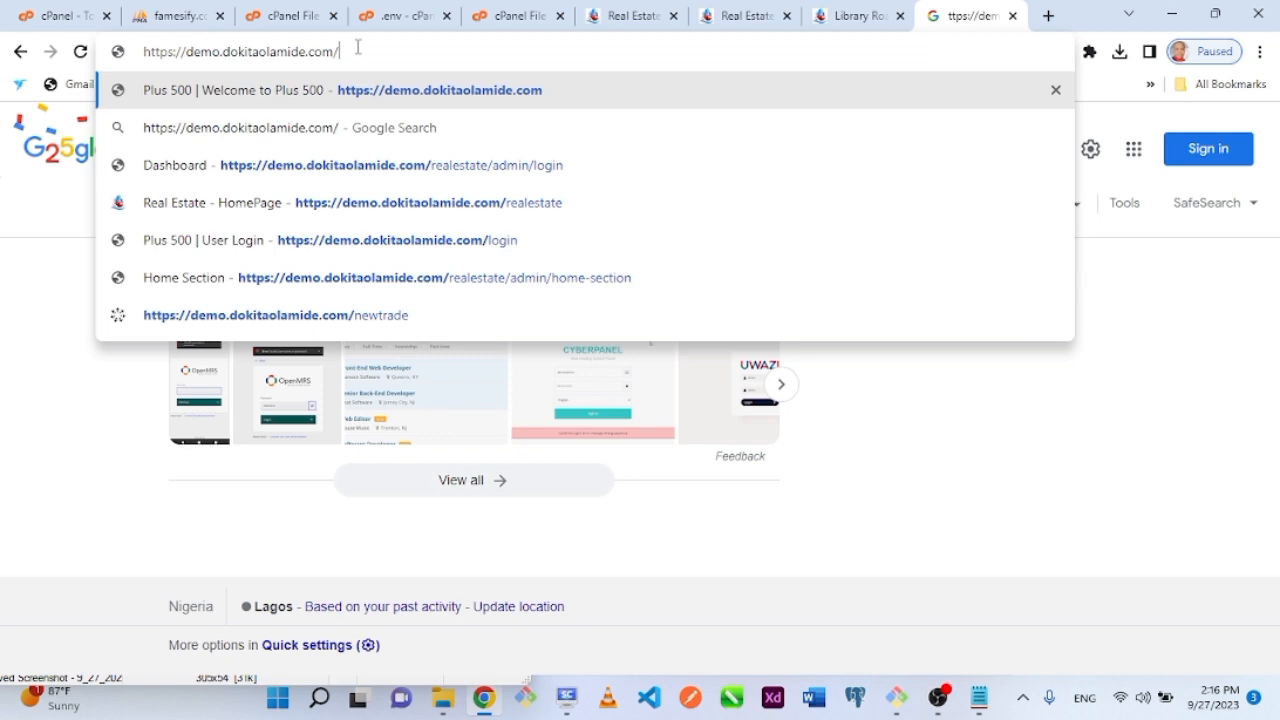
click(500, 165)
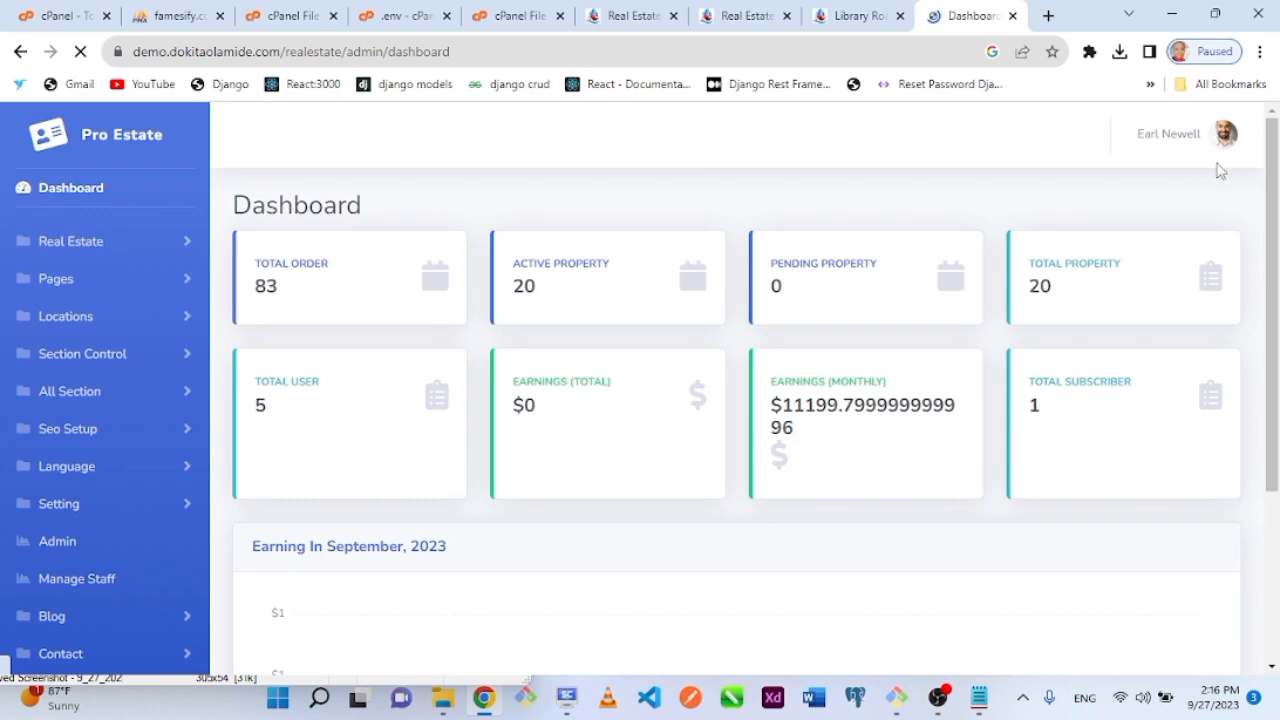
Log out of the admin panel and sign back in with the saved admin e-mail and password
click(1225, 134)
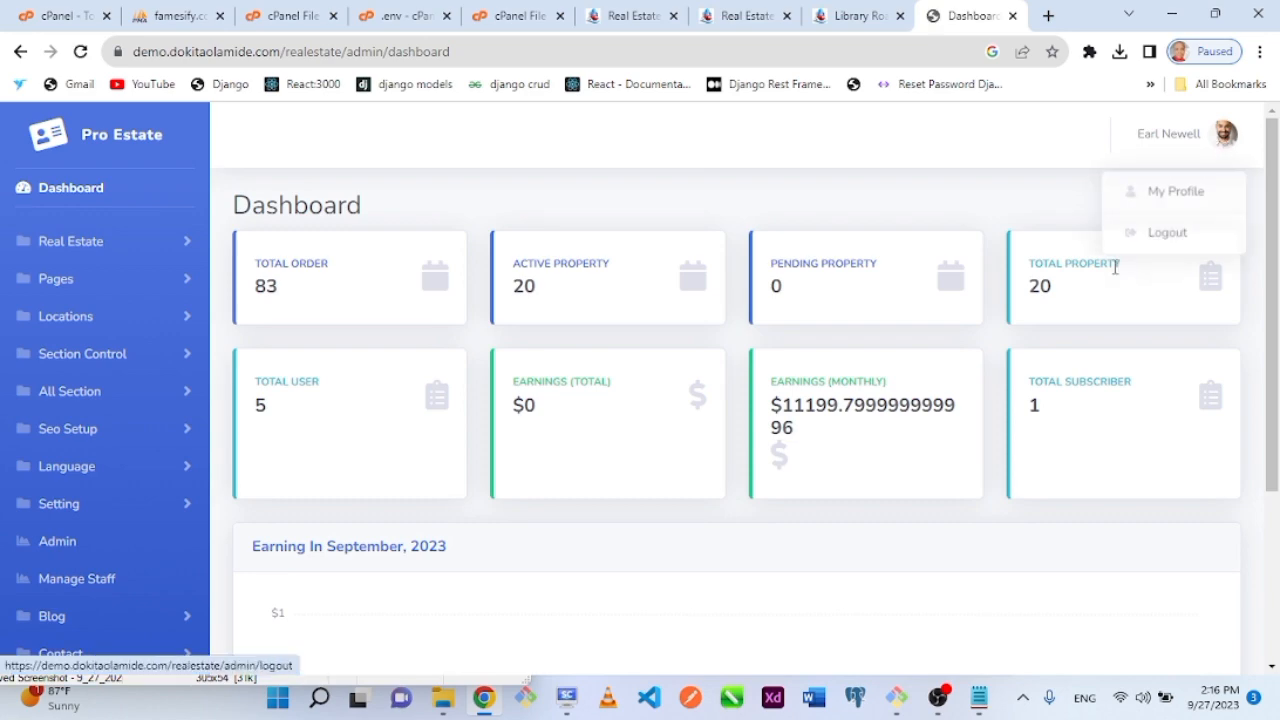
click(1180, 242)
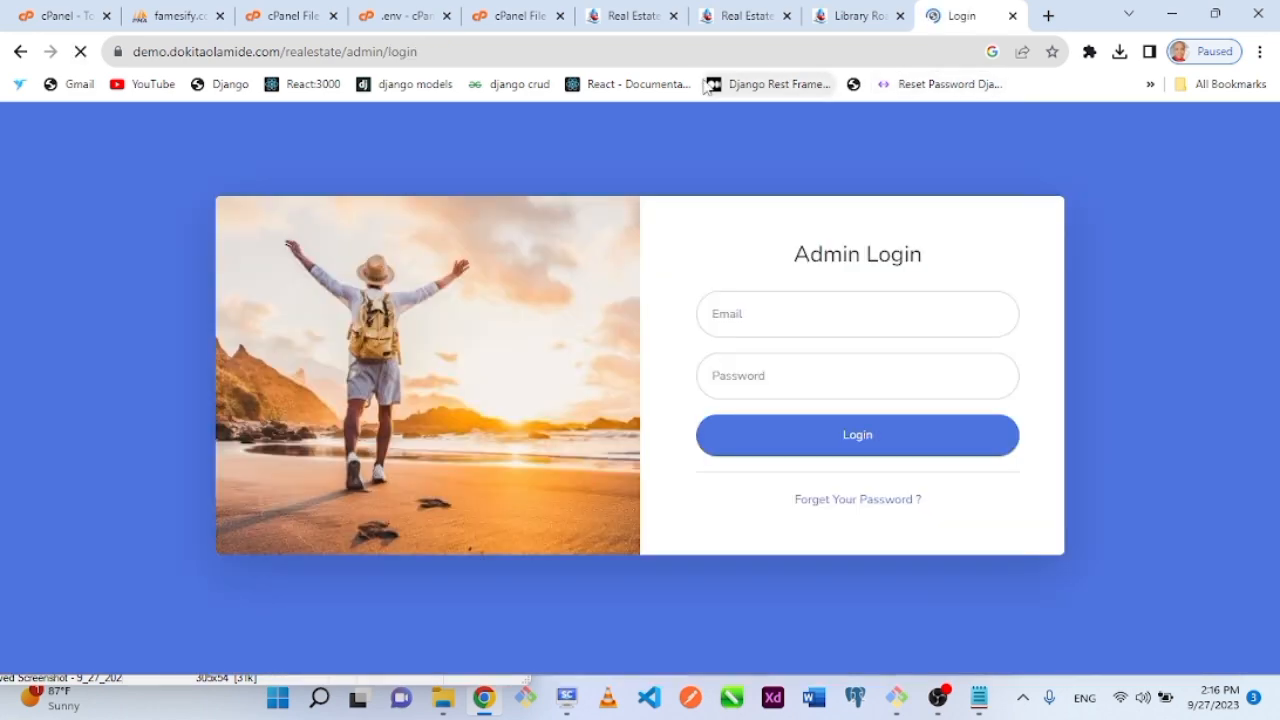
click(783, 330)
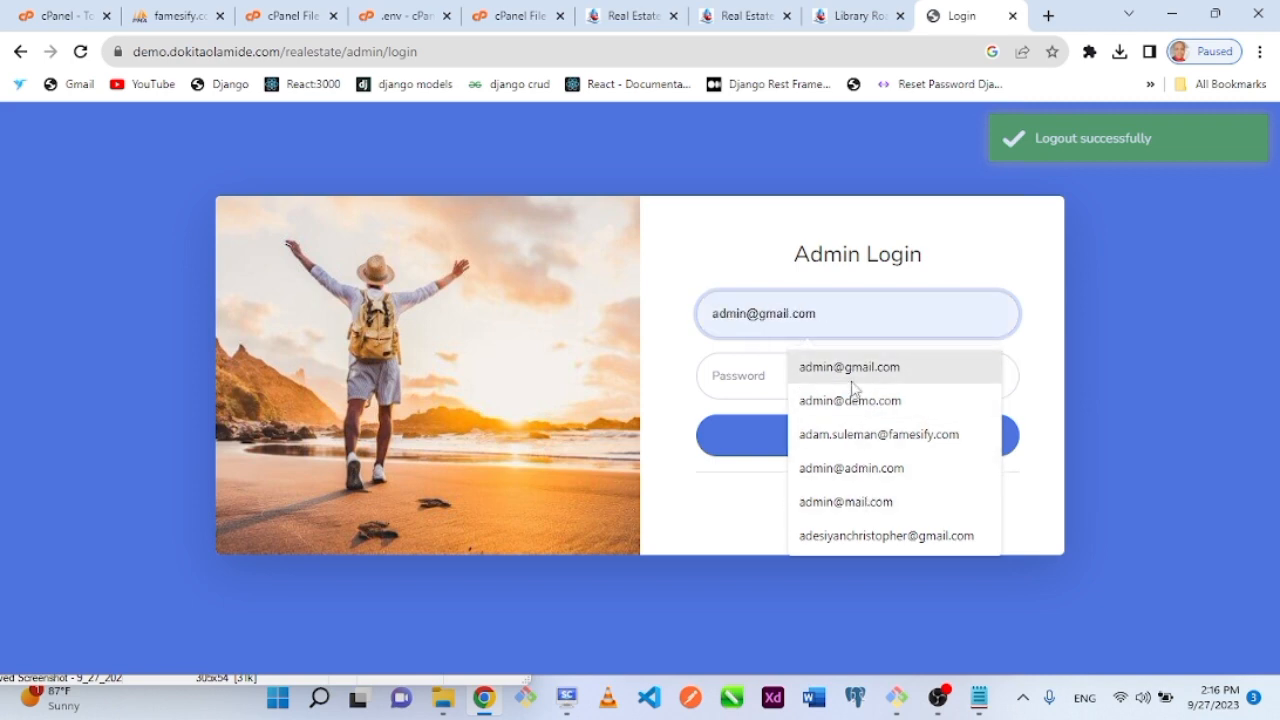
click(854, 384)
click(775, 378)
text(a)
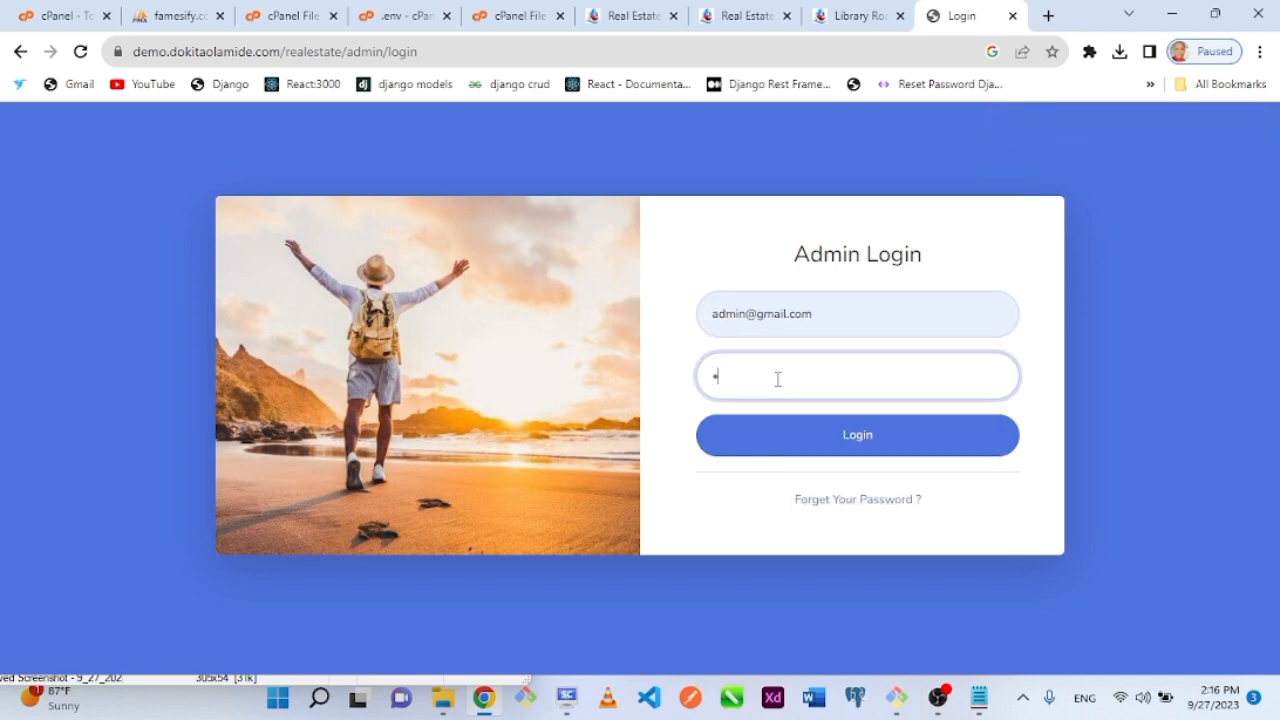
click(781, 438)
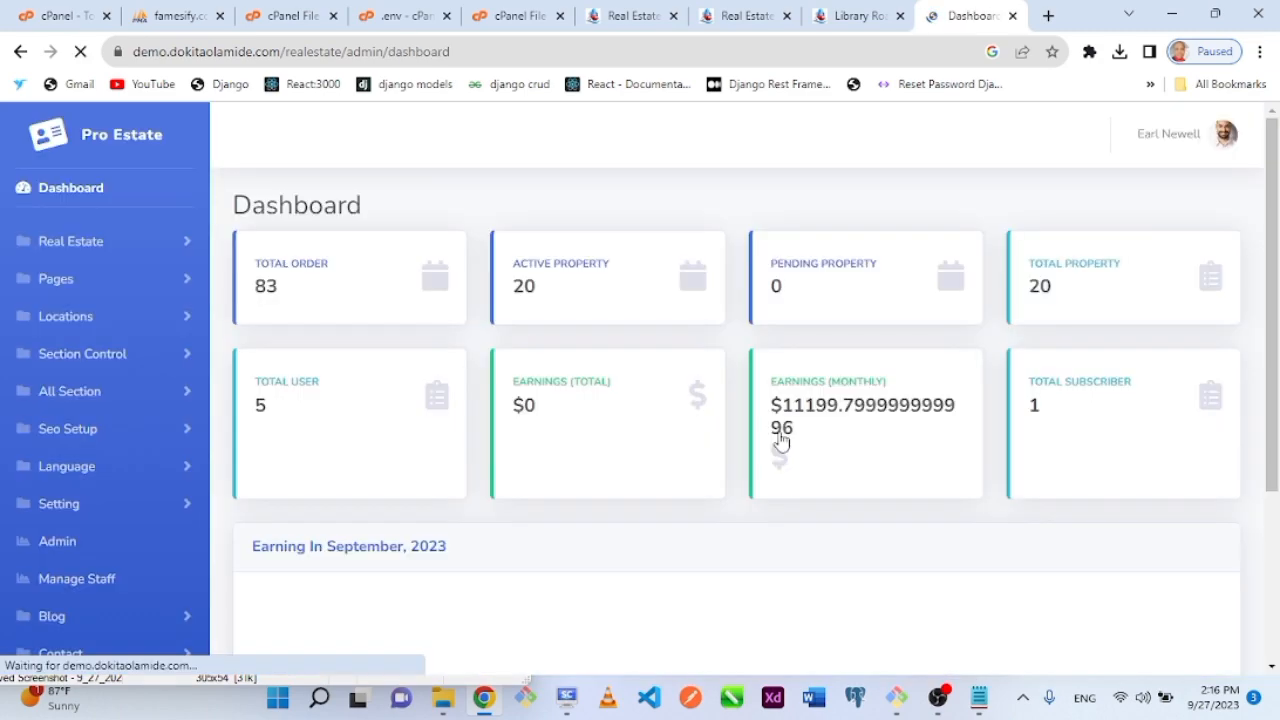
Open Real Estate > Agent Properties from the sidebar
drag(1273, 340, 1276, 508)
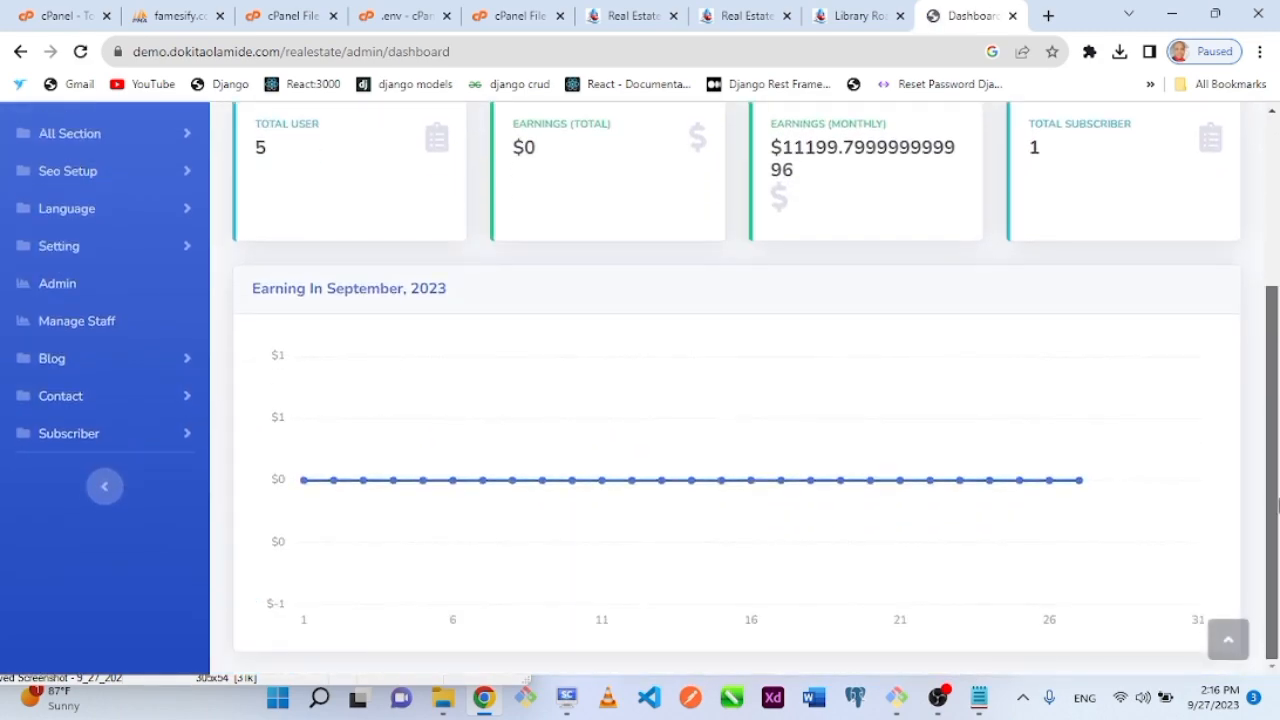
drag(1276, 400, 1249, 211)
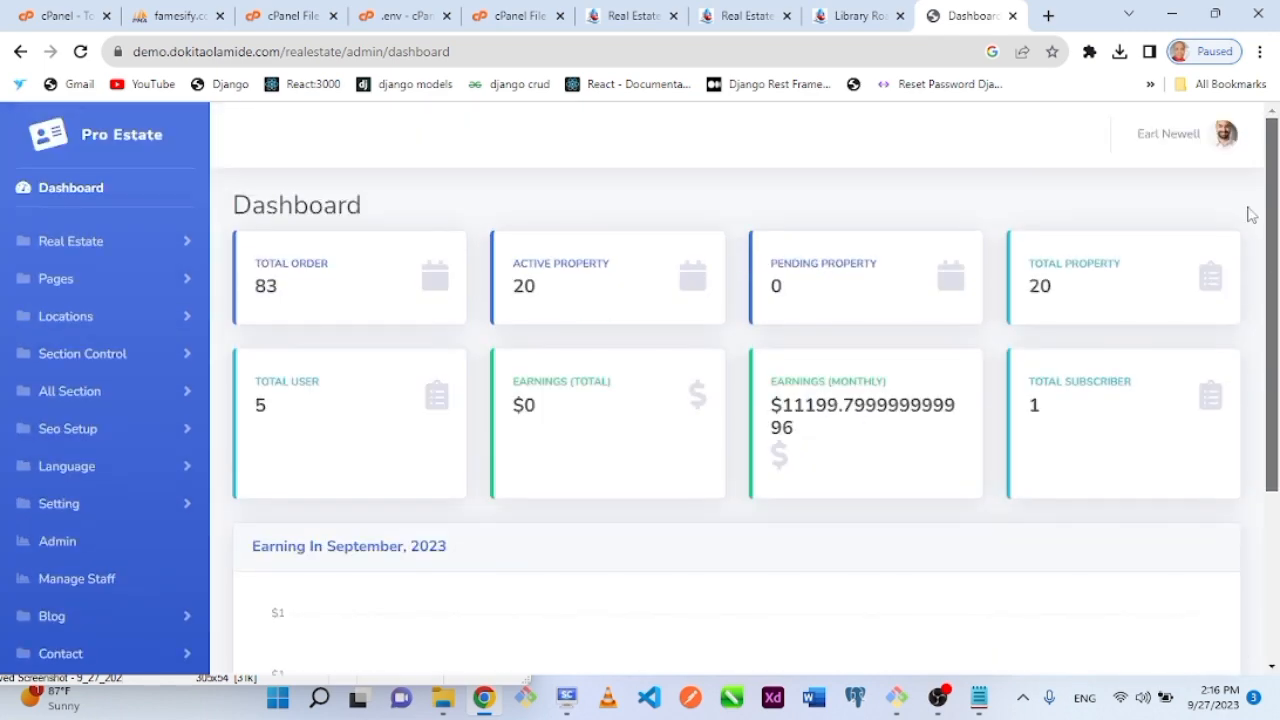
click(186, 251)
click(97, 283)
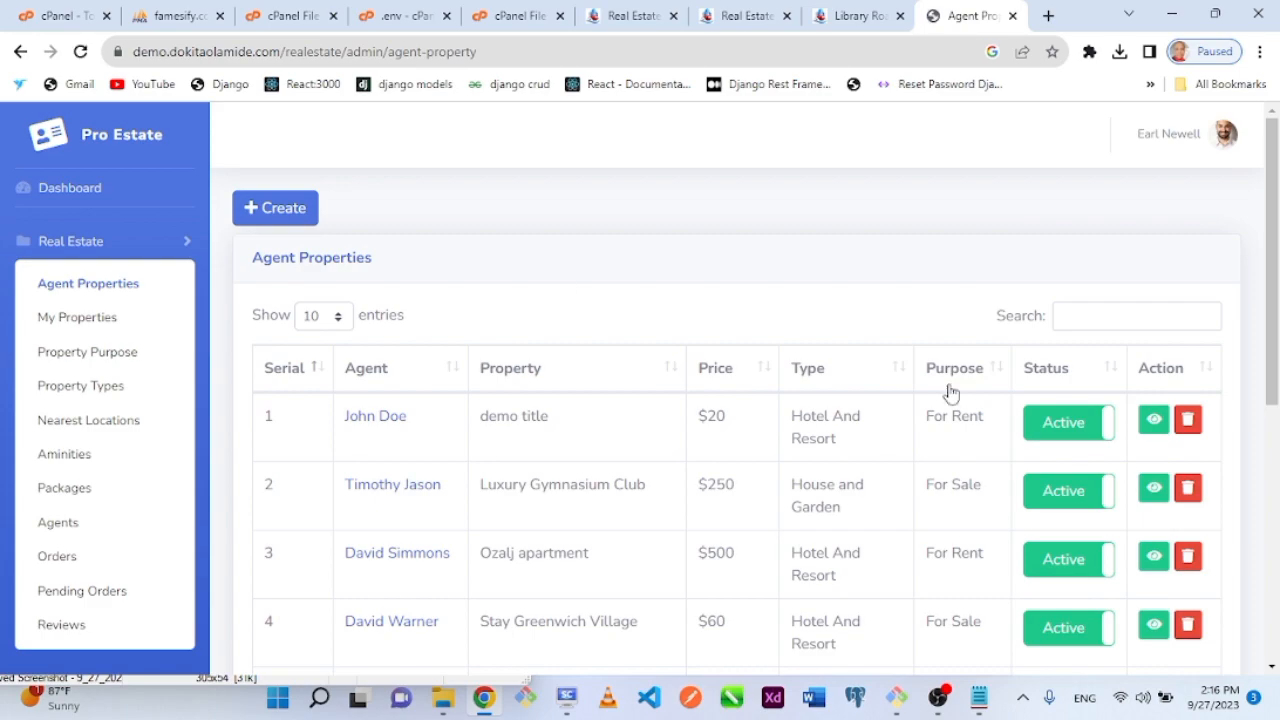
Preview the demo title property and open the first agent's profile in new tabs, then return
drag(1276, 323, 1258, 396)
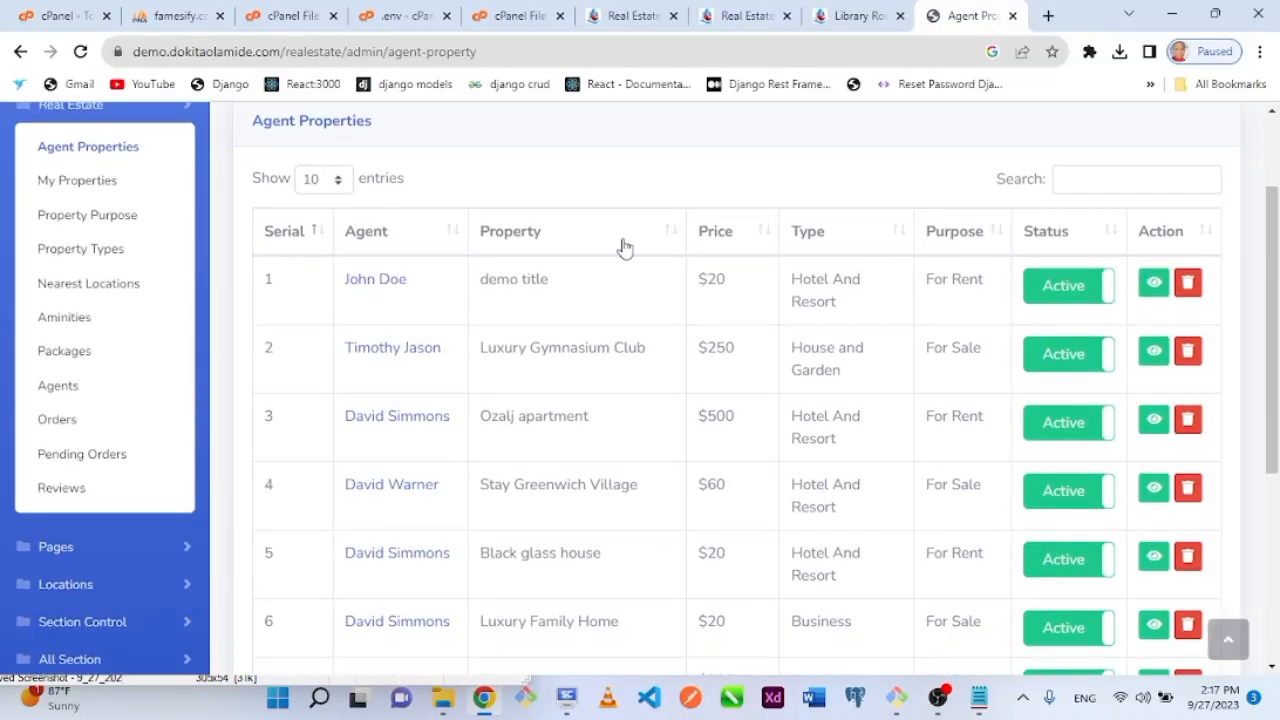
drag(1277, 279, 1165, 285)
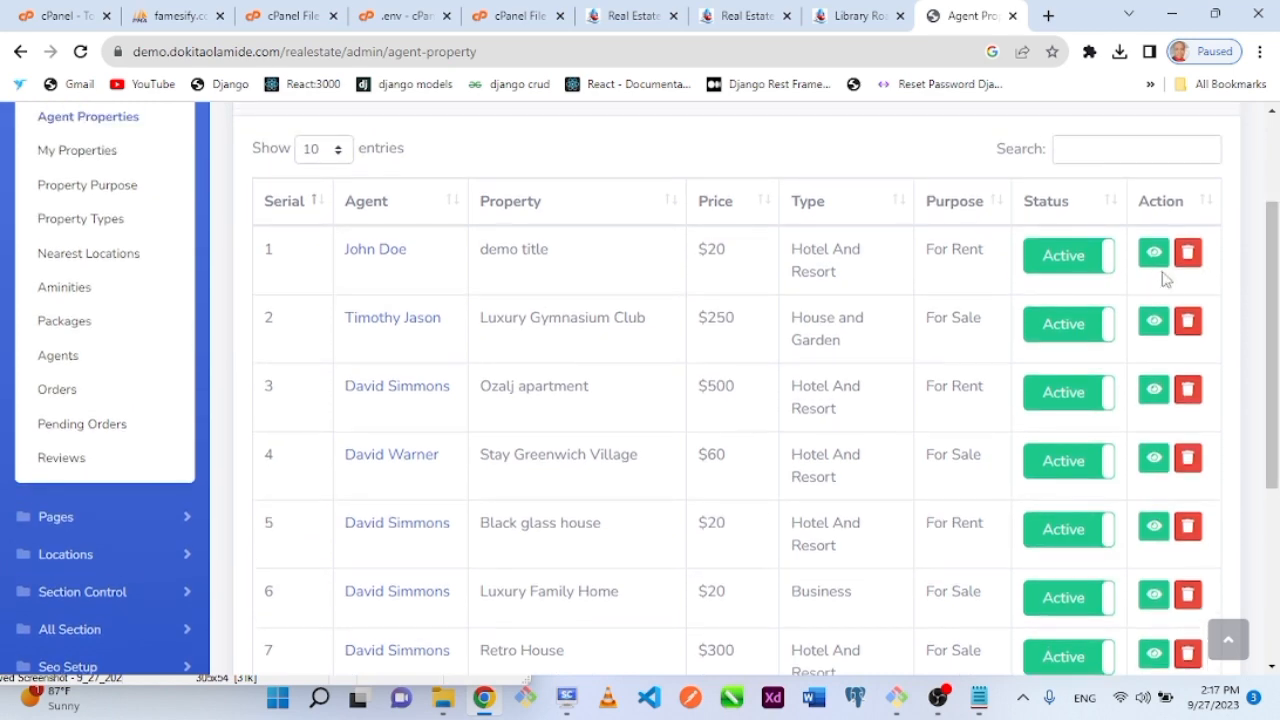
click(1153, 255)
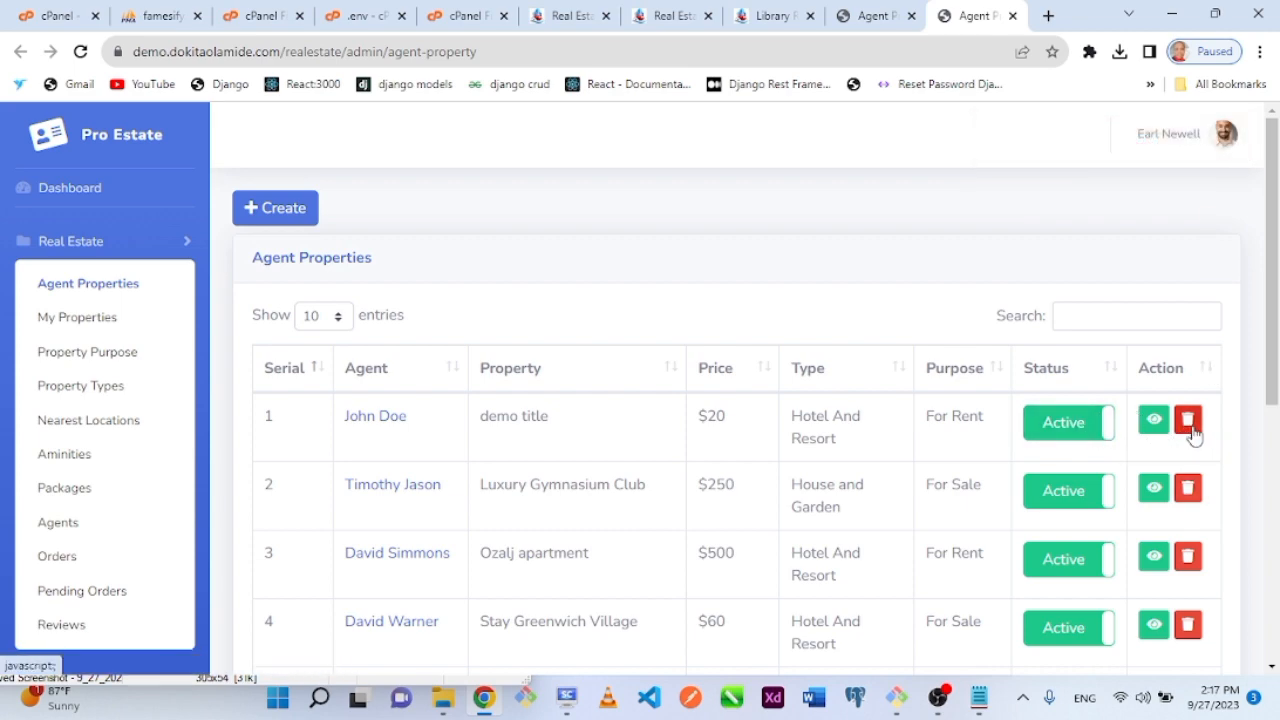
right_click(380, 420)
click(438, 434)
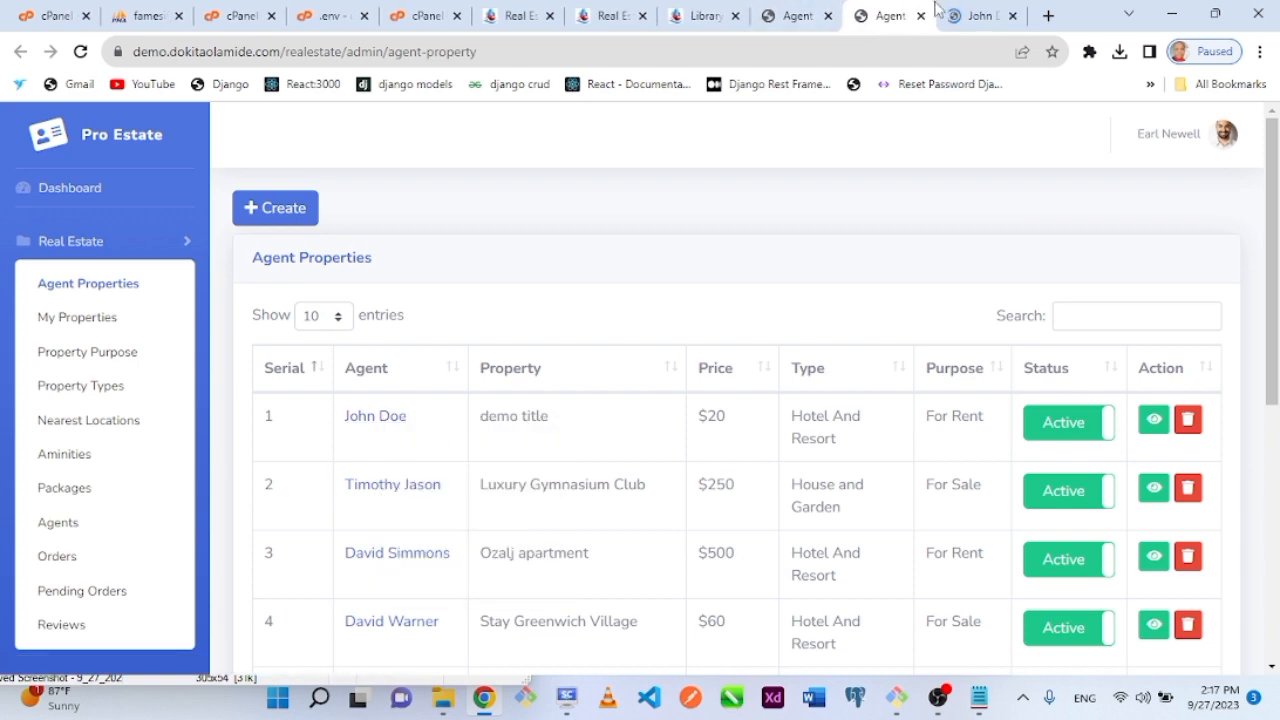
click(966, 12)
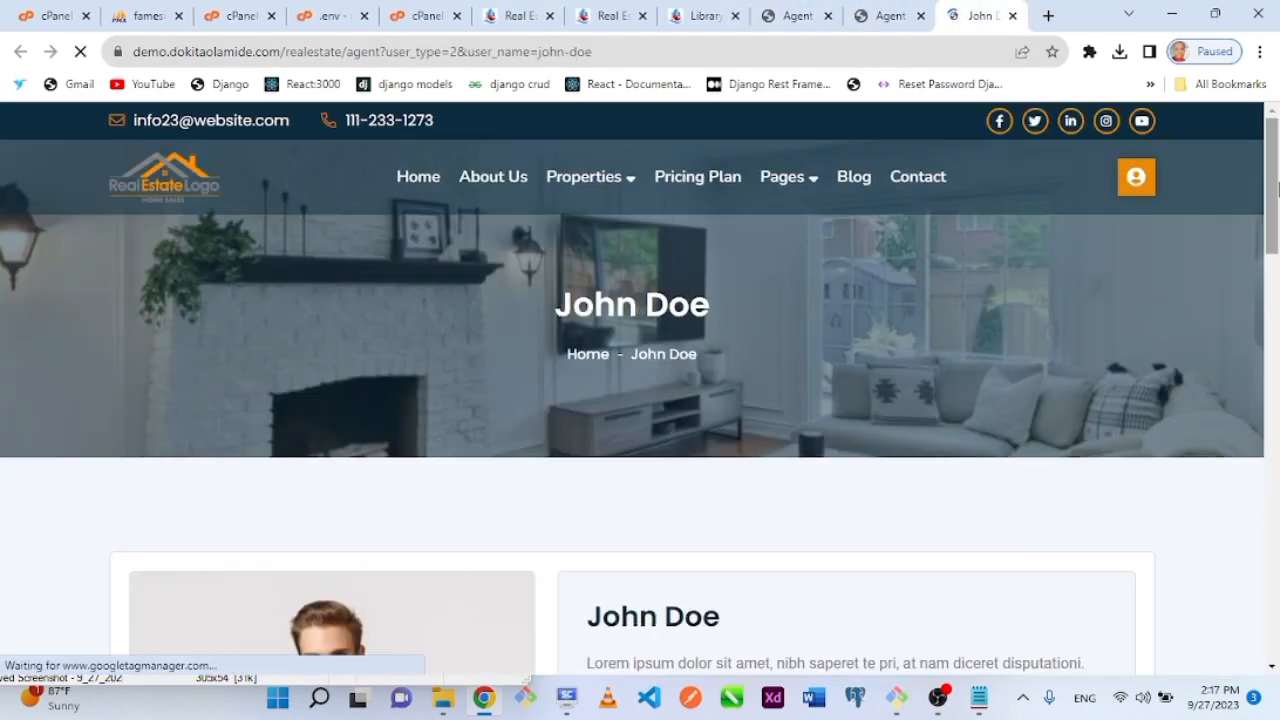
drag(1277, 188, 1182, 30)
click(885, 15)
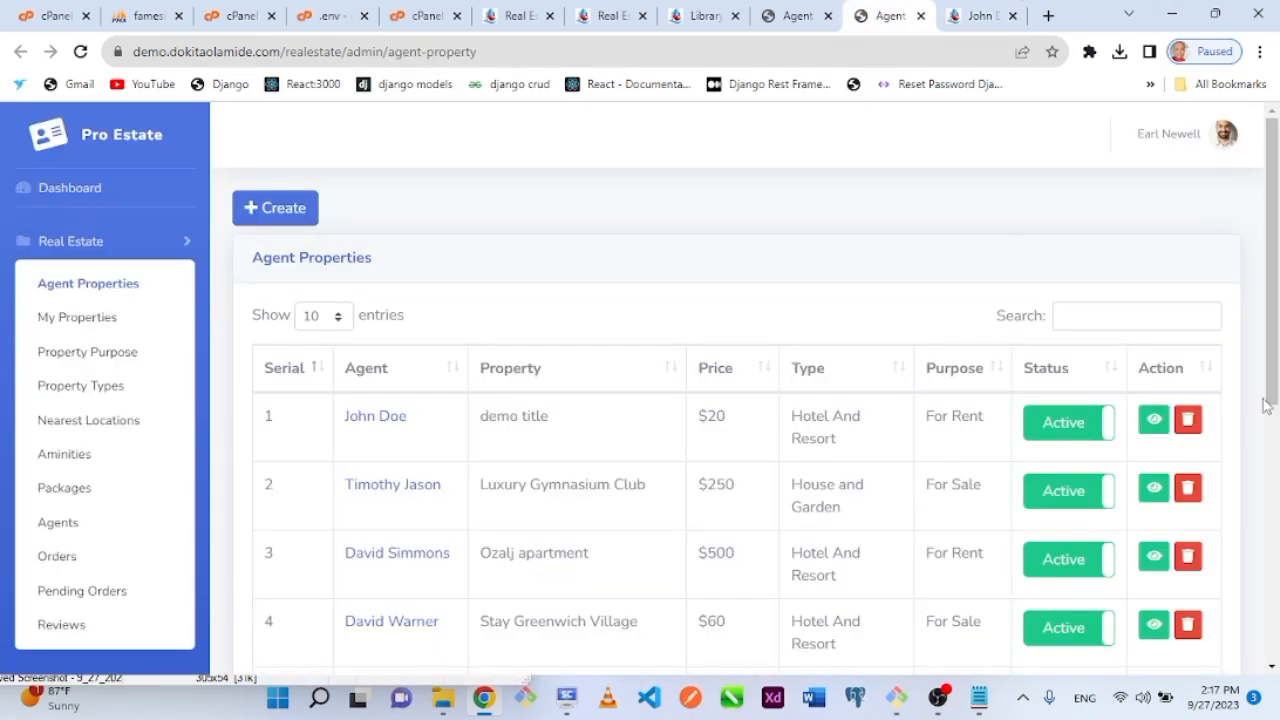
Set demo title to InActive, cancel its delete dialog, and switch it back to Active
drag(1265, 405, 1266, 513)
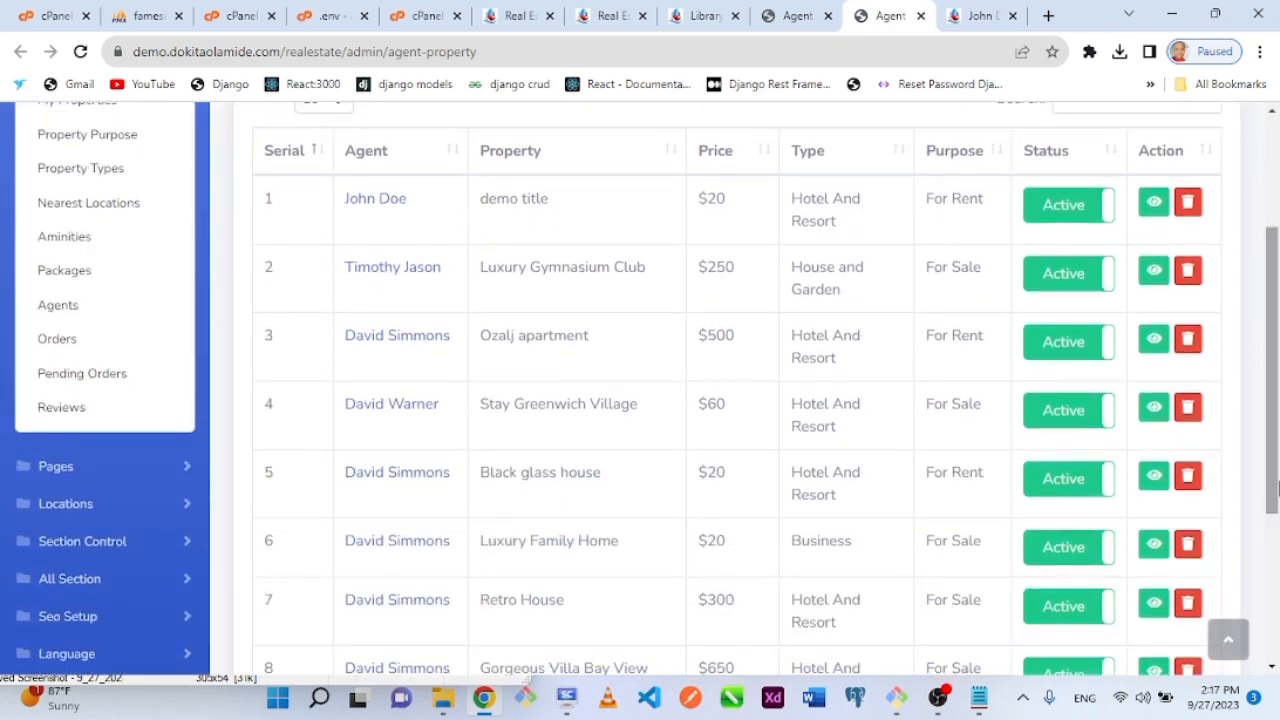
click(1086, 222)
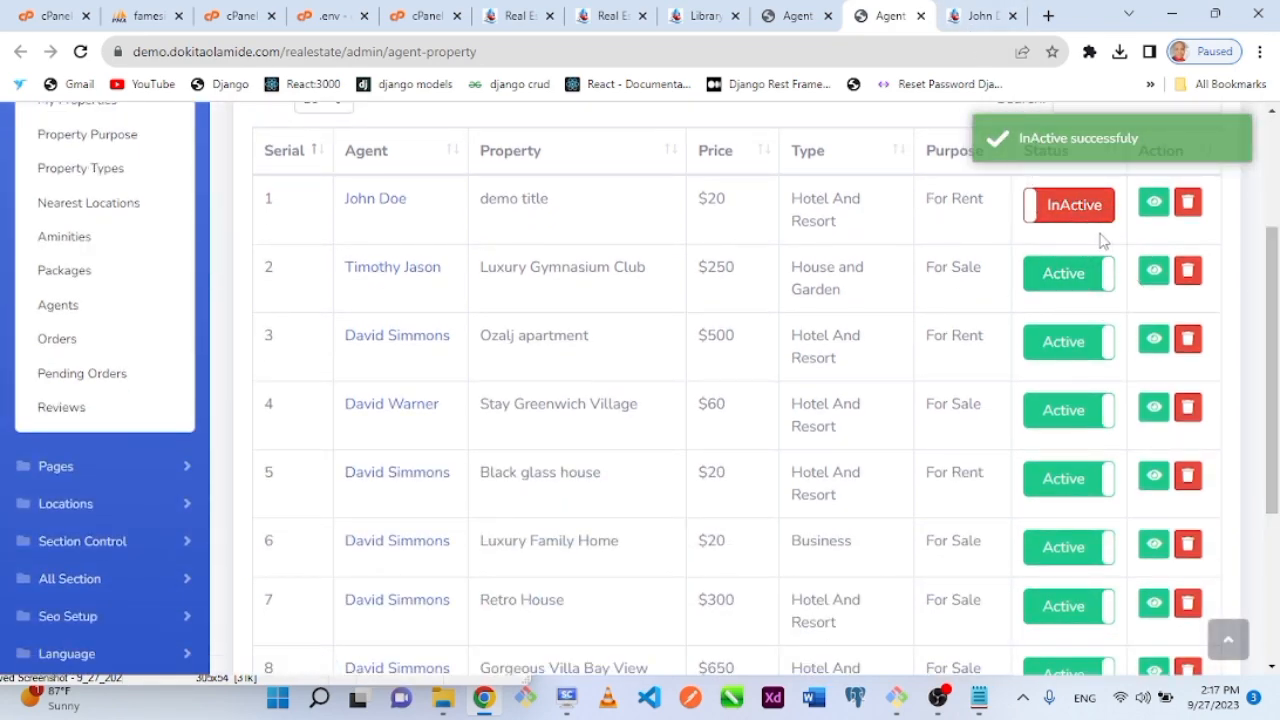
click(1186, 205)
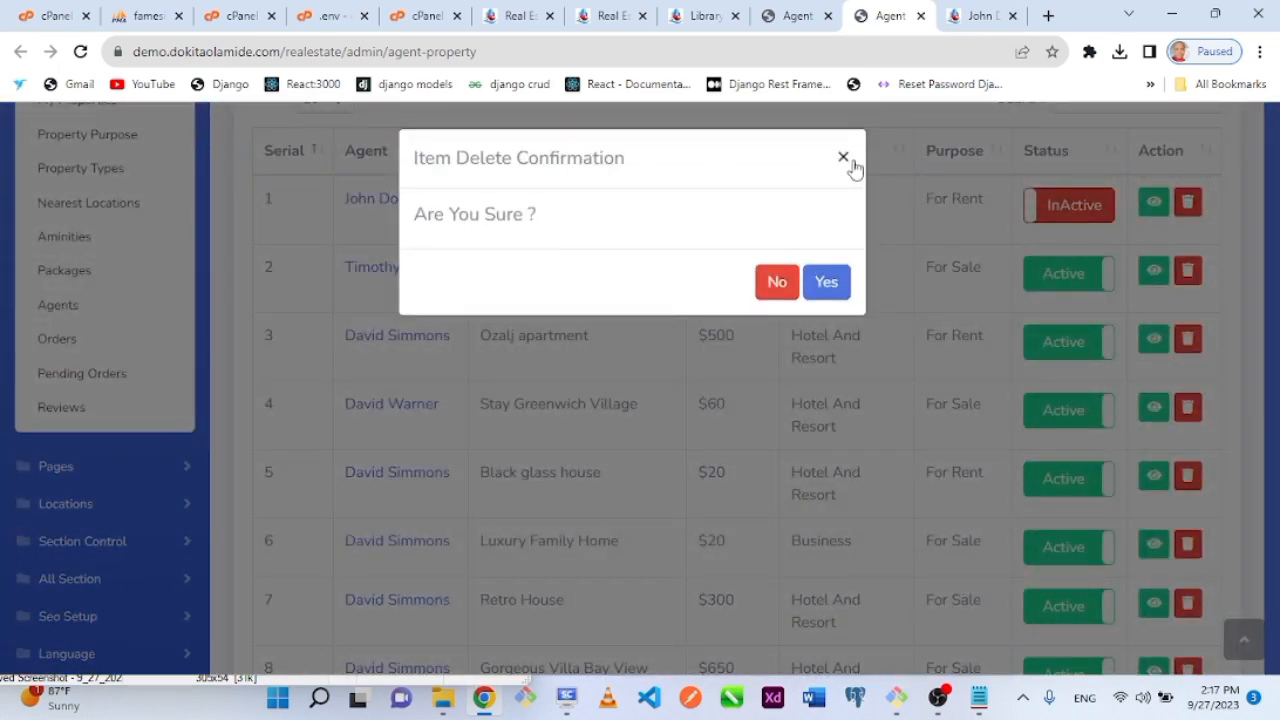
click(843, 158)
scroll(1249, 249, up, 2)
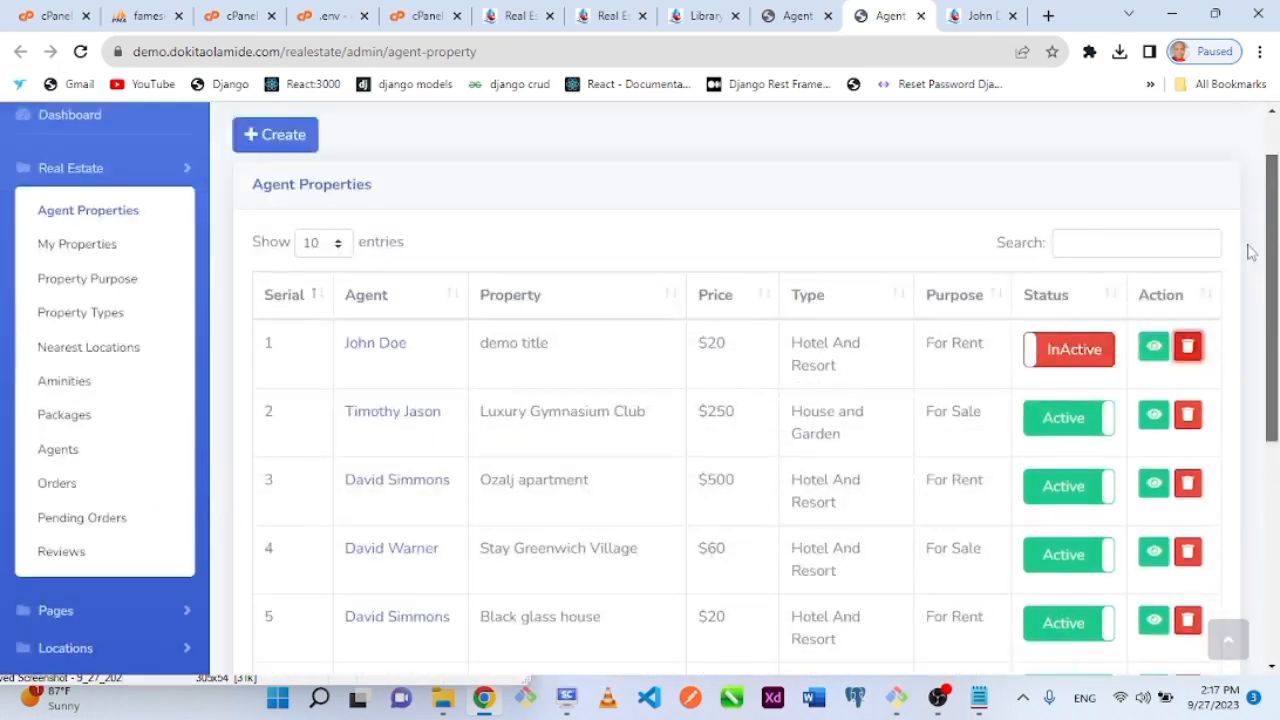
click(1067, 365)
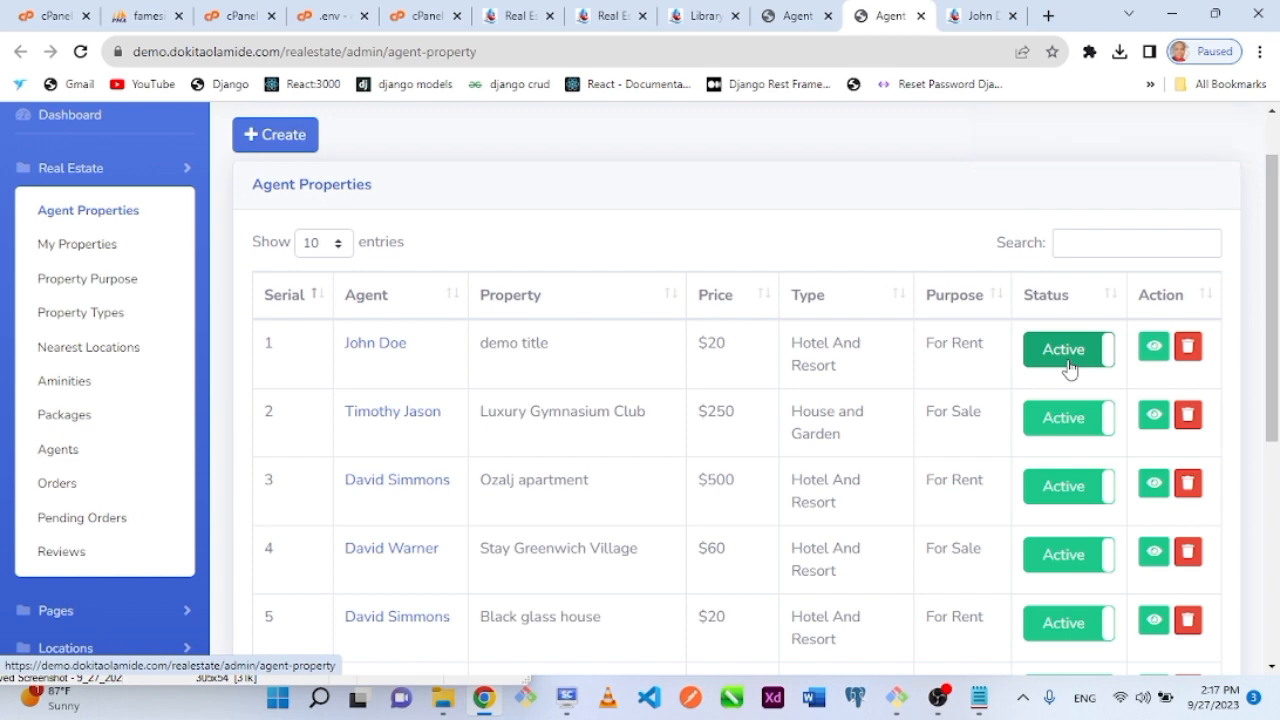
Open My Properties' create form in a new tab and browse its property type dropdown
right_click(94, 252)
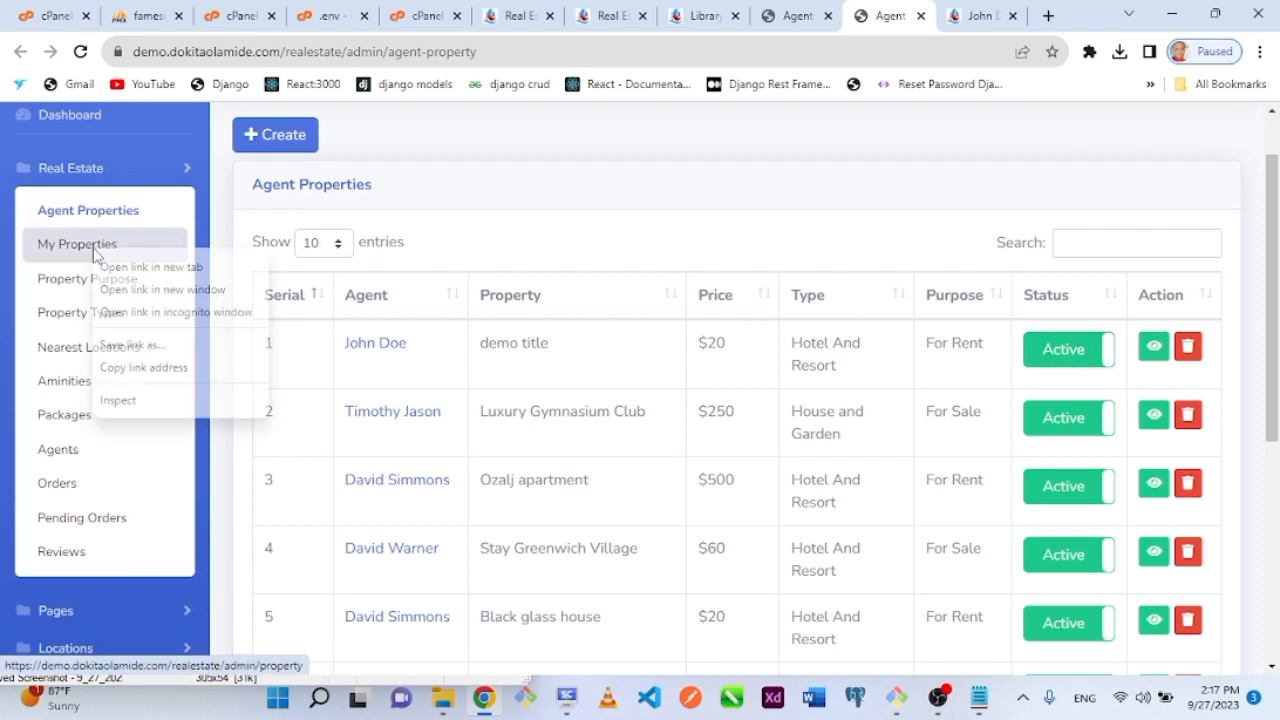
click(145, 268)
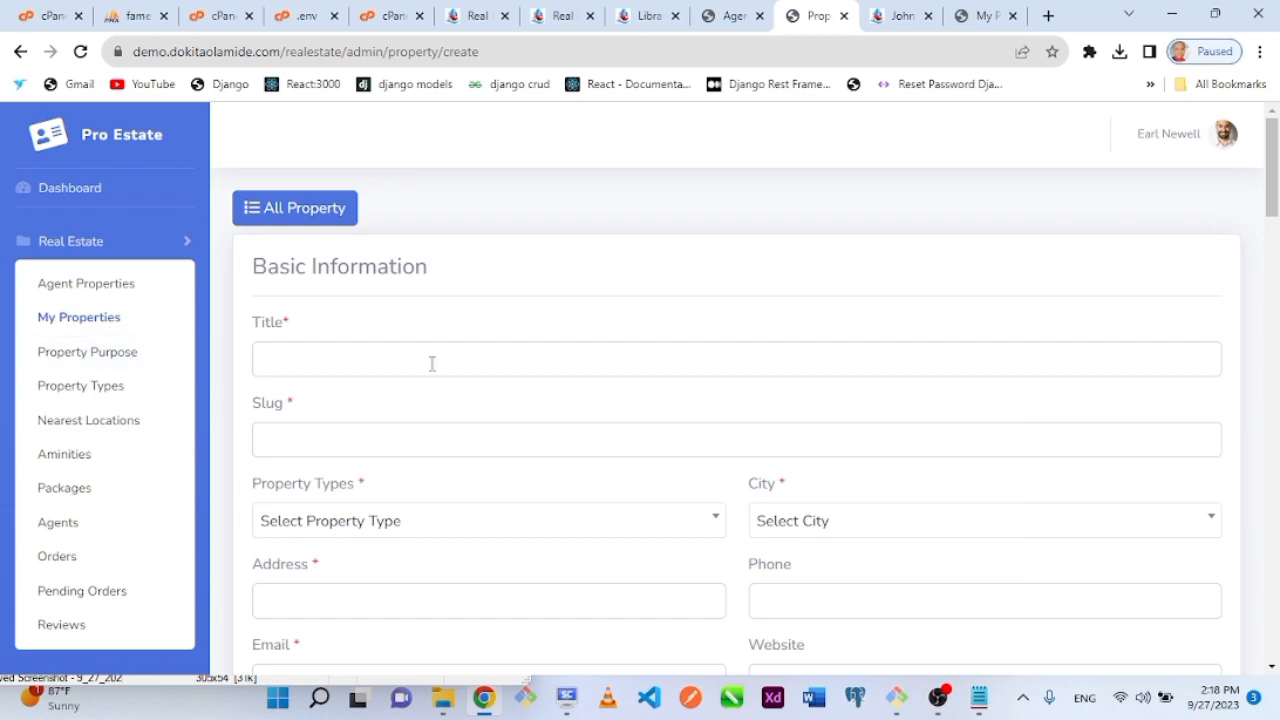
scroll(269, 267, down, 1)
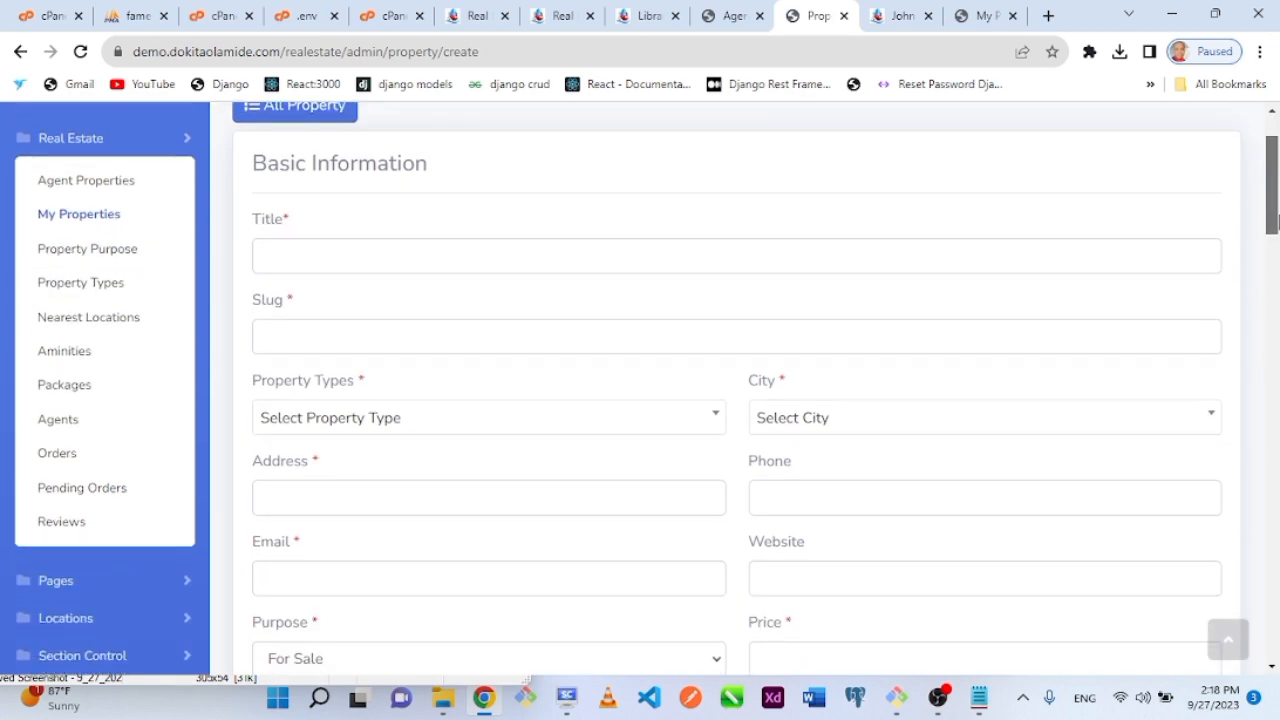
click(276, 262)
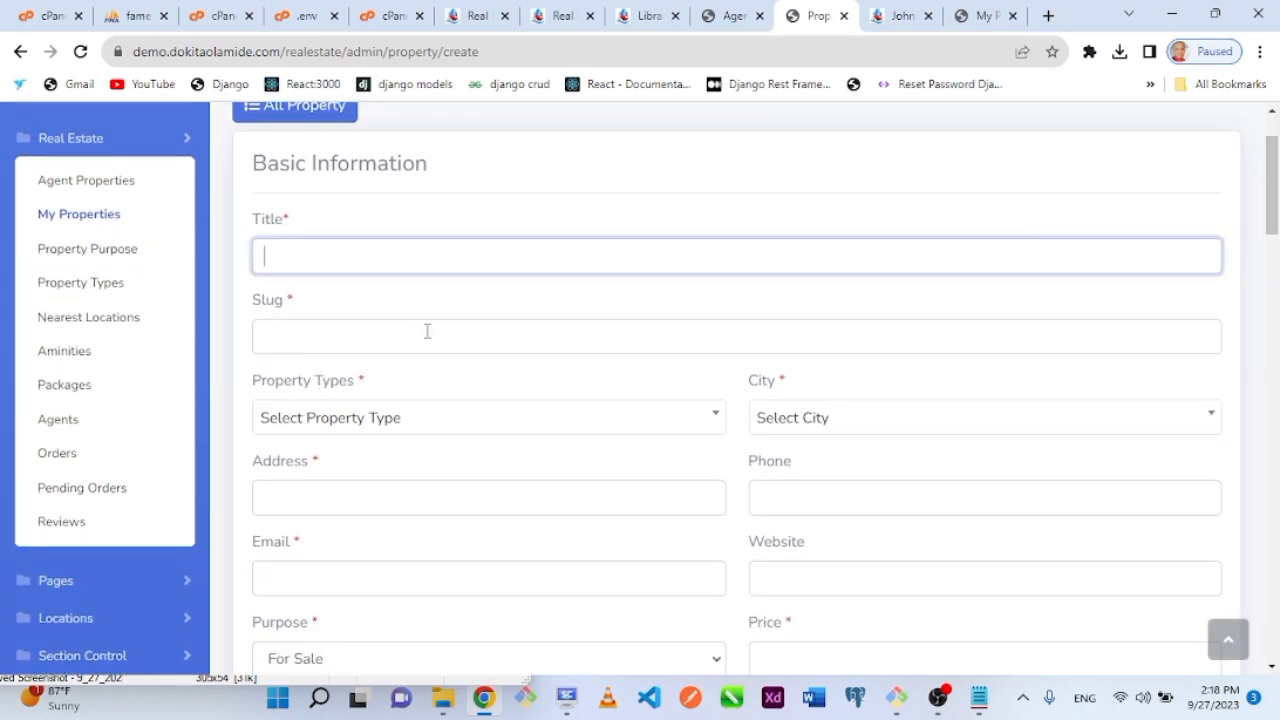
click(400, 343)
click(358, 300)
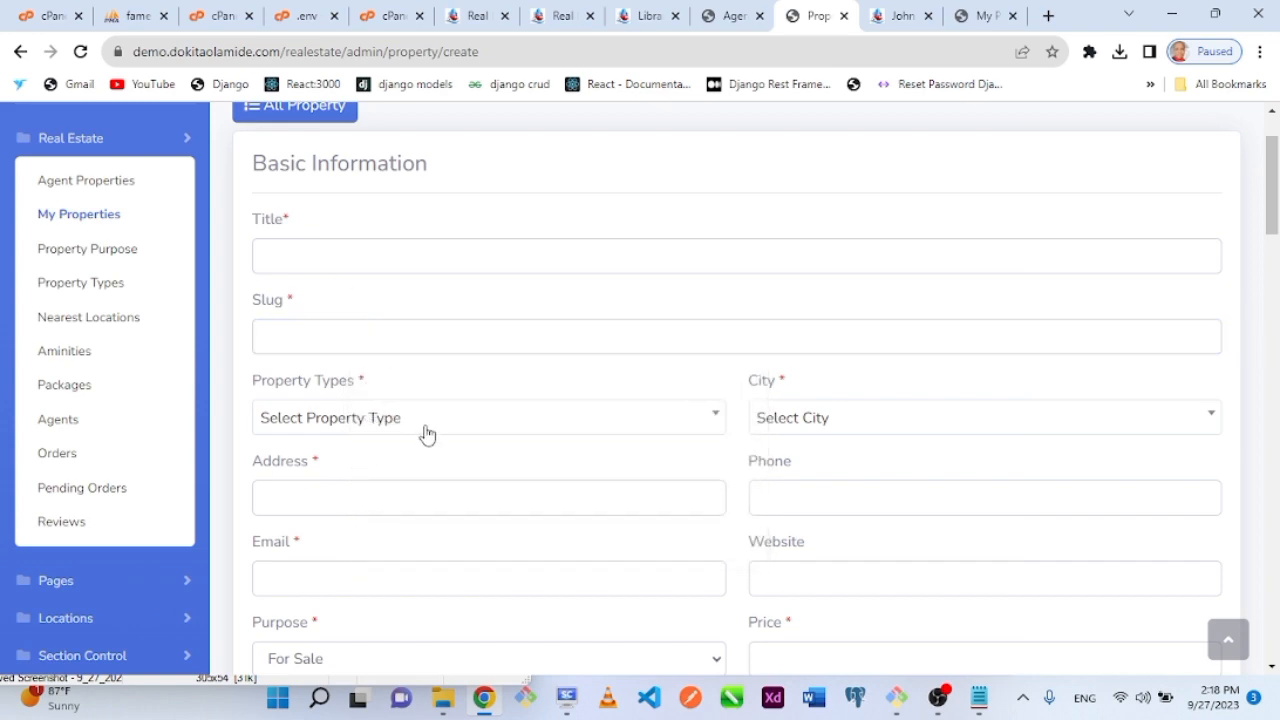
click(365, 428)
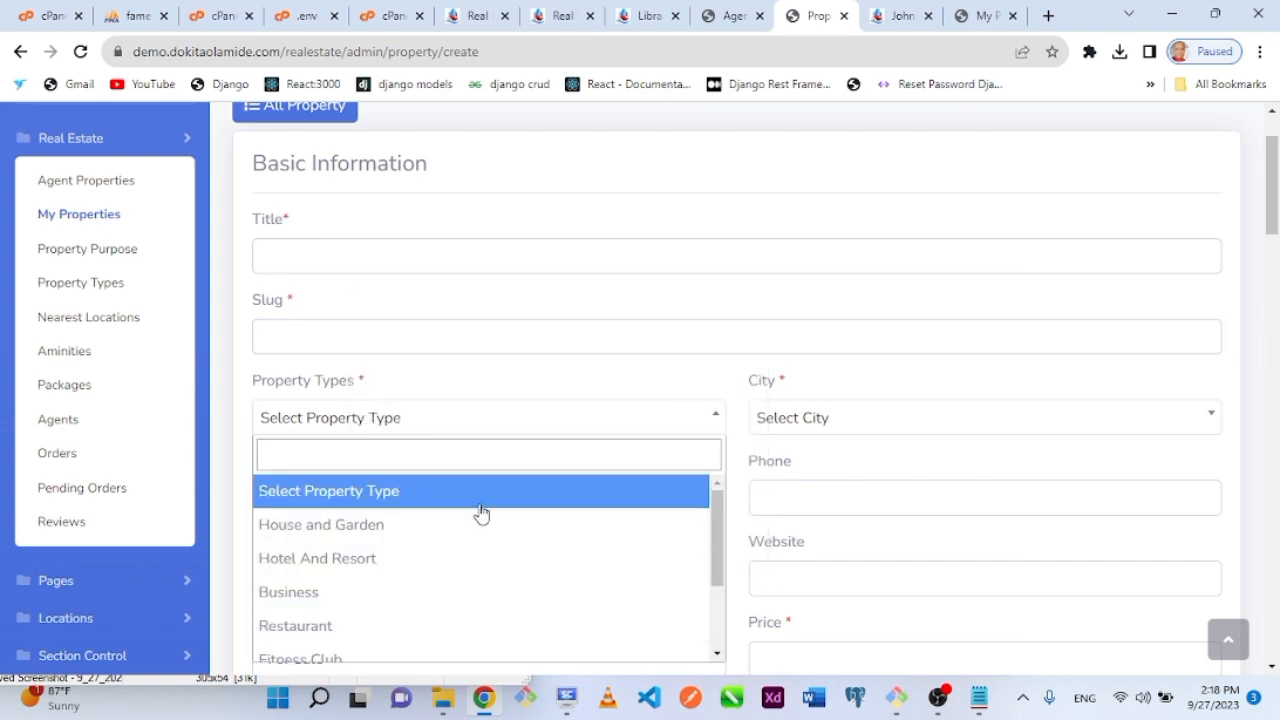
Open Property Types in a new tab beside the create-property tab, then view the Pricing Plan page
right_click(86, 284)
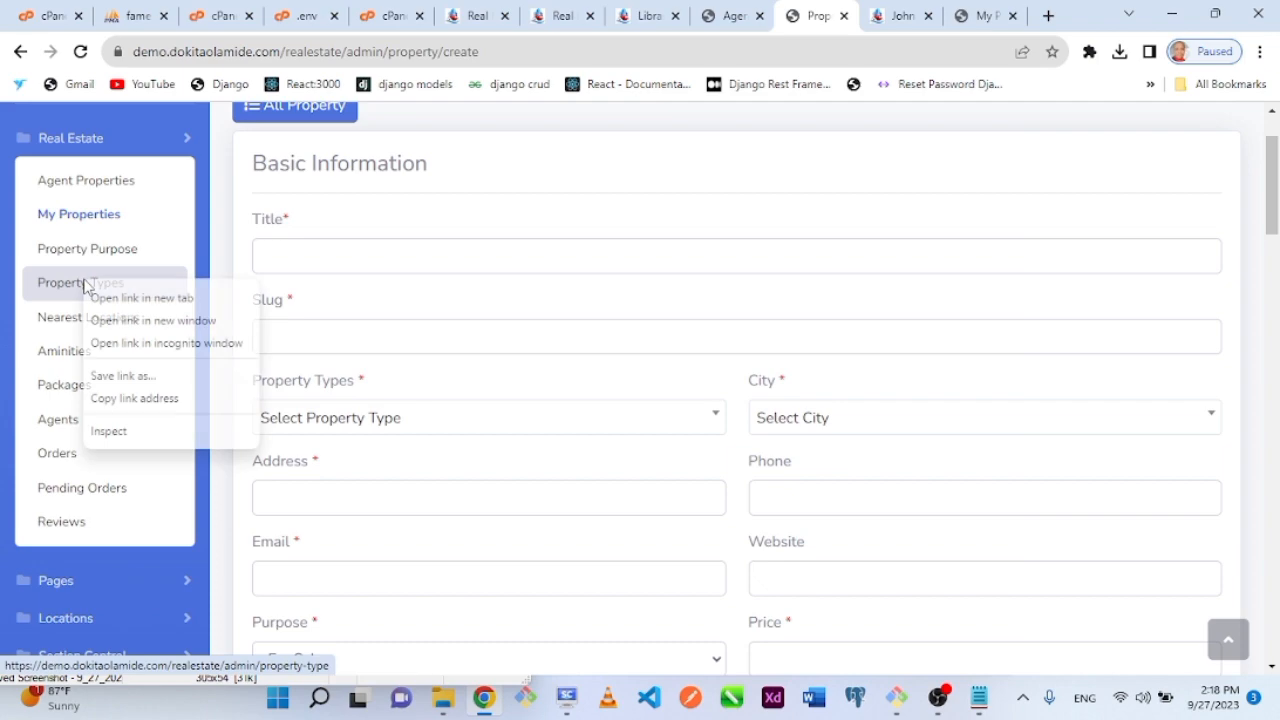
click(130, 297)
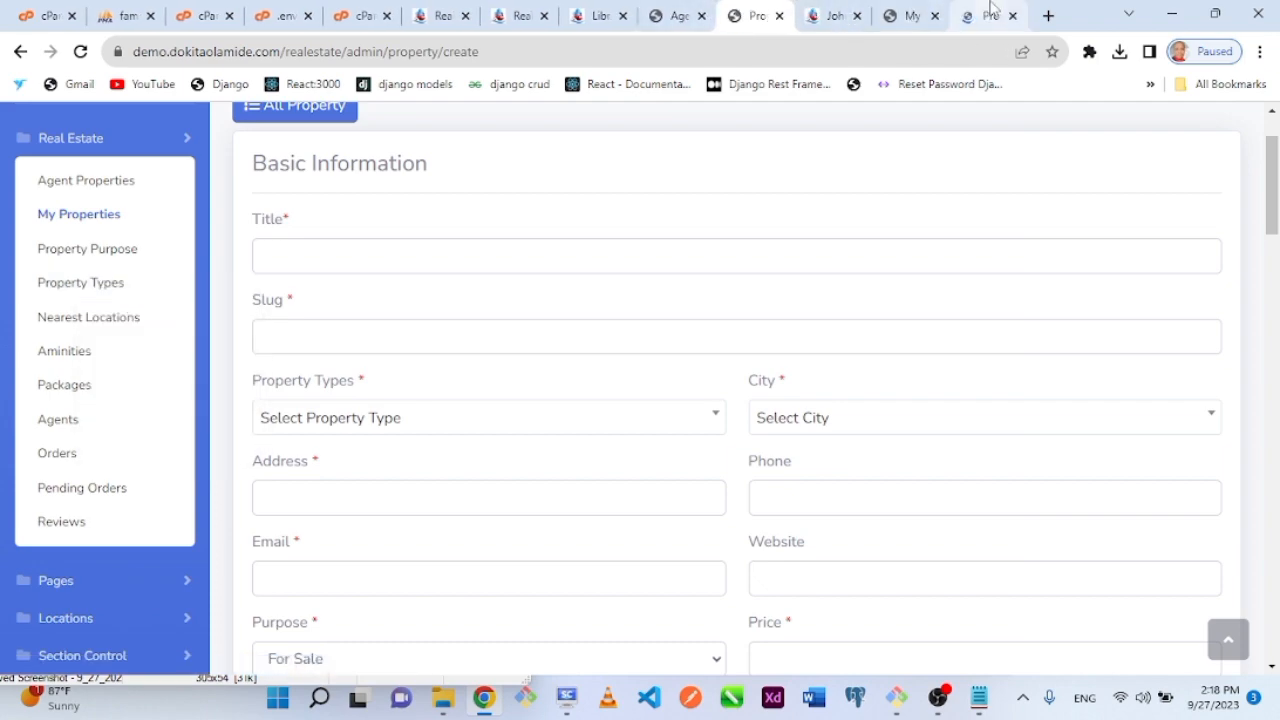
drag(989, 8, 831, 6)
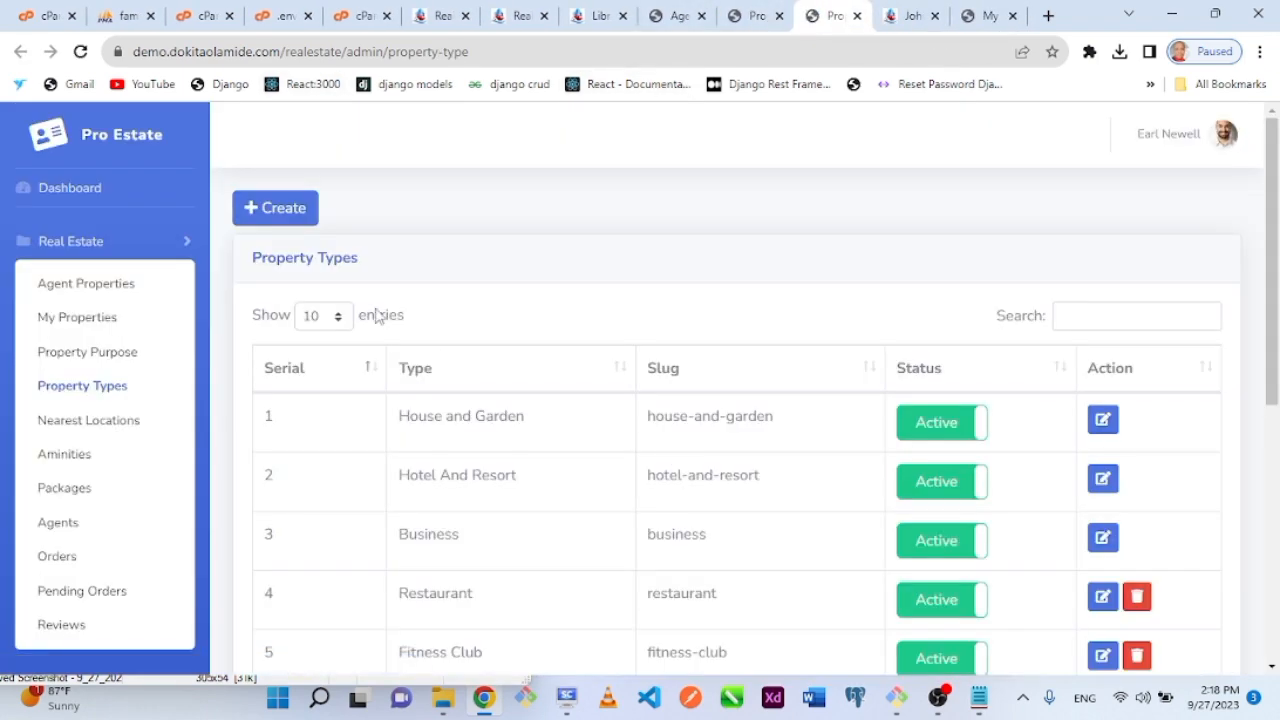
scroll(830, 401, down, 5)
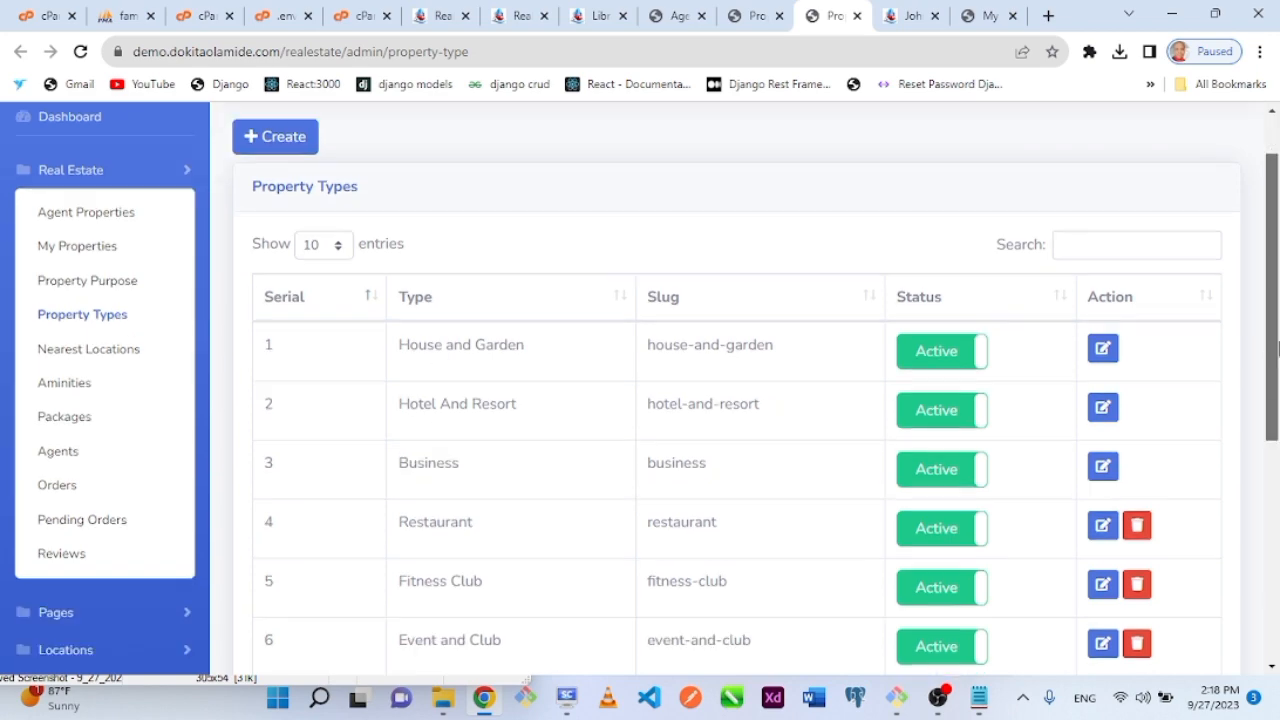
scroll(1247, 316, up, 5)
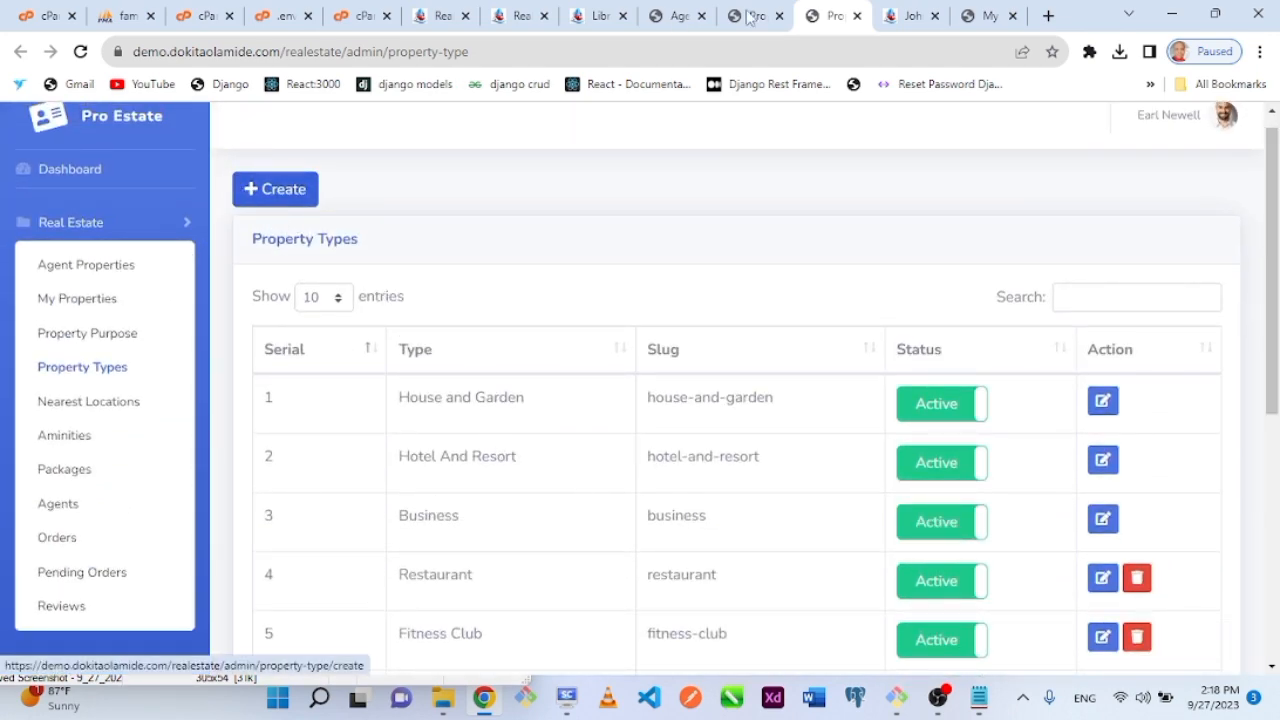
click(518, 15)
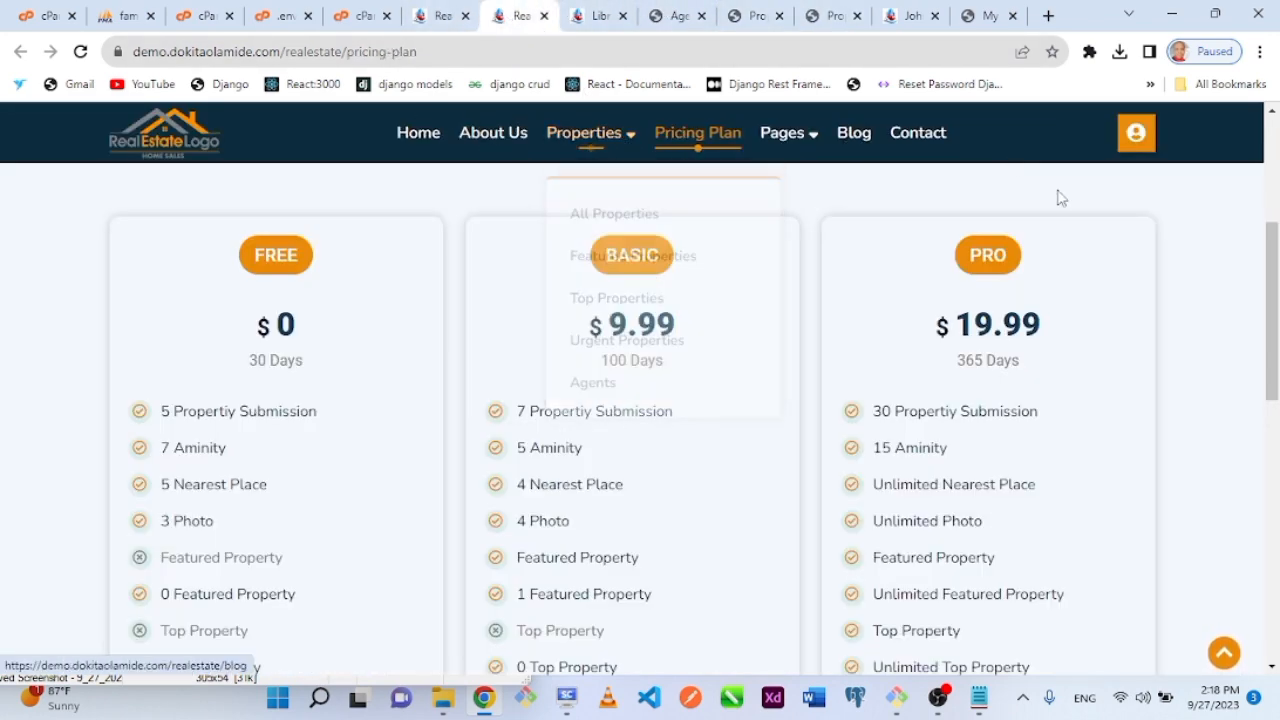
Load the public All Properties page, browse its Property Type filter options, then return to admin Property Types
mouse_move(609, 131)
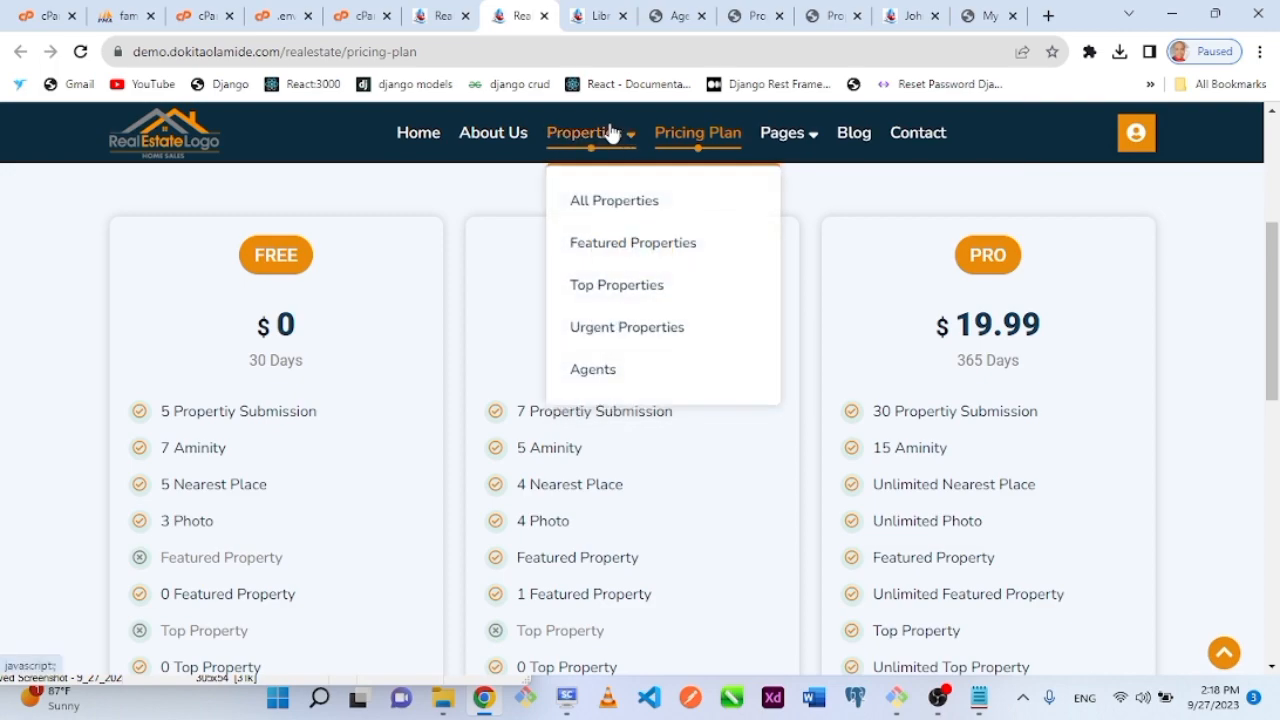
click(612, 202)
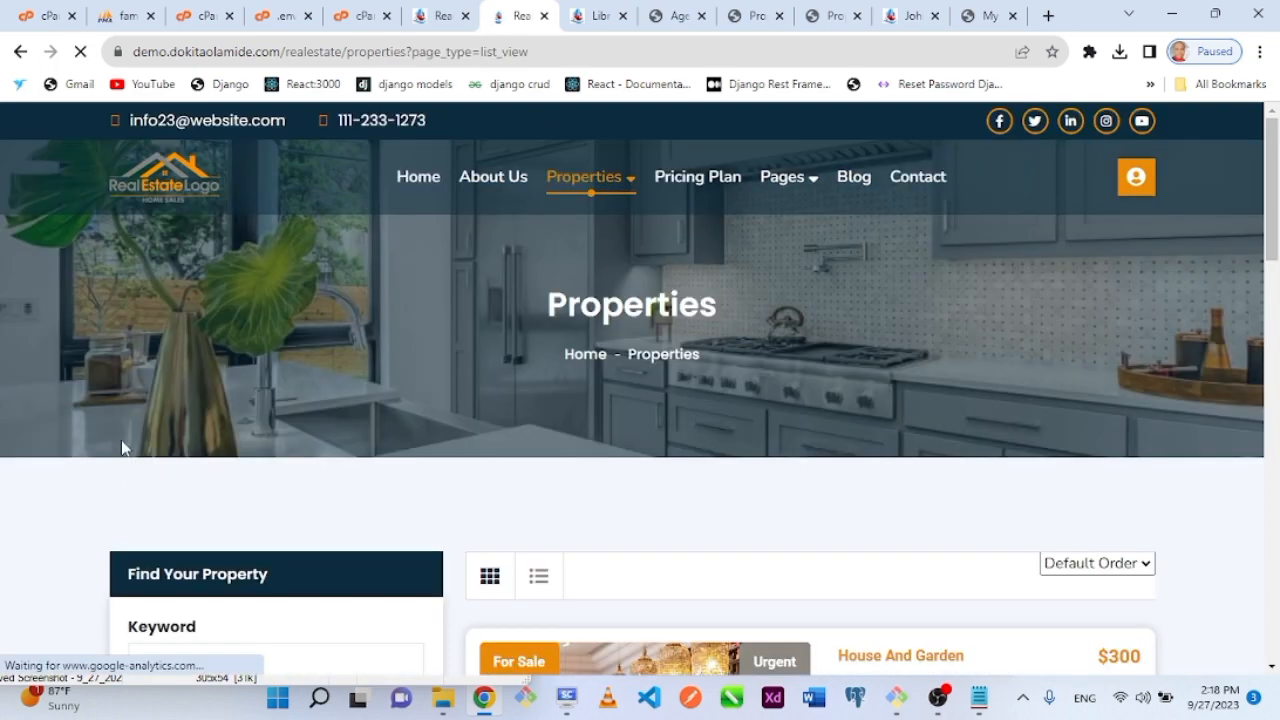
scroll(1275, 220, down, 4)
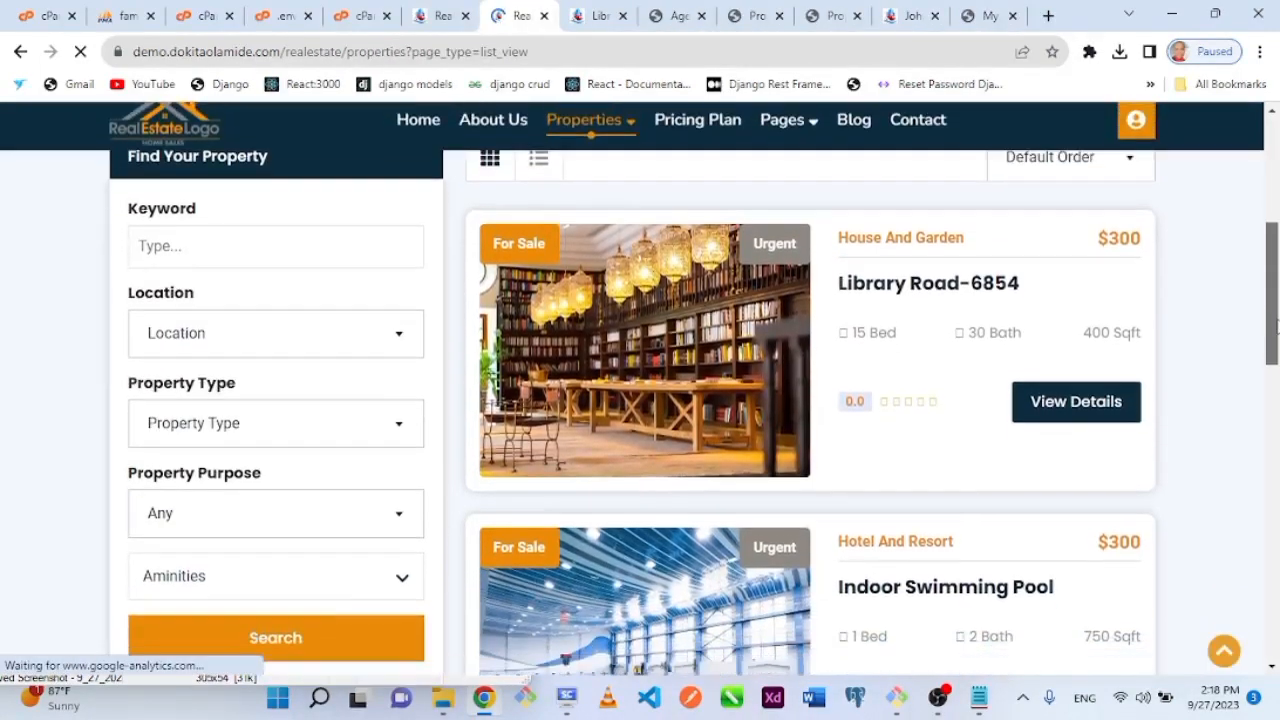
mouse_move(1269, 285)
mouse_down()
mouse_move(1269, 266)
mouse_move(1268, 286)
mouse_up()
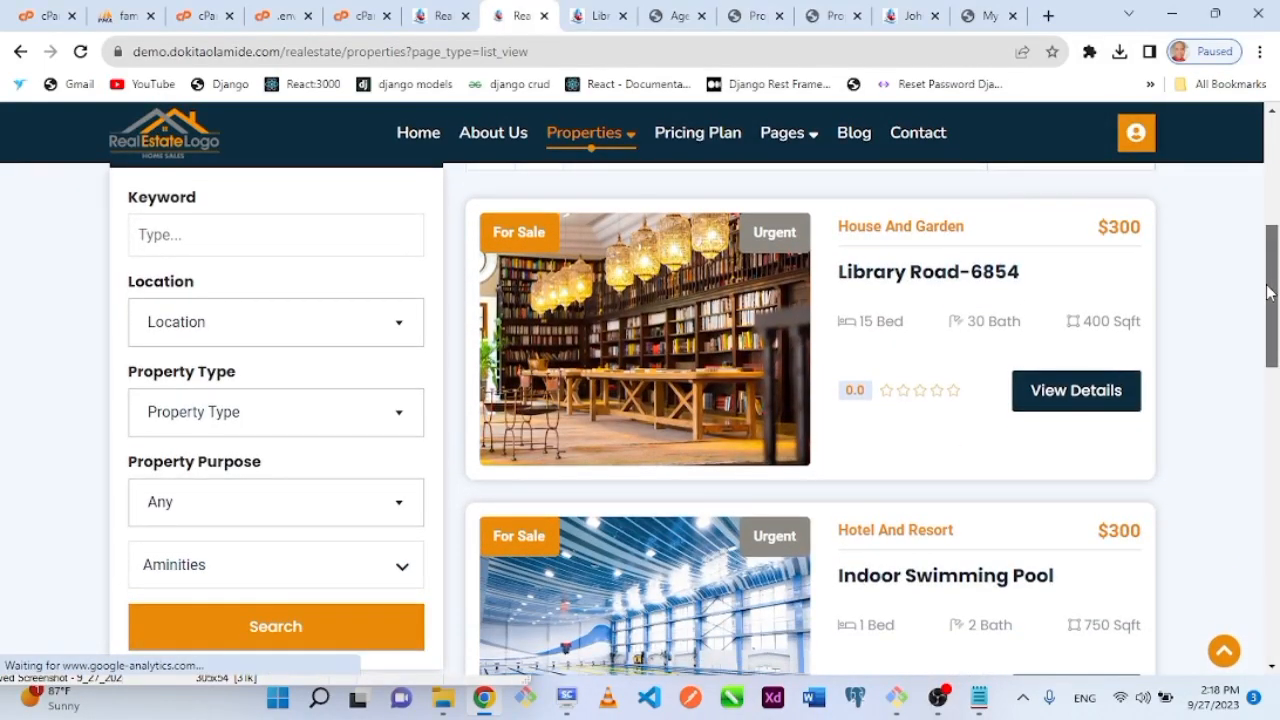
click(200, 422)
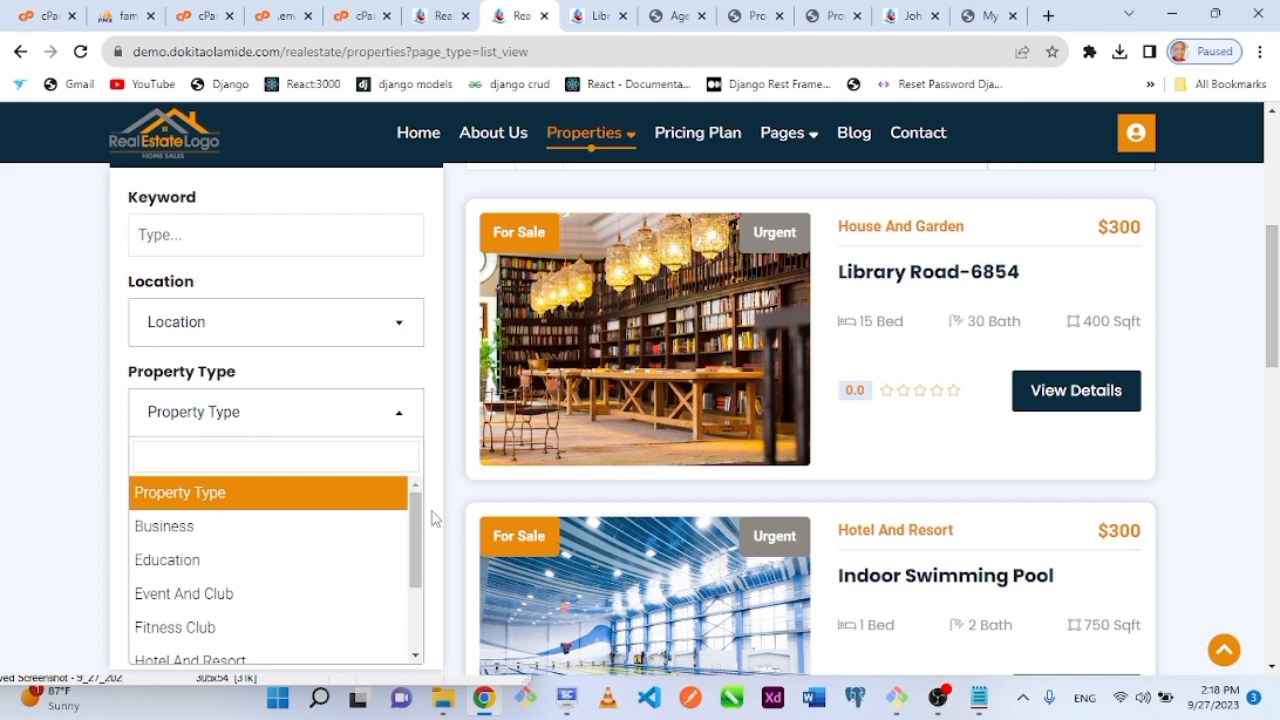
drag(418, 514, 410, 570)
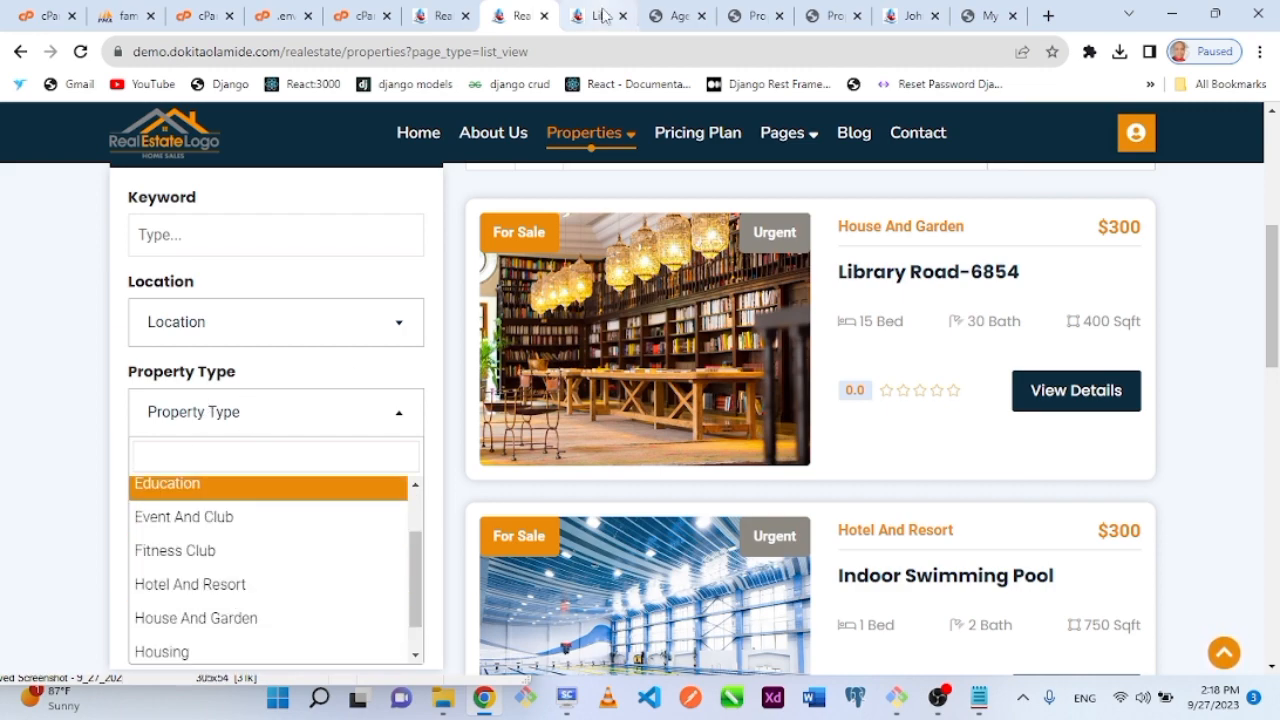
click(908, 16)
click(836, 17)
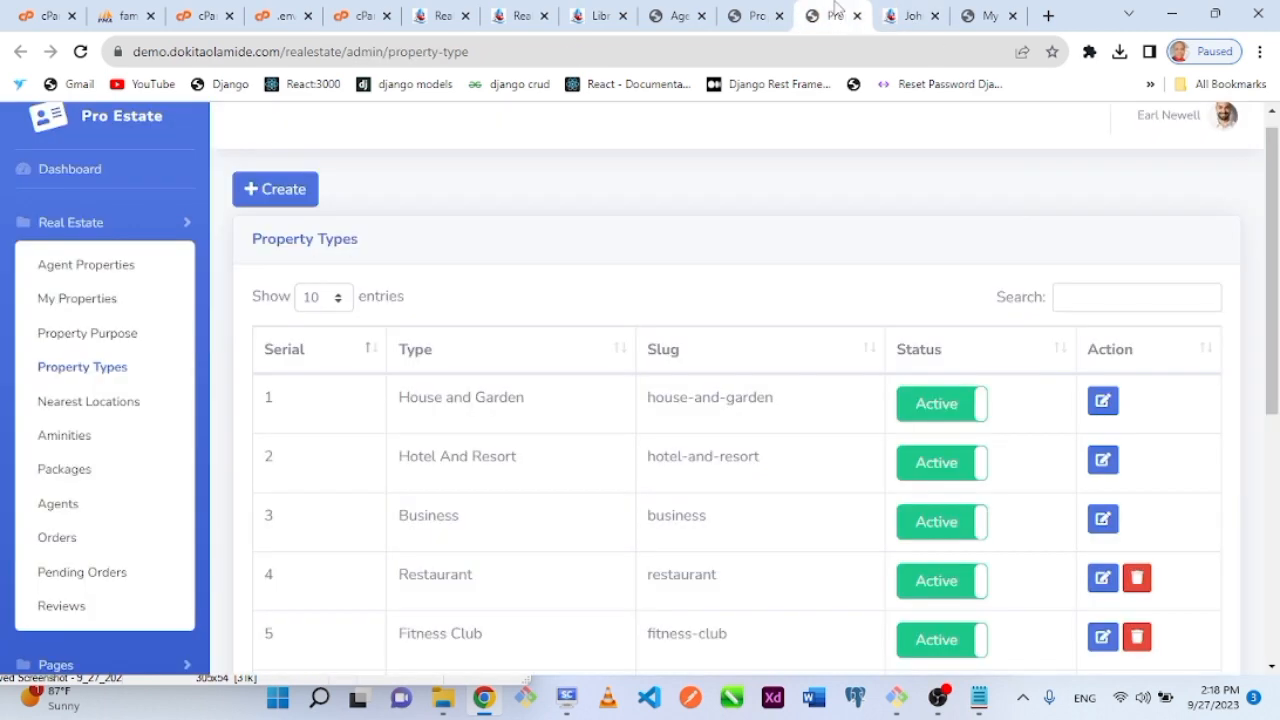
Open the add-property-type form, go through name, slug and Active status, then return to the list
click(277, 201)
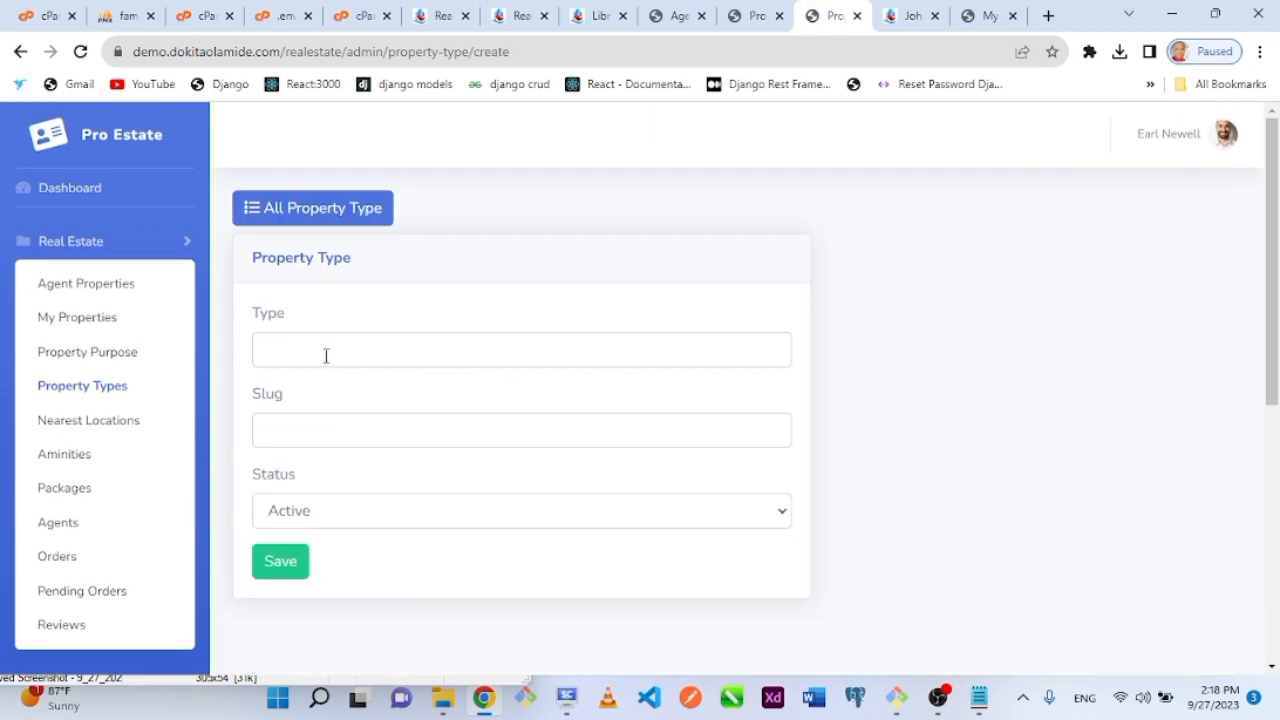
click(325, 353)
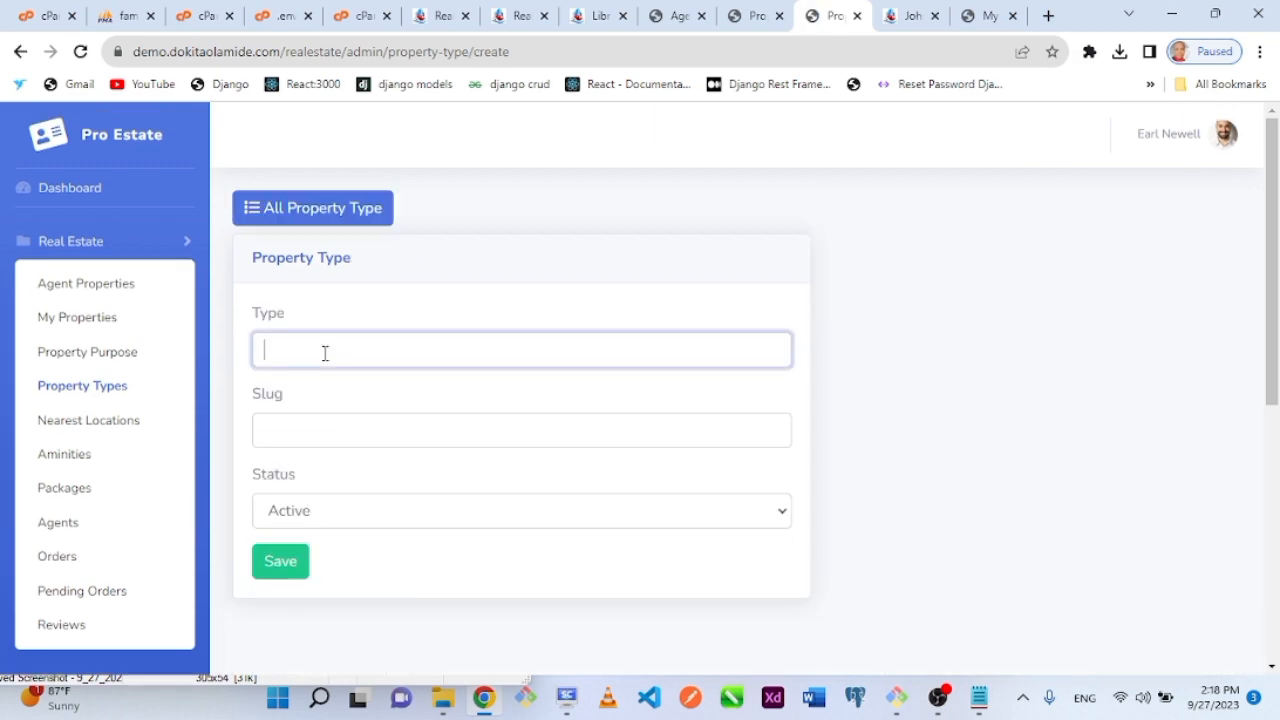
click(277, 434)
click(322, 506)
click(322, 537)
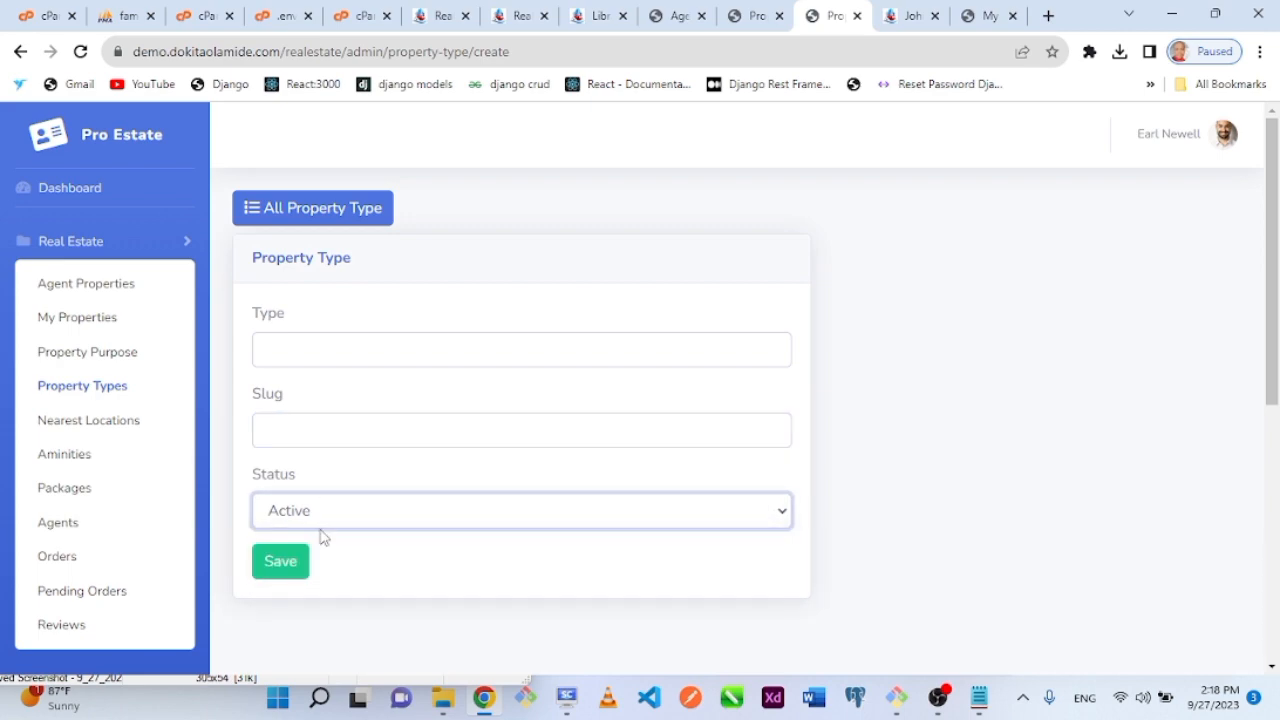
click(90, 389)
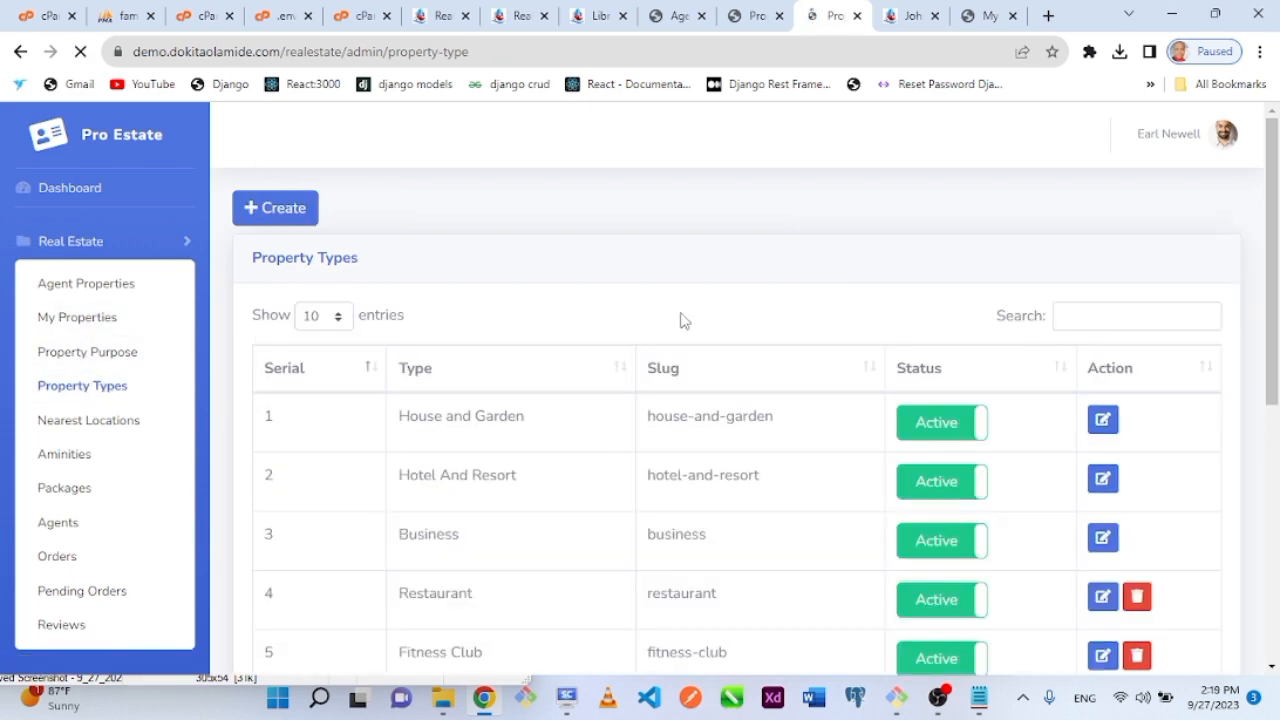
Look over the eight Active property types, then open Property Purpose in a new tab
drag(1277, 217, 1277, 317)
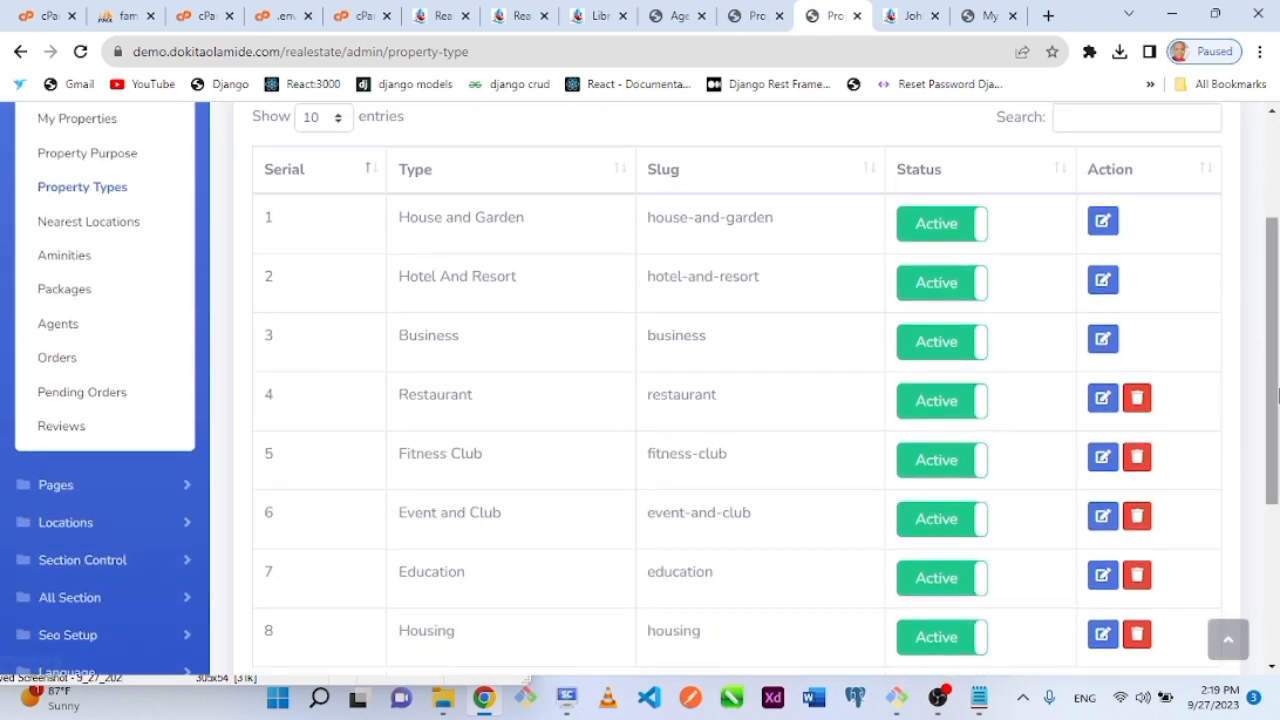
mouse_move(1277, 397)
mouse_down()
mouse_move(1277, 413)
mouse_move(1275, 376)
mouse_up()
drag(411, 263, 530, 273)
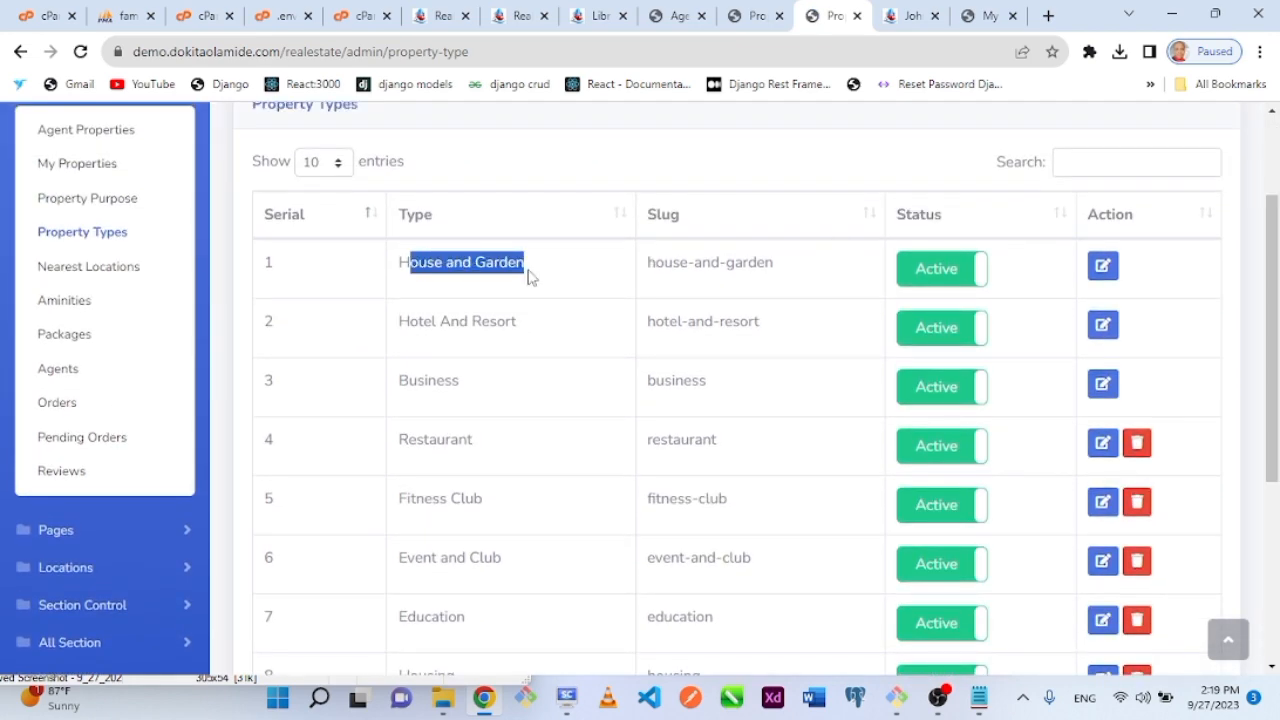
drag(400, 322, 512, 322)
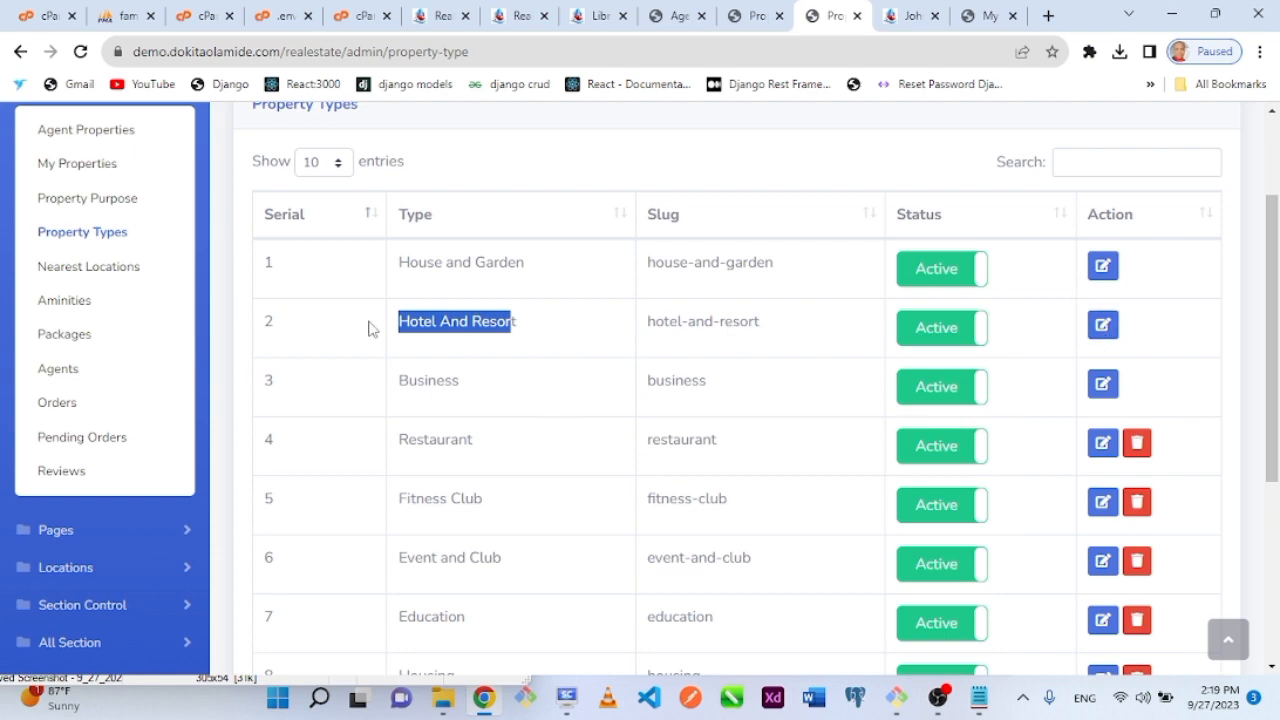
scroll(1172, 299, up, 3)
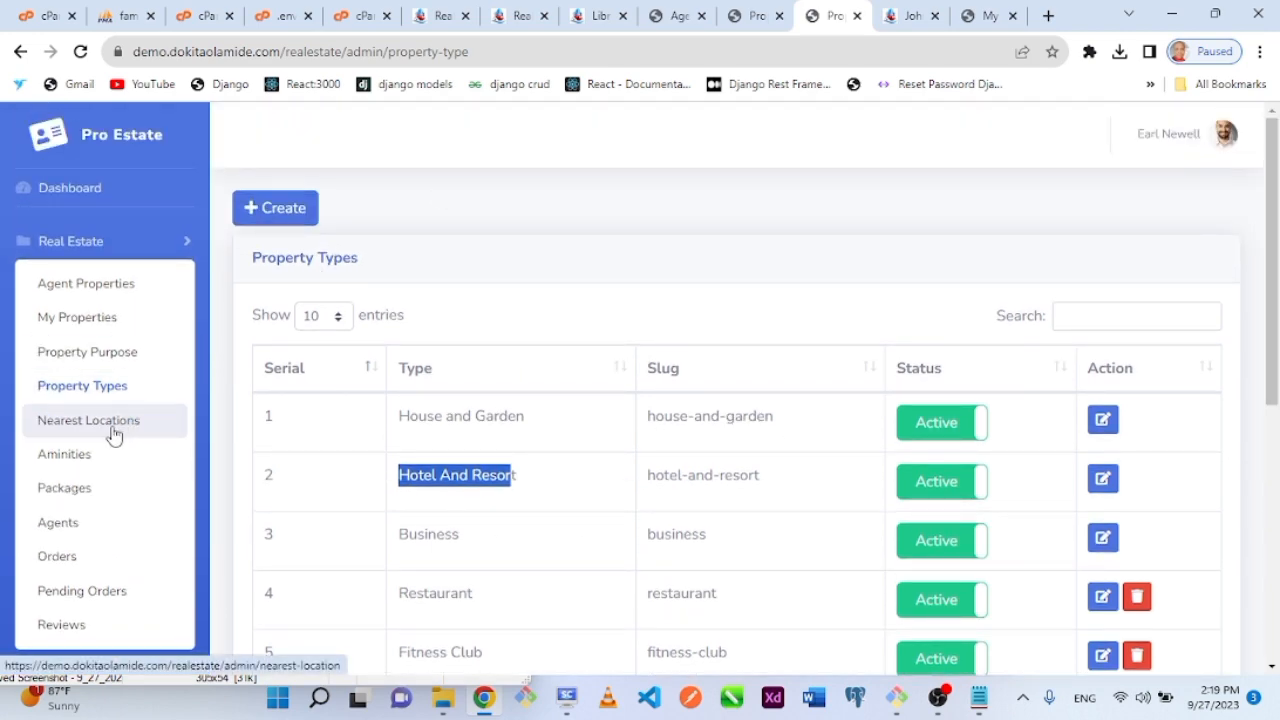
right_click(114, 360)
click(140, 374)
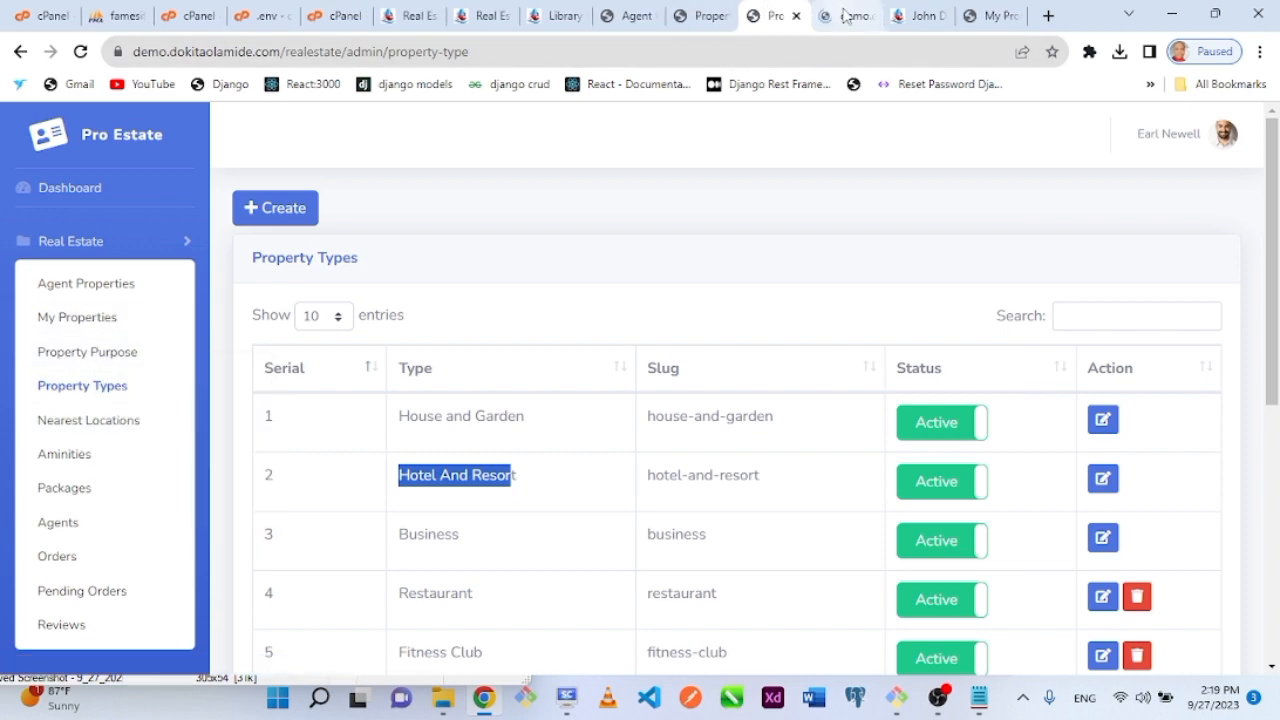
Review the For Sale and For Rent property purposes, then go to the Packages list
click(845, 15)
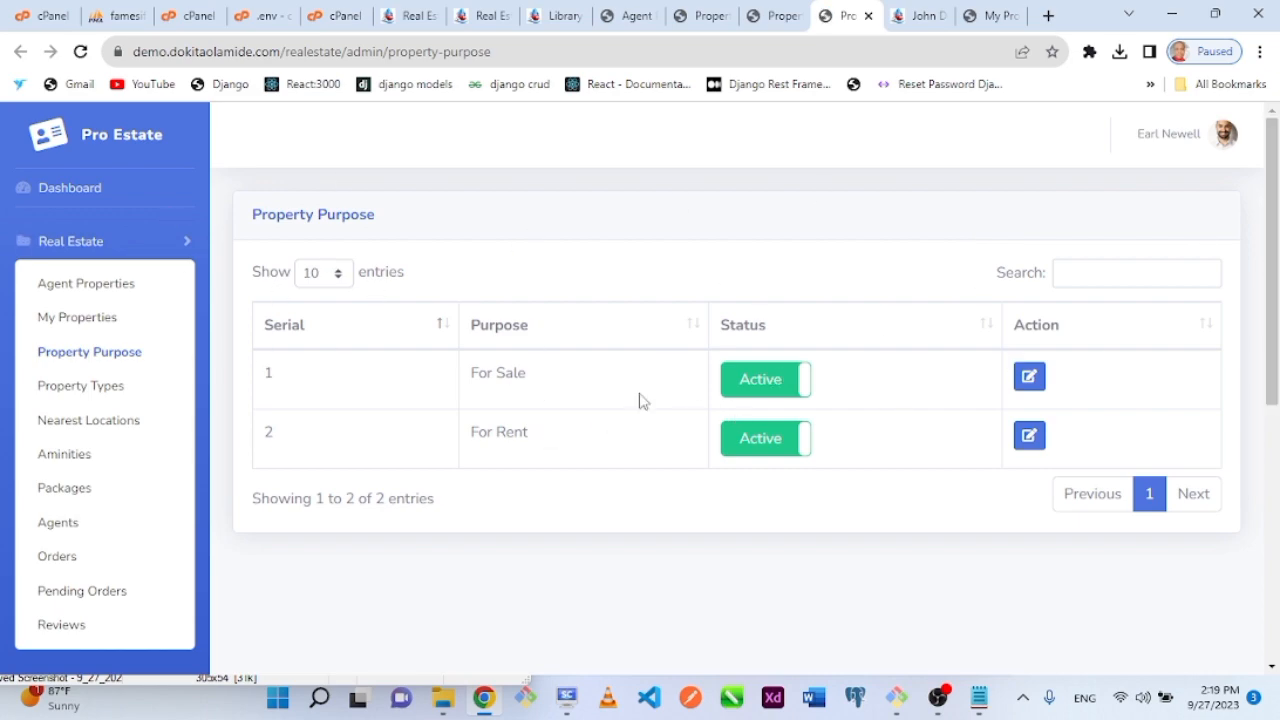
drag(476, 375, 554, 380)
drag(471, 433, 625, 438)
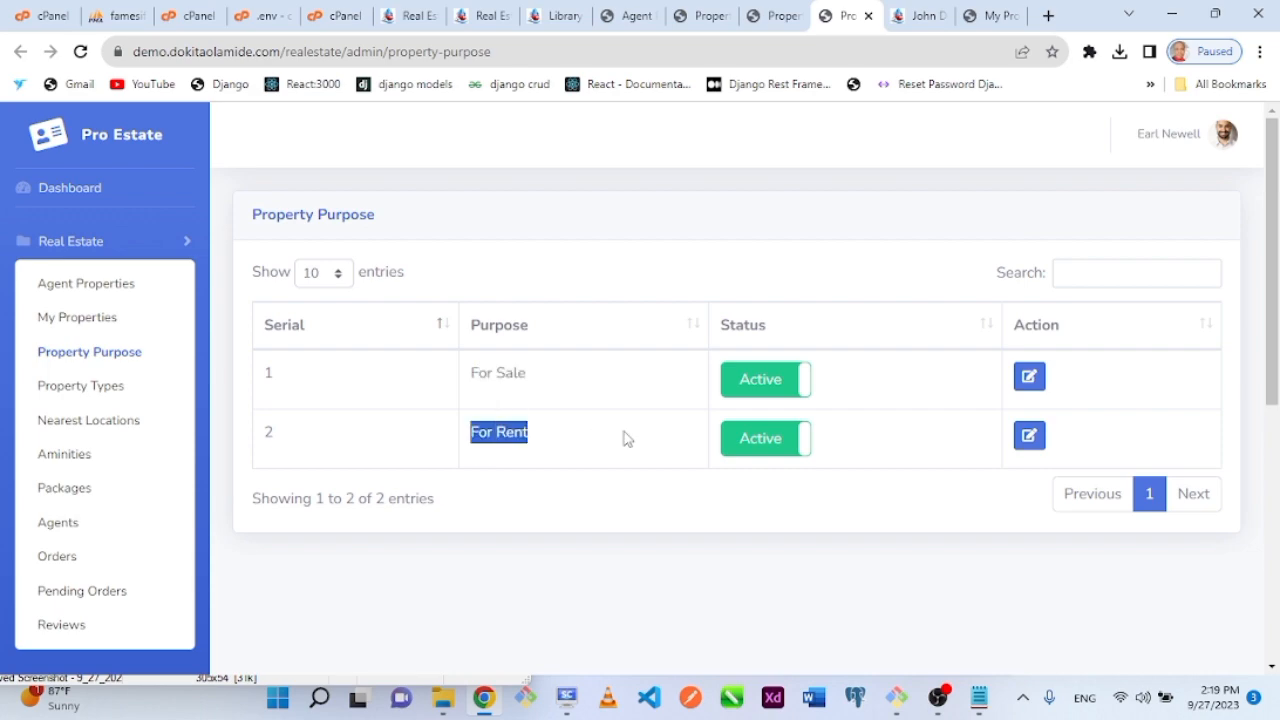
click(599, 514)
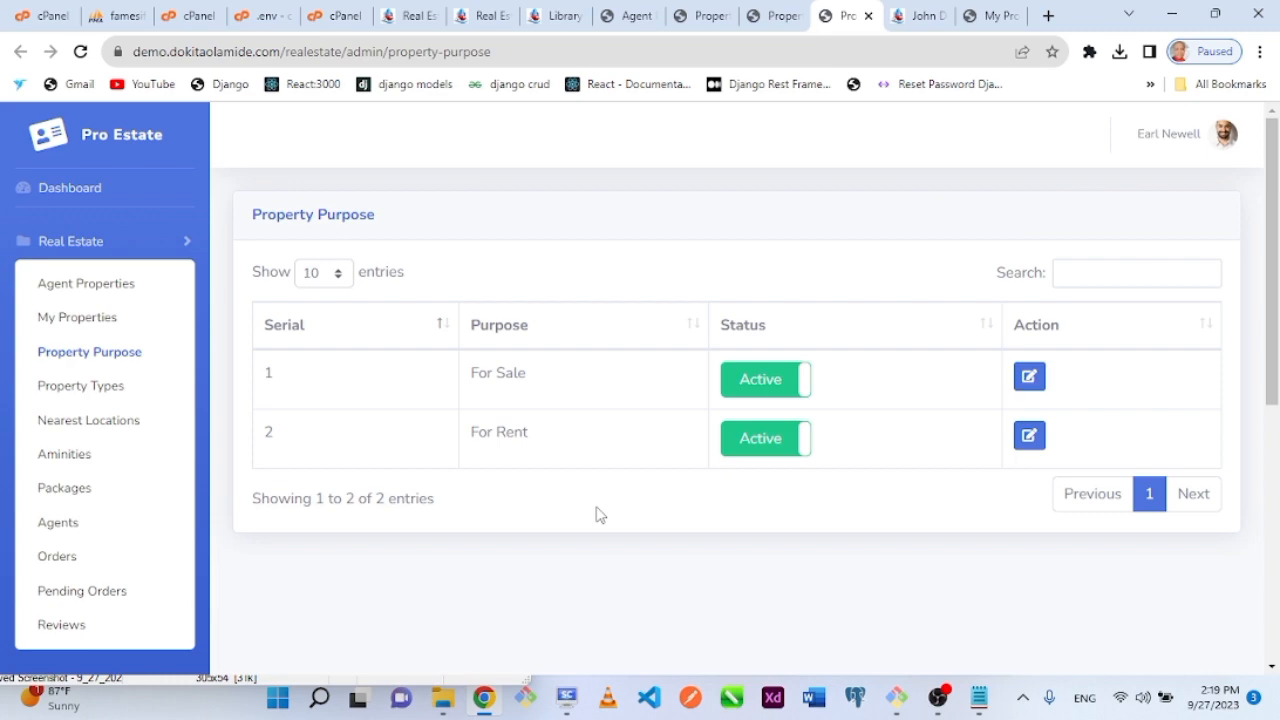
click(66, 488)
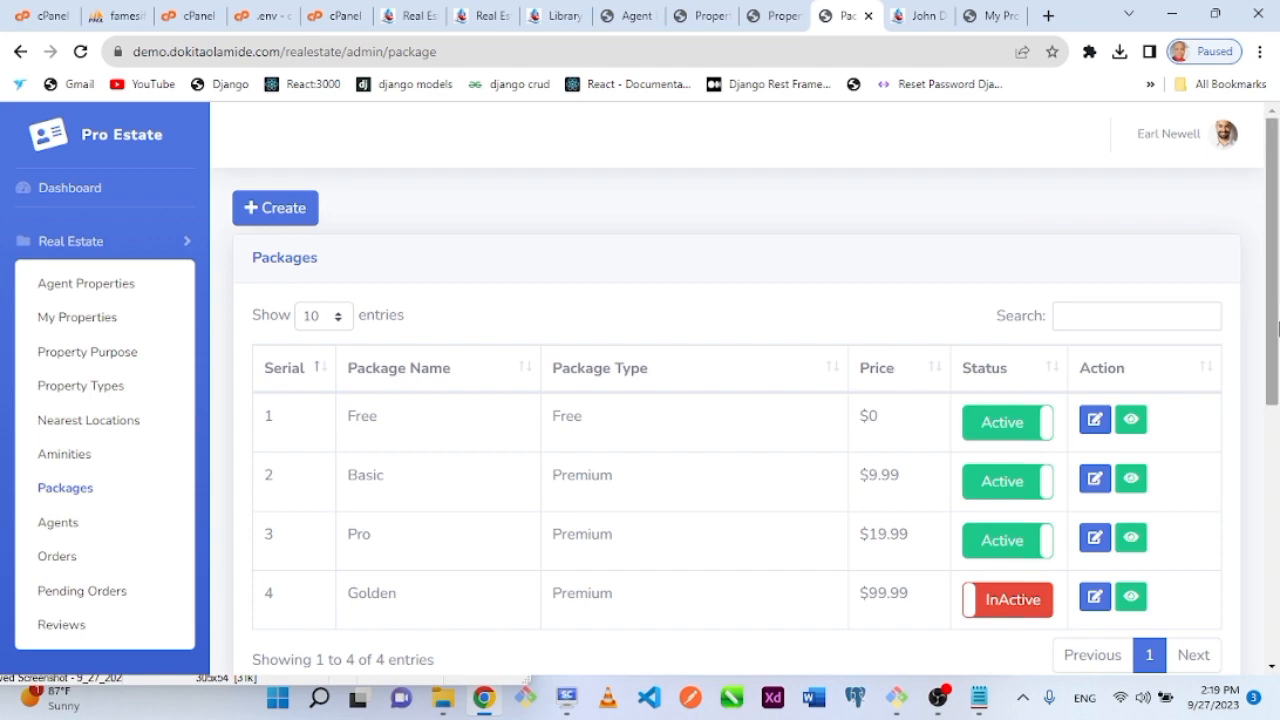
Start a new package and switch its Package Type to Free, then back to Premium
click(277, 208)
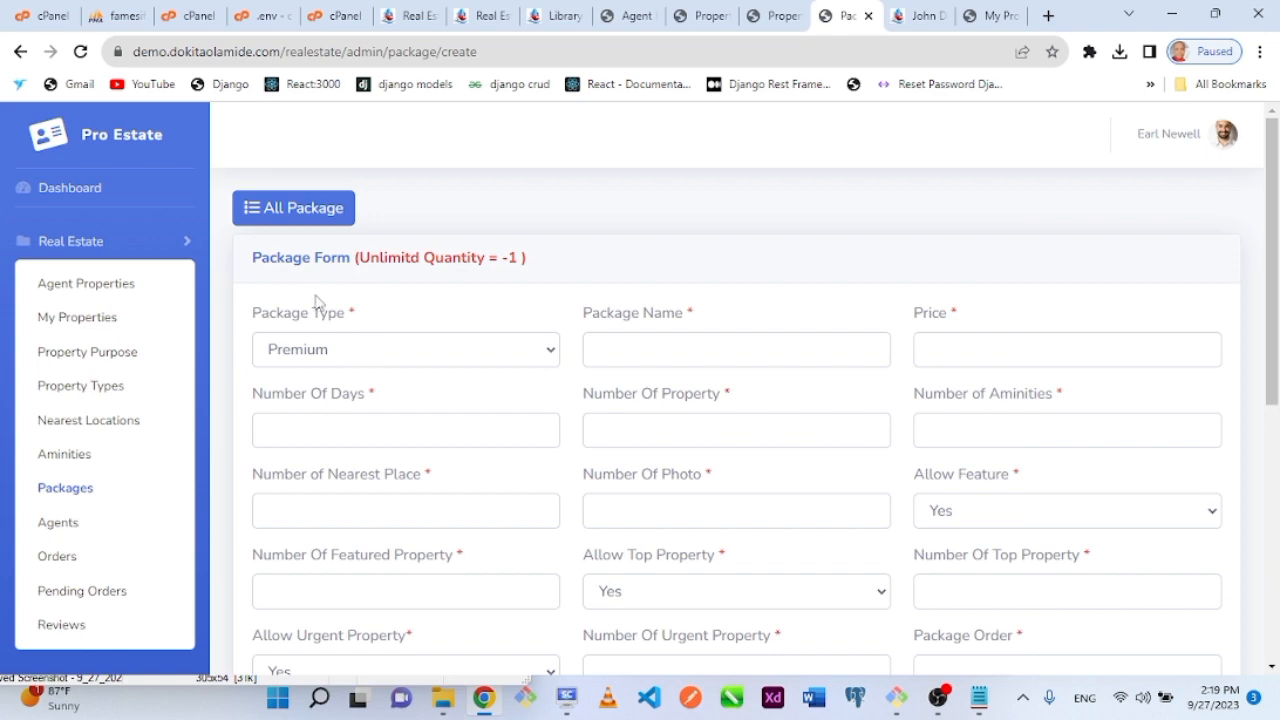
click(354, 367)
click(349, 399)
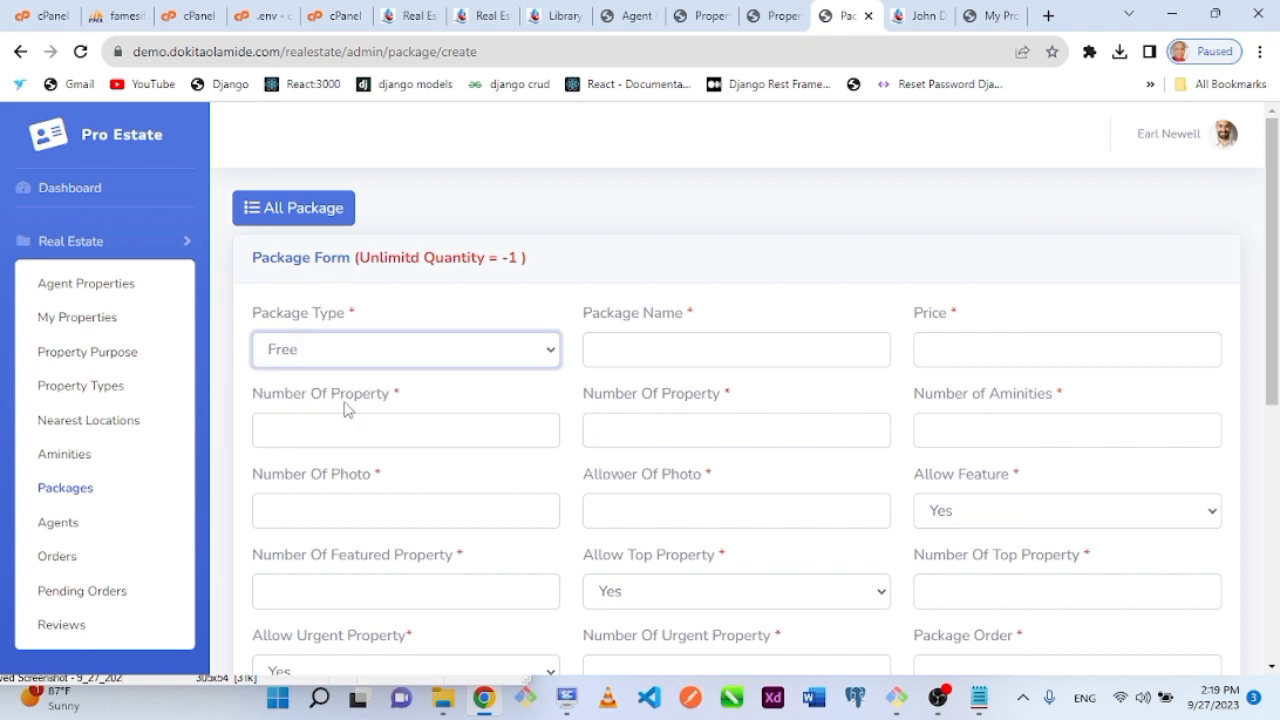
click(316, 355)
click(318, 378)
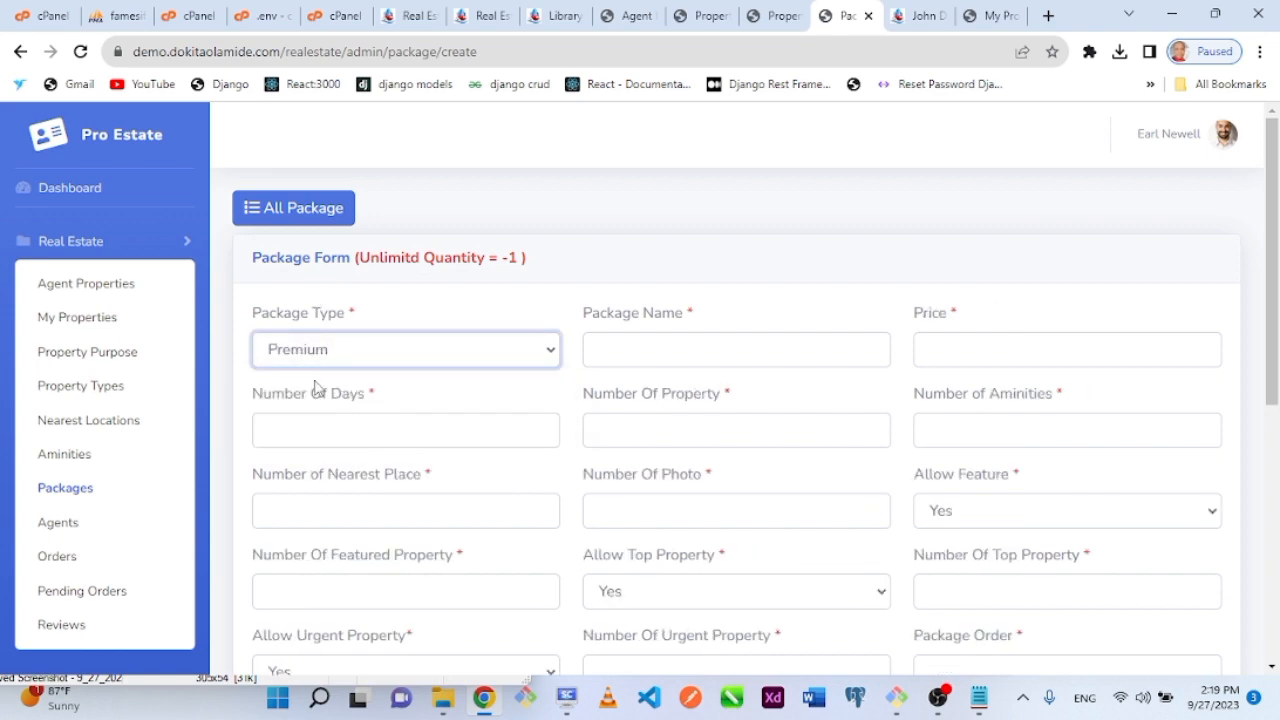
Step through the name, price, days, property, amenity, photo and feature fields without entering values
click(669, 347)
scroll(890, 300, down, 1)
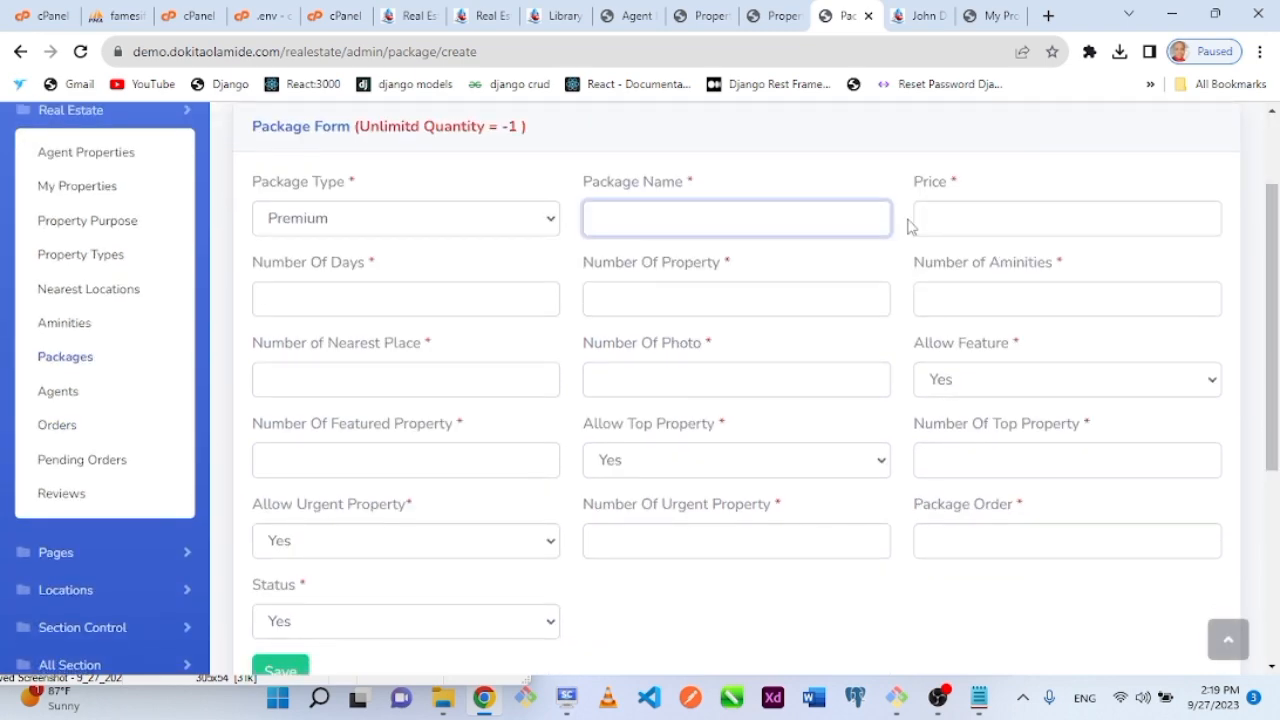
click(942, 219)
click(454, 290)
click(711, 304)
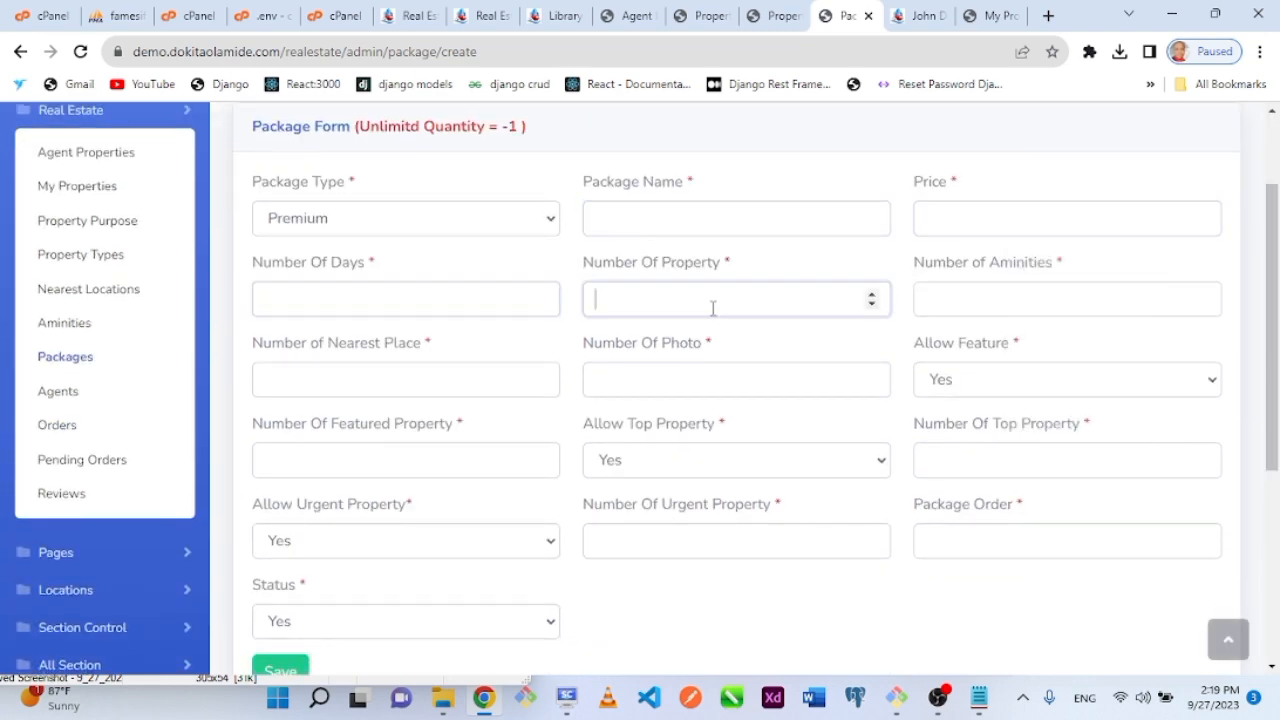
click(1037, 302)
click(400, 365)
click(714, 374)
click(1080, 392)
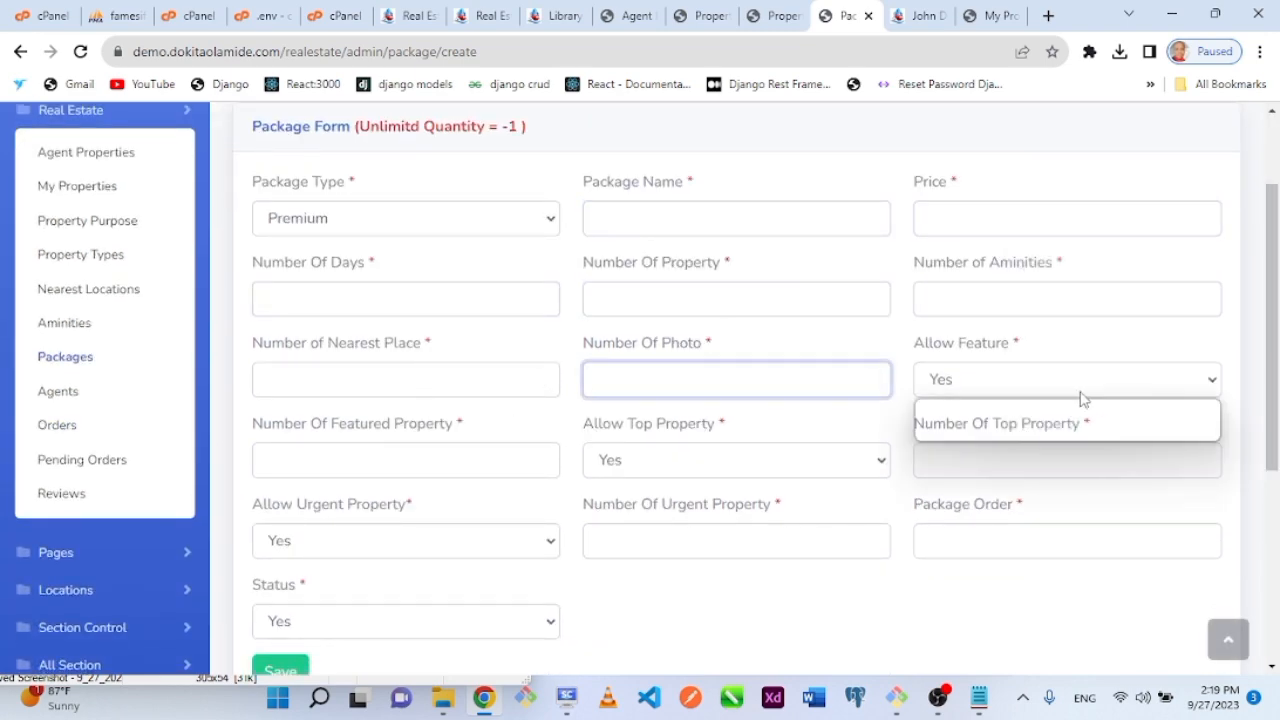
click(335, 474)
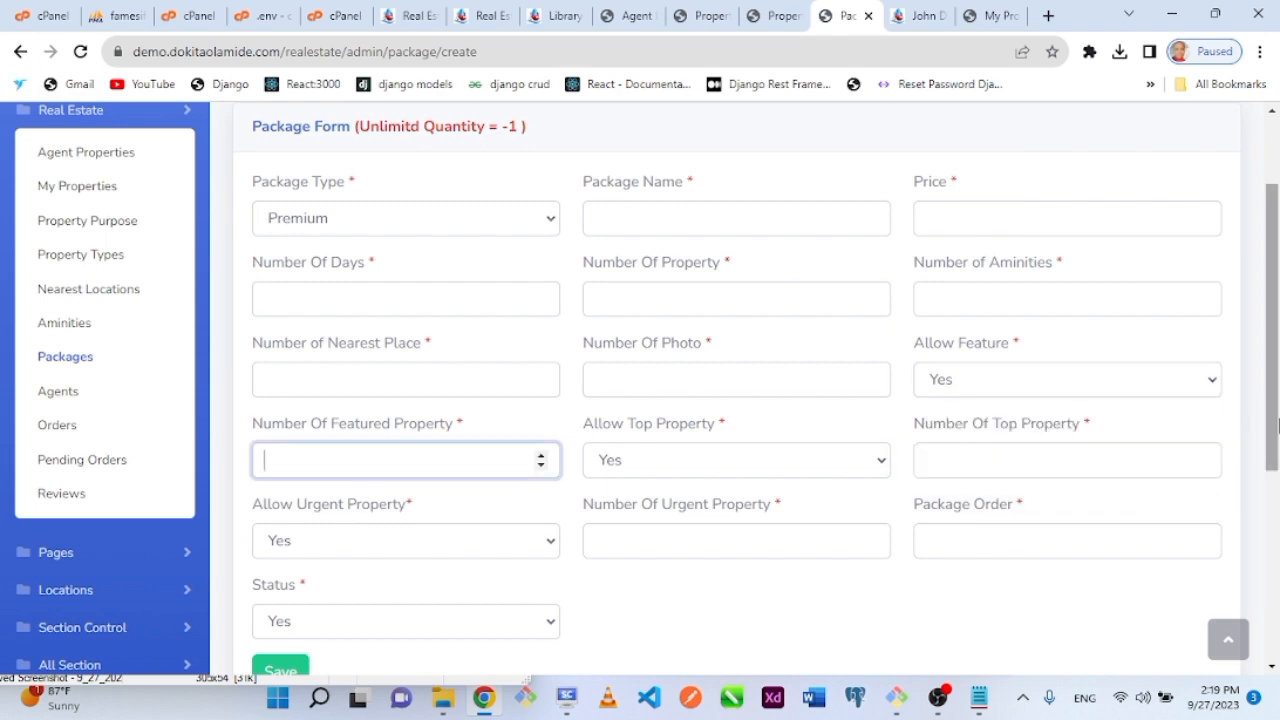
Scroll the package form, highlight the -1 unlimited value, and go to the Agents list
drag(1273, 430, 1275, 487)
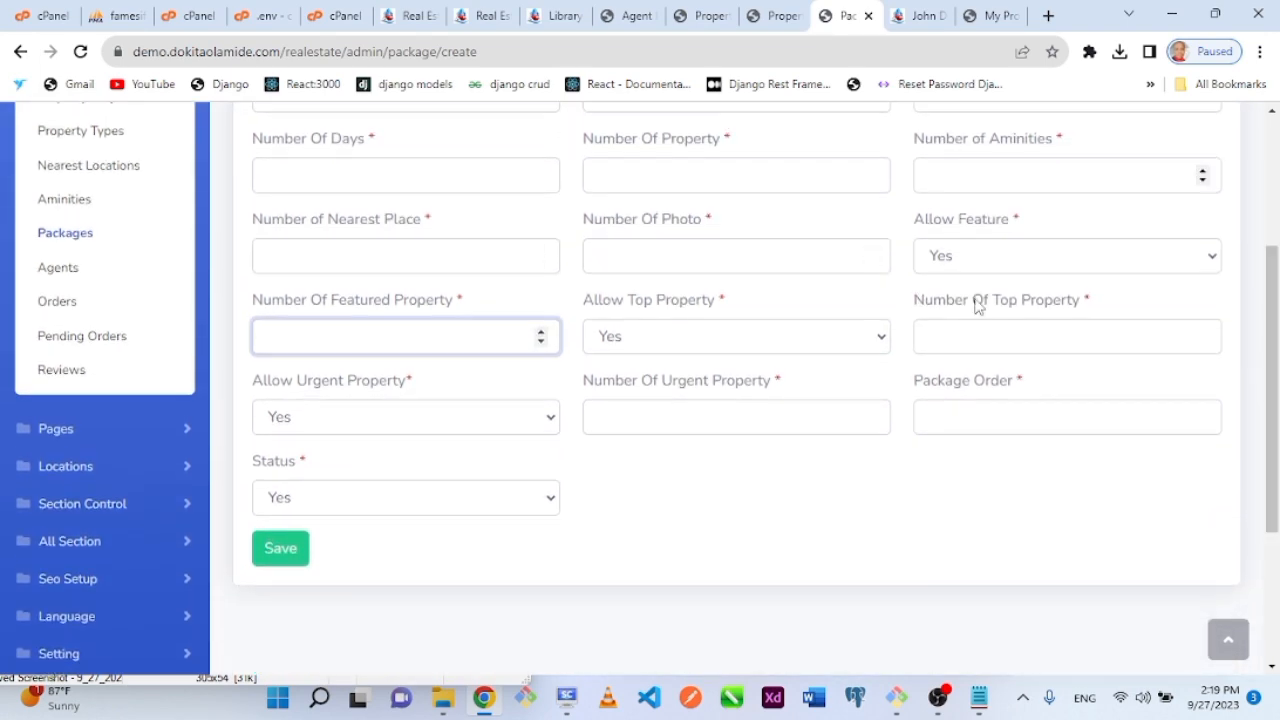
drag(1277, 370, 1271, 266)
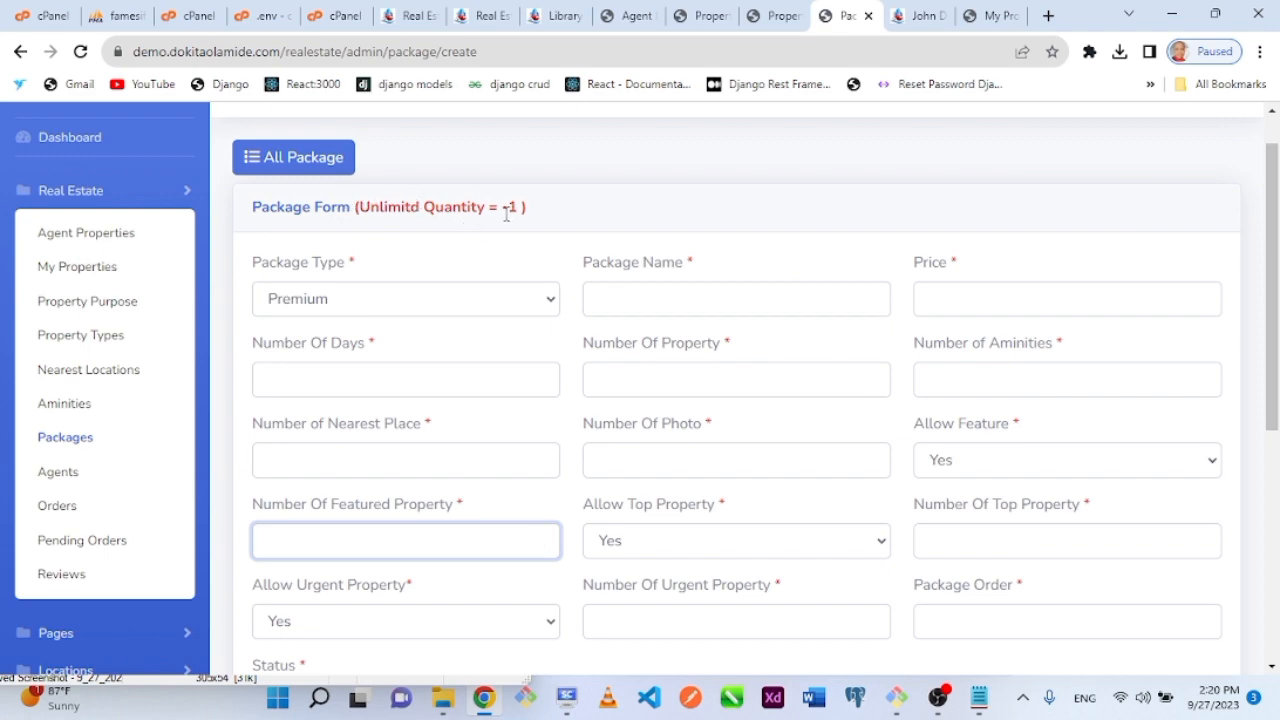
drag(501, 207, 519, 207)
drag(1274, 324, 1277, 460)
scroll(1277, 460, up, 3)
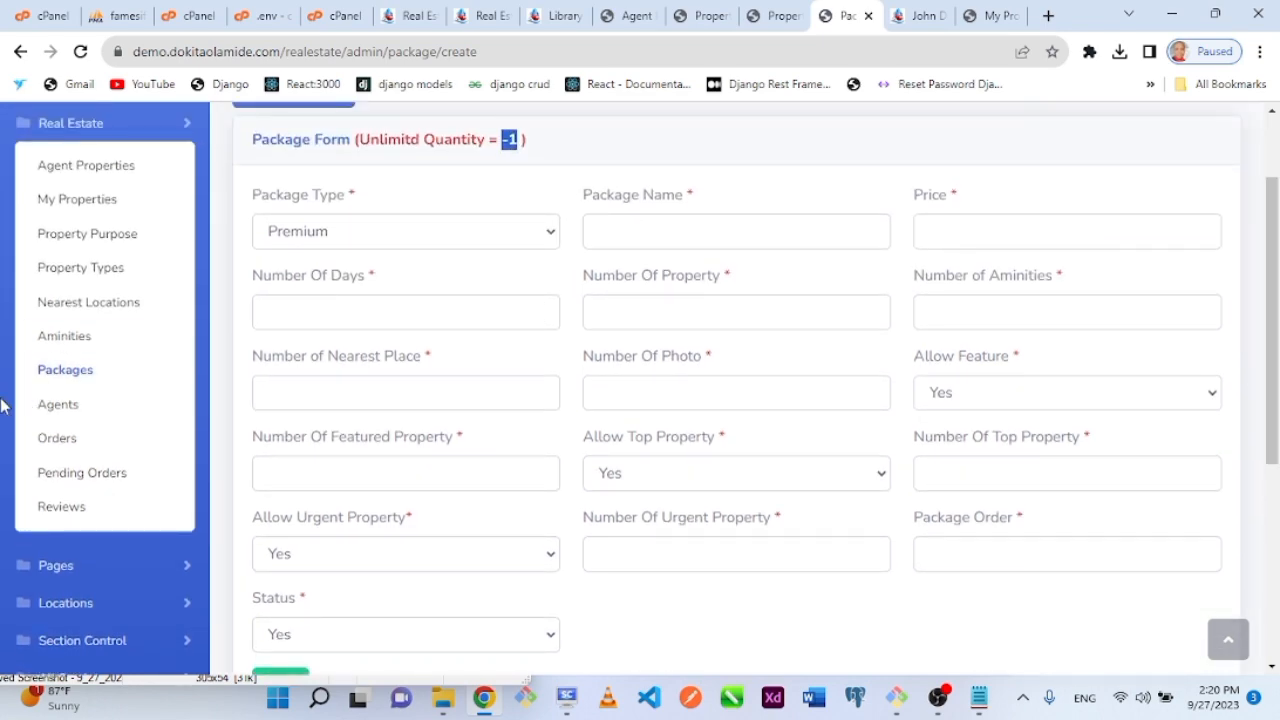
click(60, 405)
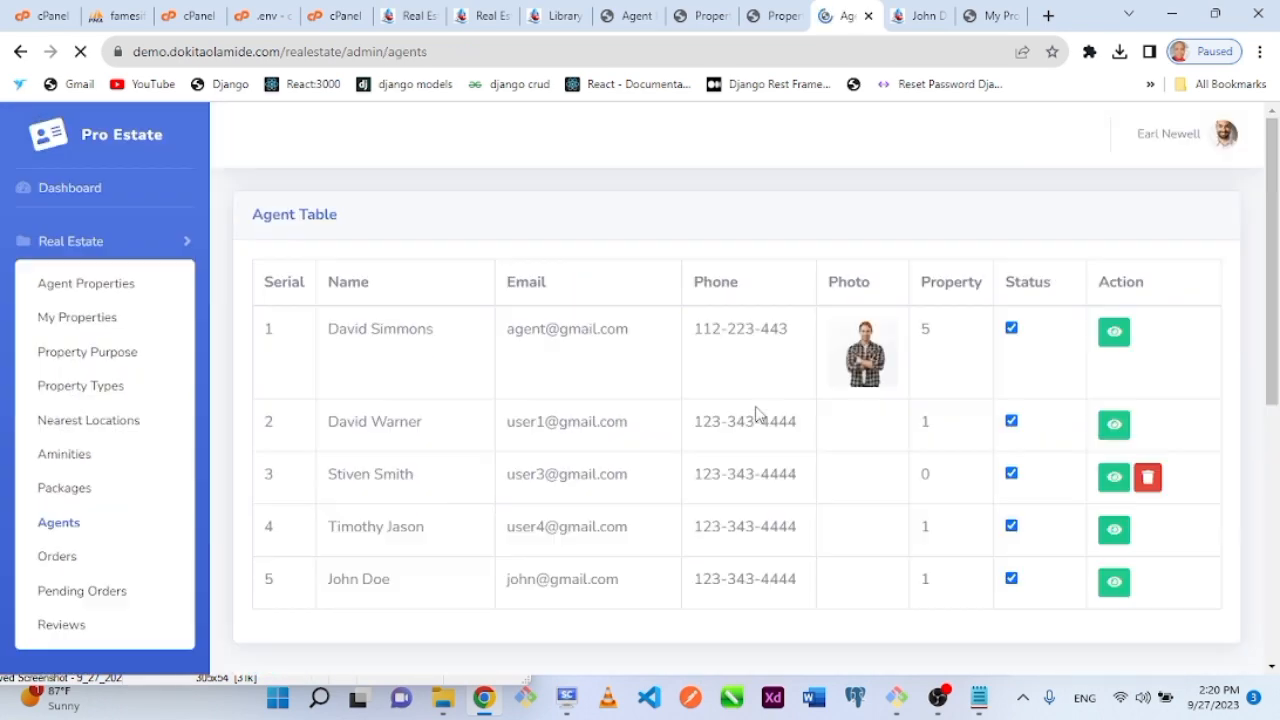
Scroll through the Agent Table's five agents, then go to Orders
mouse_move(1275, 280)
mouse_down()
mouse_move(1279, 382)
mouse_move(1260, 272)
mouse_up()
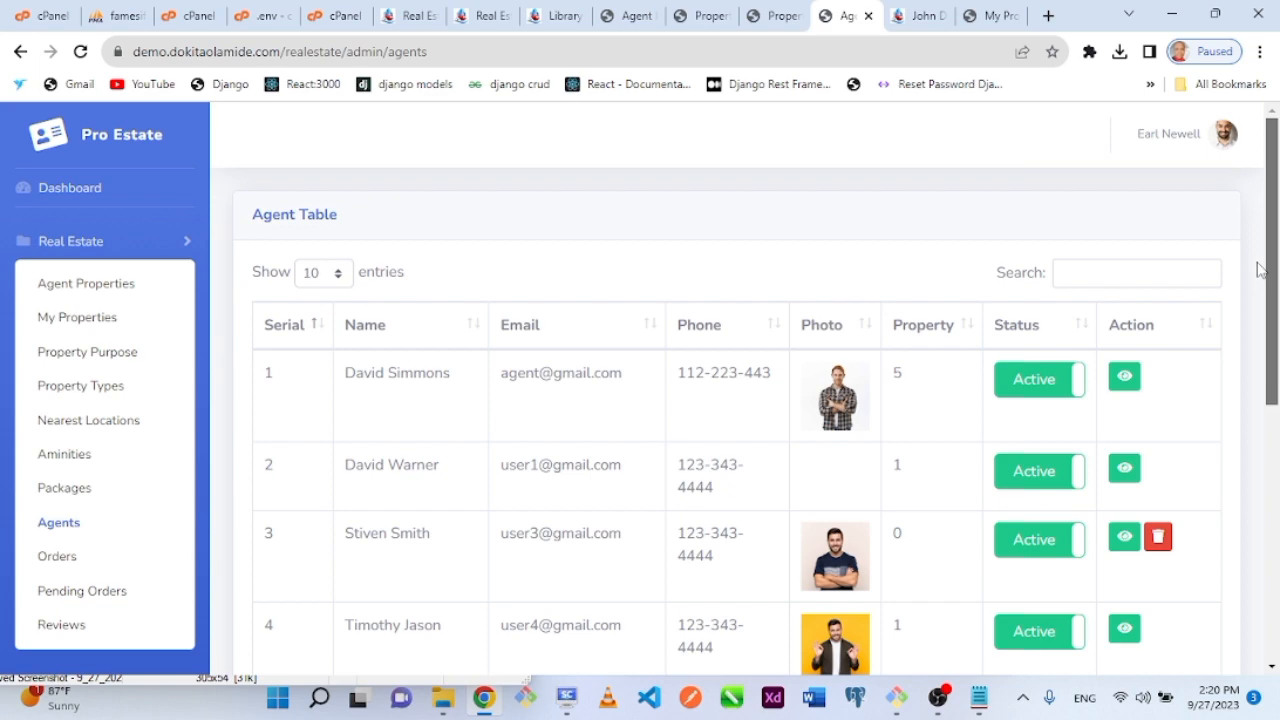
drag(1260, 272, 1272, 316)
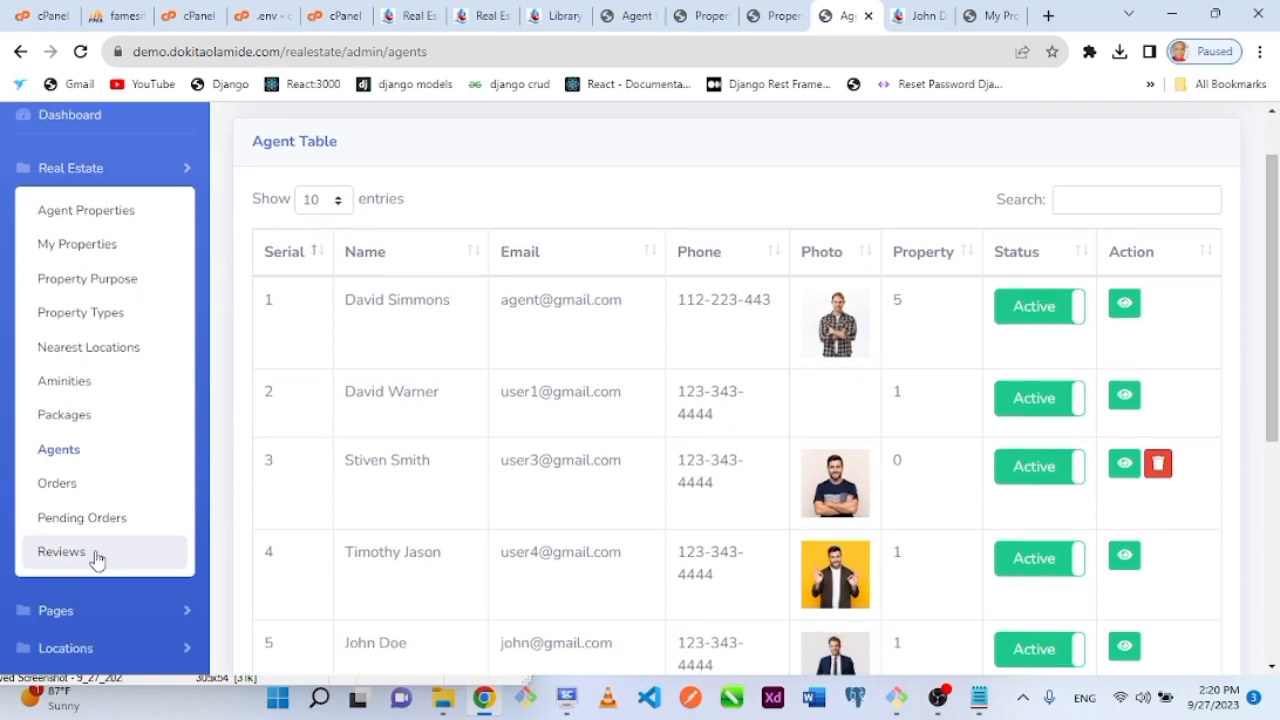
click(55, 486)
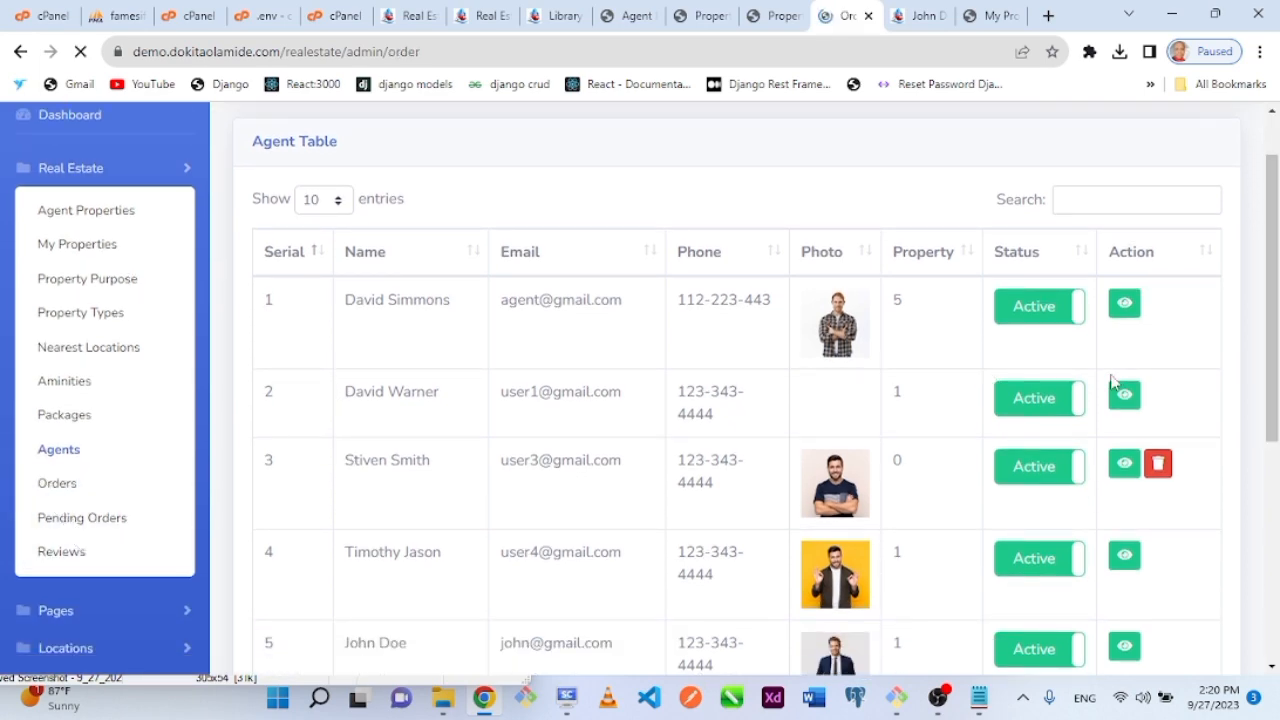
Scroll the expired orders, collapse Real Estate, expand Setting, and open Payment Account
drag(1277, 305, 1277, 358)
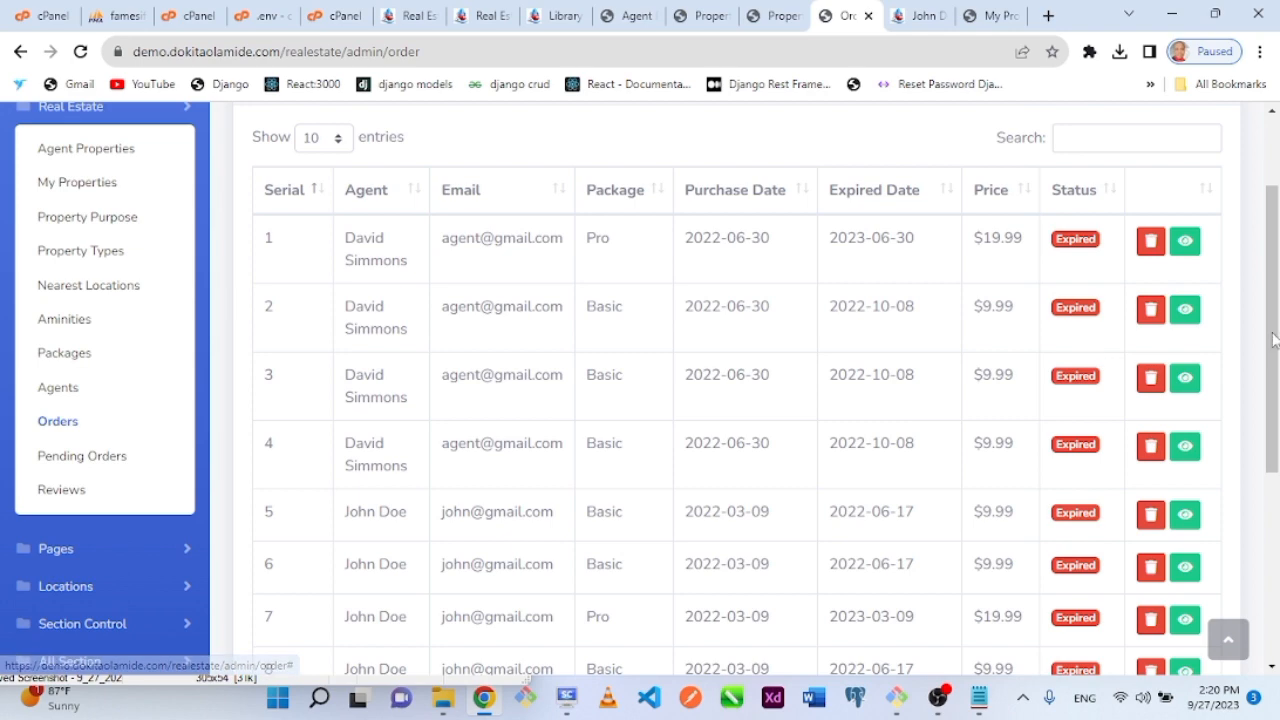
drag(1274, 346, 1274, 291)
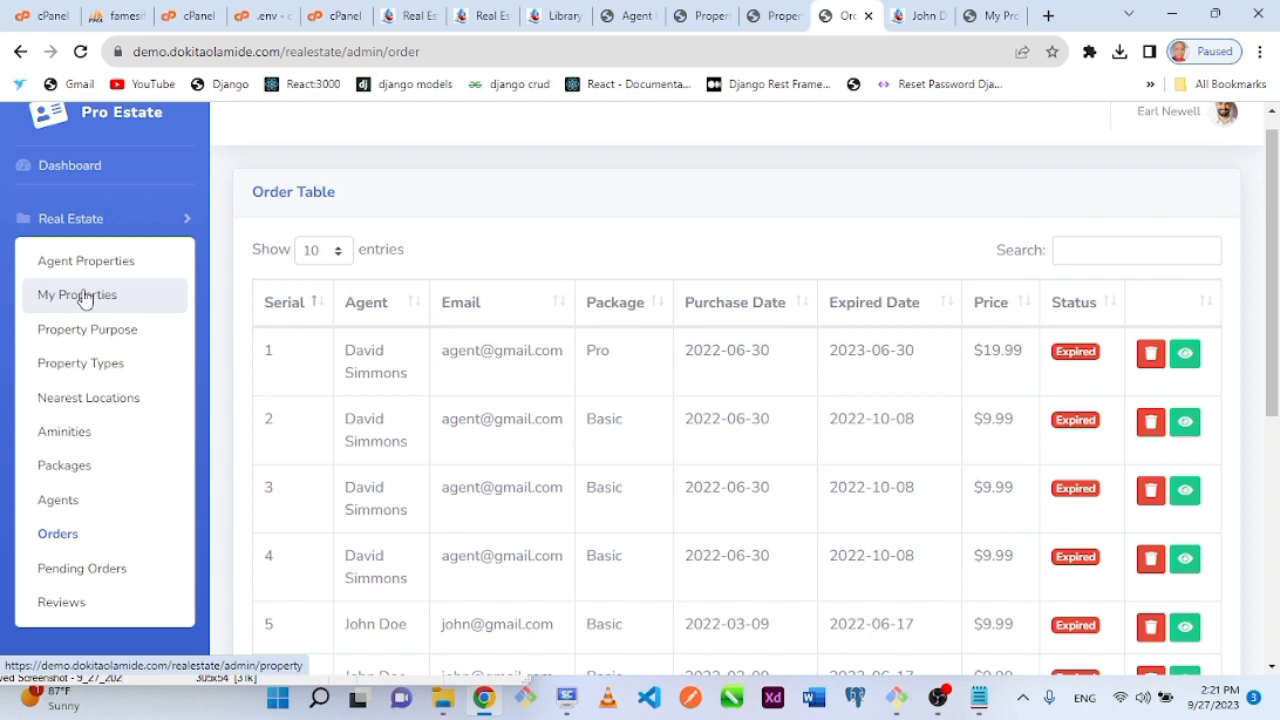
click(190, 218)
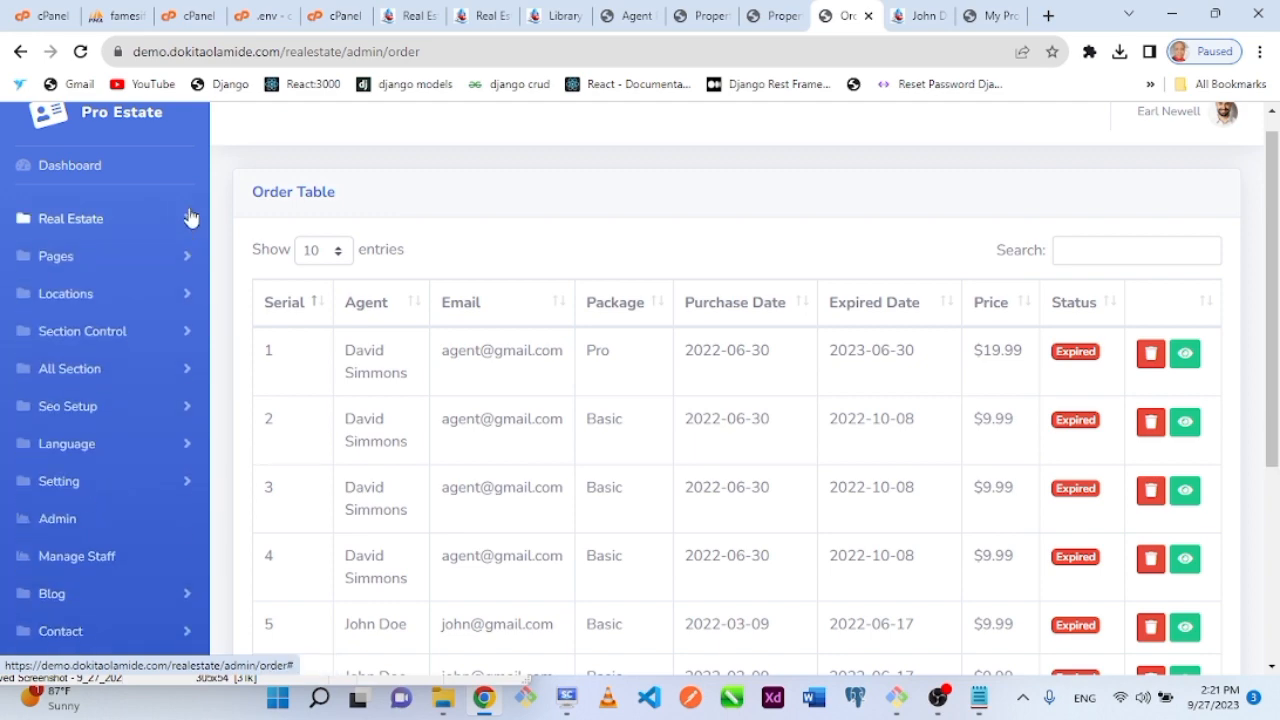
click(186, 484)
scroll(500, 400, down, 3)
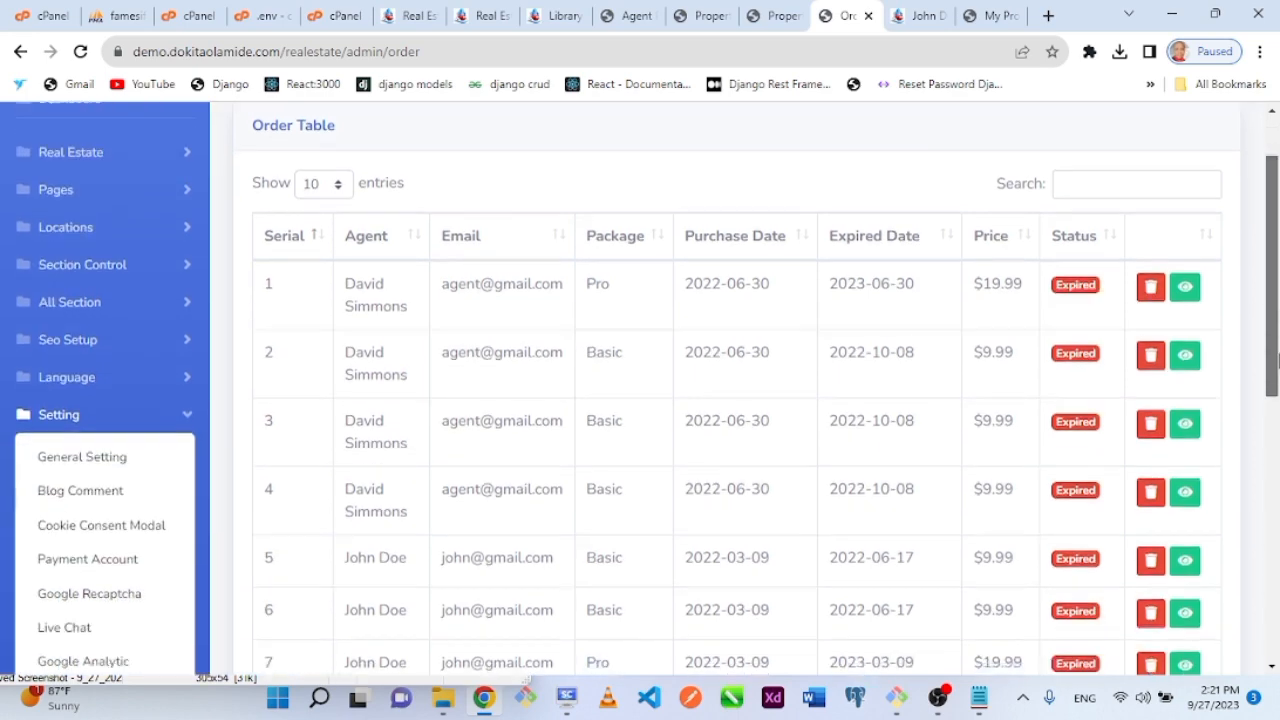
click(74, 420)
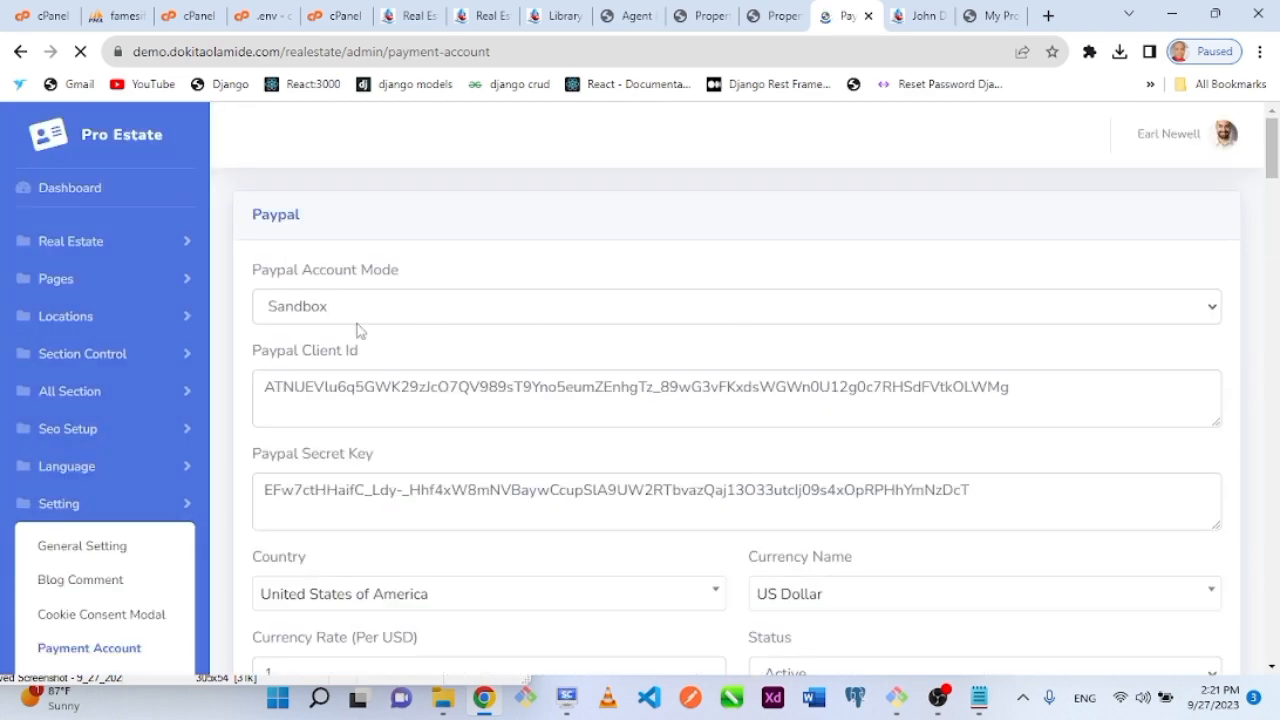
Scroll through the Payment Account page and review the Bank Account Detail text
drag(1272, 146, 1277, 632)
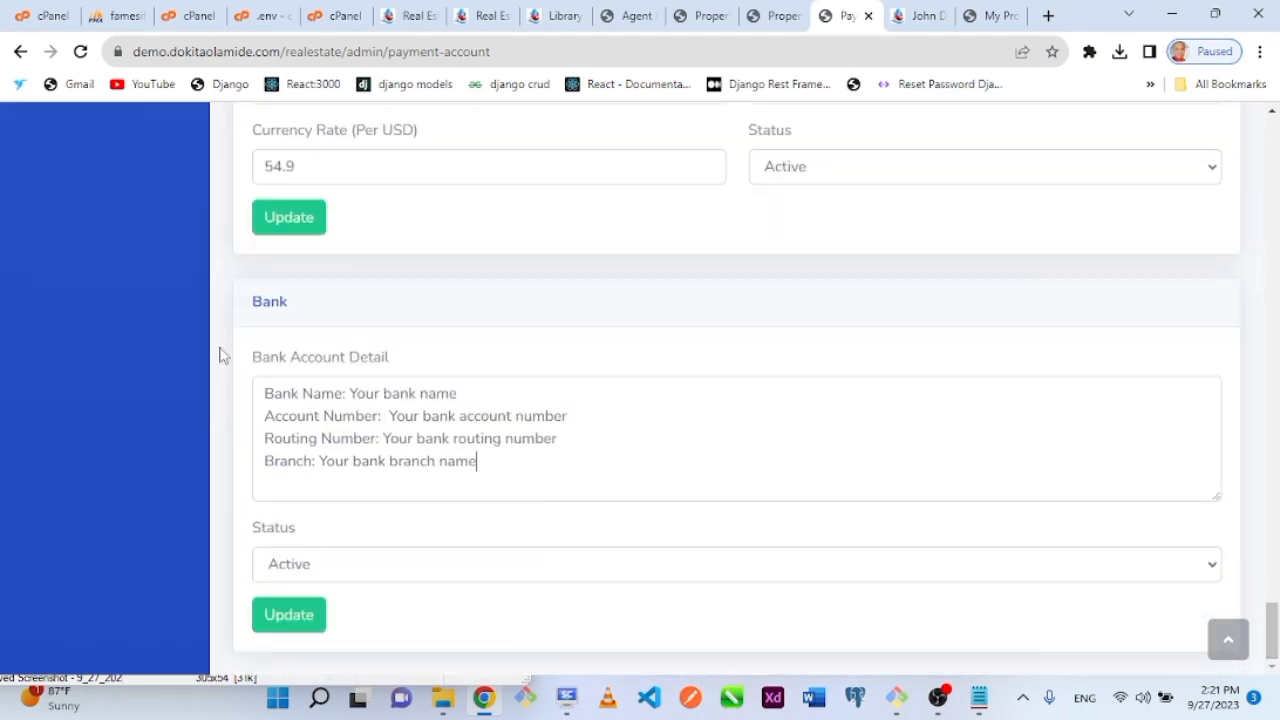
drag(509, 461, 220, 356)
click(510, 462)
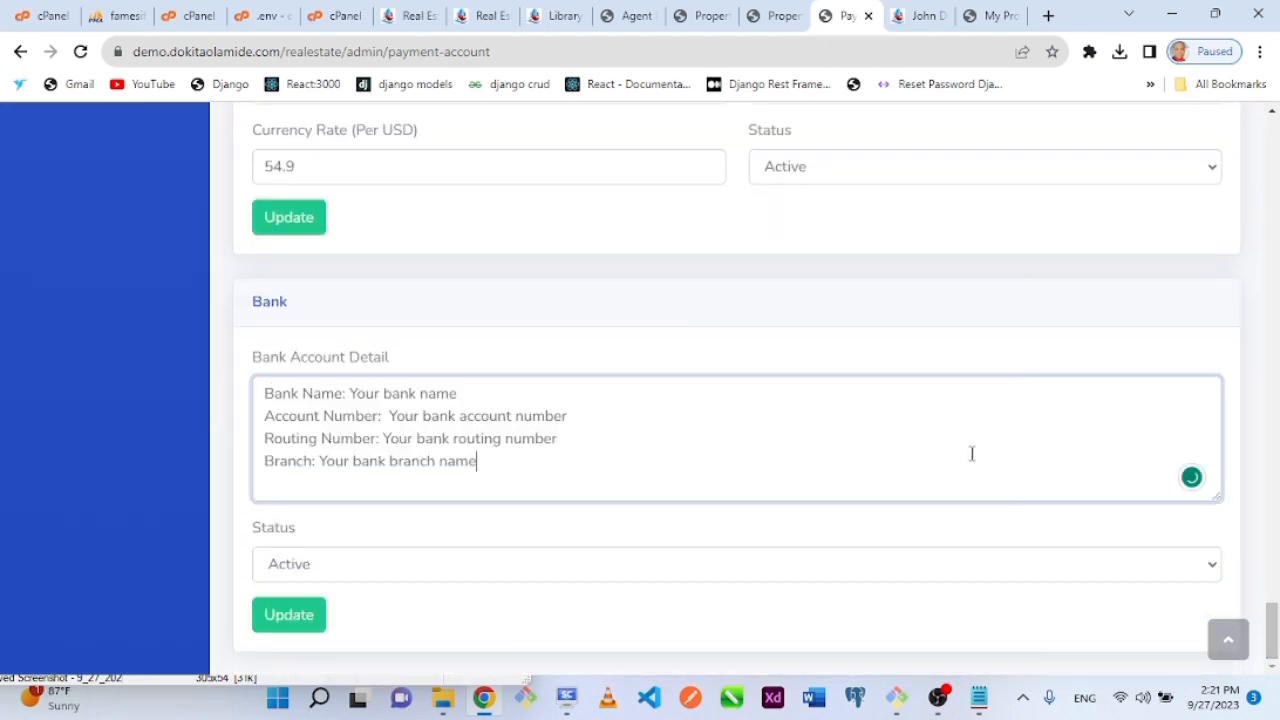
click(912, 528)
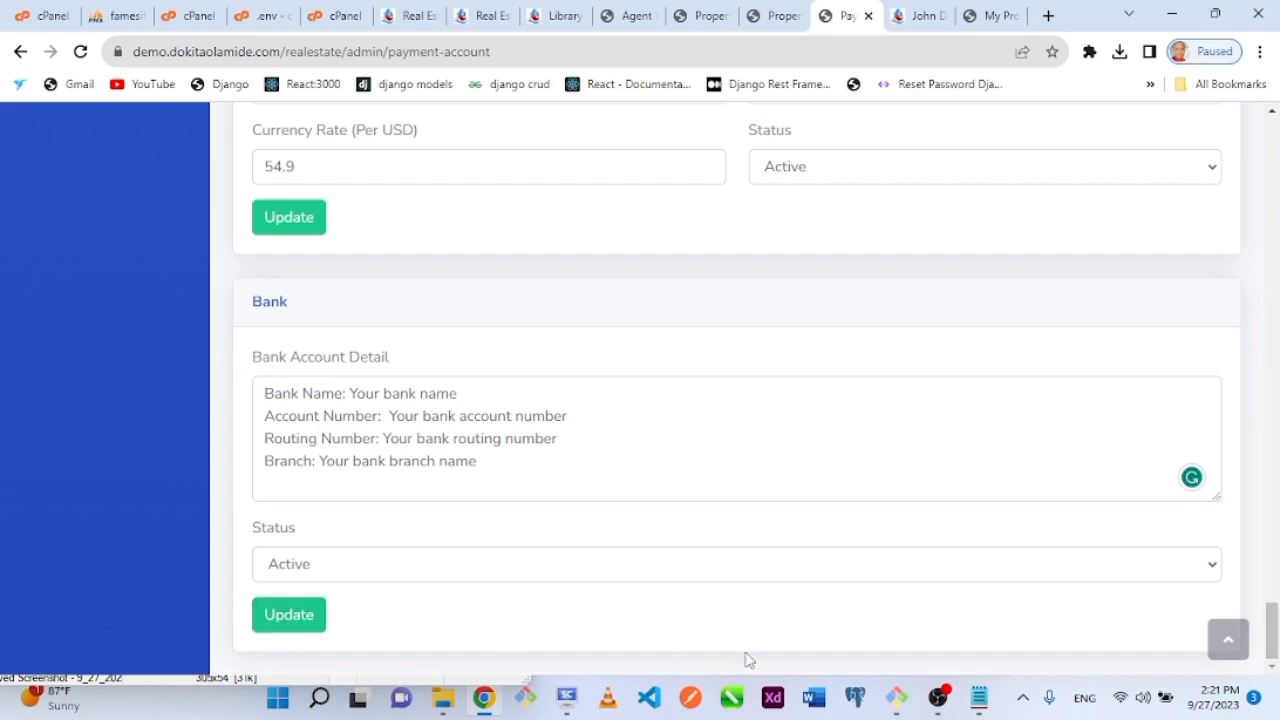
drag(1274, 628, 1237, 218)
scroll(1234, 208, up, 3)
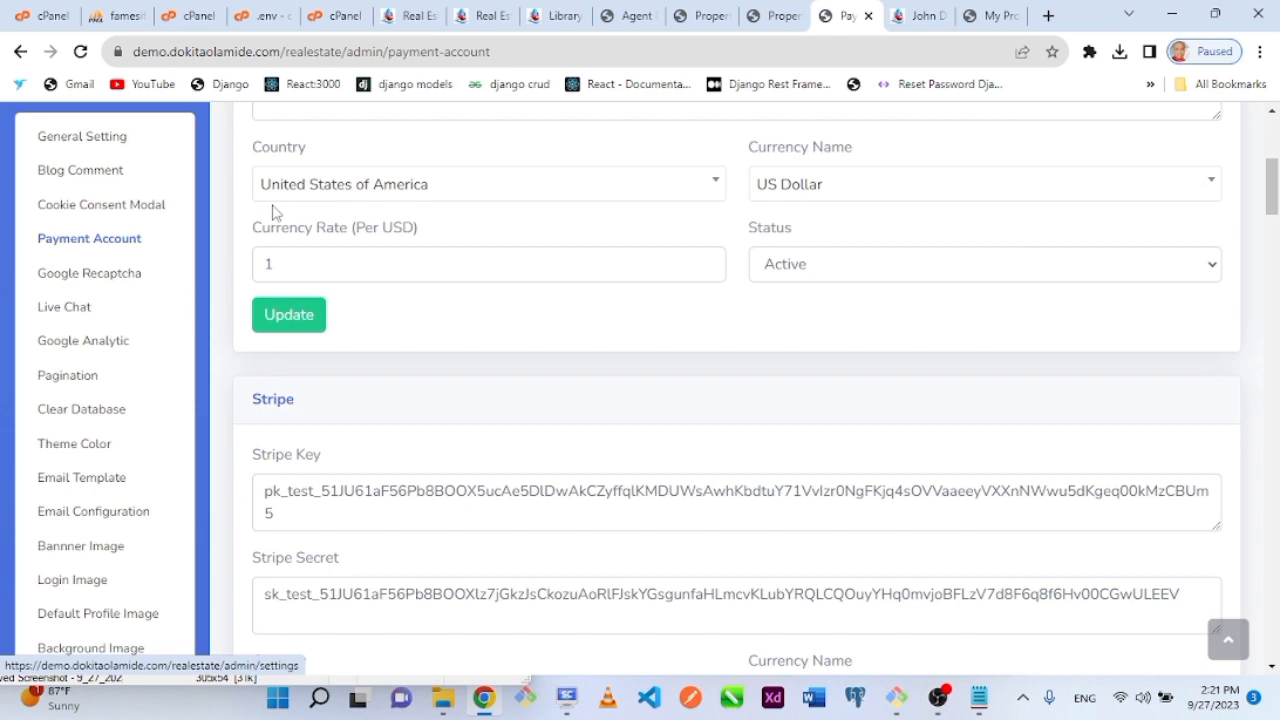
drag(1267, 173, 1128, 152)
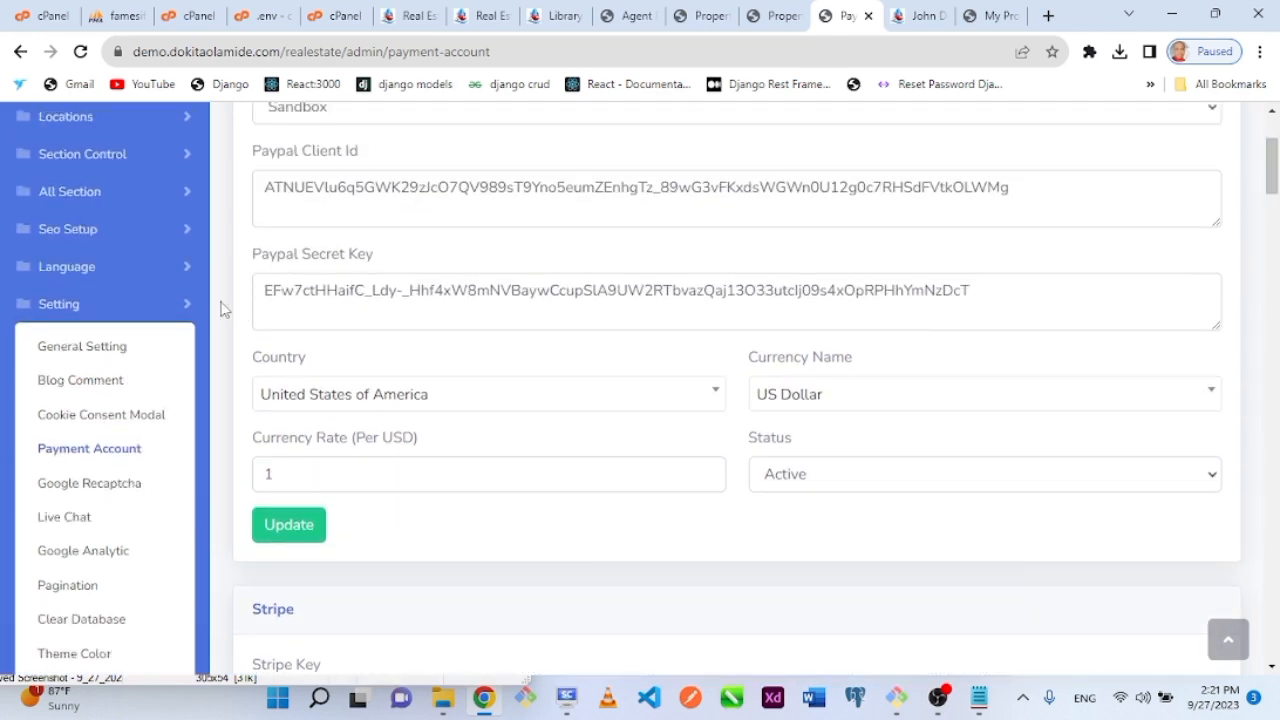
Toggle Seo Setup in the sidebar, expand Setting, and open General Setting
click(184, 305)
click(186, 238)
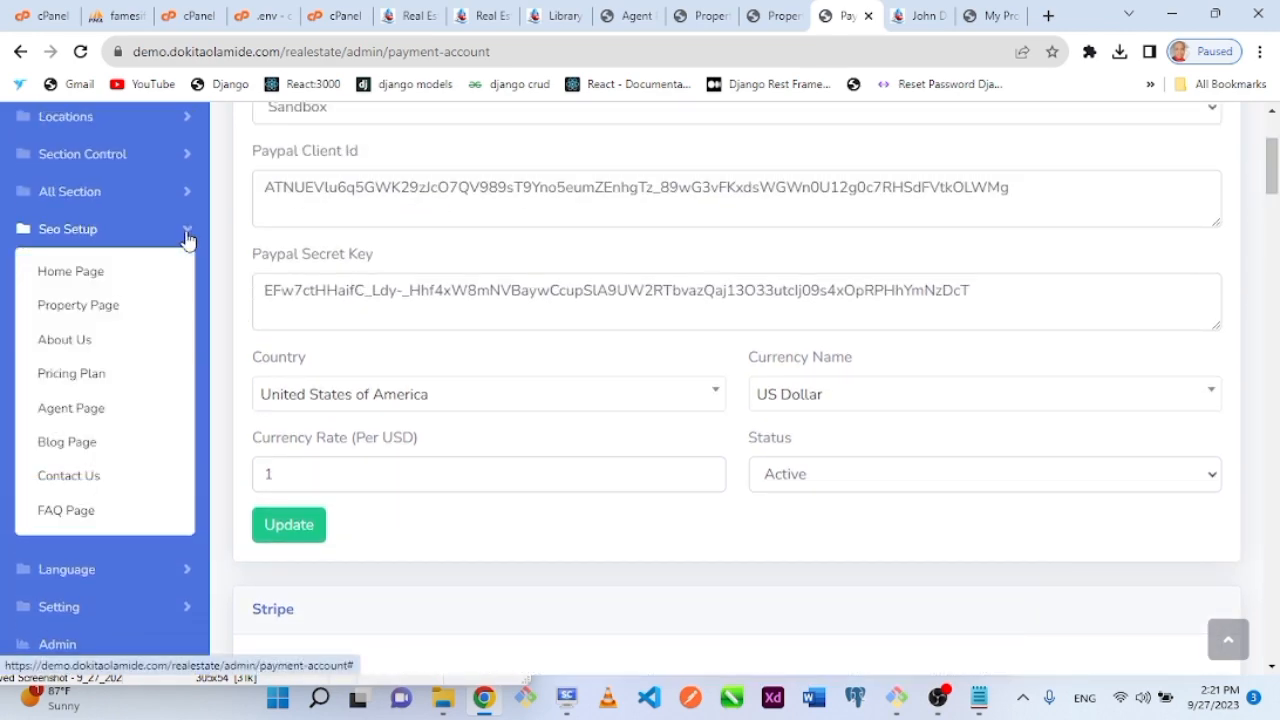
click(188, 233)
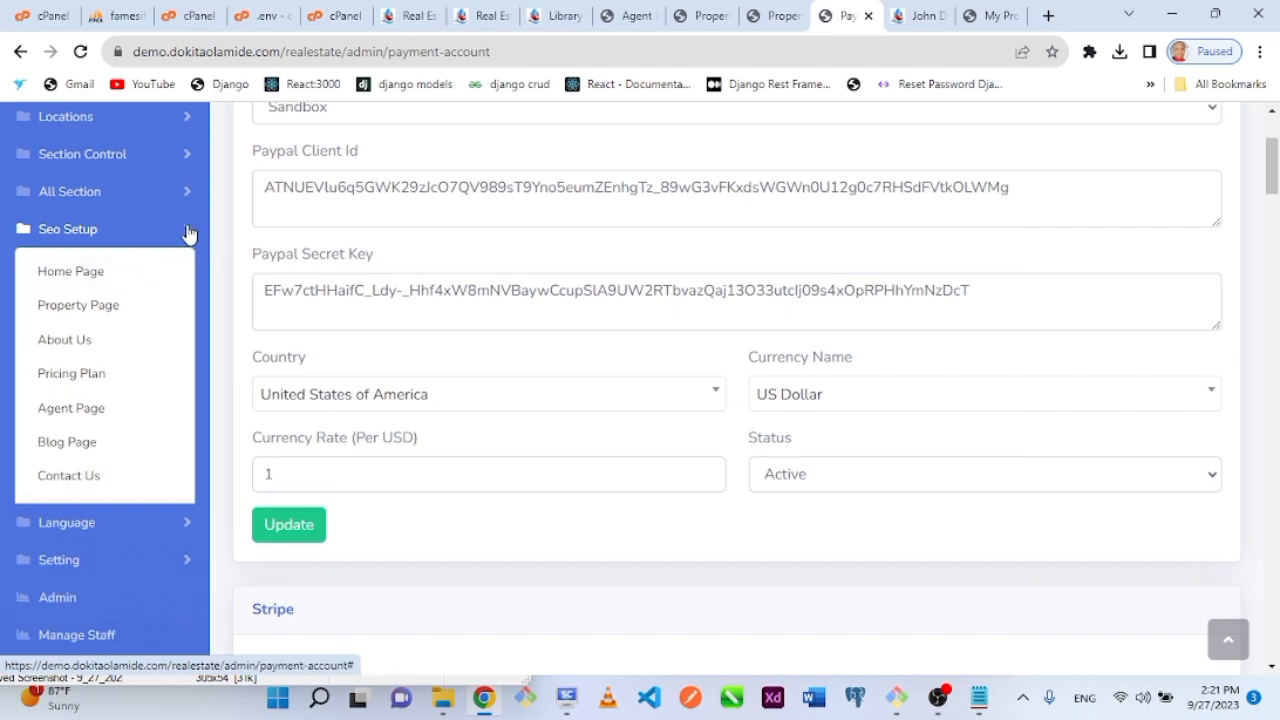
click(186, 305)
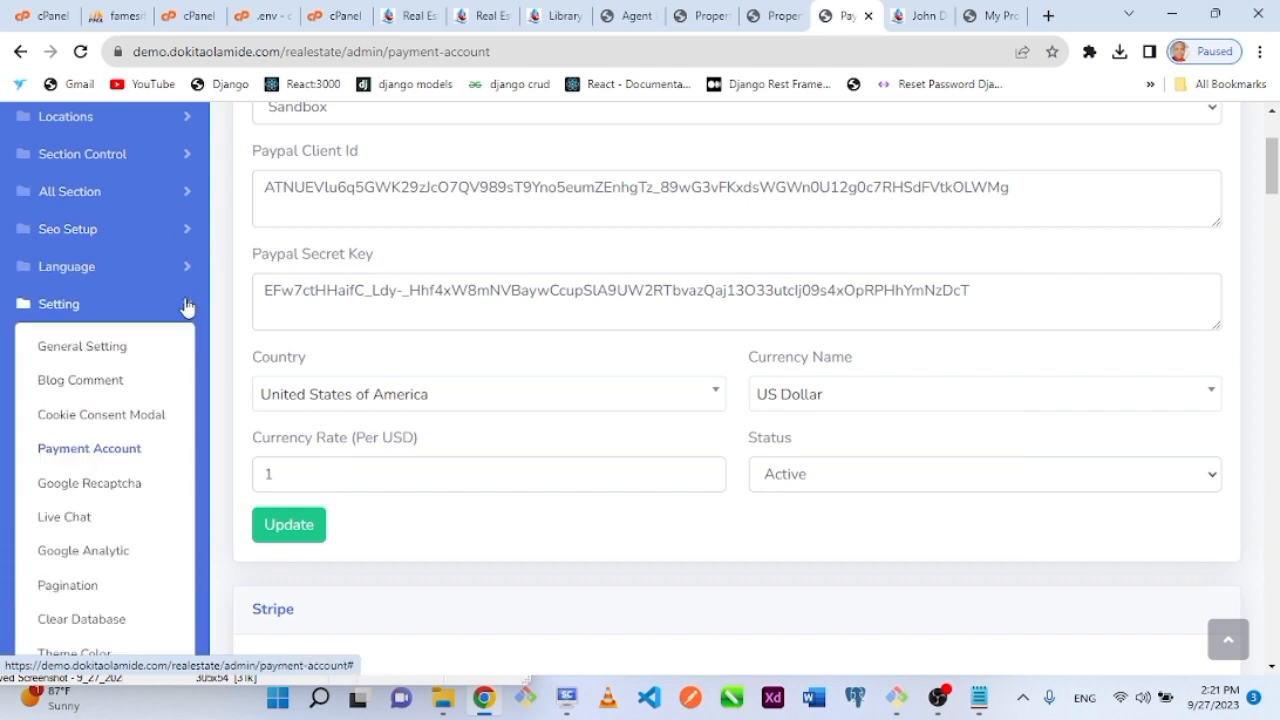
click(85, 362)
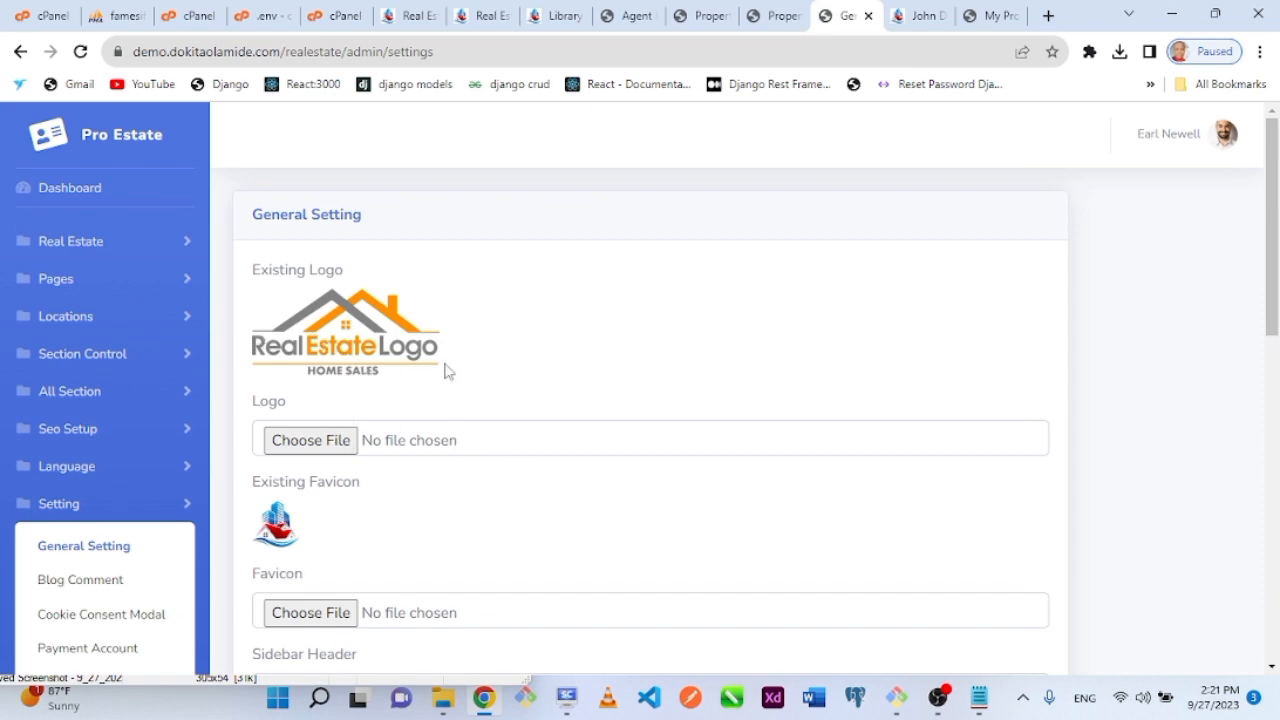
Scroll the General Setting page down to the Update button and back up
drag(1272, 250, 1274, 664)
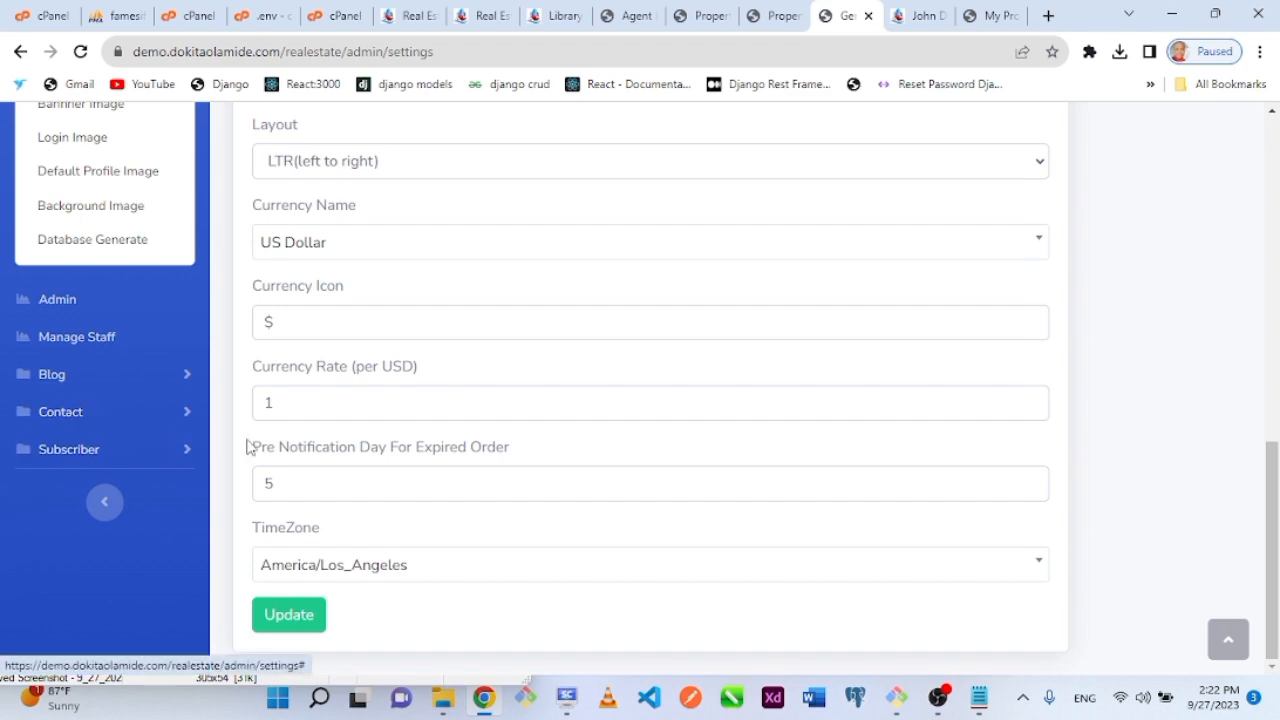
drag(1273, 530, 1216, 152)
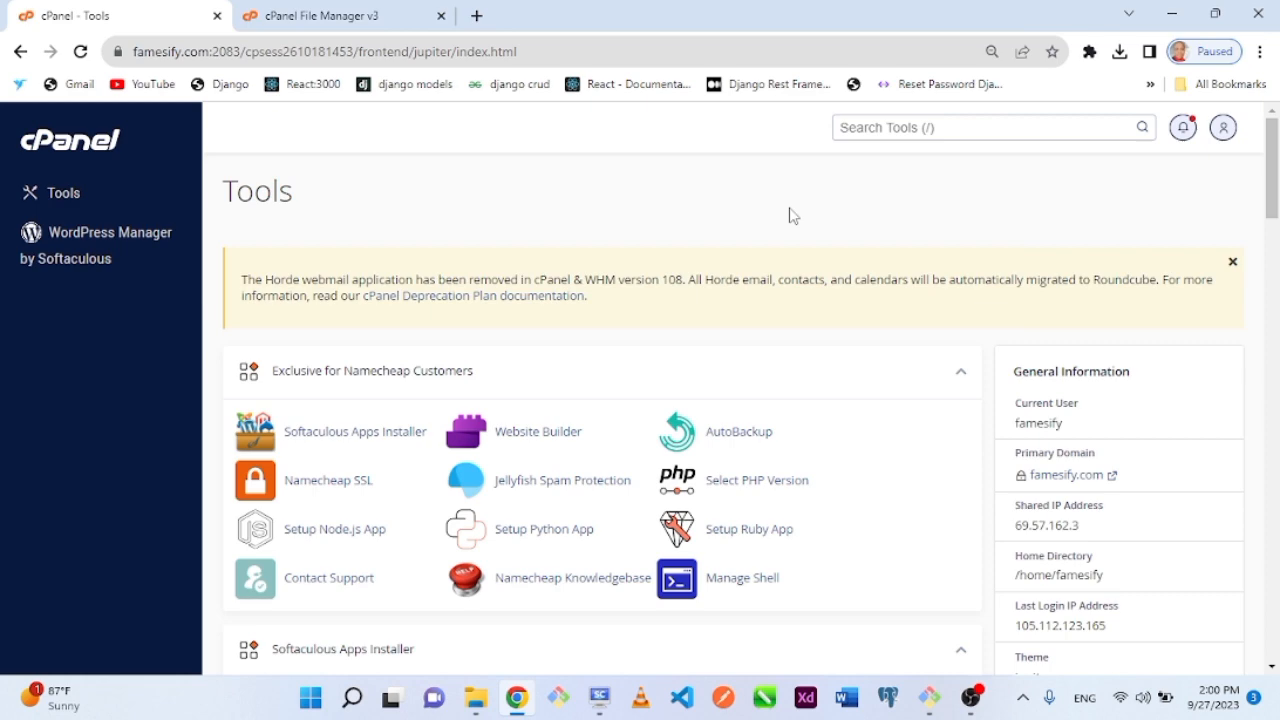
Scroll to the Files section and launch File Manager in a new tab
drag(1272, 192, 1272, 318)
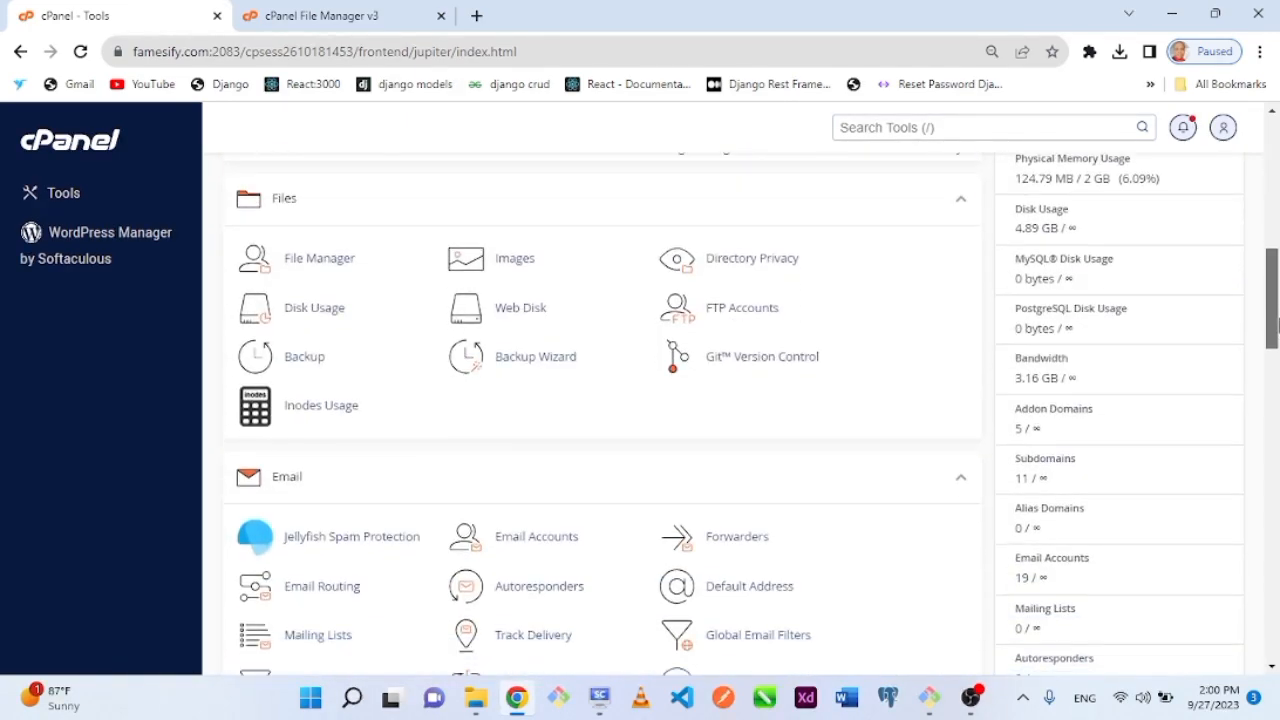
click(338, 259)
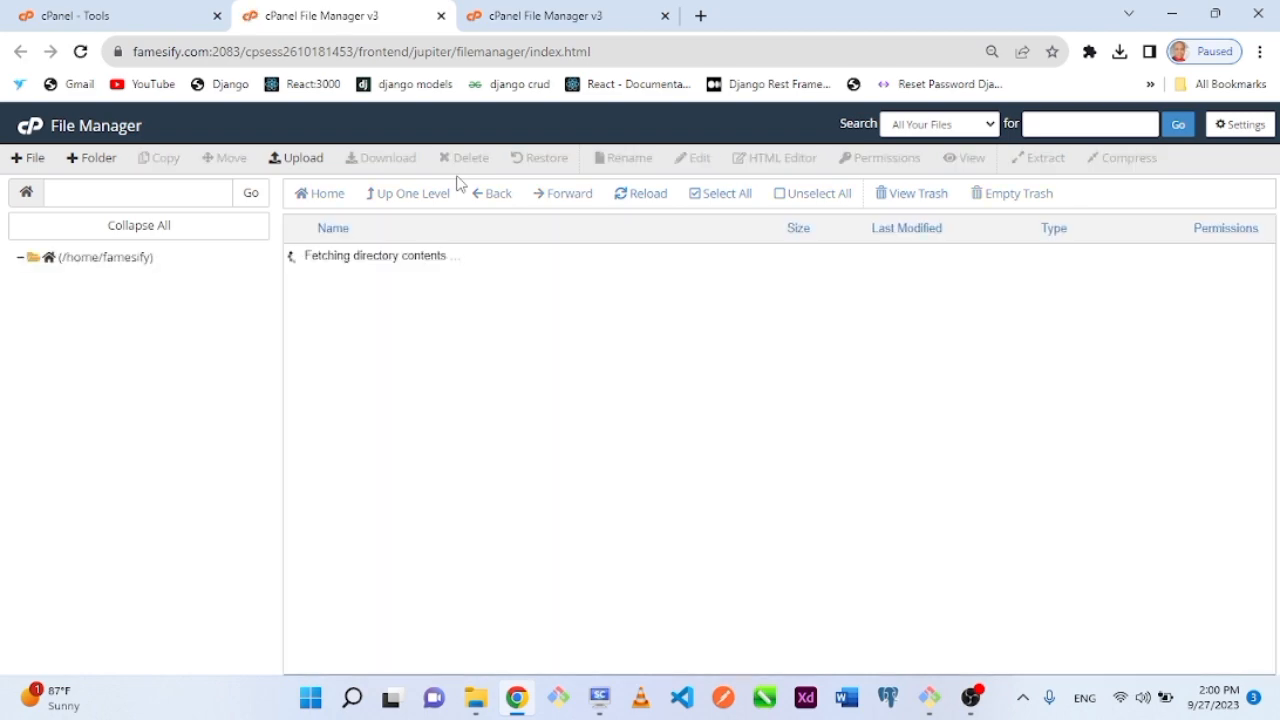
Expand public_html and list the demo.dokitaolamide.com folder's contents
drag(262, 351, 281, 590)
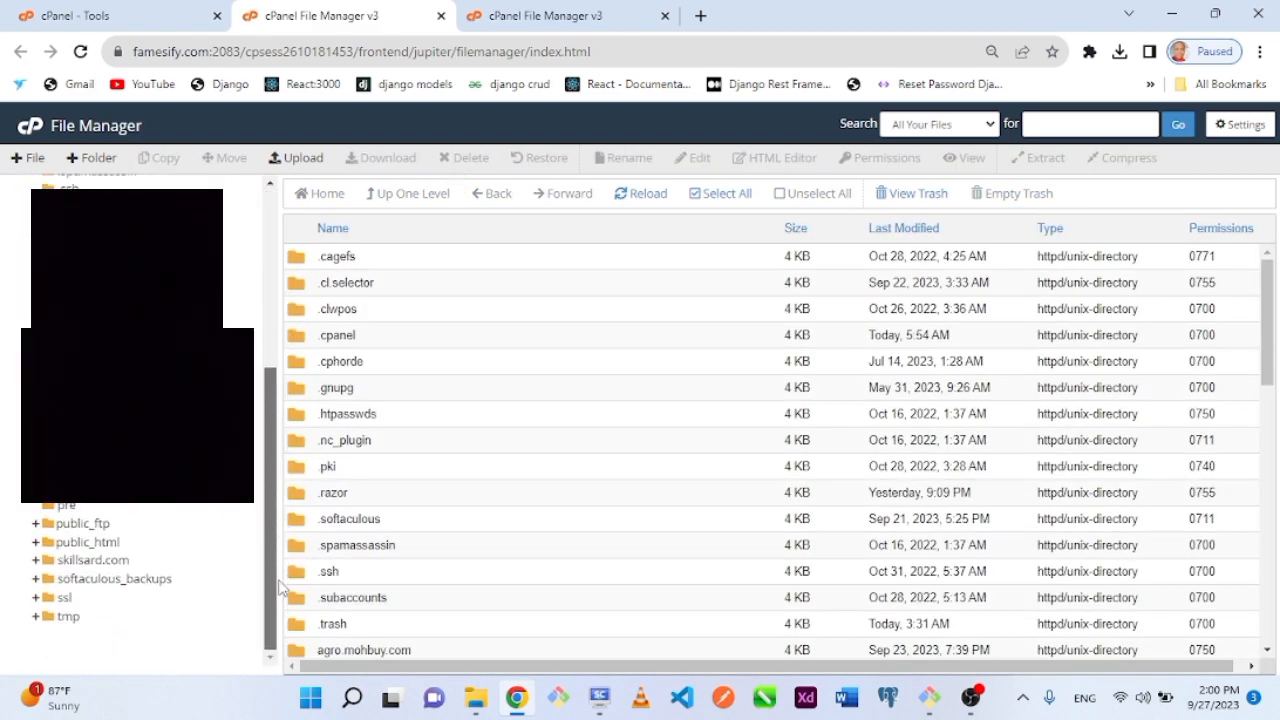
click(86, 543)
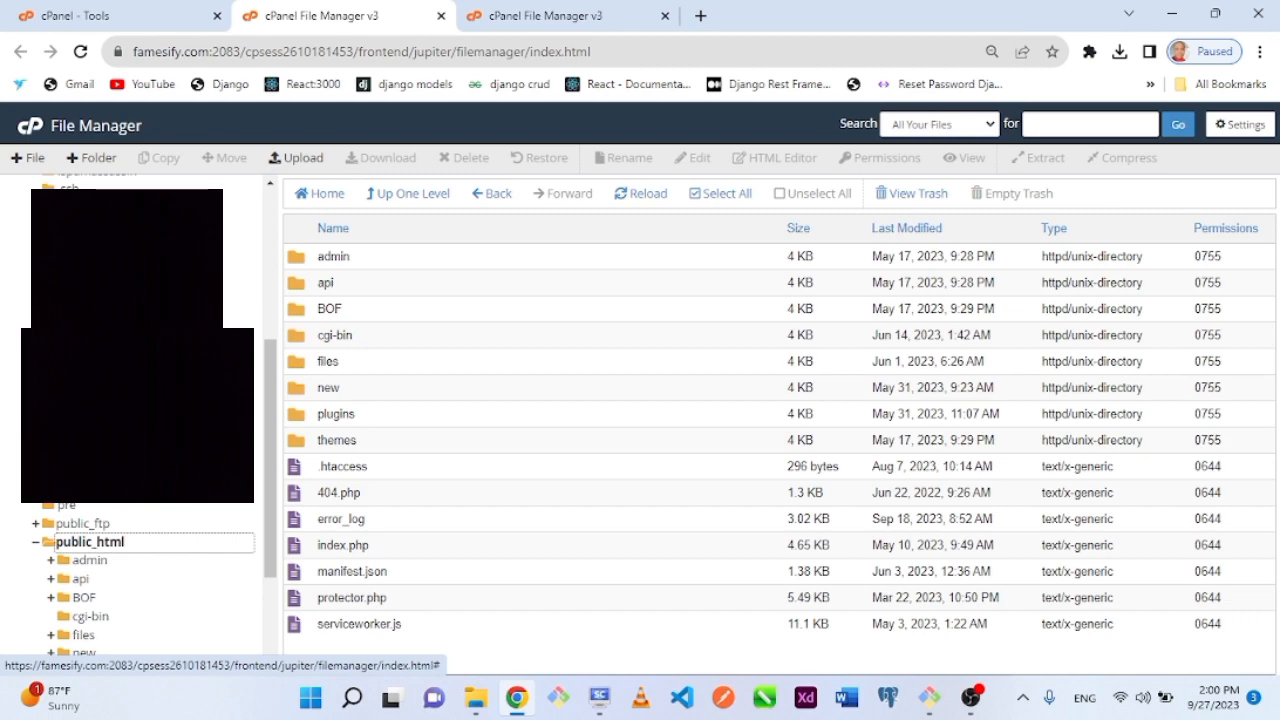
click(110, 283)
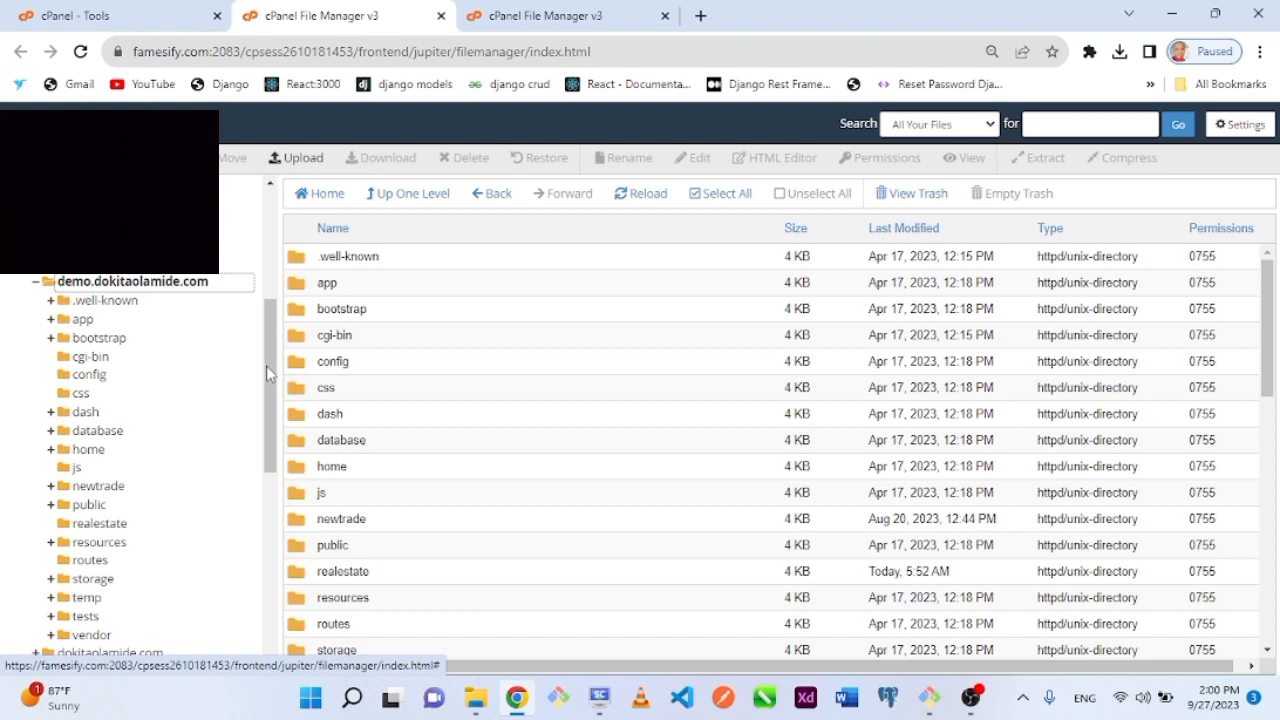
drag(266, 365, 276, 311)
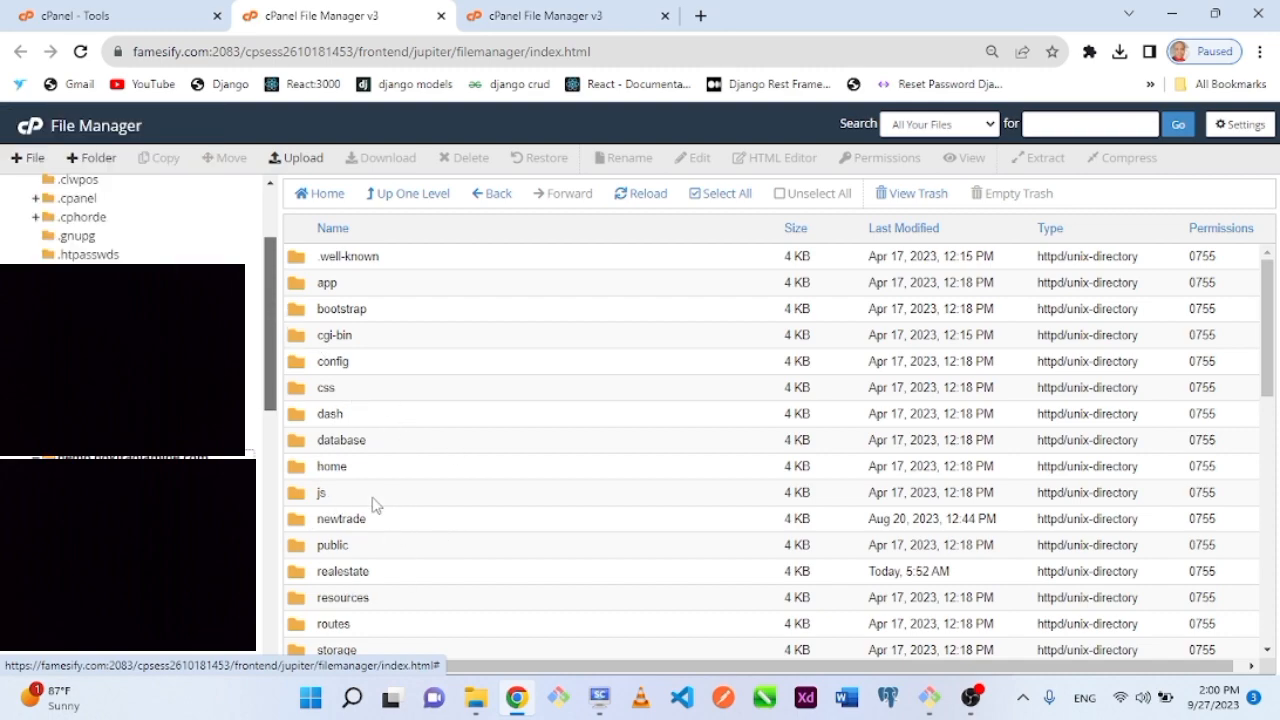
Create a realestates folder in demo.dokitaolamide.com, enter it, and go to Upload
click(100, 160)
text(r)
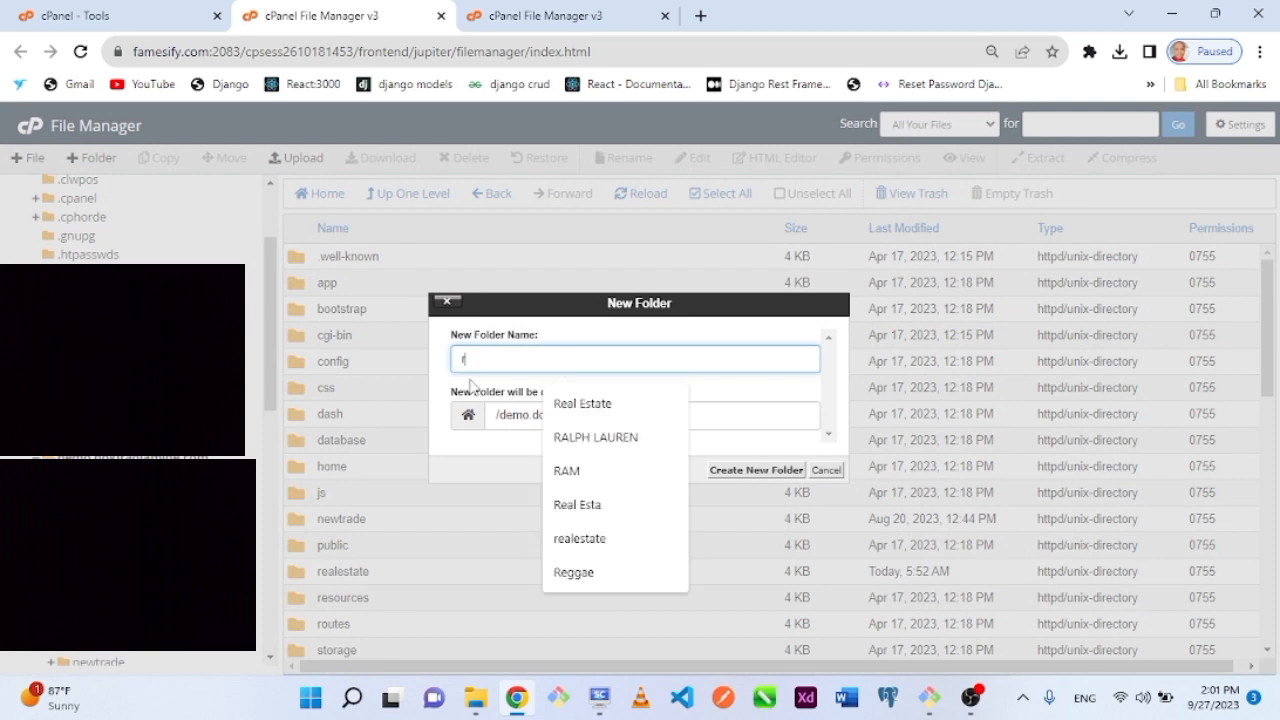
text(ealest)
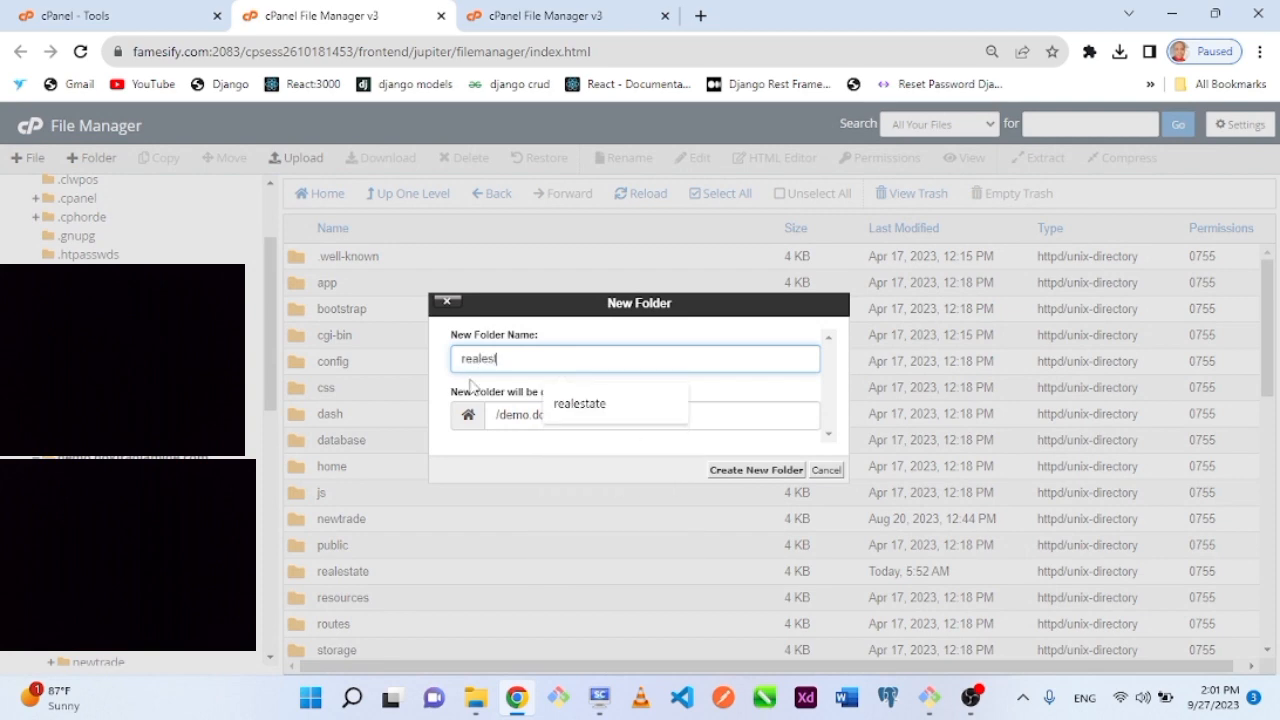
text(ates)
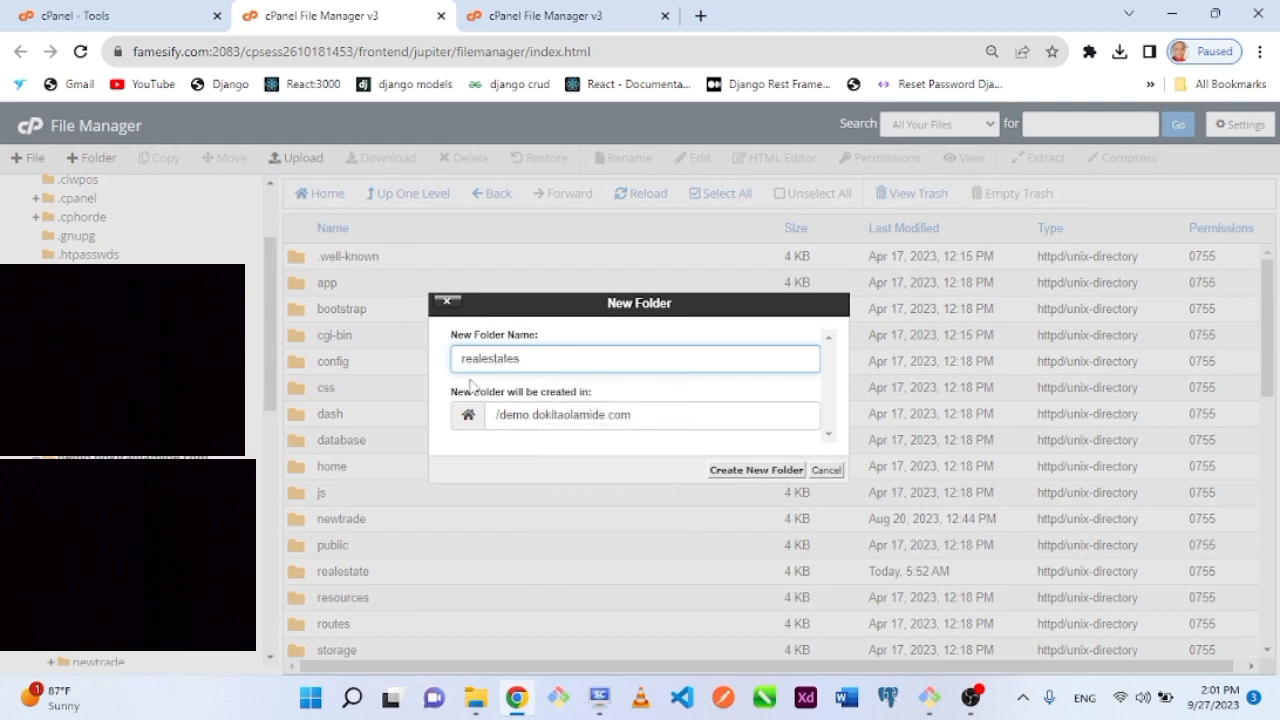
click(735, 472)
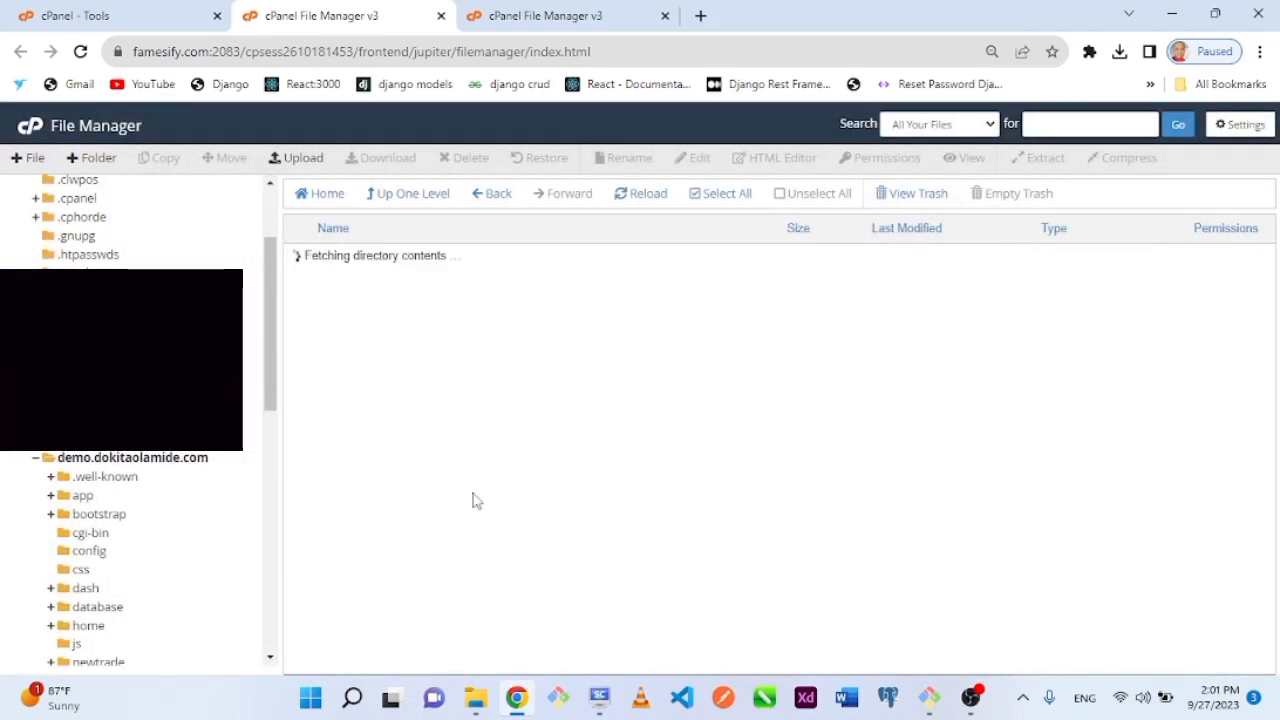
double_click(308, 600)
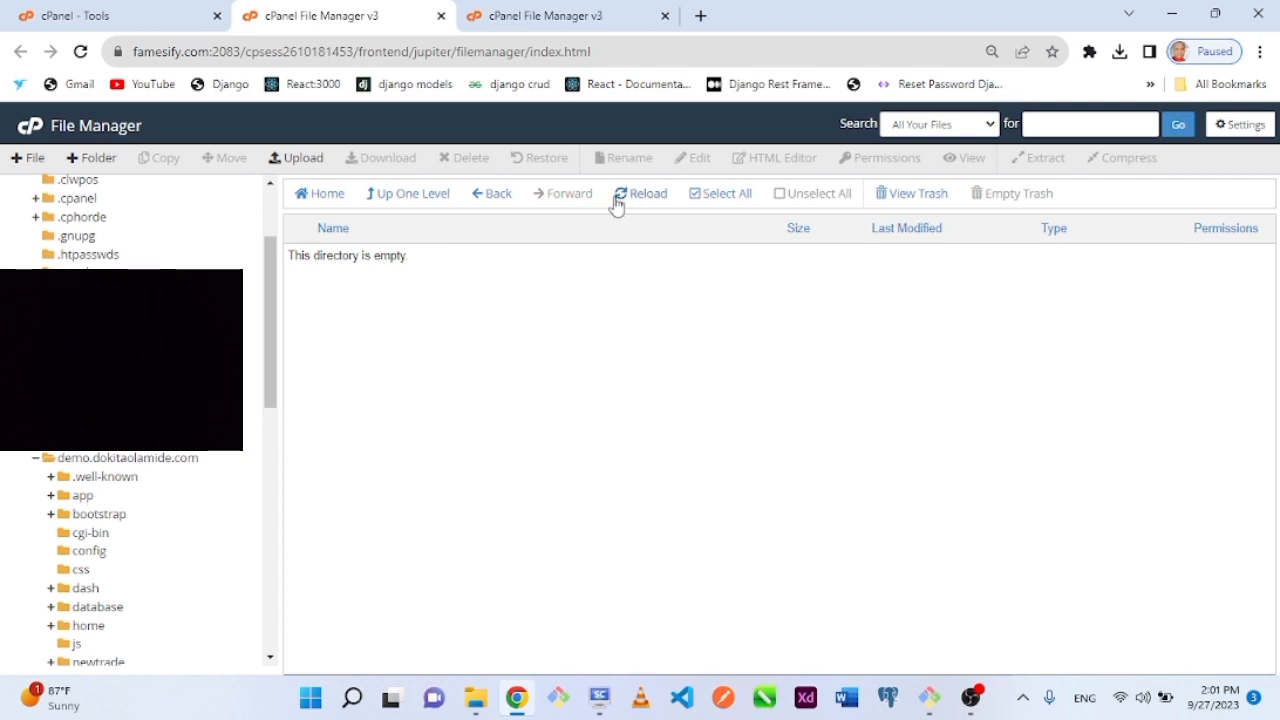
click(312, 162)
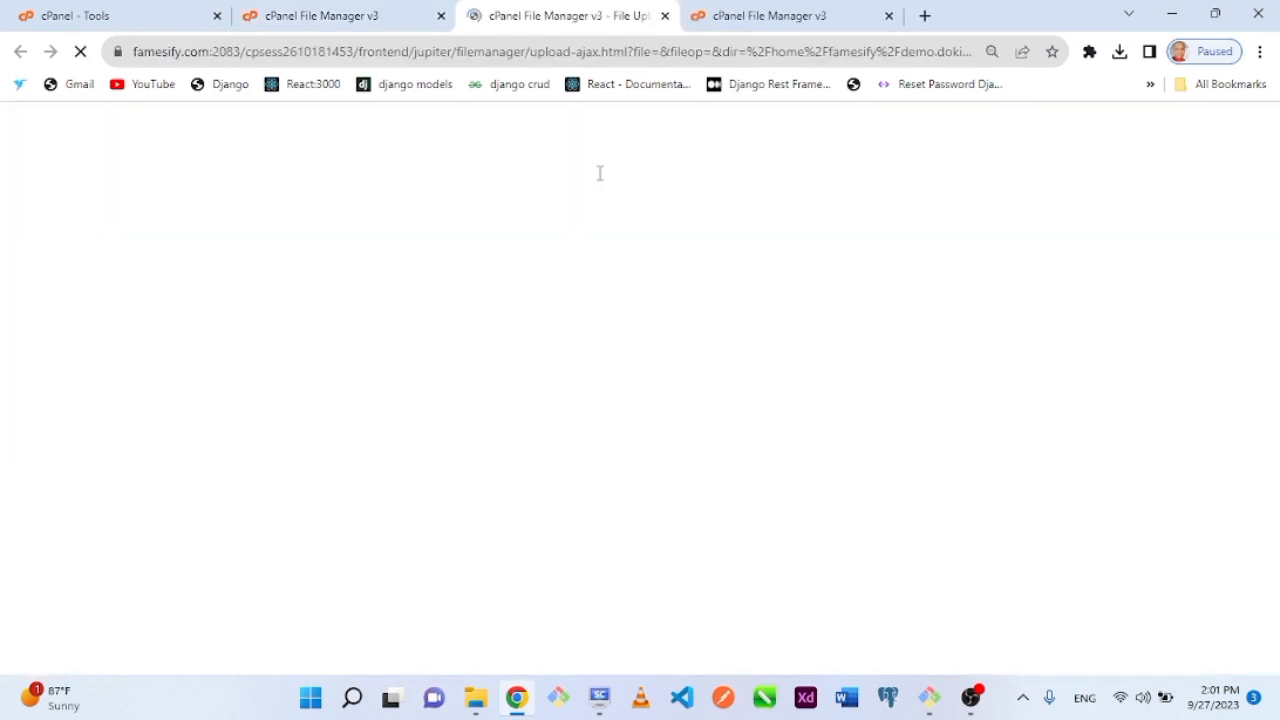
Upload the real estate script zip from Downloads into realestates
click(642, 399)
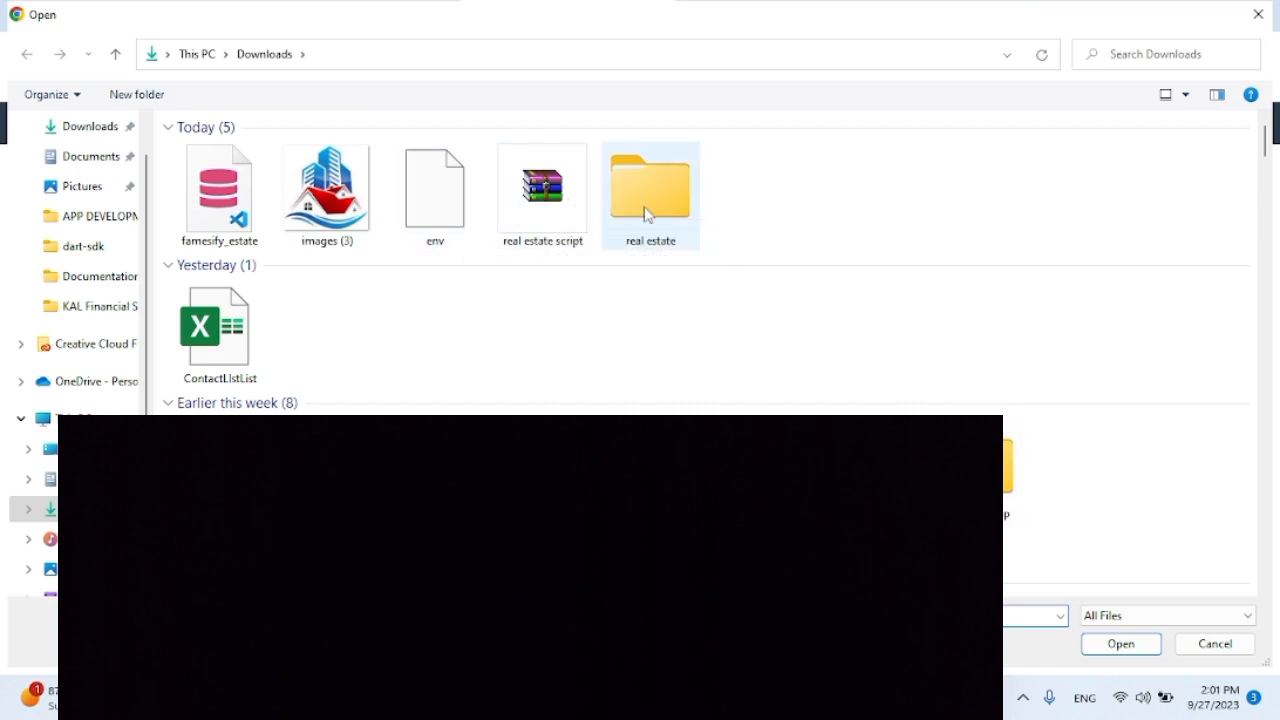
double_click(512, 200)
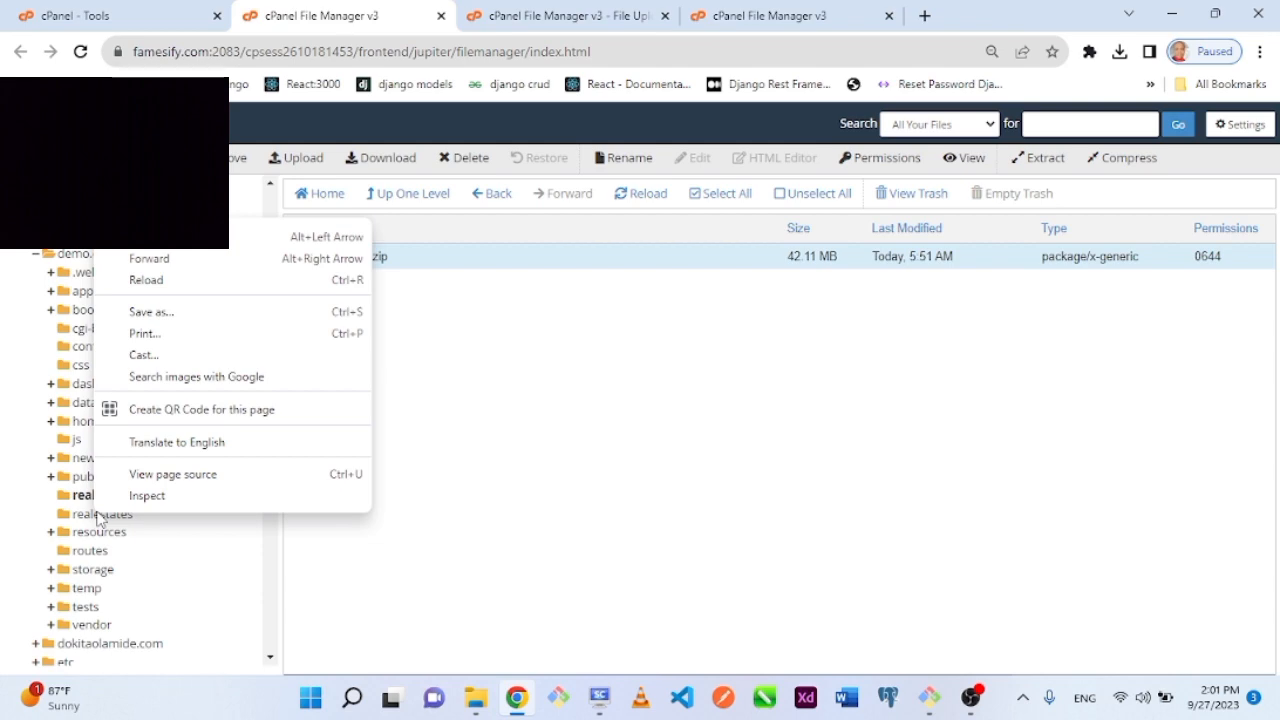
Browse to realestates/realestate and select the 42.11 MB realestate.zip archive
click(98, 515)
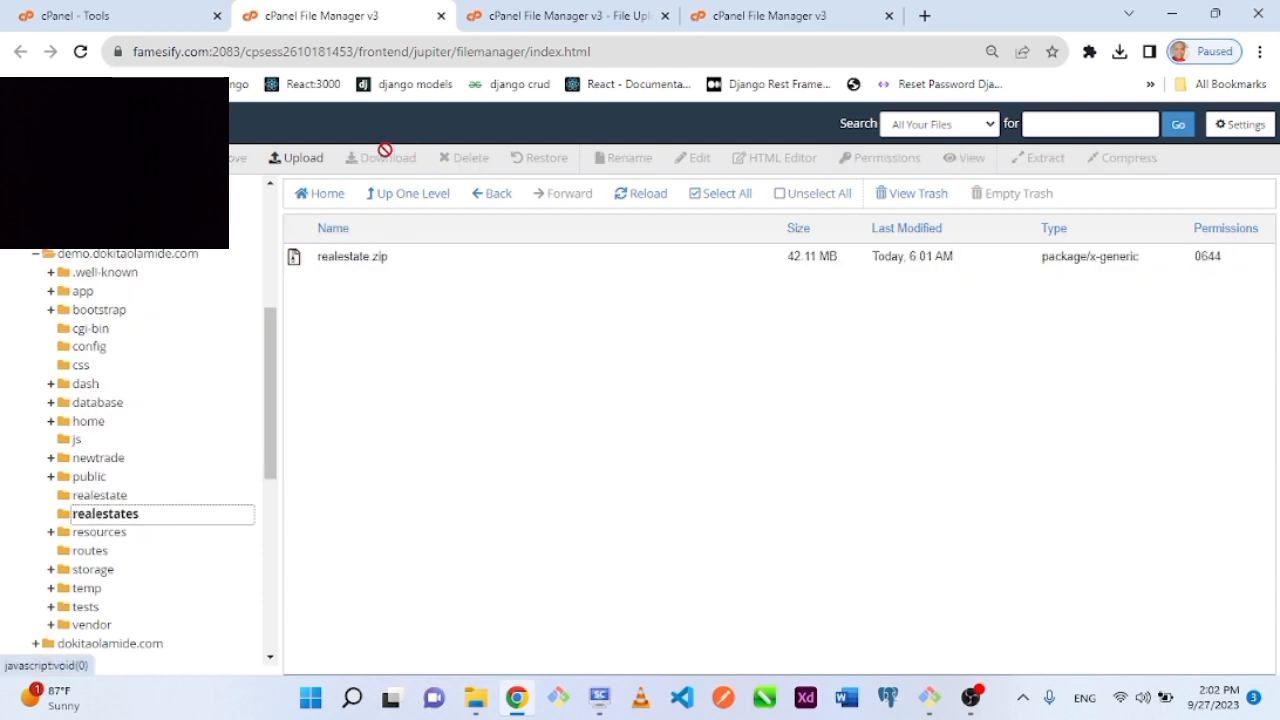
click(97, 495)
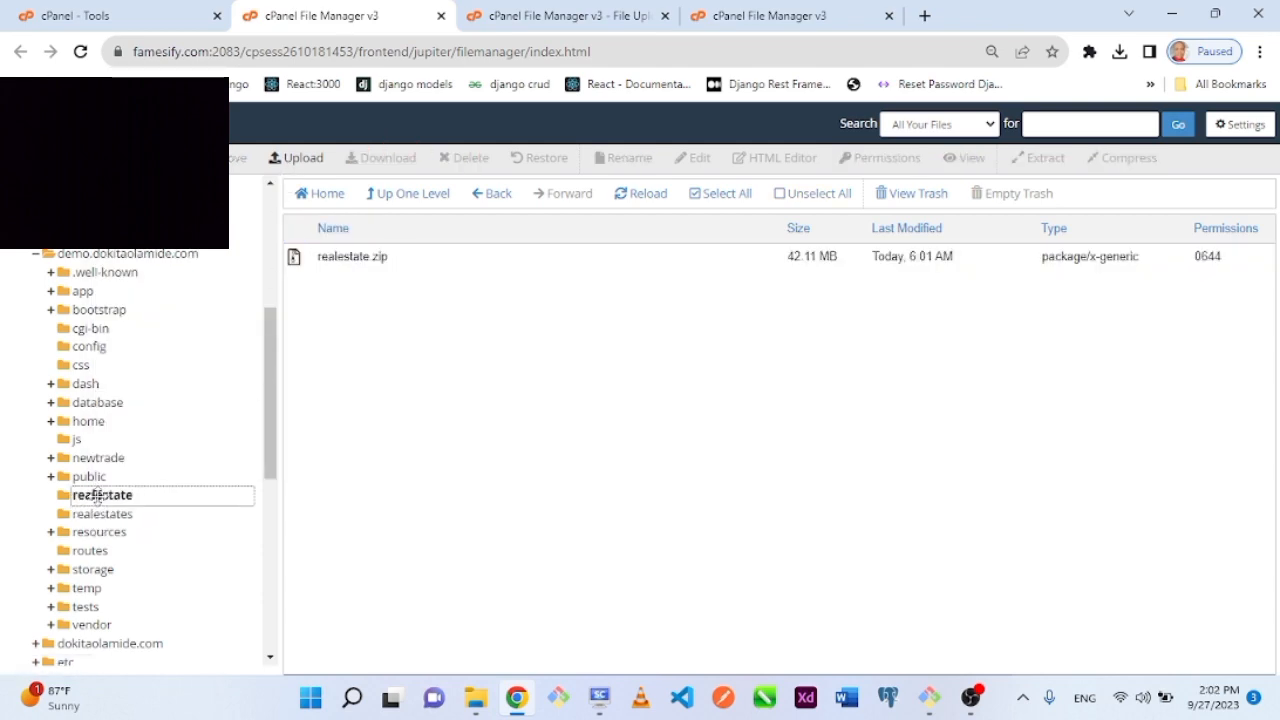
click(351, 262)
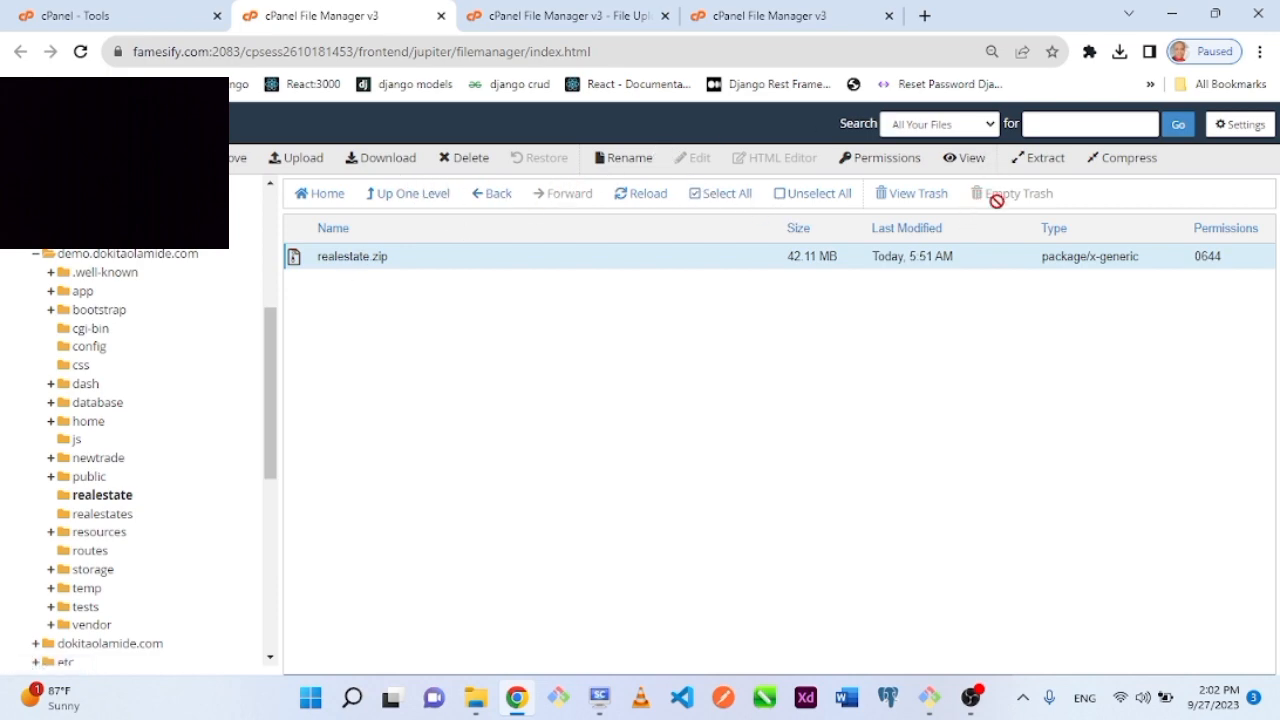
Extract realestate.zip into /demo.dokitaolamide.com/realestate
click(1040, 158)
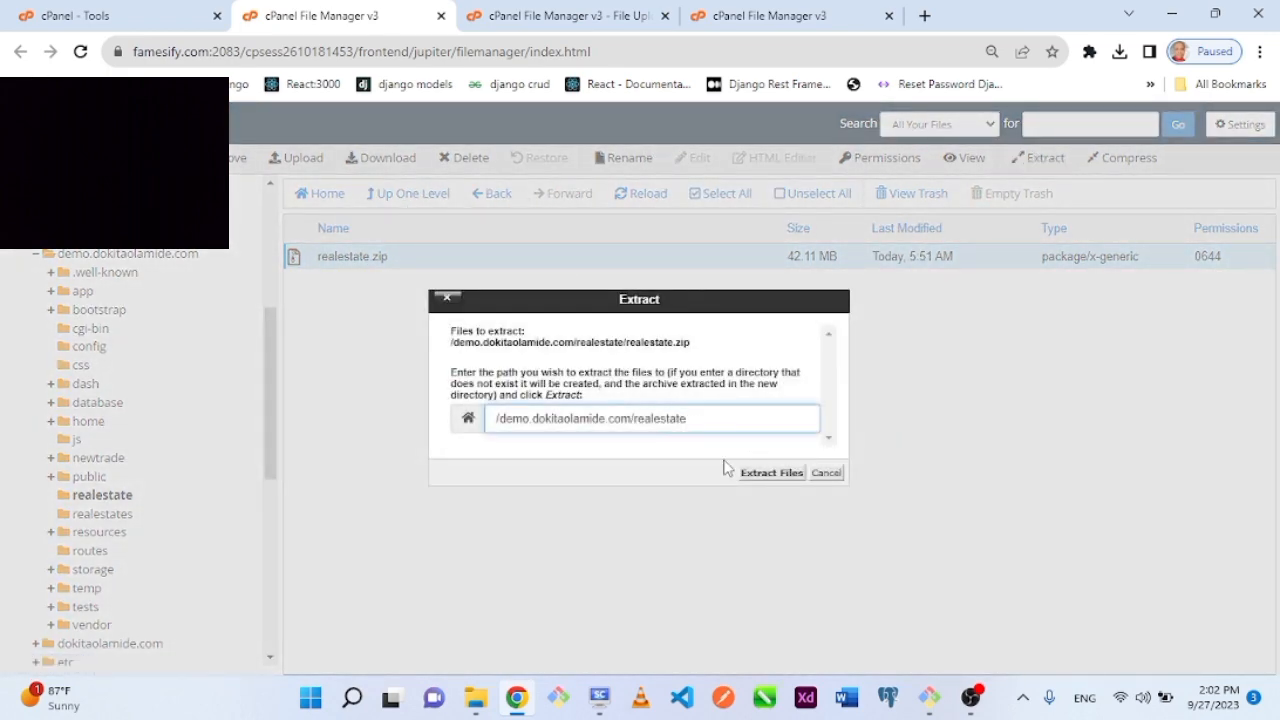
drag(688, 421, 635, 421)
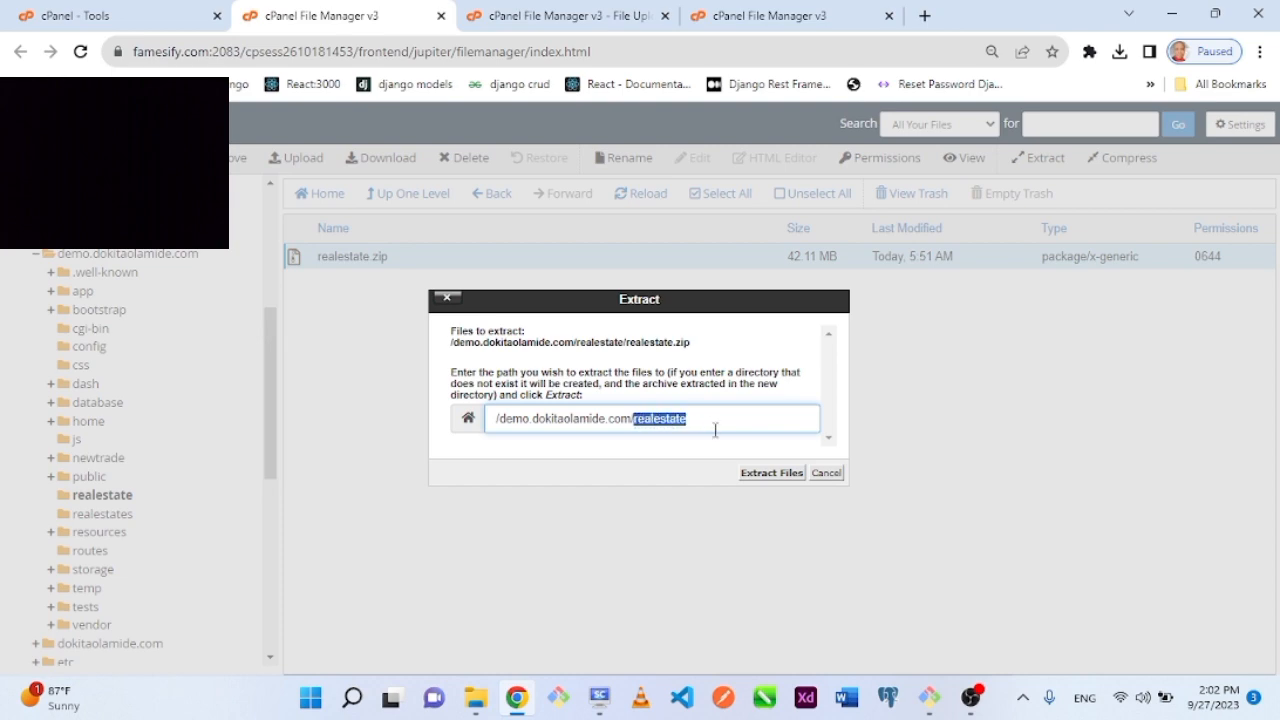
click(715, 430)
click(750, 474)
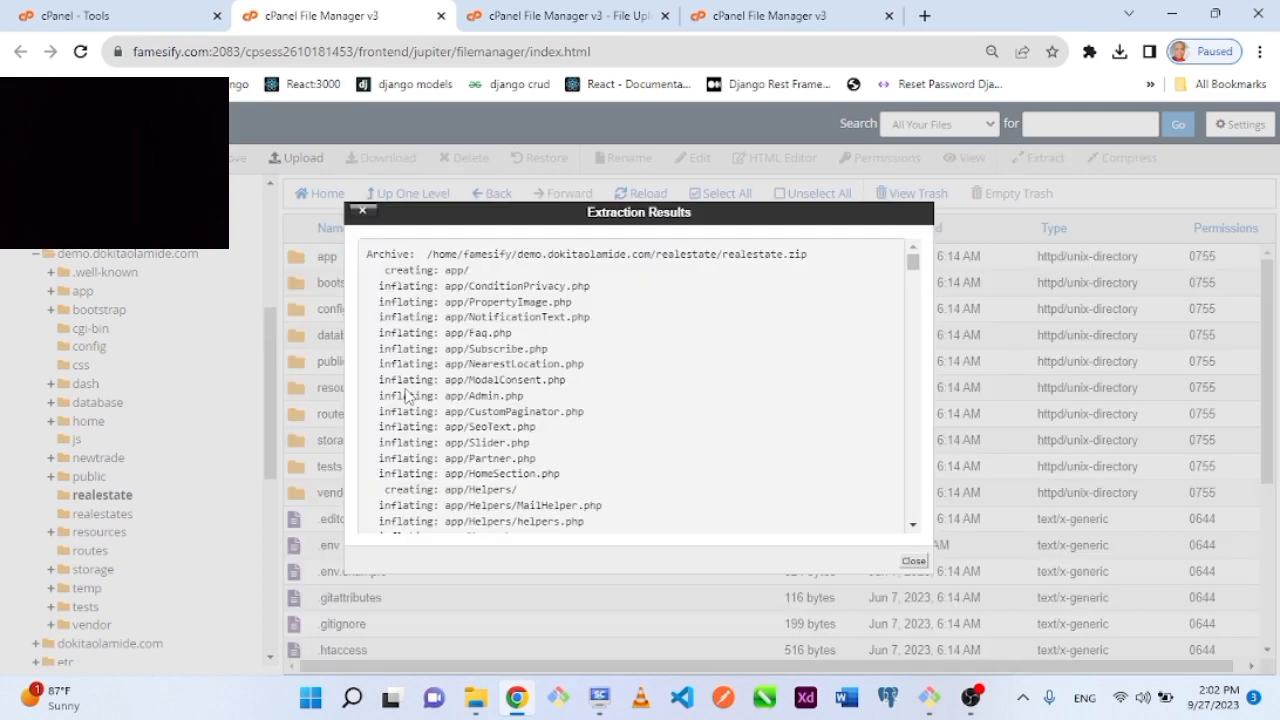
Close the extraction results and return to the cPanel tools page
click(914, 561)
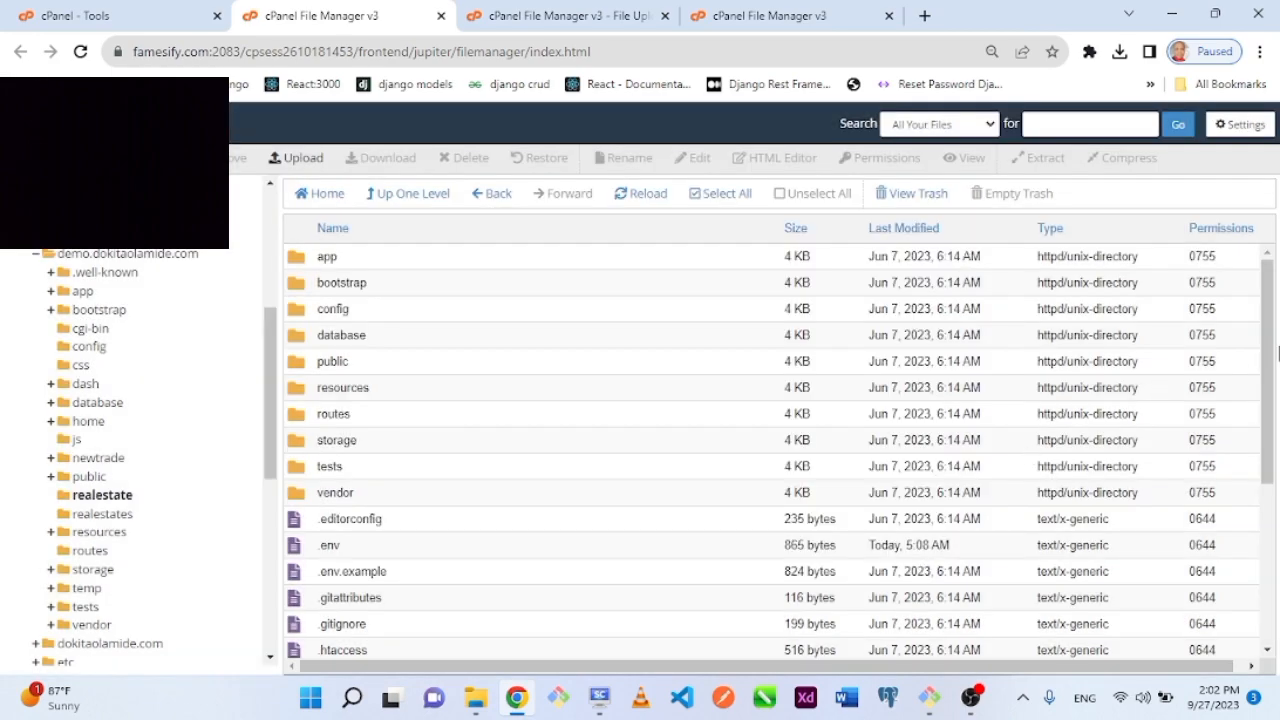
drag(1277, 350, 1250, 350)
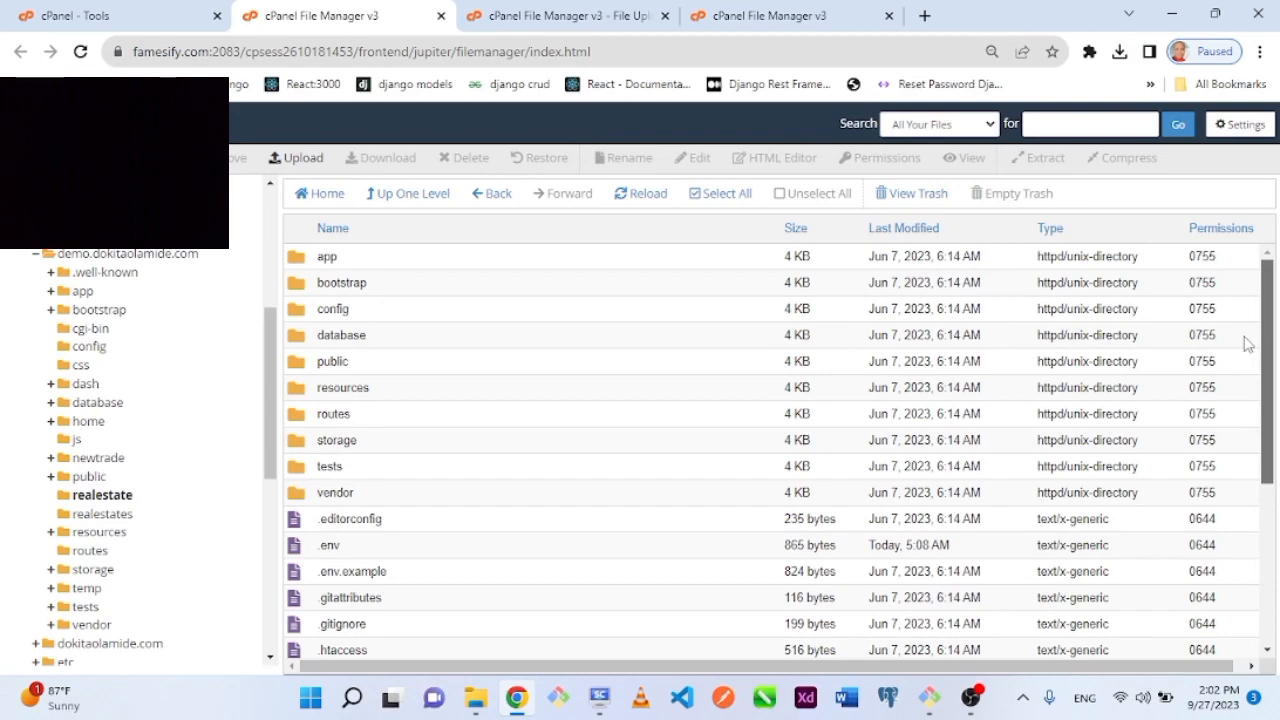
scroll(1245, 375, down, 1)
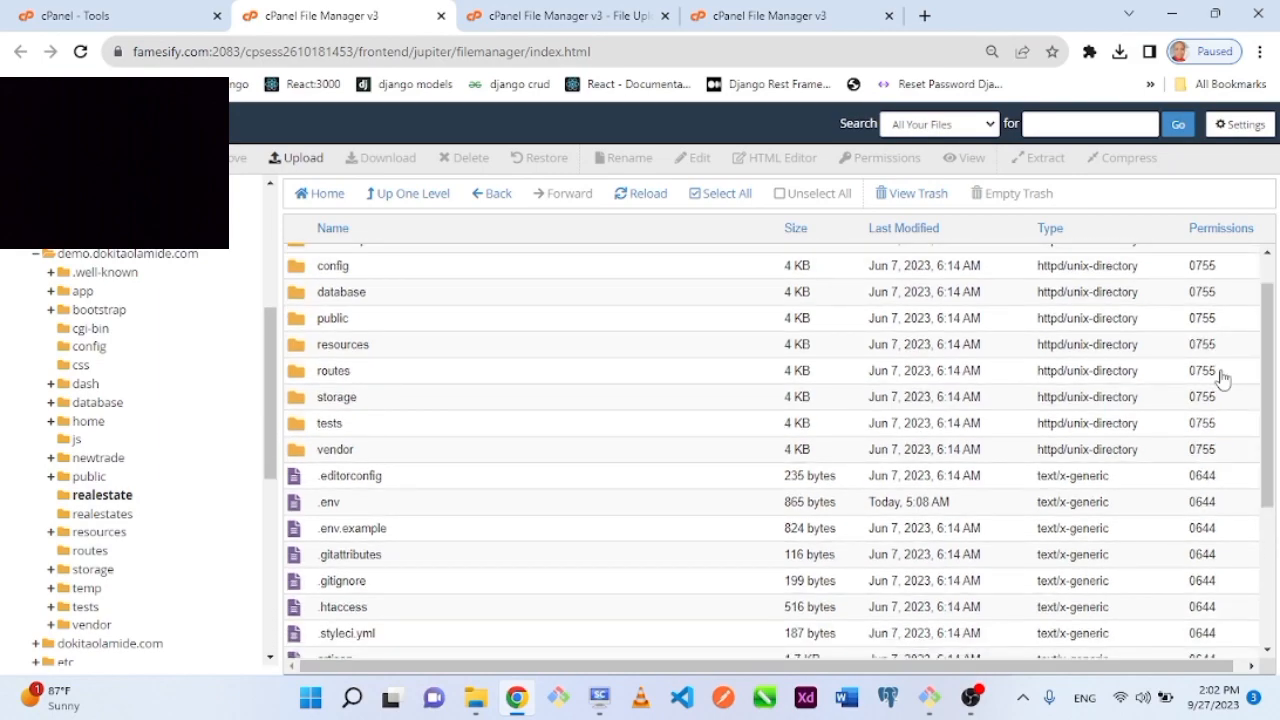
click(90, 27)
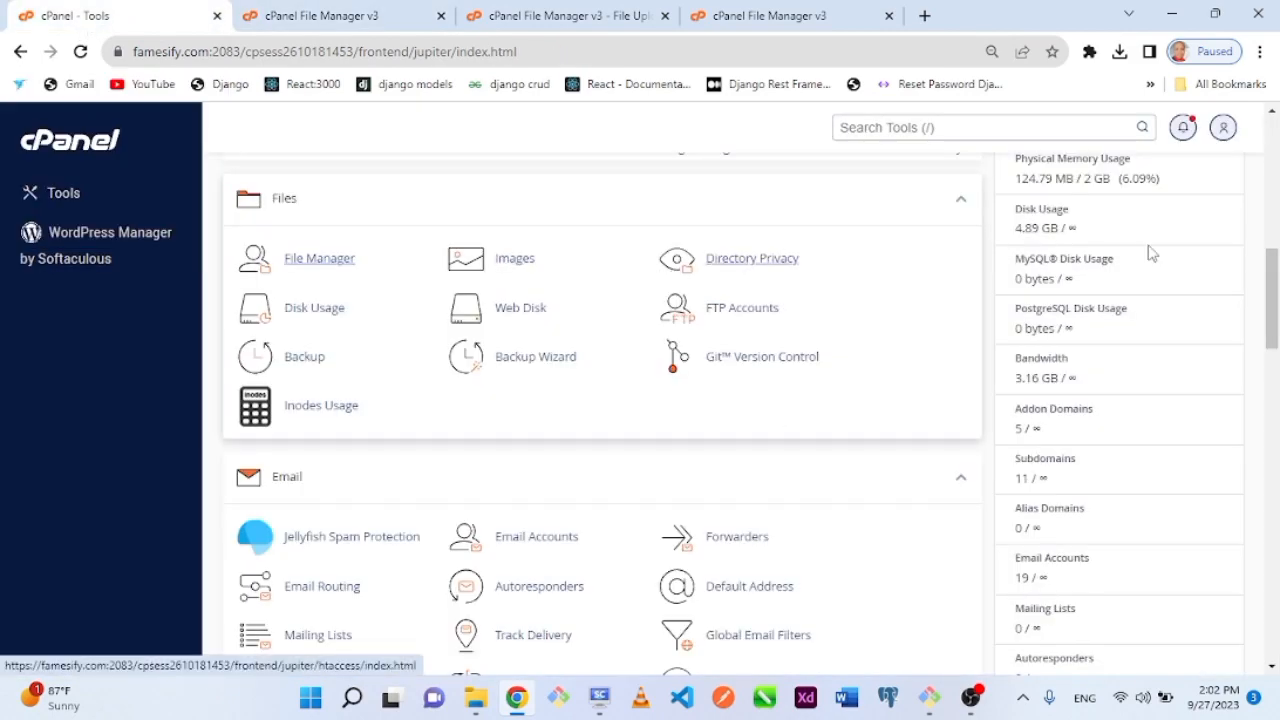
Create the MySQL database famesify_estate by entering 'estate', then go back to MySQL Databases
drag(1272, 300, 1270, 400)
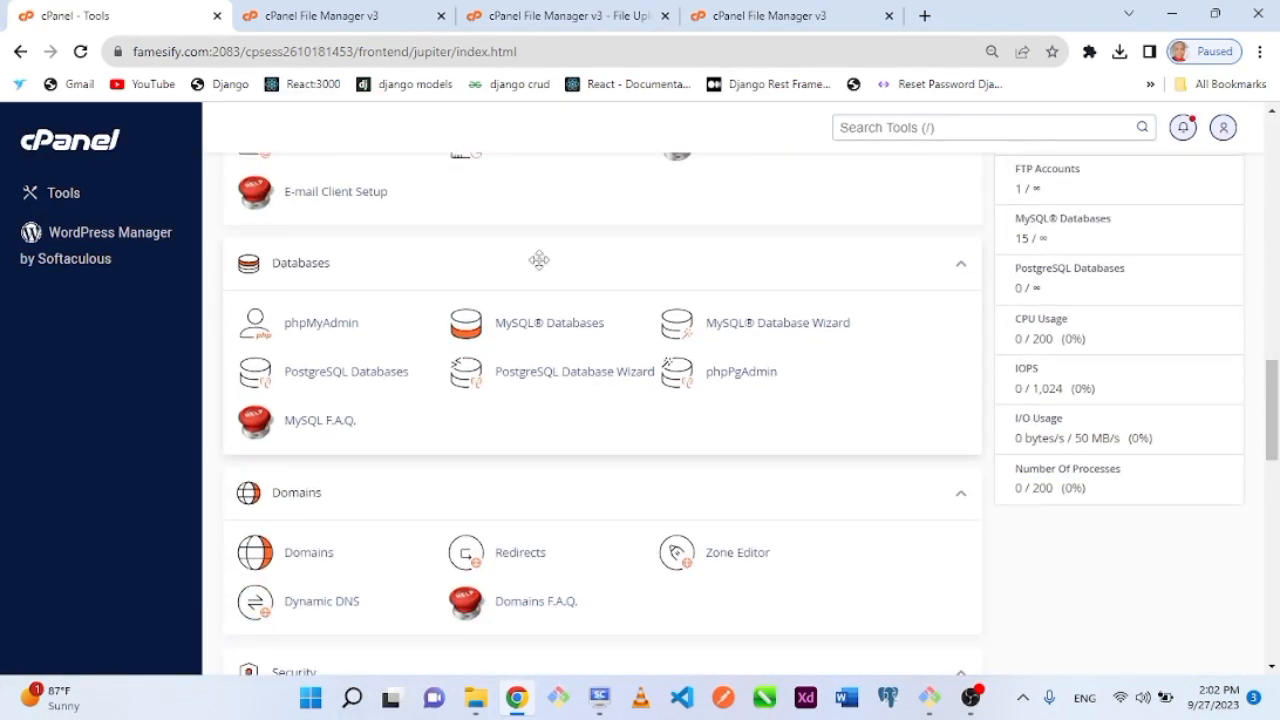
click(563, 326)
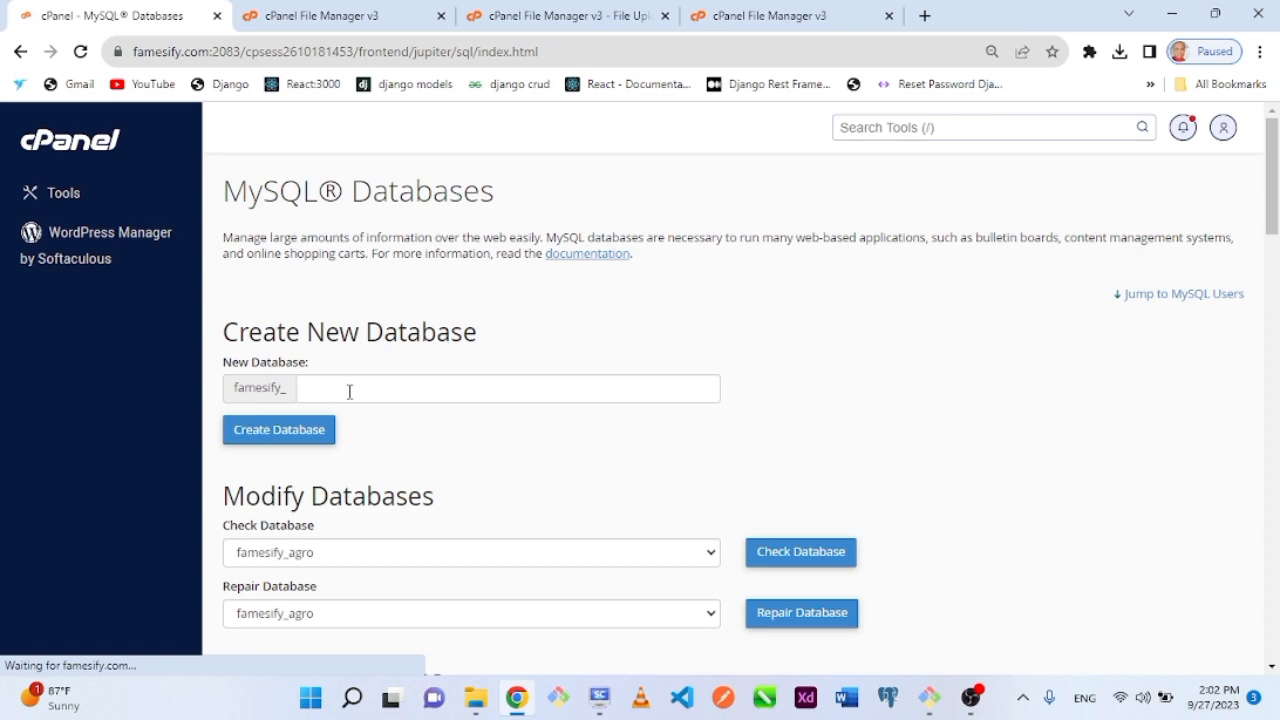
click(350, 391)
click(620, 429)
click(390, 395)
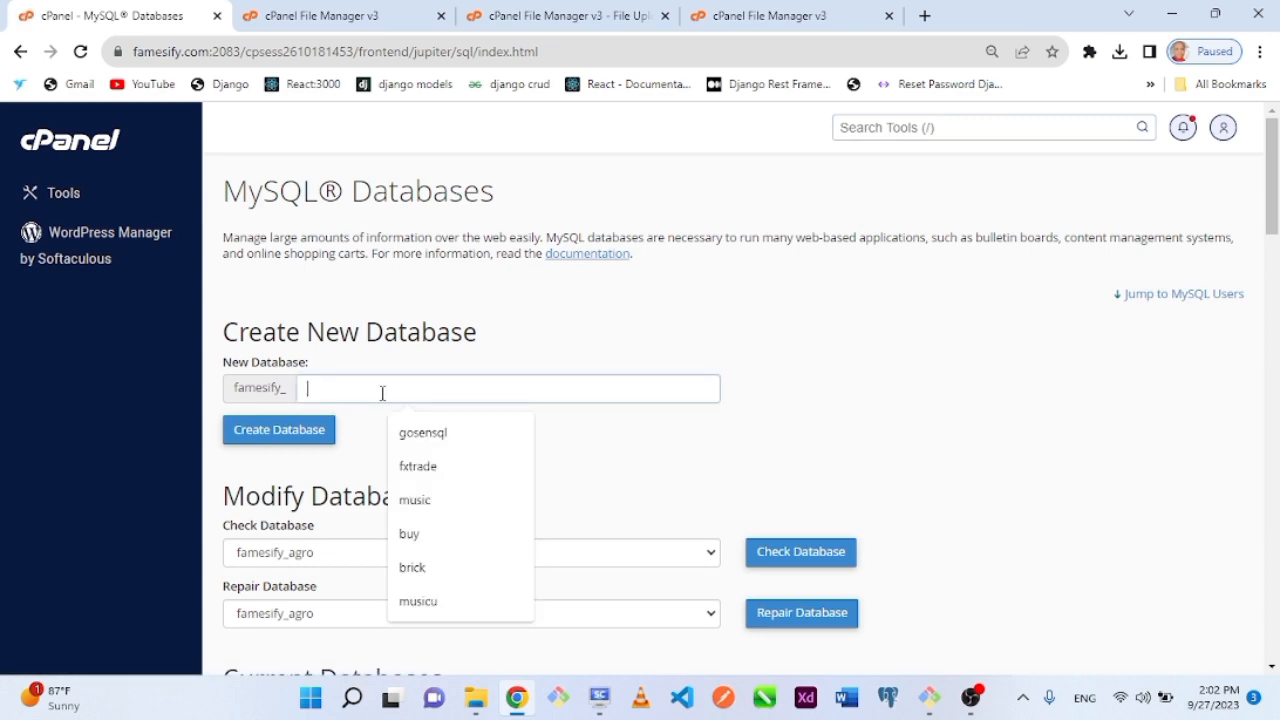
text(es)
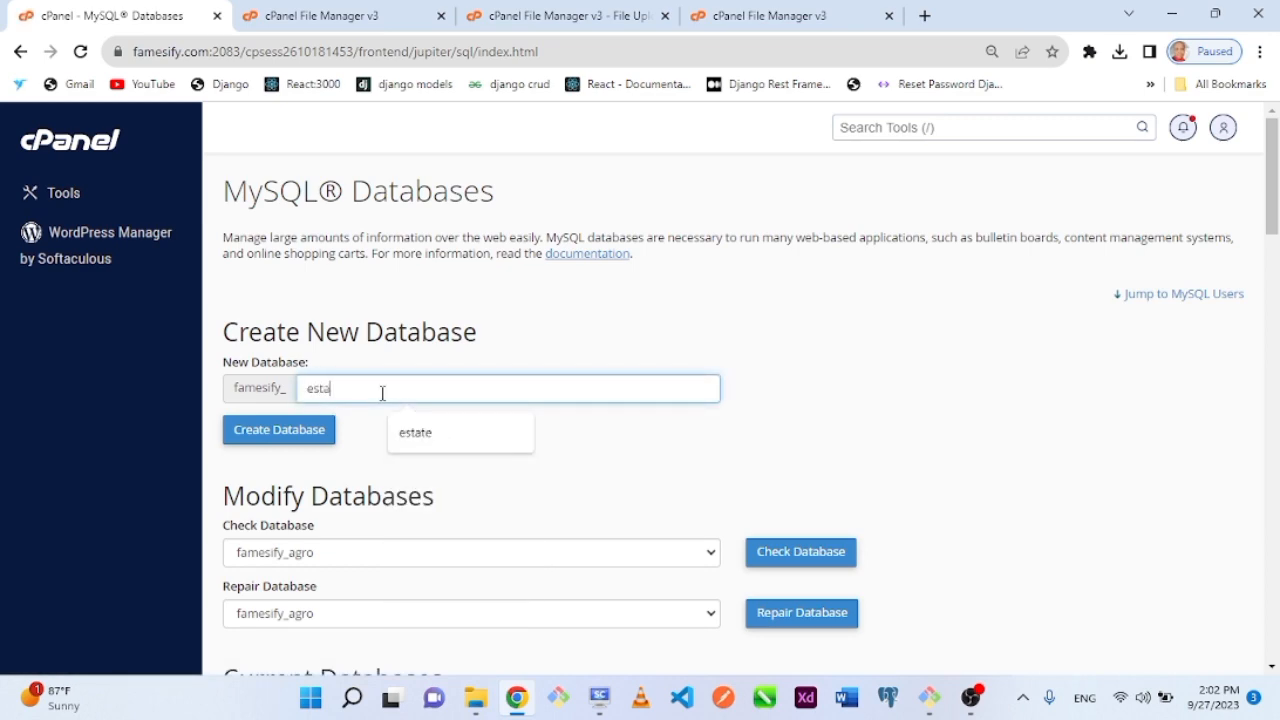
text(ta)
click(471, 447)
click(270, 433)
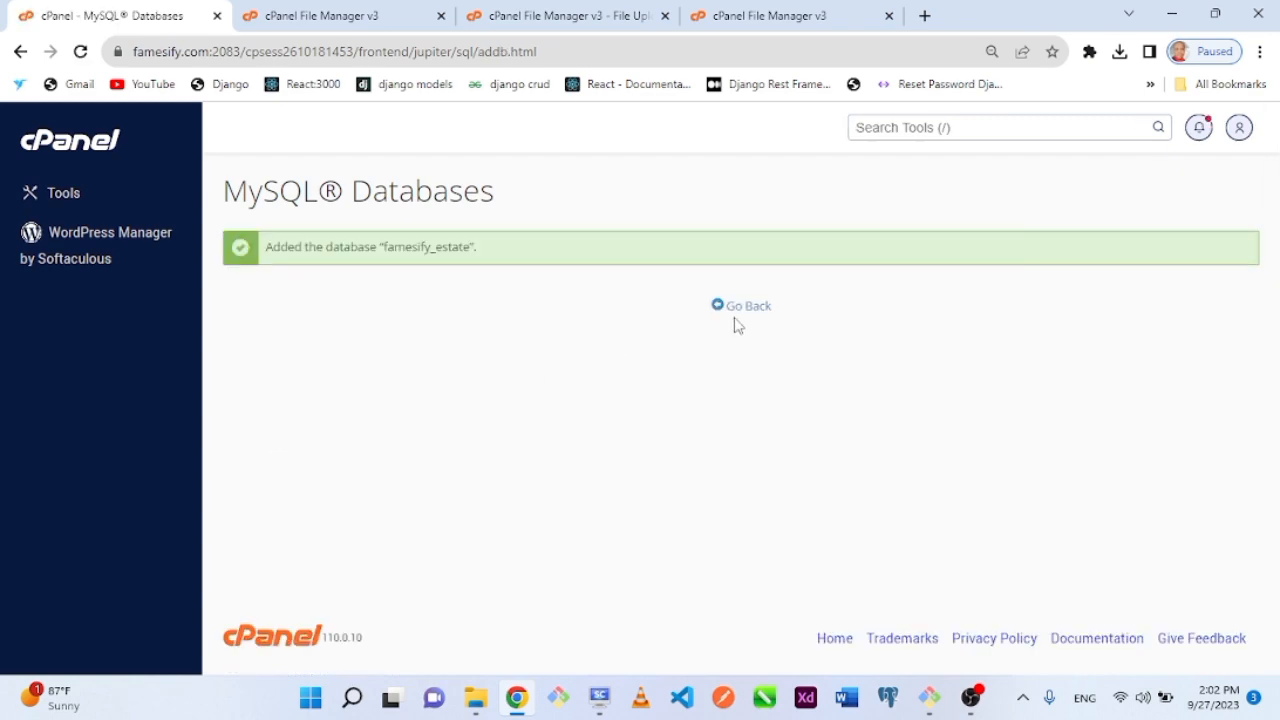
click(740, 310)
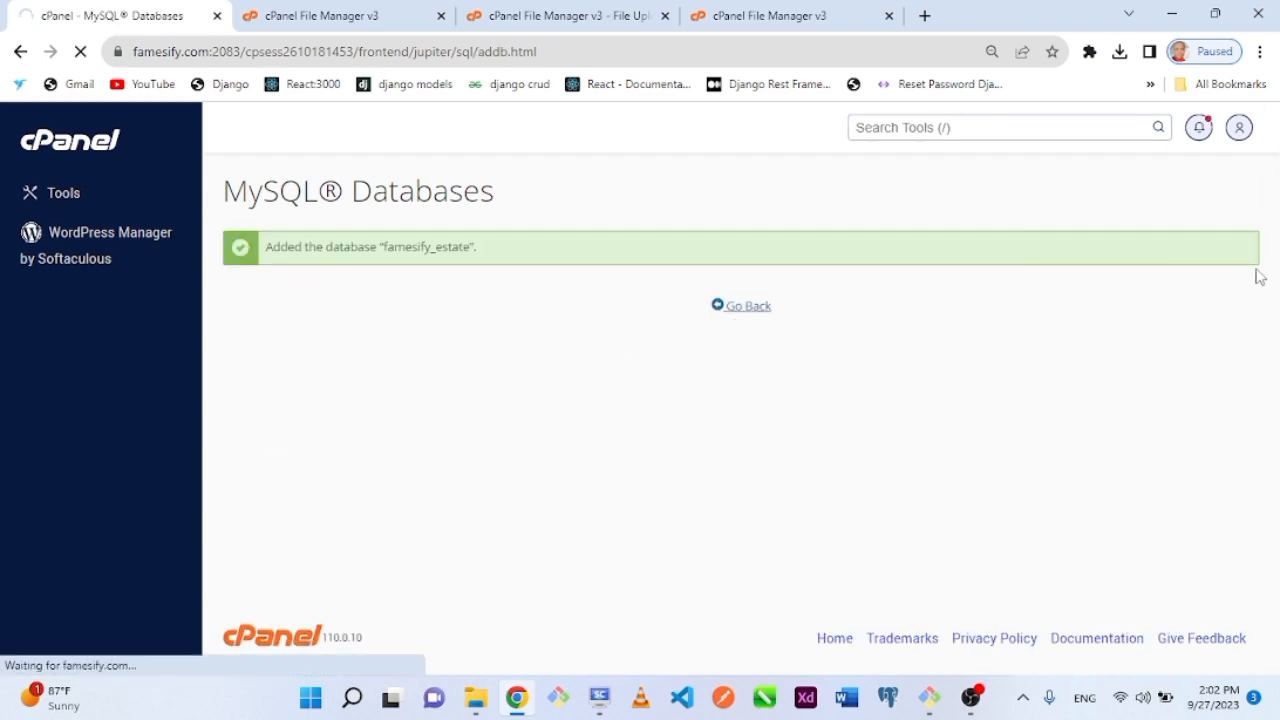
Enter 'estateuser' as the new MySQL user's username
scroll(1273, 450, down, 3)
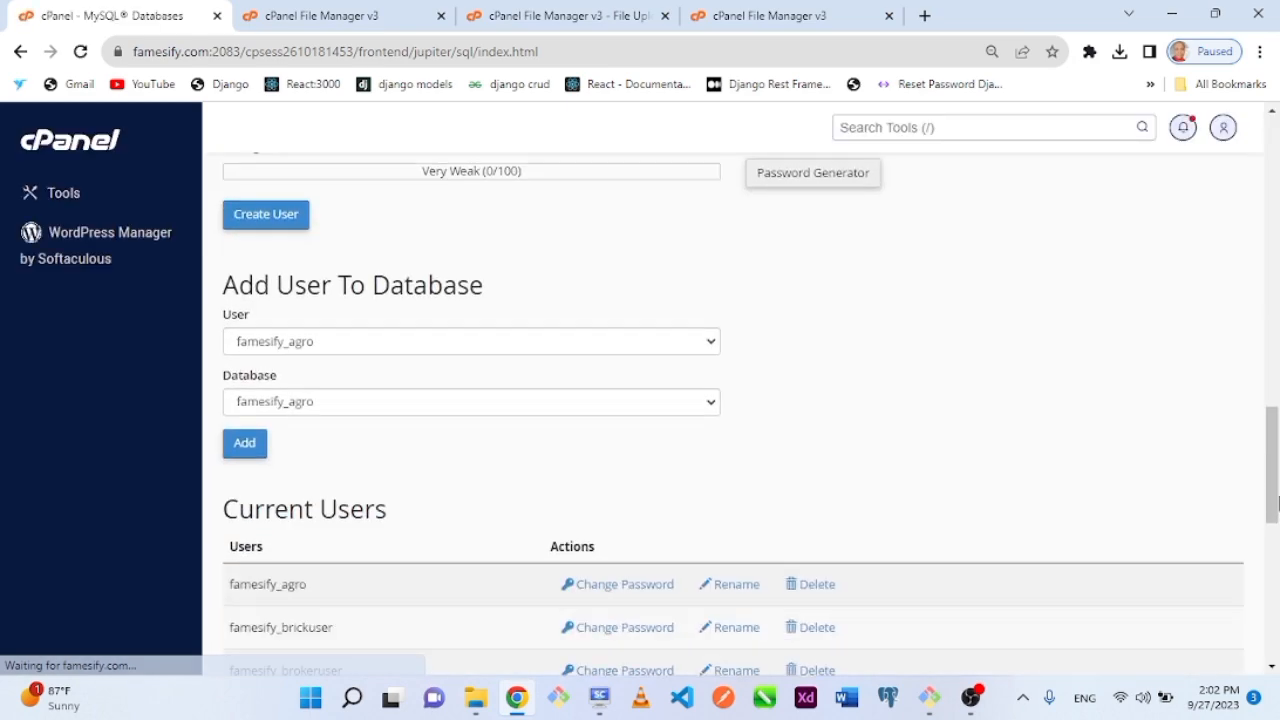
scroll(1273, 450, up, 4)
click(366, 335)
text(estateuse)
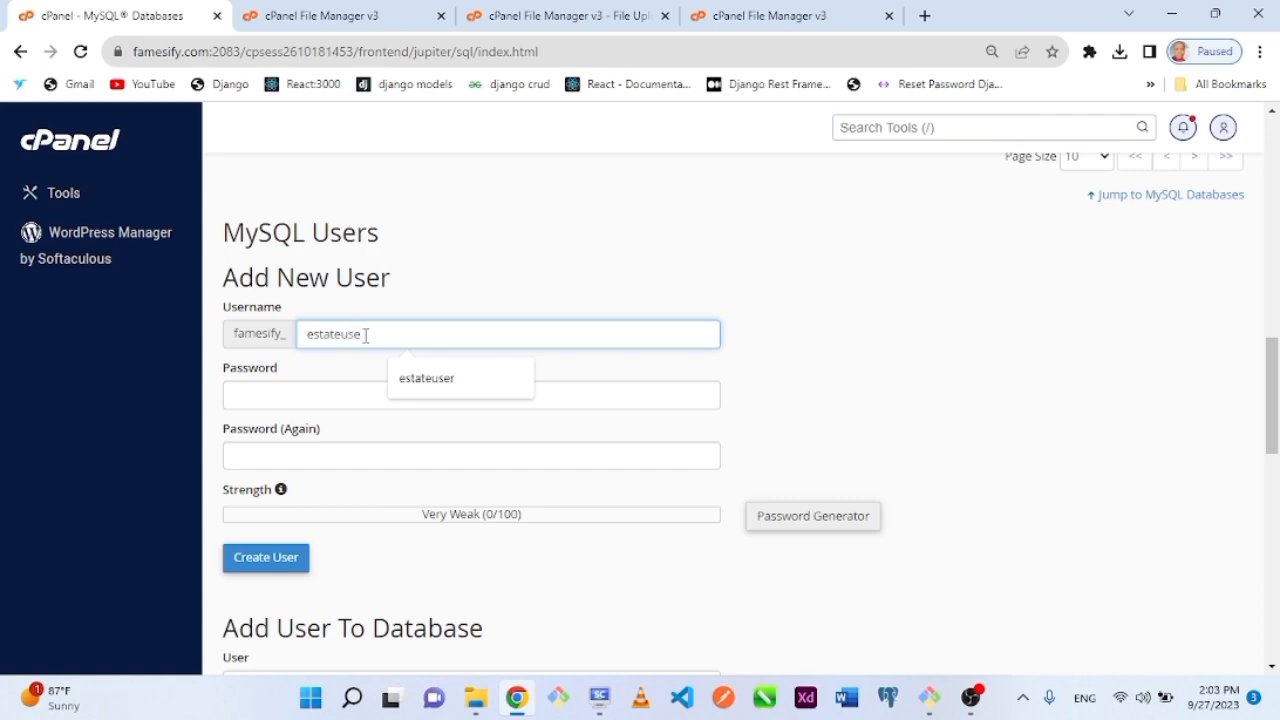
text(r)
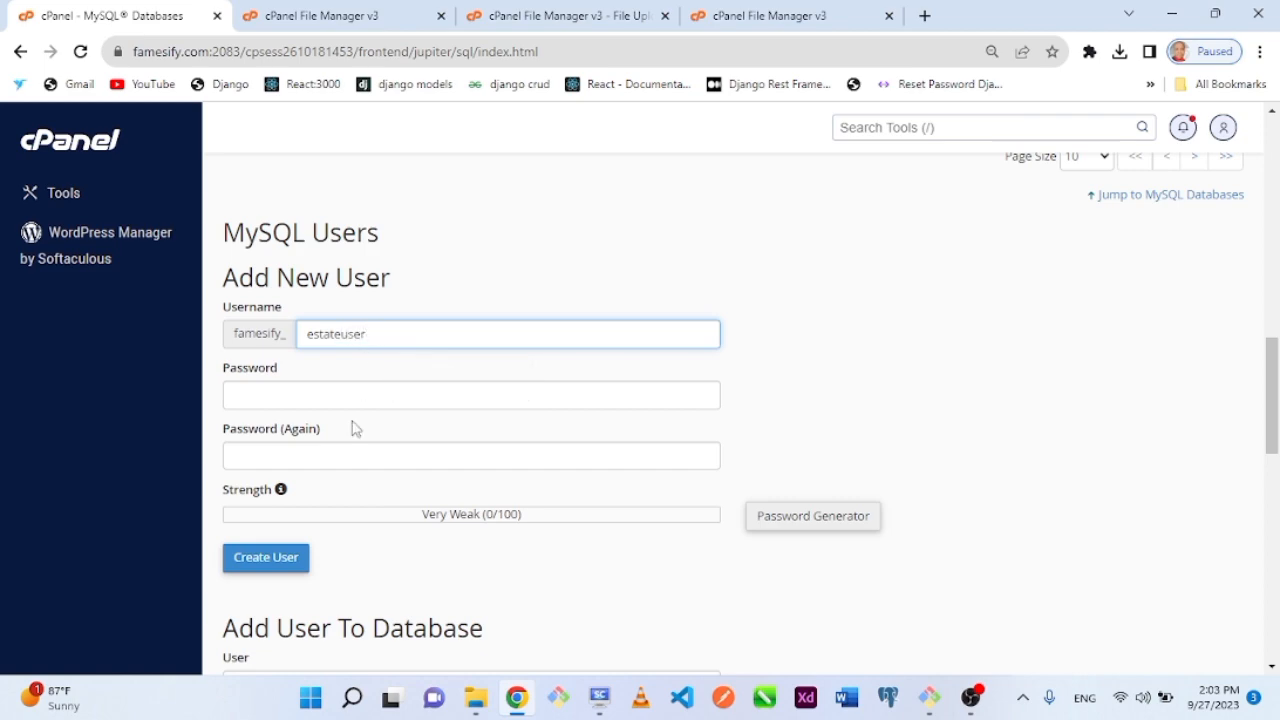
Generate a random password repeatedly in the Password Generator
click(823, 528)
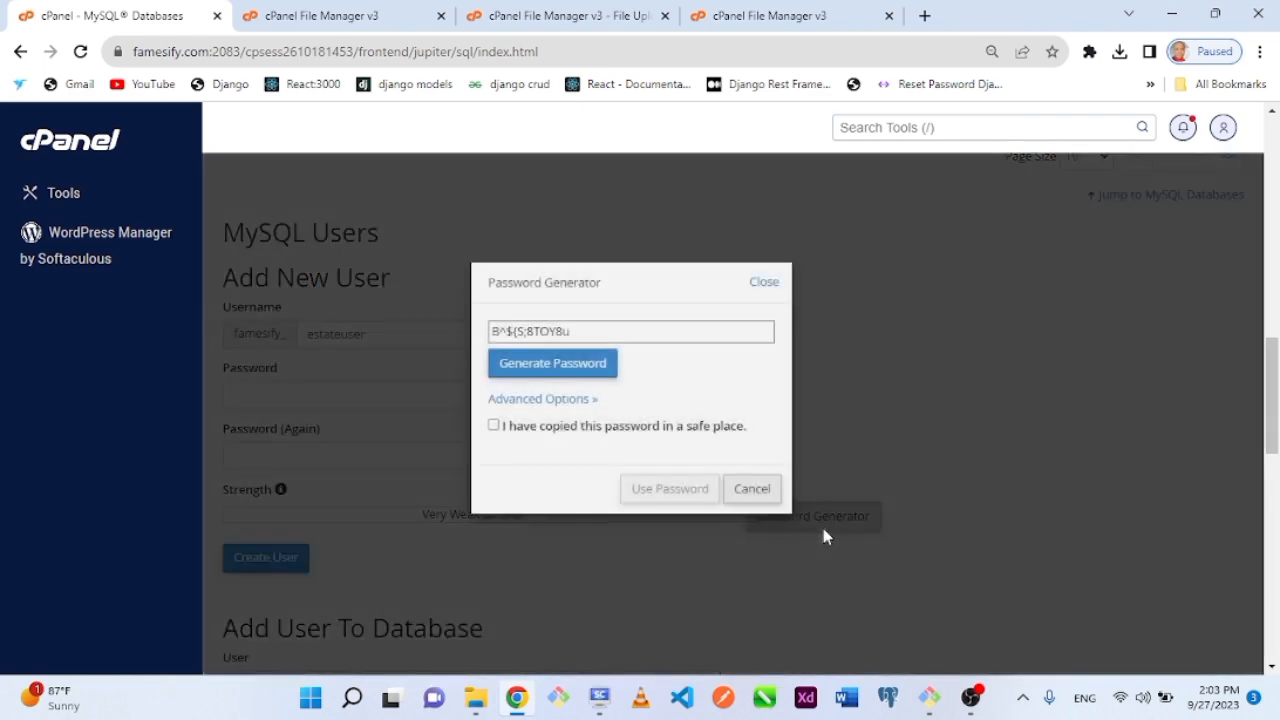
click(599, 338)
click(597, 363)
click(597, 363)
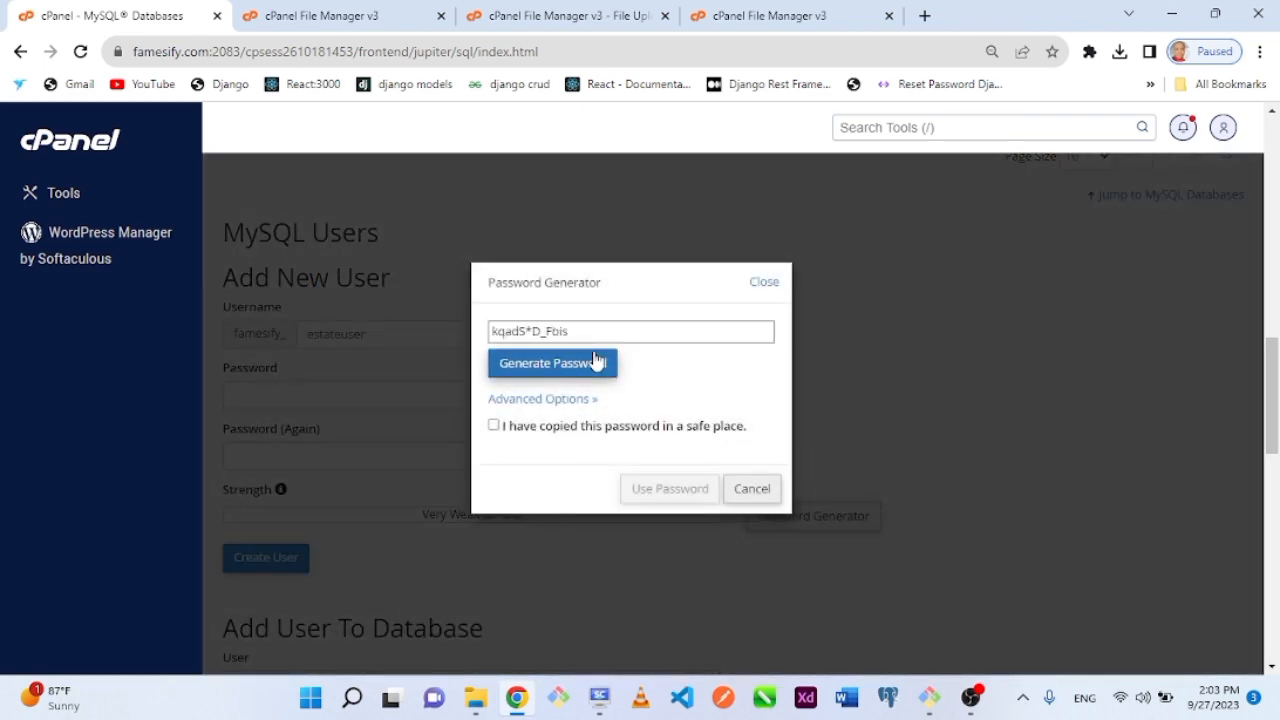
click(597, 363)
click(596, 362)
click(596, 362)
click(596, 362)
click(596, 362)
click(596, 362)
click(596, 362)
click(596, 362)
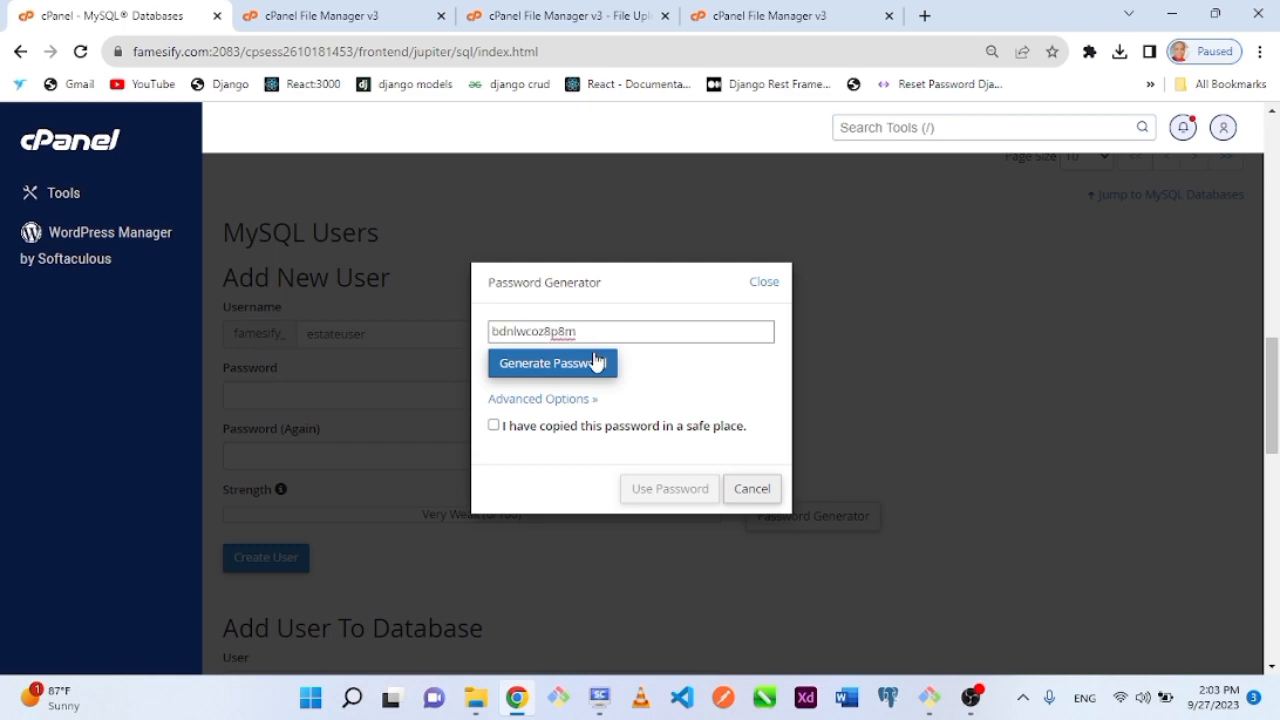
click(596, 362)
click(596, 362)
click(596, 362)
click(596, 362)
click(596, 362)
click(596, 362)
click(596, 362)
click(596, 362)
click(596, 362)
click(596, 362)
click(596, 362)
click(596, 362)
click(596, 362)
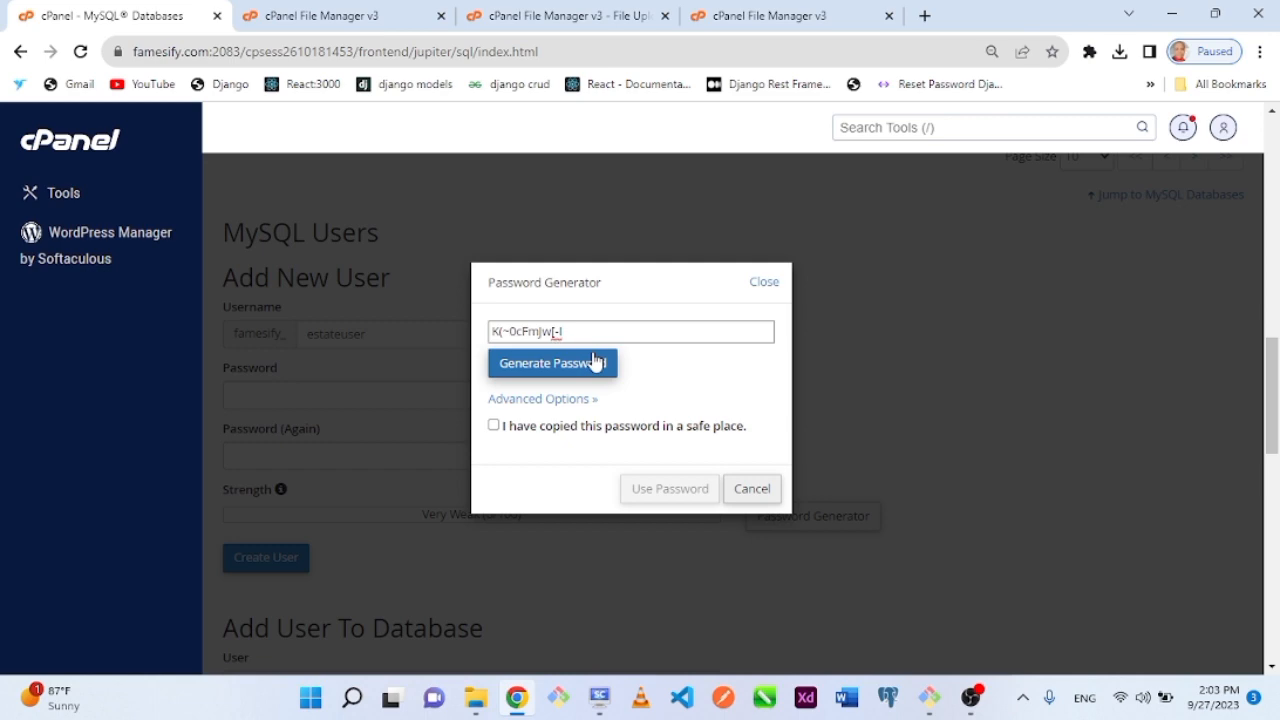
click(596, 362)
click(596, 362)
click(596, 362)
click(596, 362)
Copy the generated password, confirm it is saved, and fill both password fields with it
drag(585, 333, 430, 340)
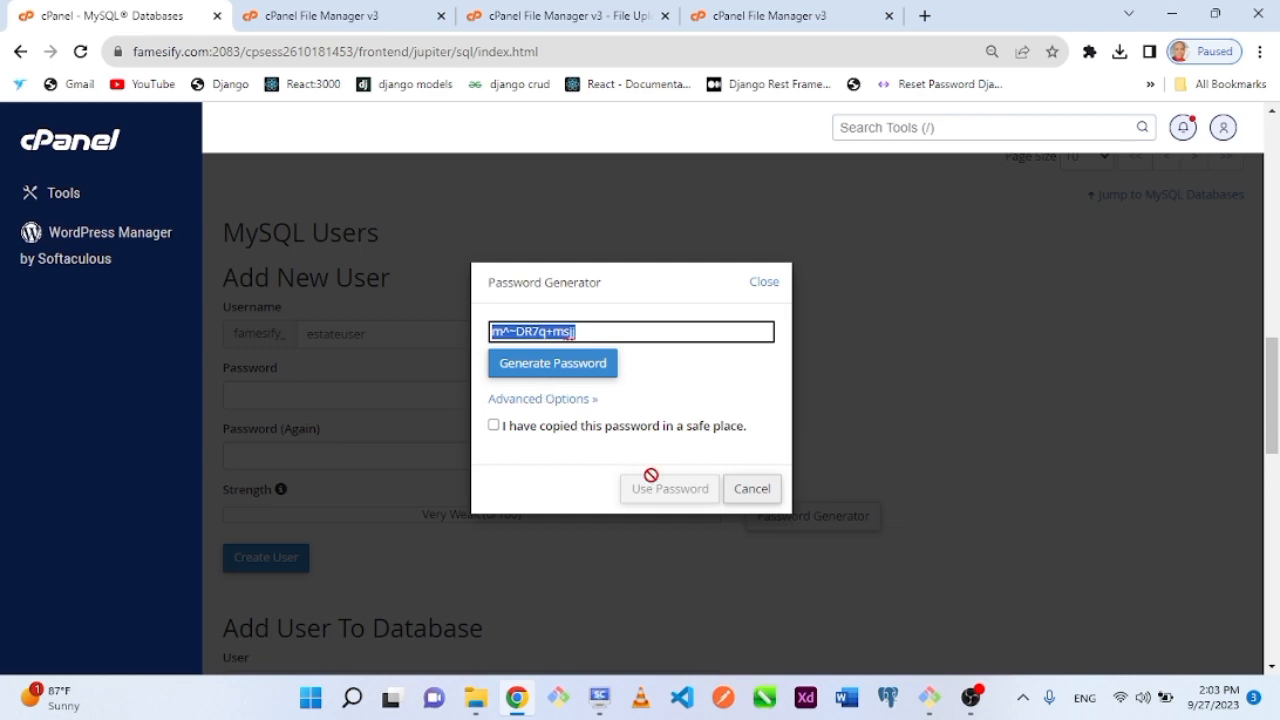
click(493, 425)
click(638, 492)
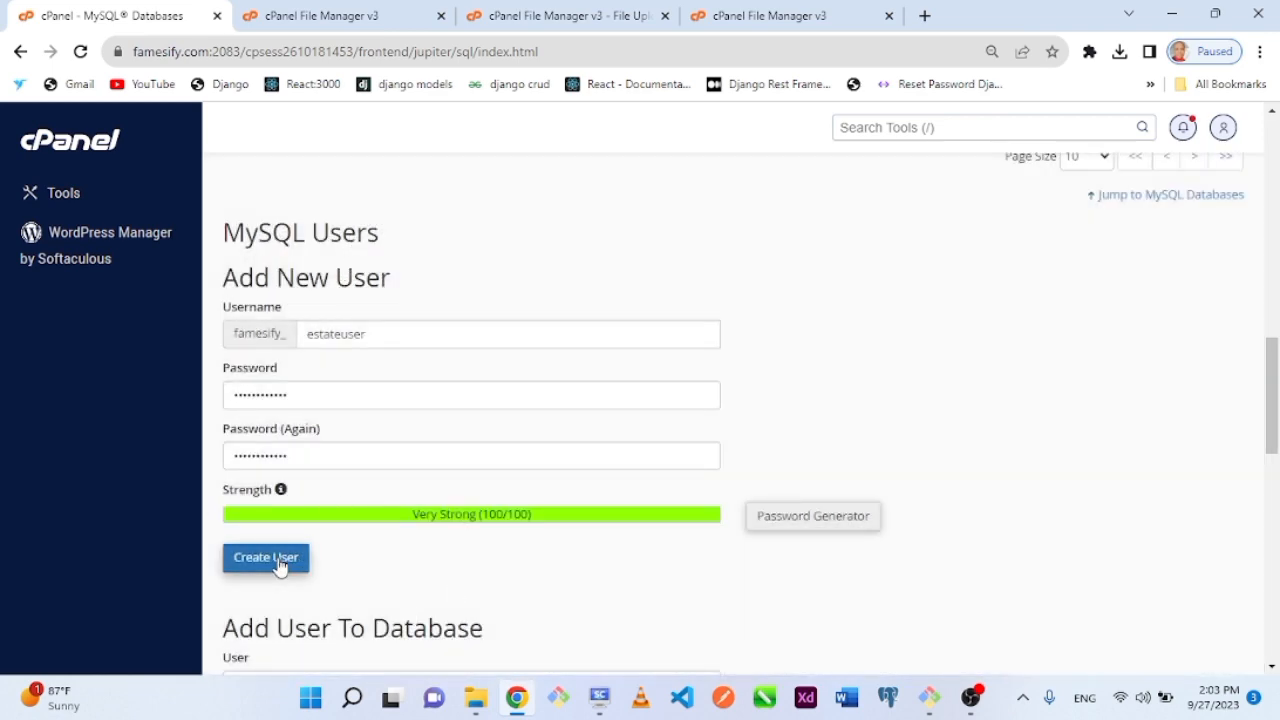
click(926, 16)
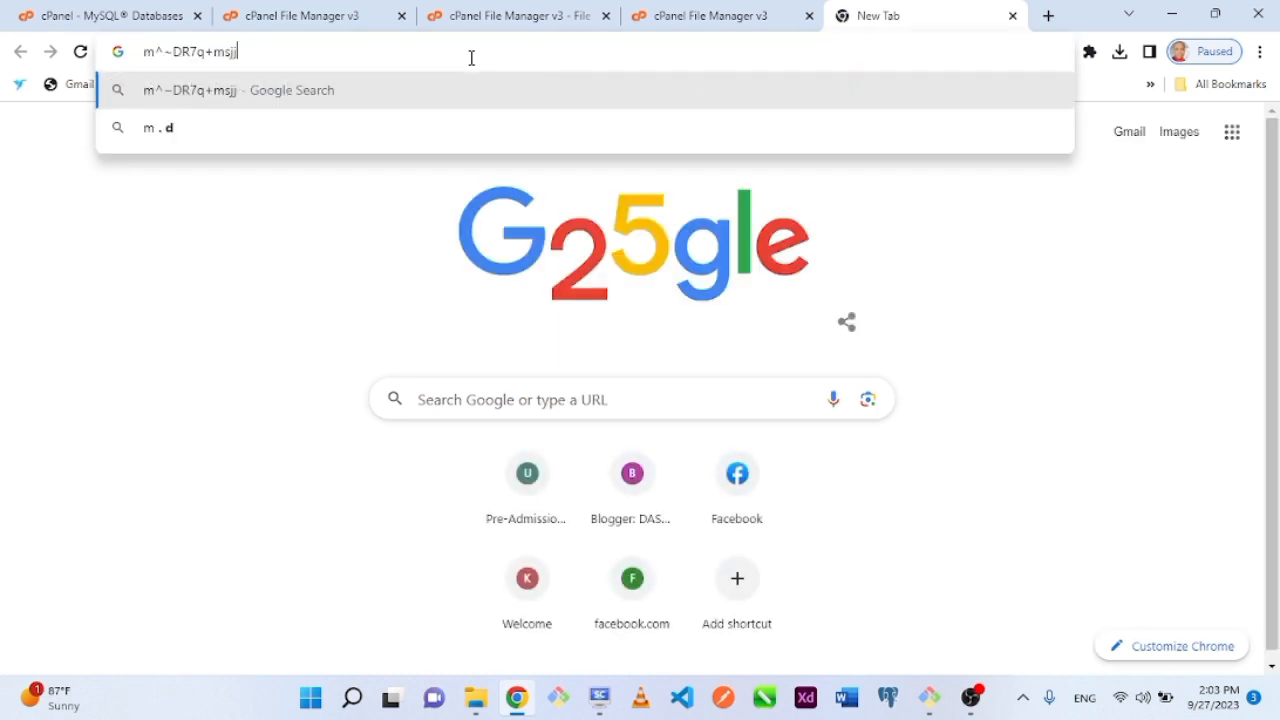
Keep the password in a new tab and create MySQL user famesify_estateuser
click(163, 10)
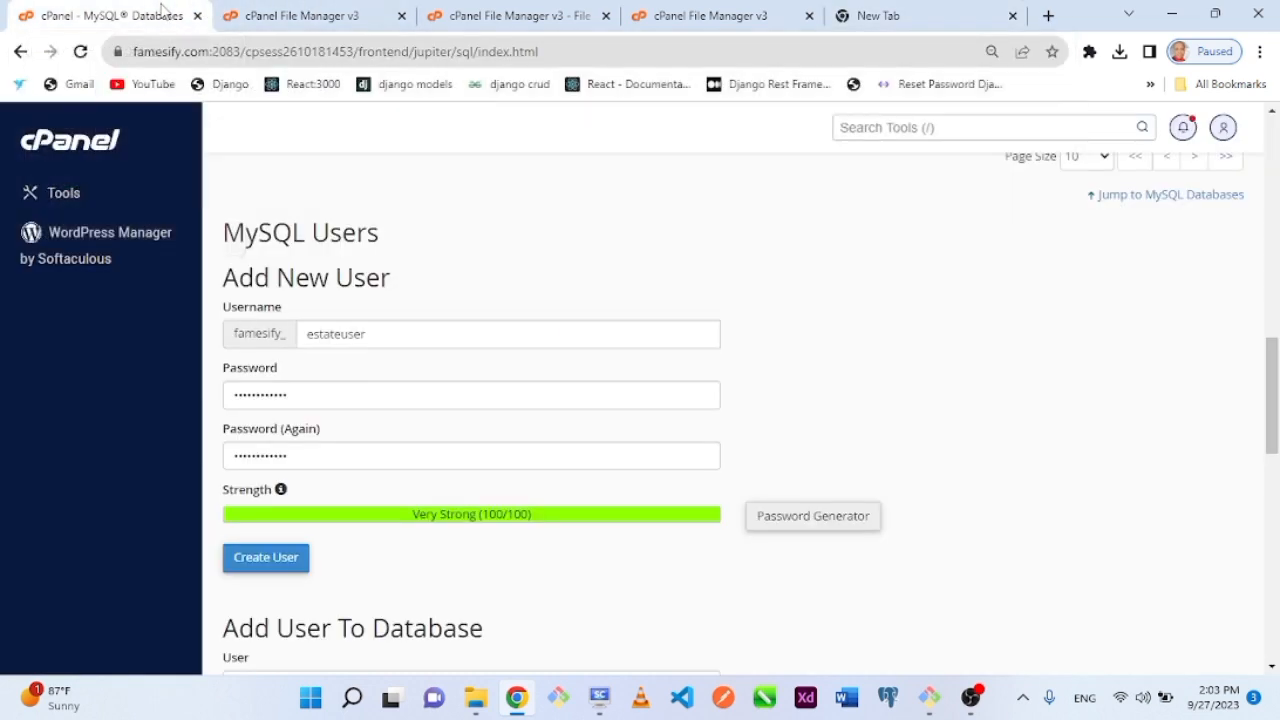
click(302, 568)
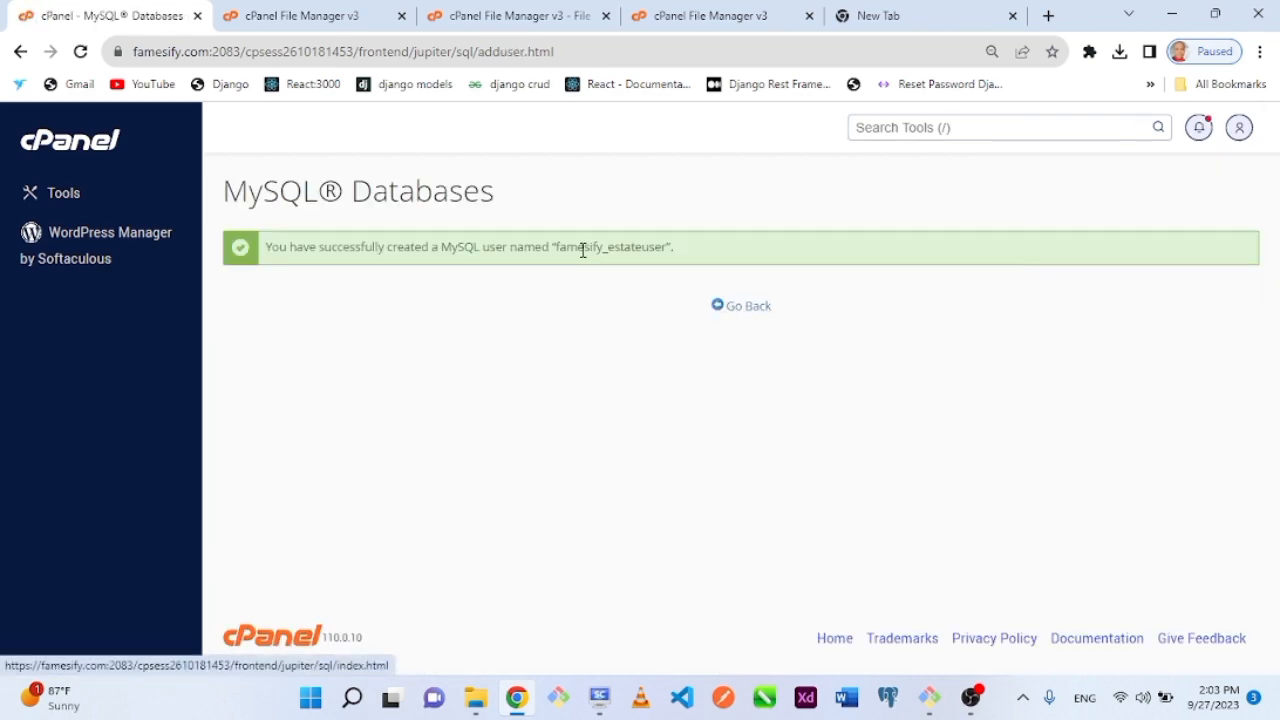
drag(559, 245, 667, 246)
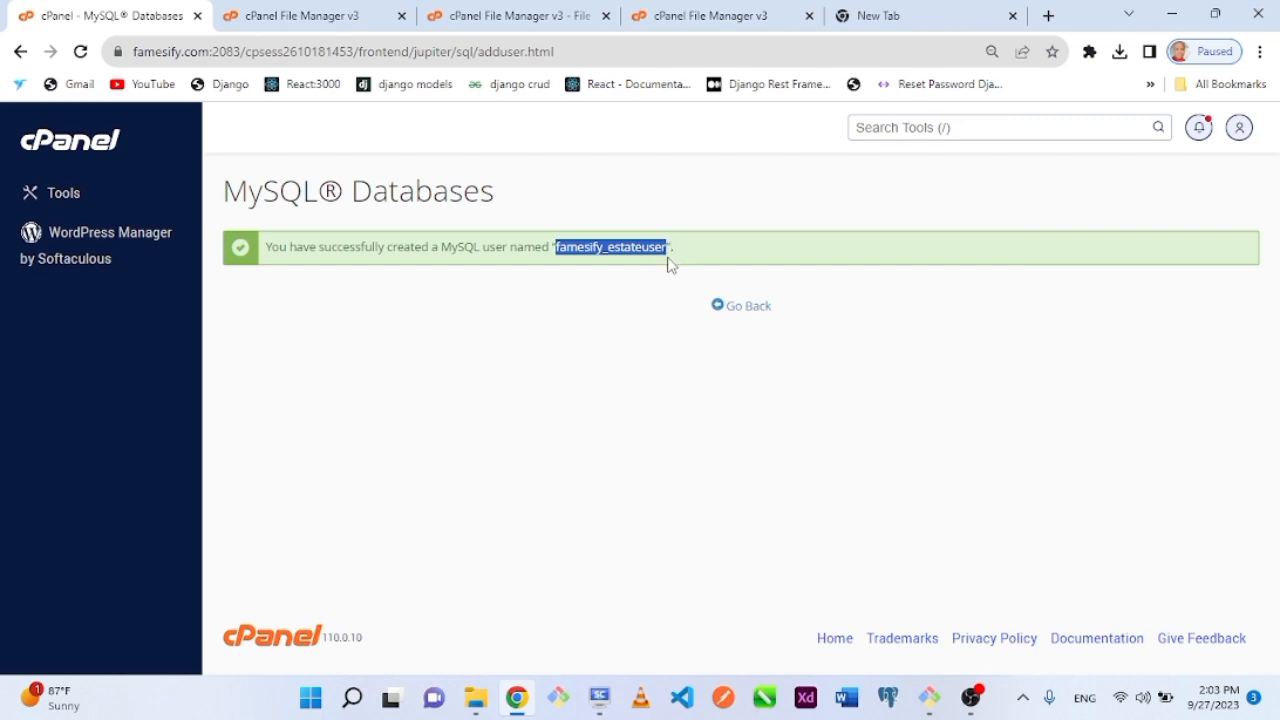
click(702, 328)
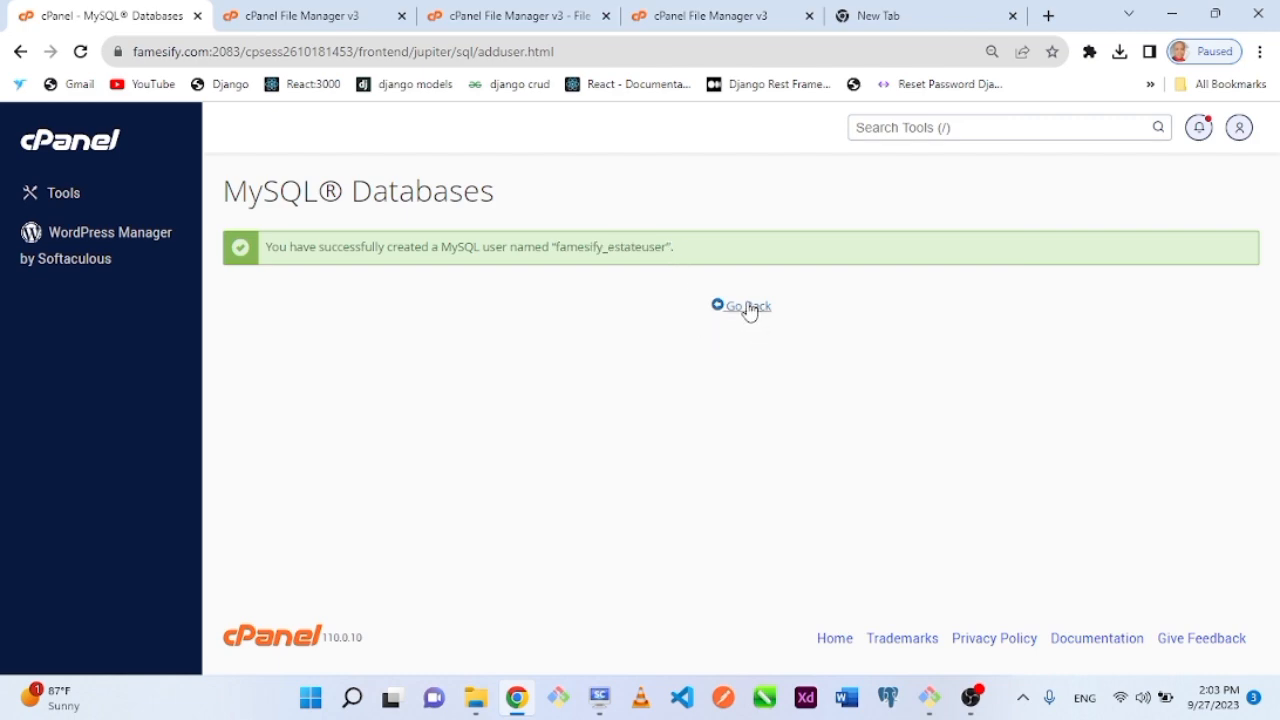
click(748, 306)
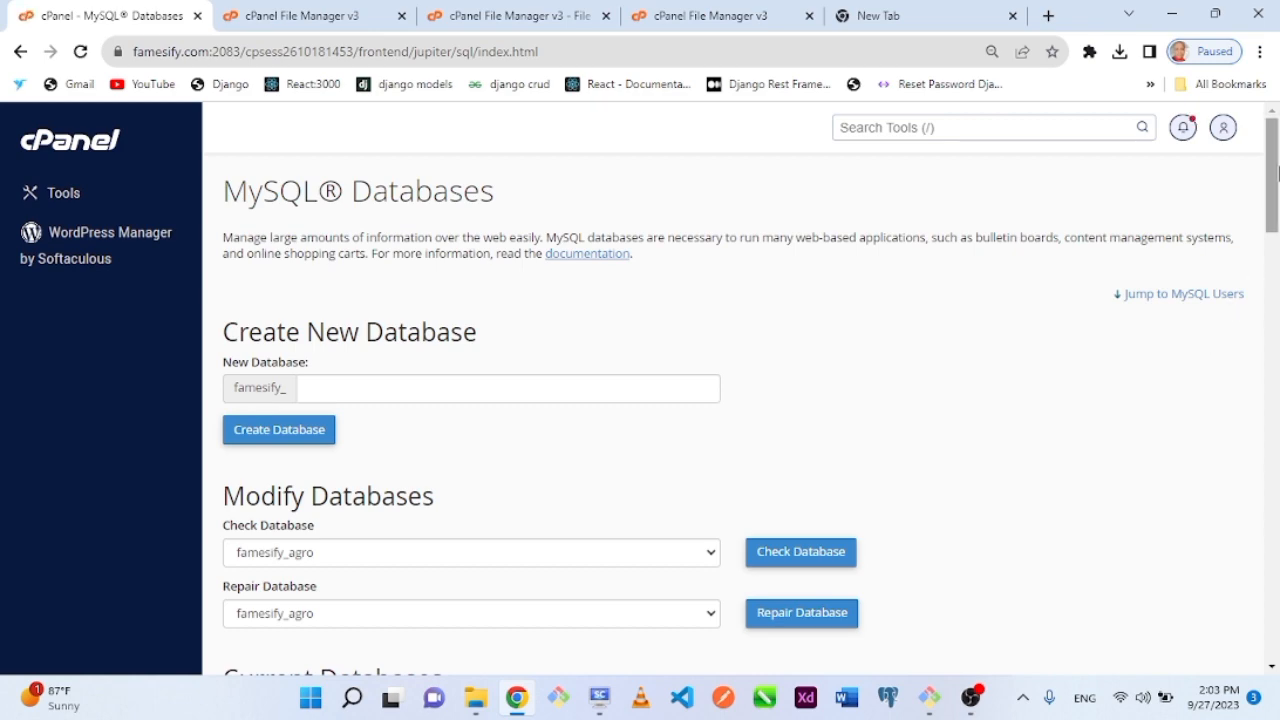
Add user famesify_estateuser to the famesify_estate database
drag(1272, 174, 1275, 458)
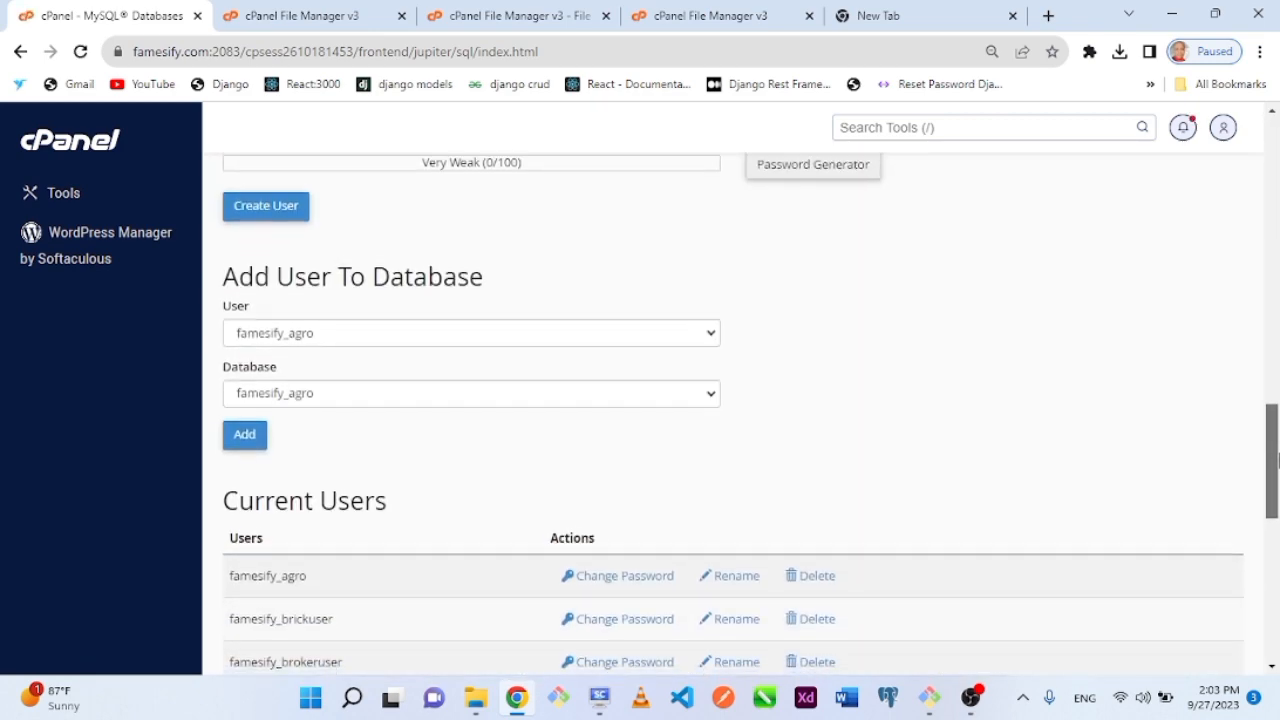
click(565, 330)
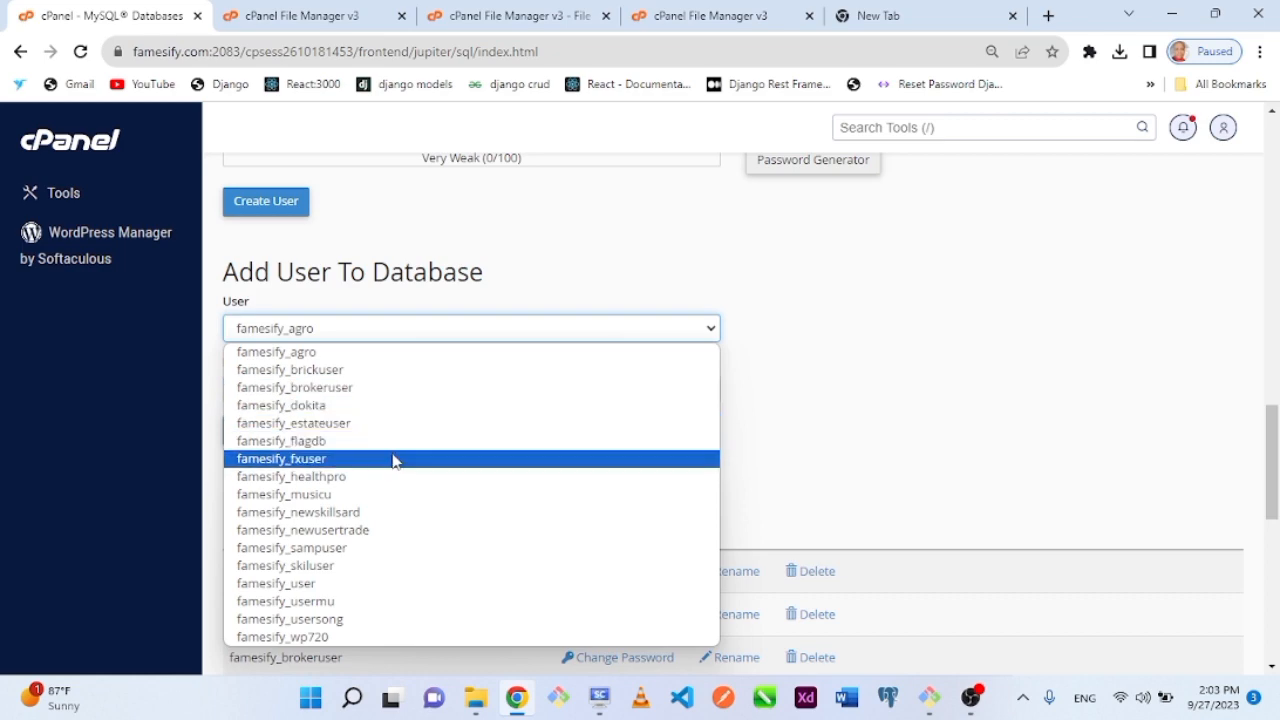
click(377, 422)
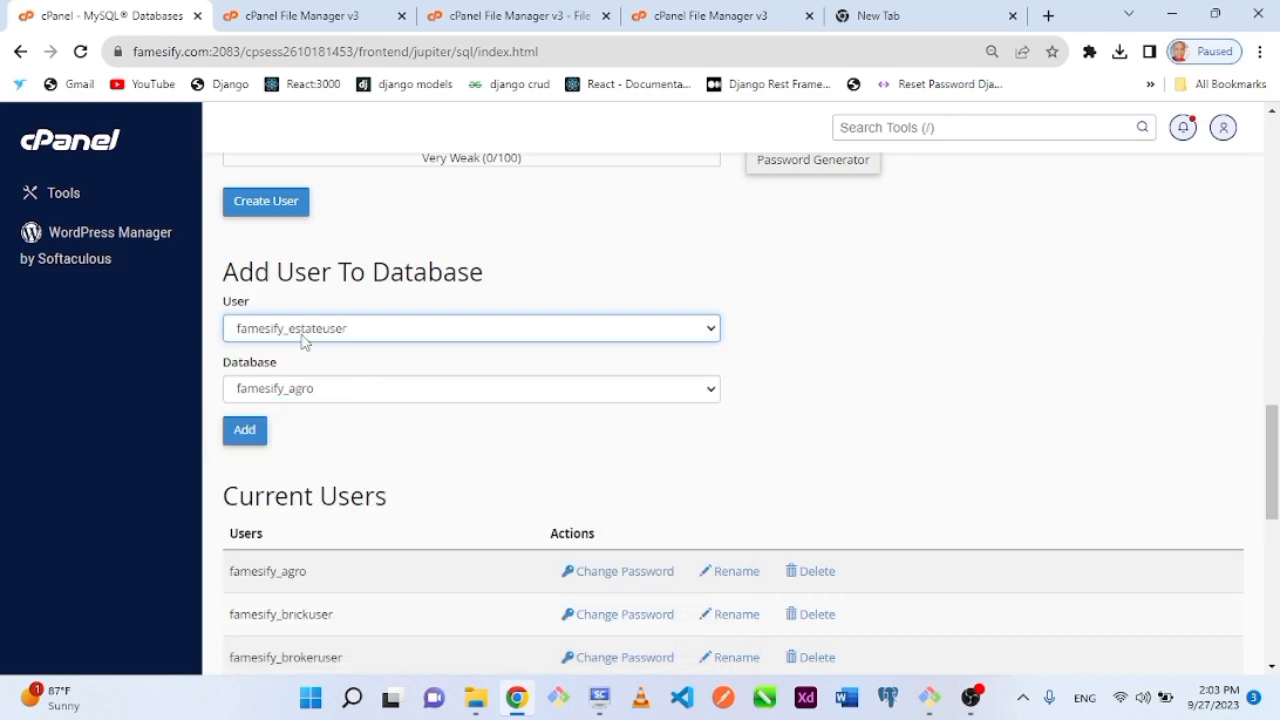
click(398, 394)
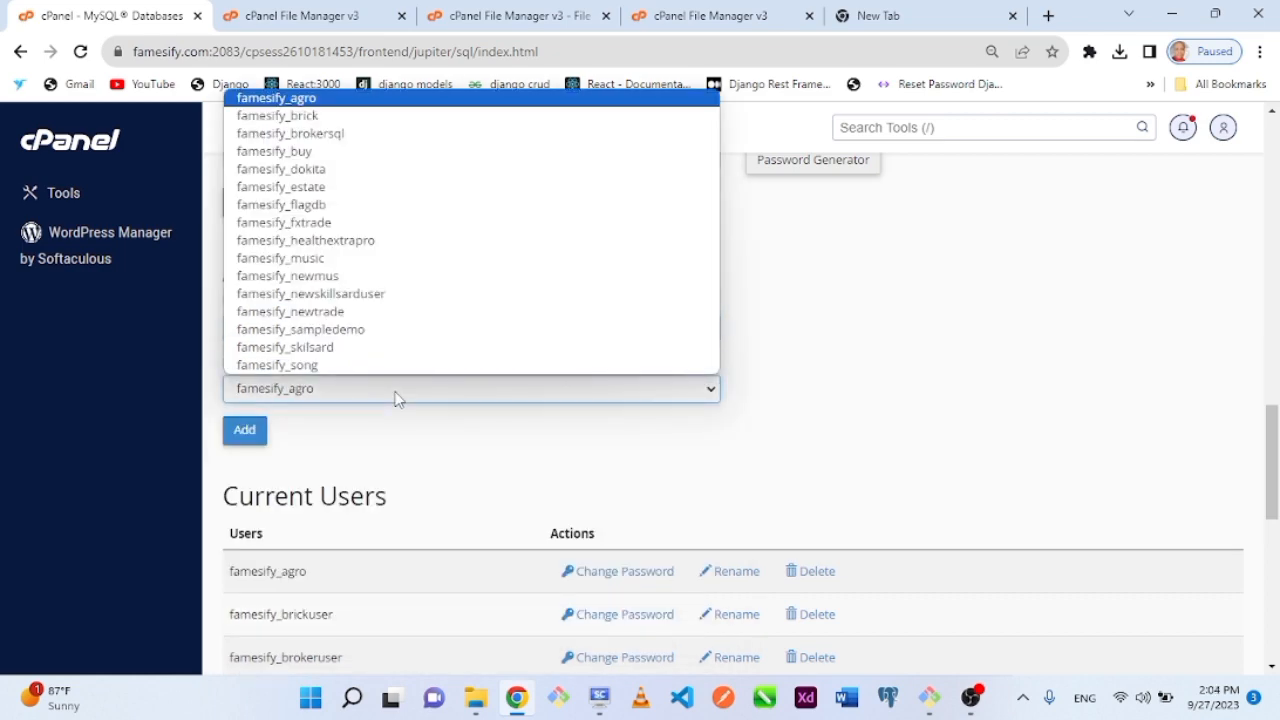
click(306, 187)
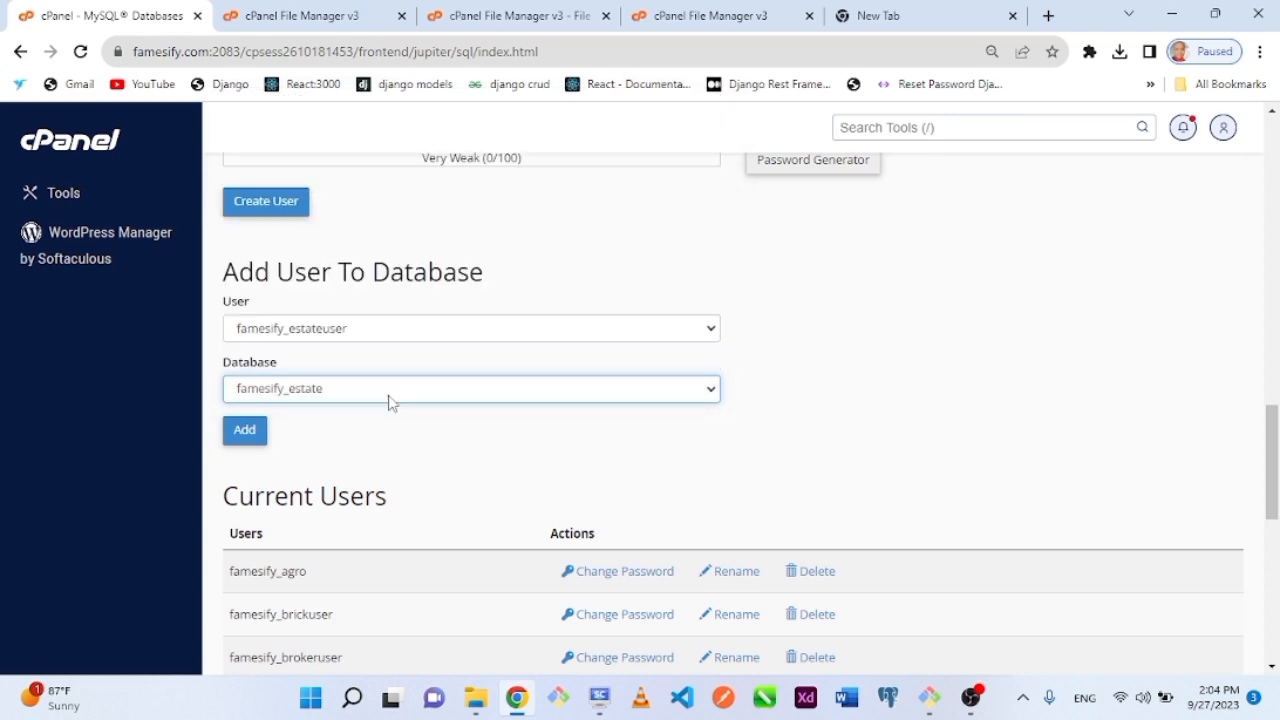
click(303, 395)
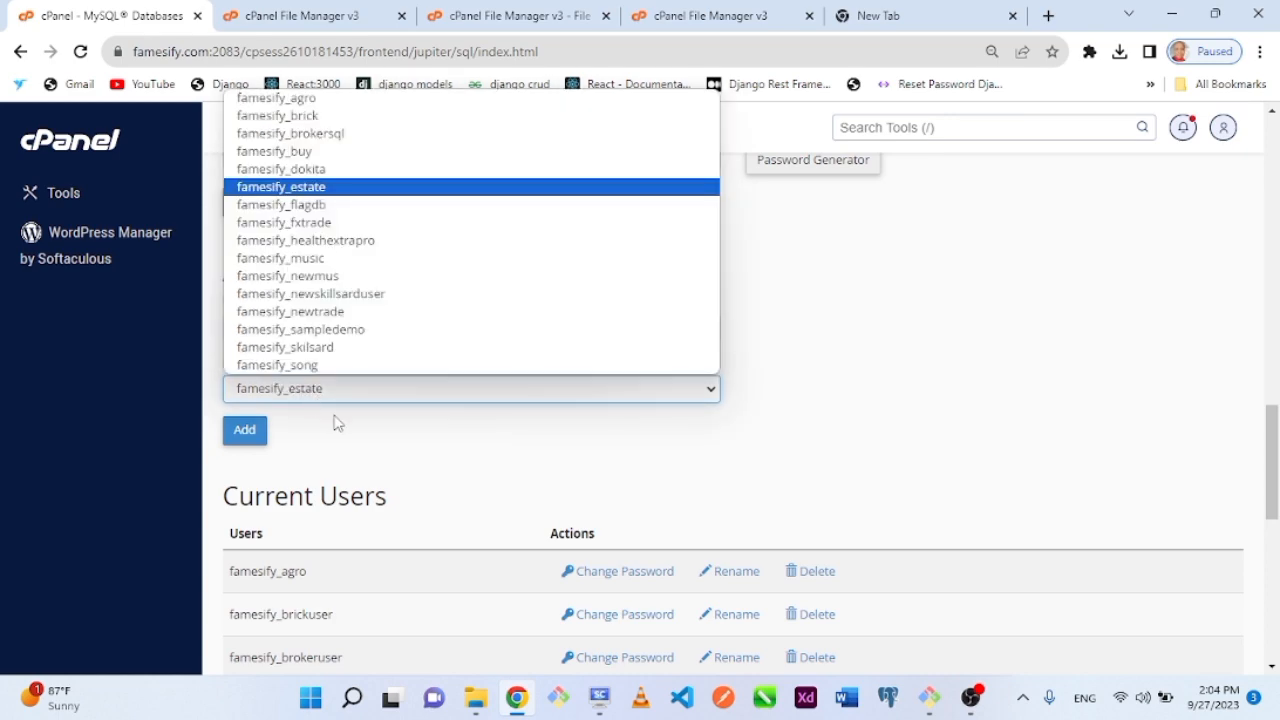
click(350, 456)
click(248, 439)
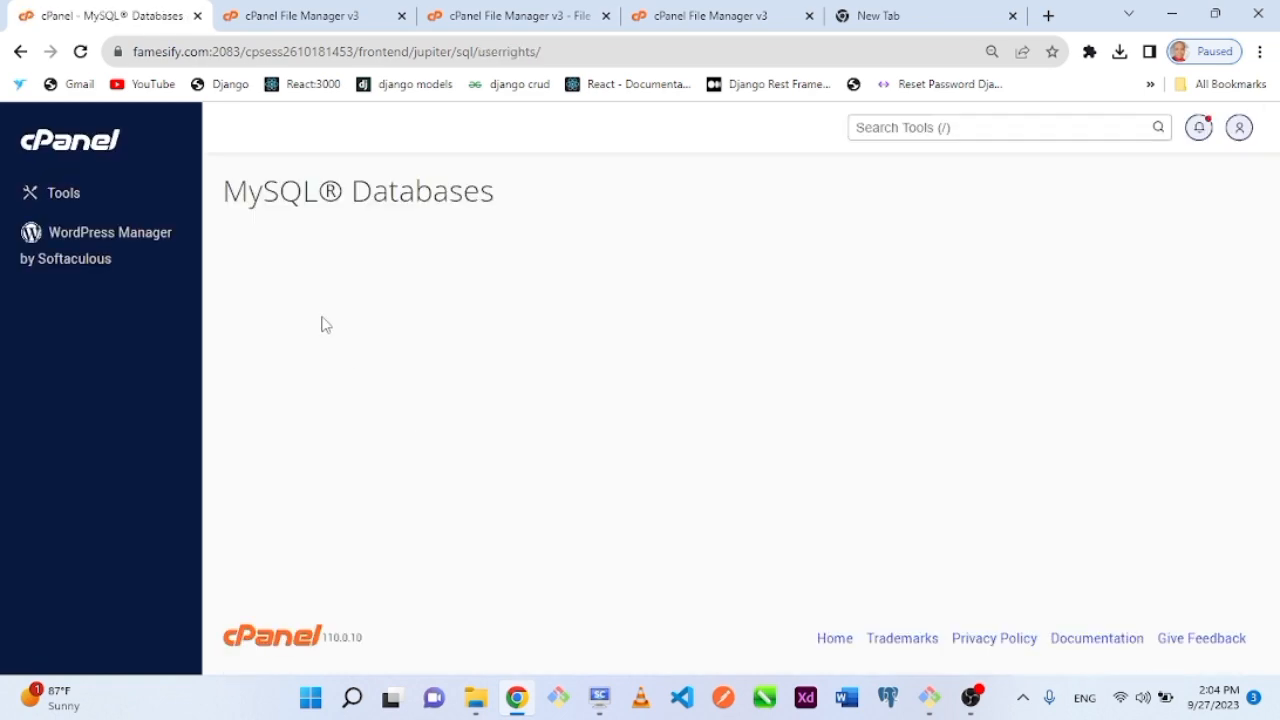
Tick ALL PRIVILEGES and paste the user and database names beside the saved password
click(237, 340)
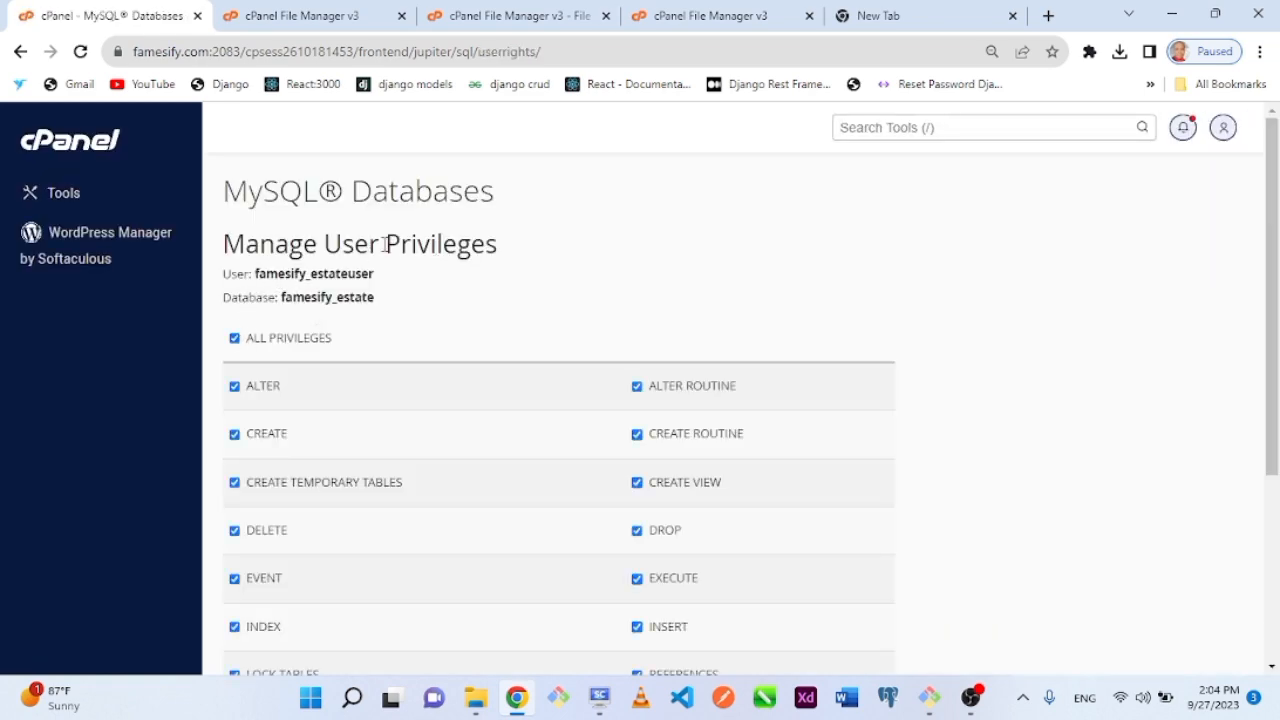
drag(385, 308, 213, 288)
key(ctrl+c)
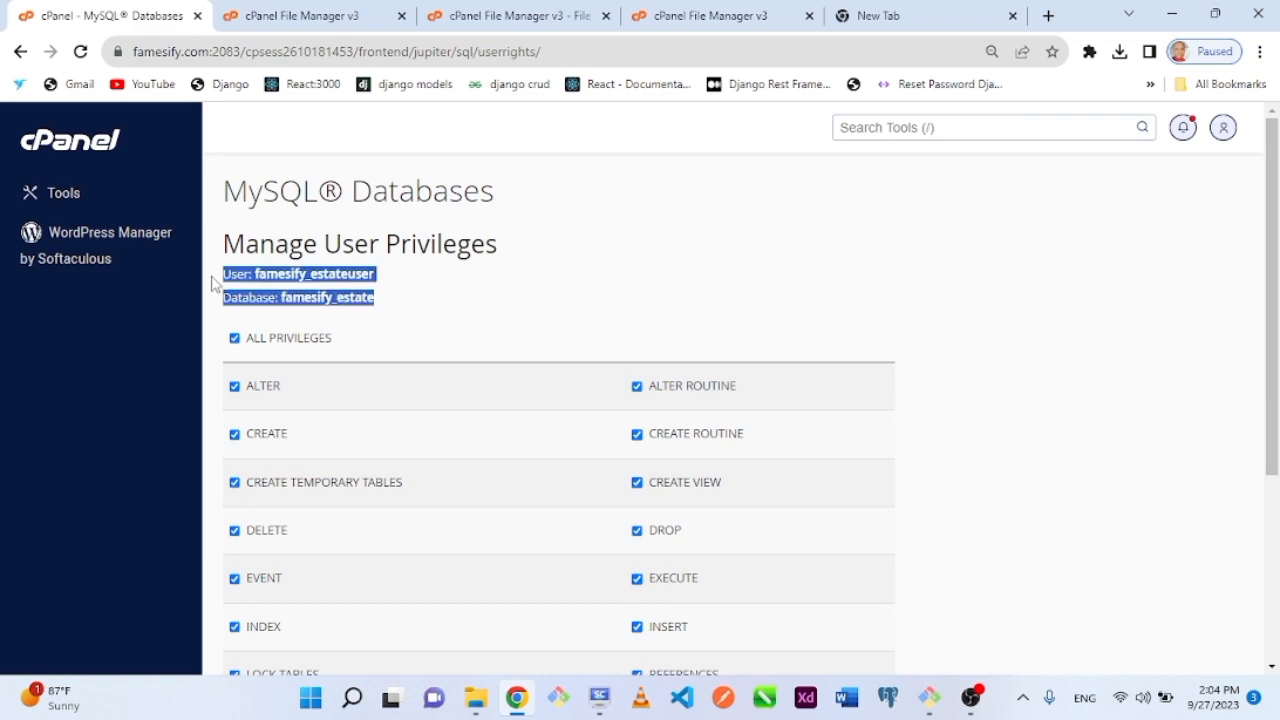
click(880, 16)
key(ctrl+v)
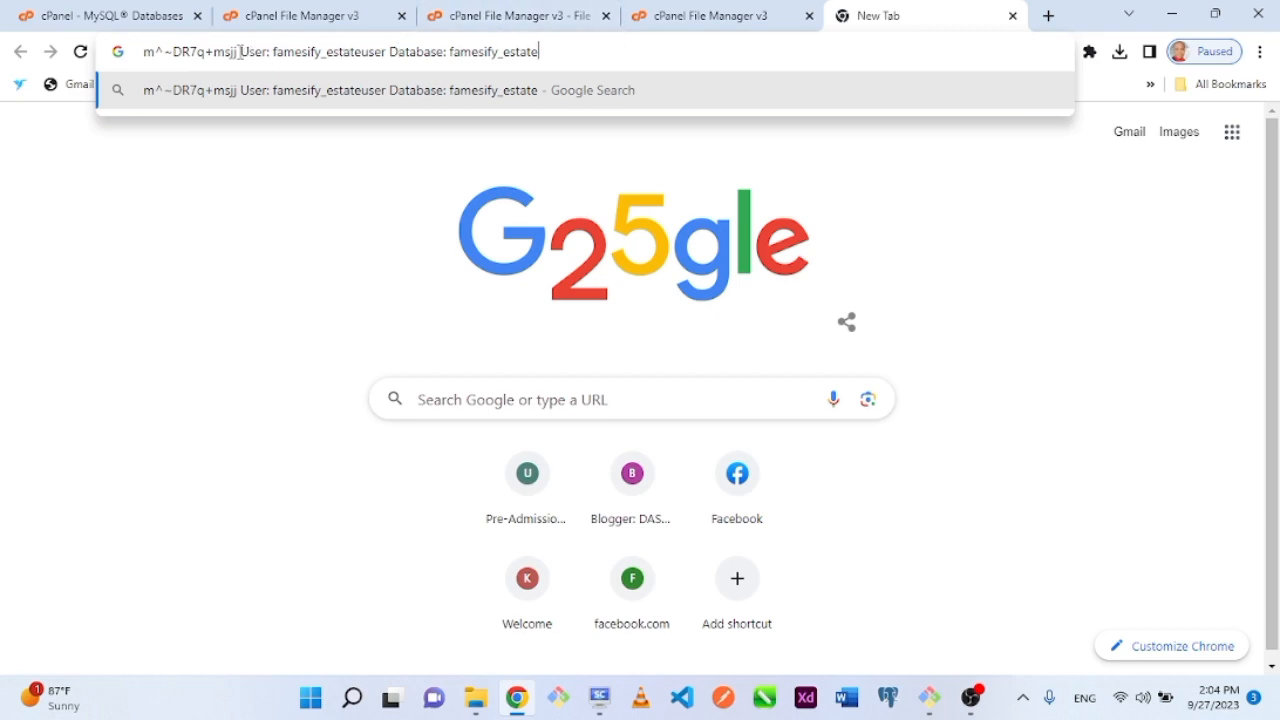
drag(238, 55, 143, 52)
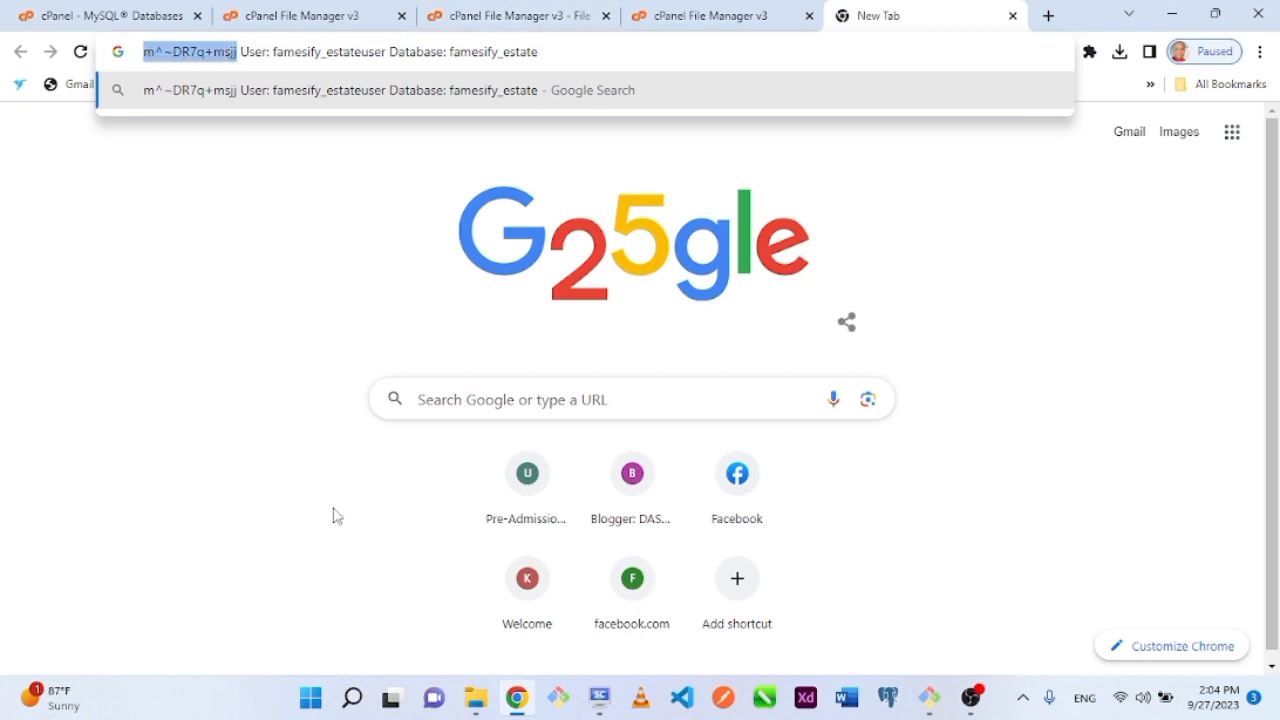
Move the credentials text from Chrome's address bar into a new Notepad note
click(354, 684)
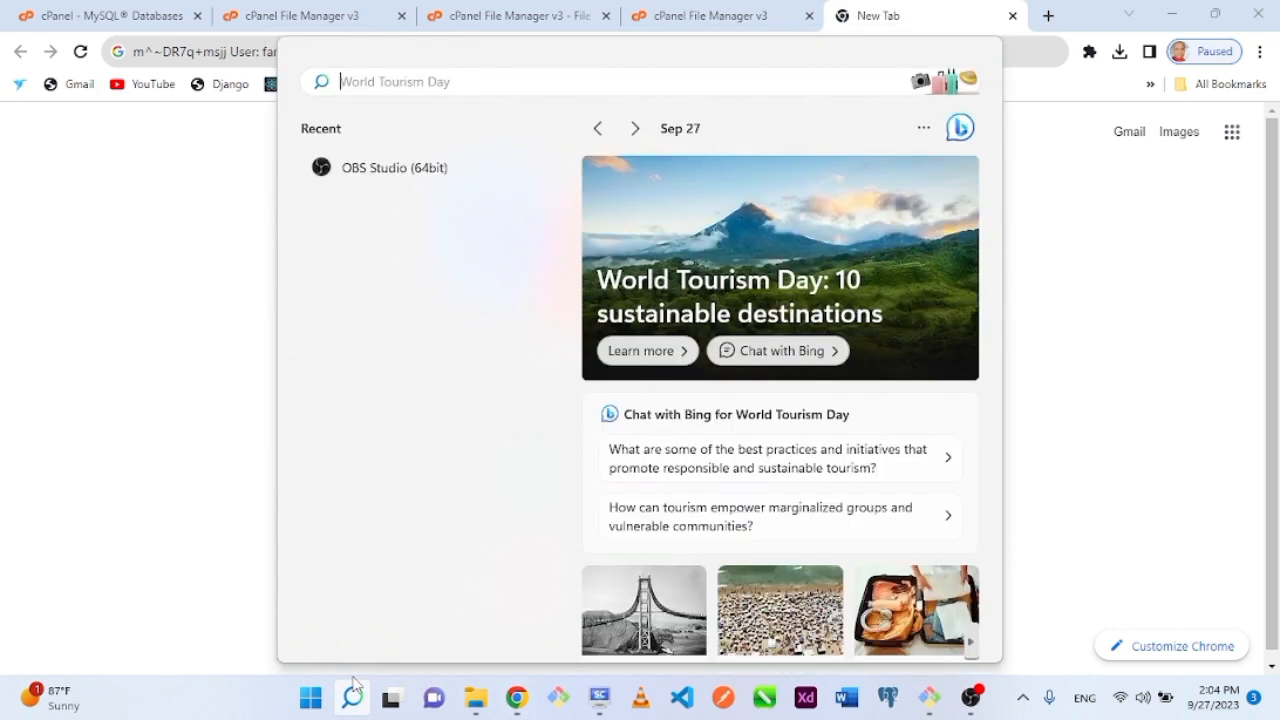
text(note)
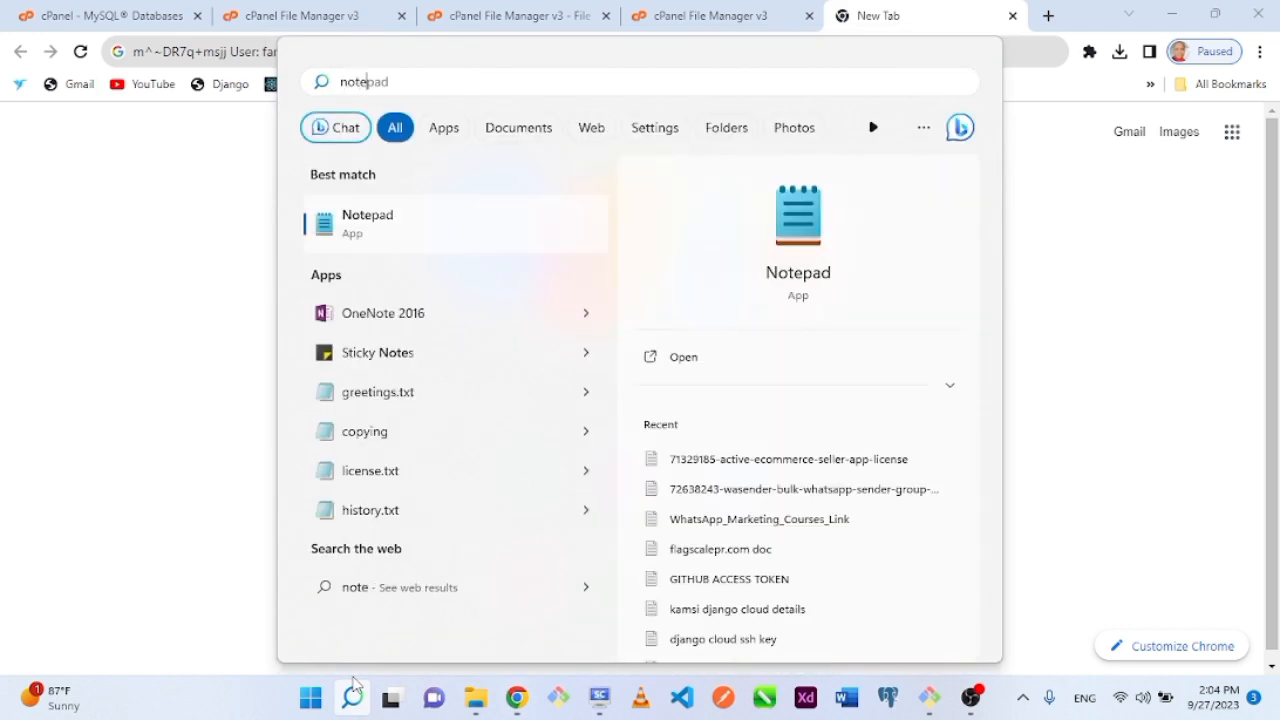
key(Return)
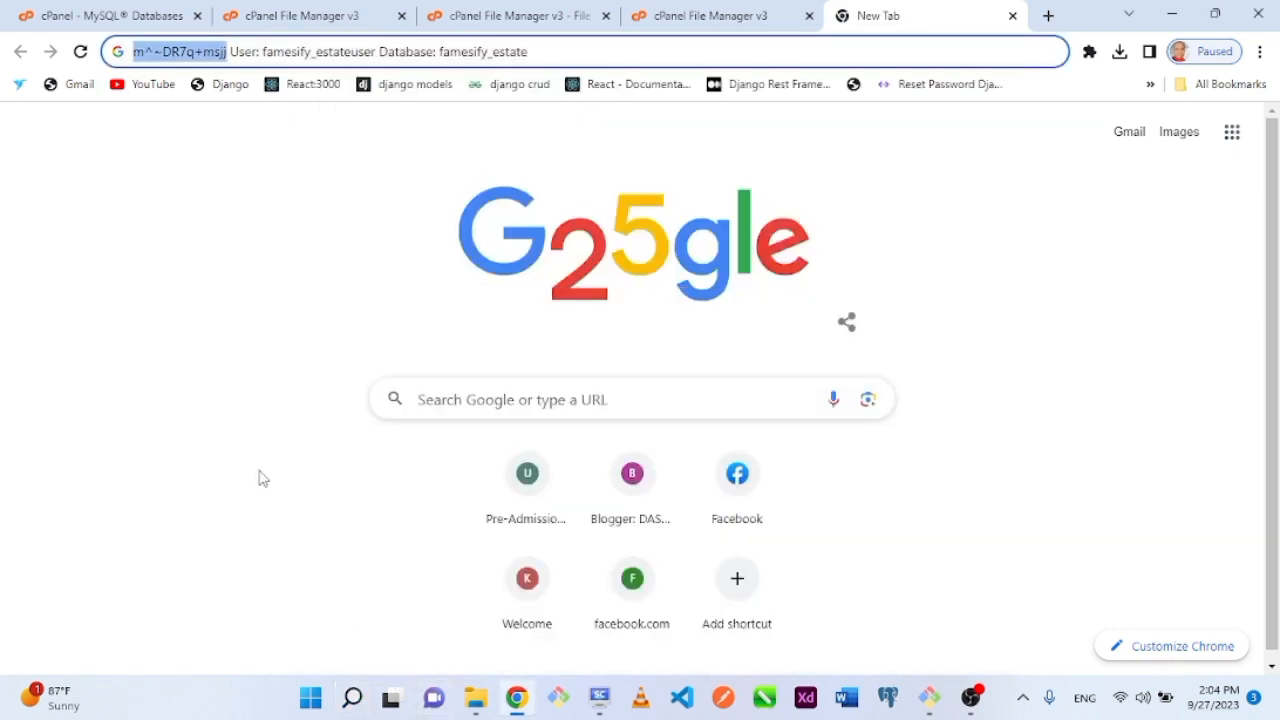
click(528, 51)
key(ctrl+a)
key(ctrl+x)
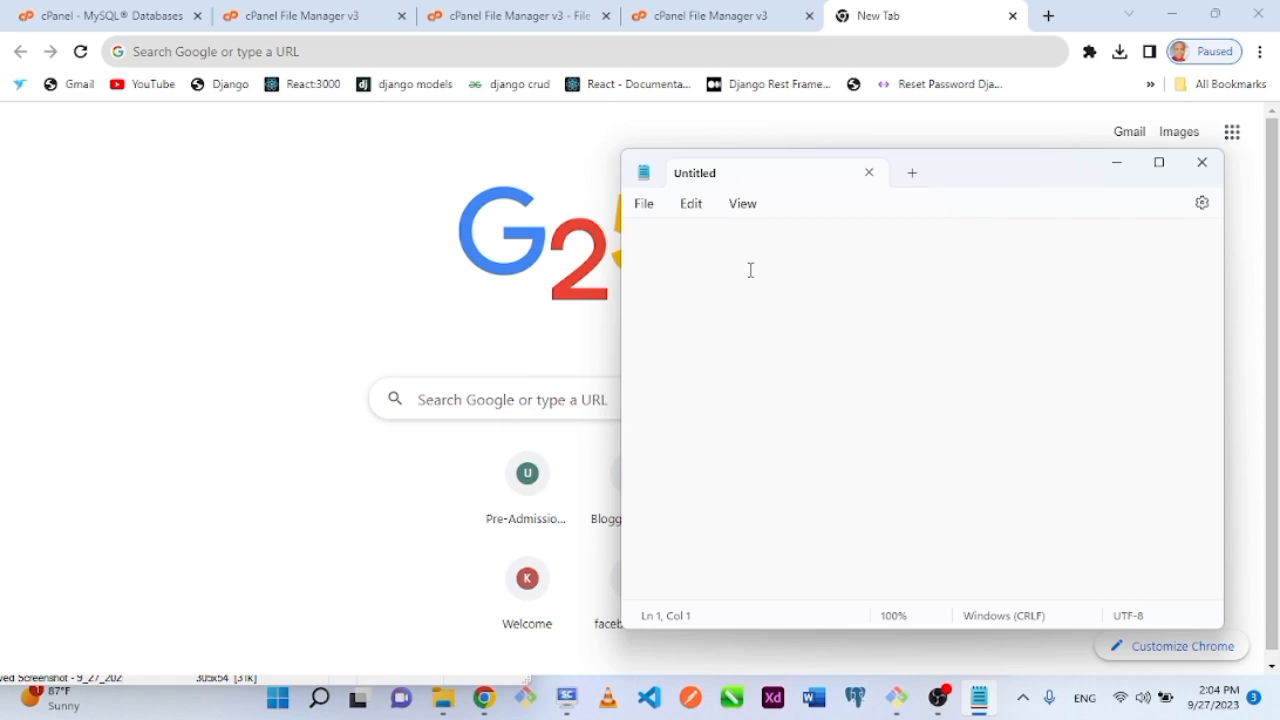
key(ctrl+v)
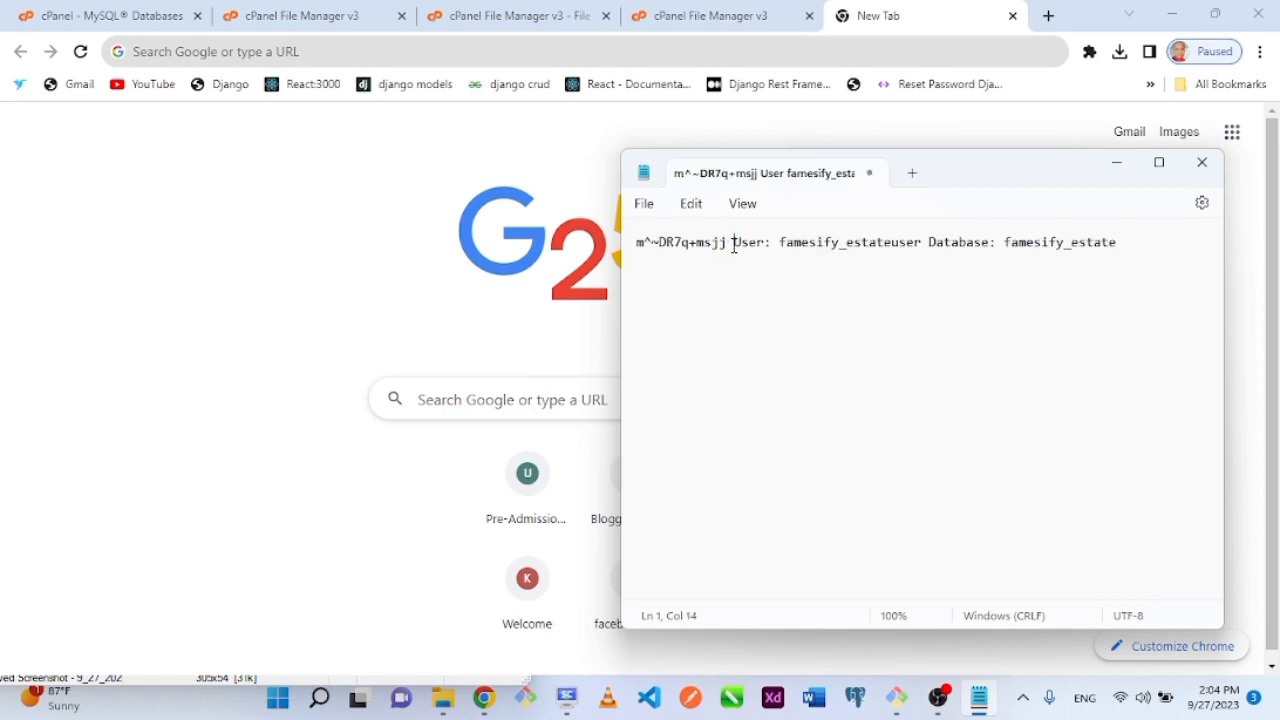
Split the note into password, user and database lines, labelling the first 'pass:'
key(Return)
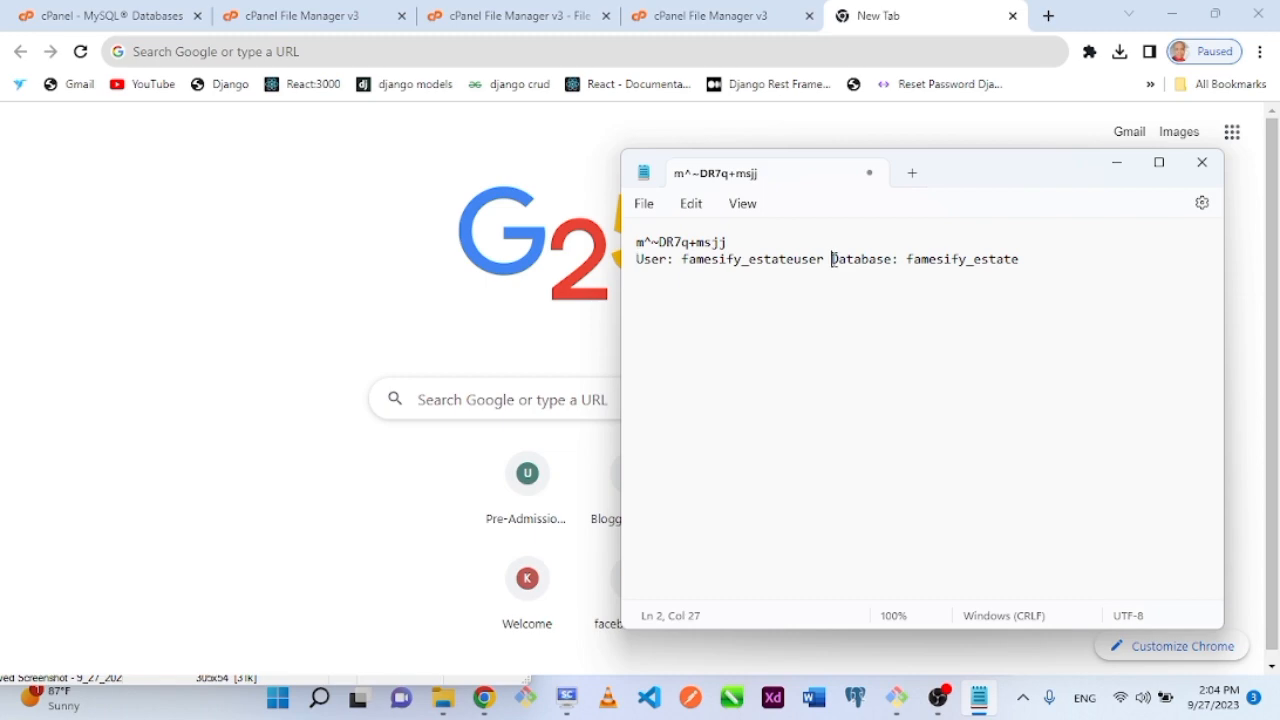
key(Return)
click(637, 243)
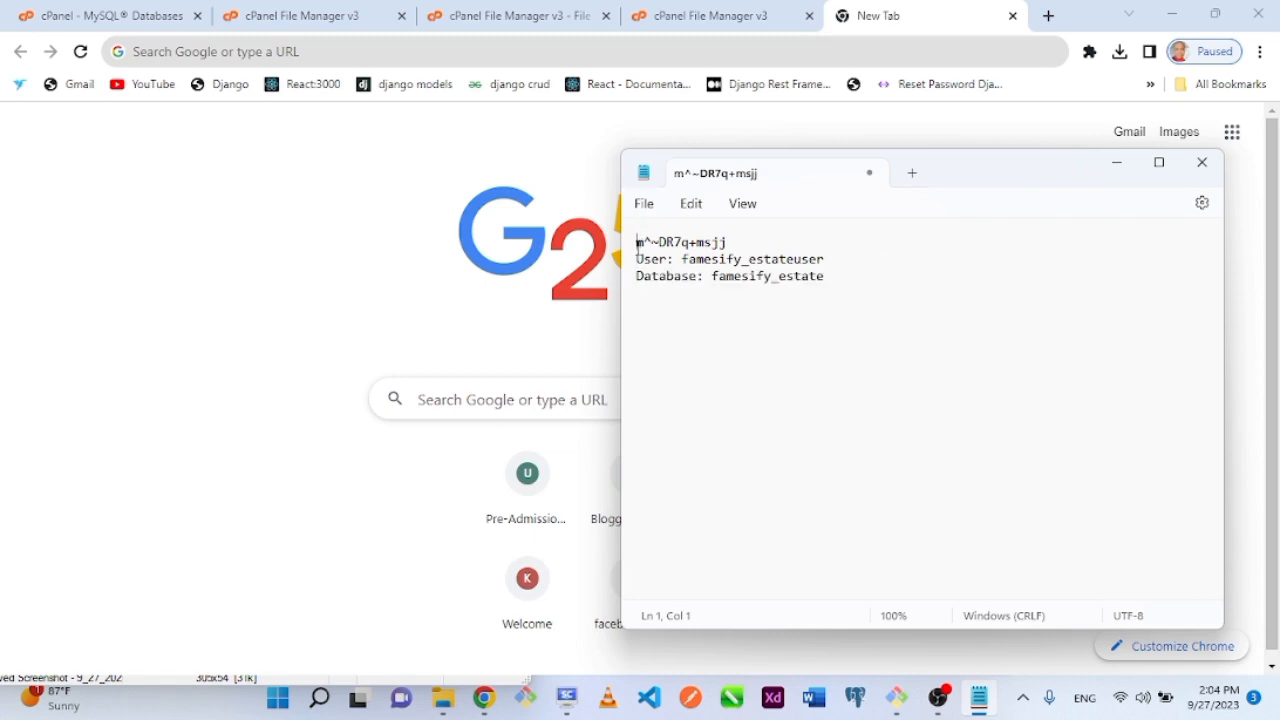
text(pass)
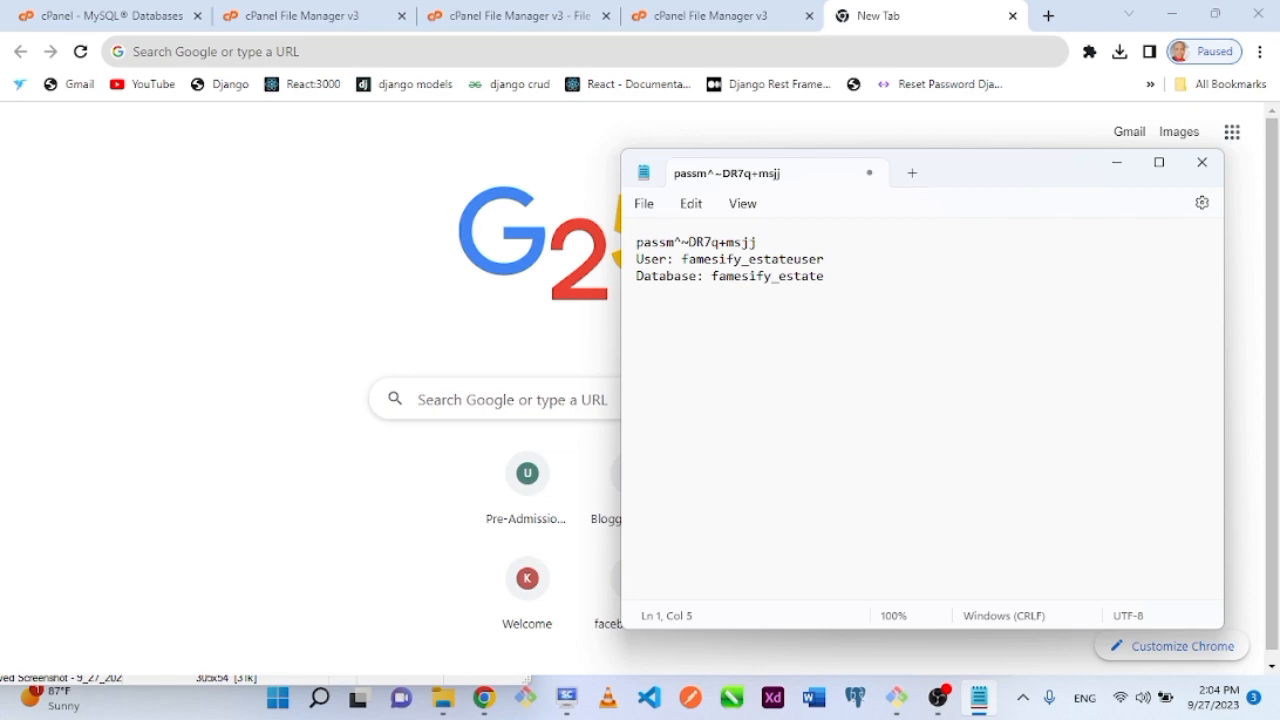
text(P)
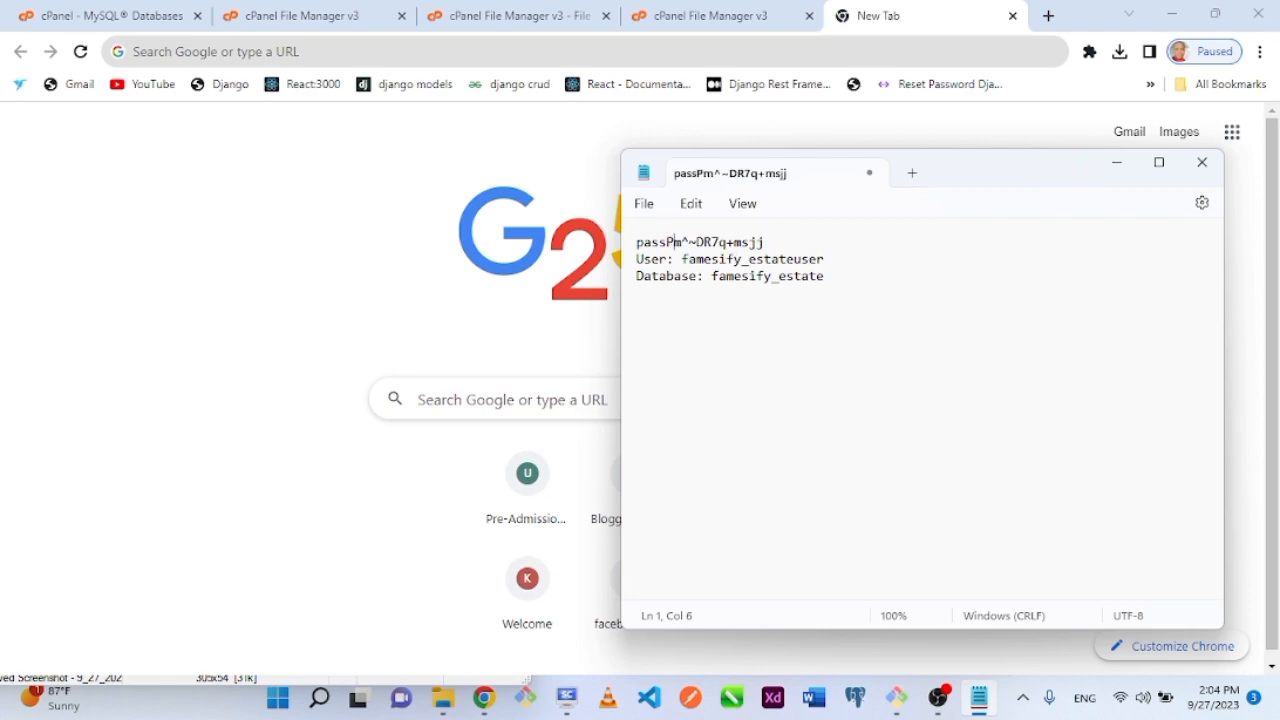
key(BackSpace)
text(:)
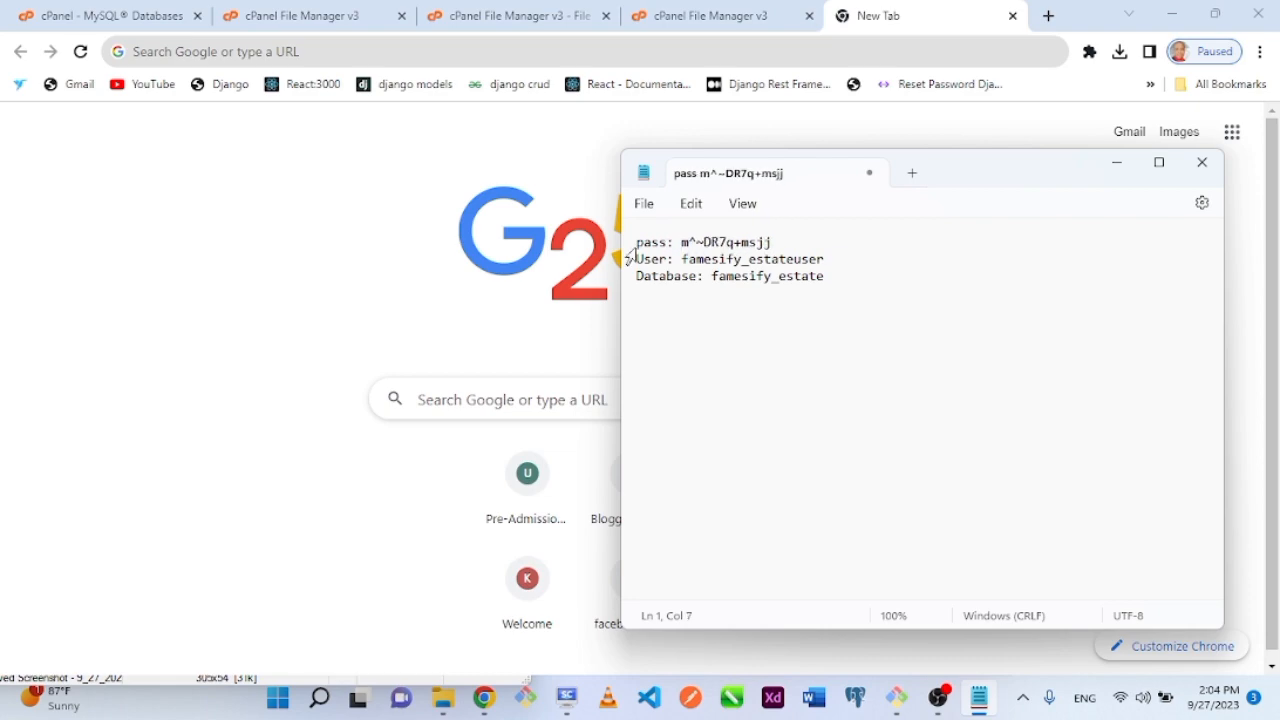
click(252, 190)
click(325, 8)
Save all privileges for the user on famesify_estate and close the extra File Manager tab
click(500, 11)
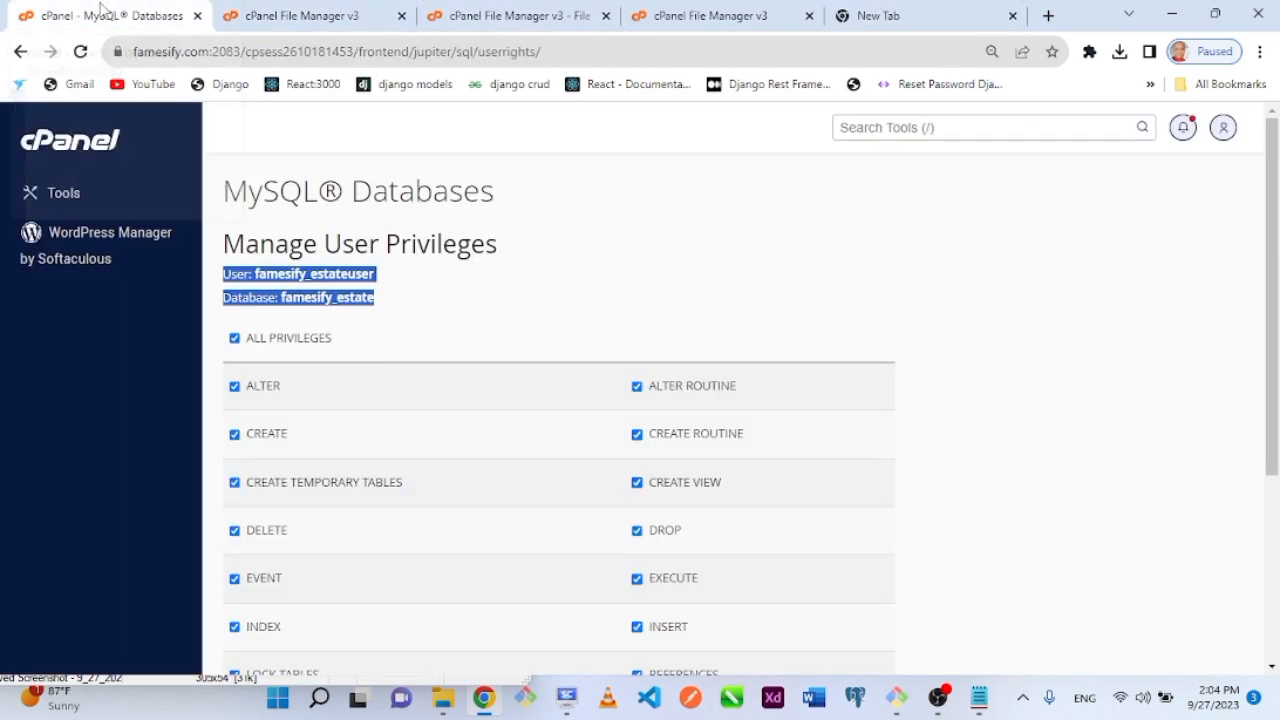
click(132, 16)
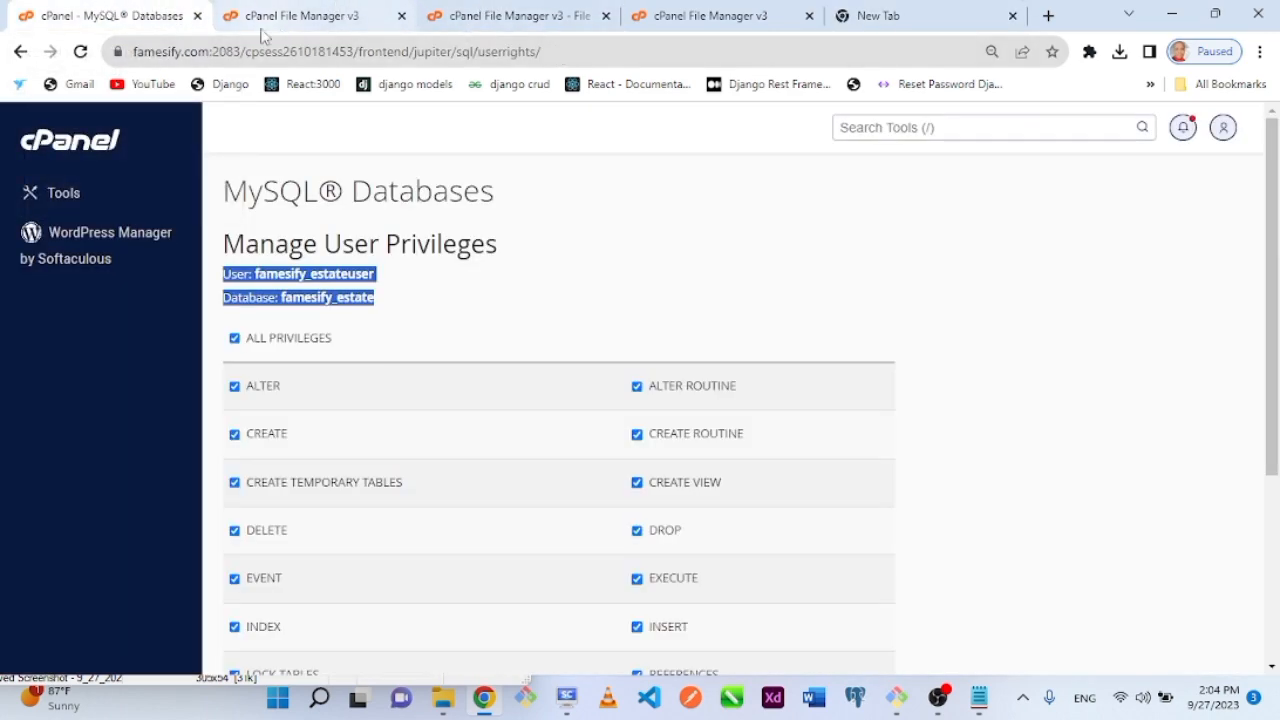
scroll(1270, 300, down, 3)
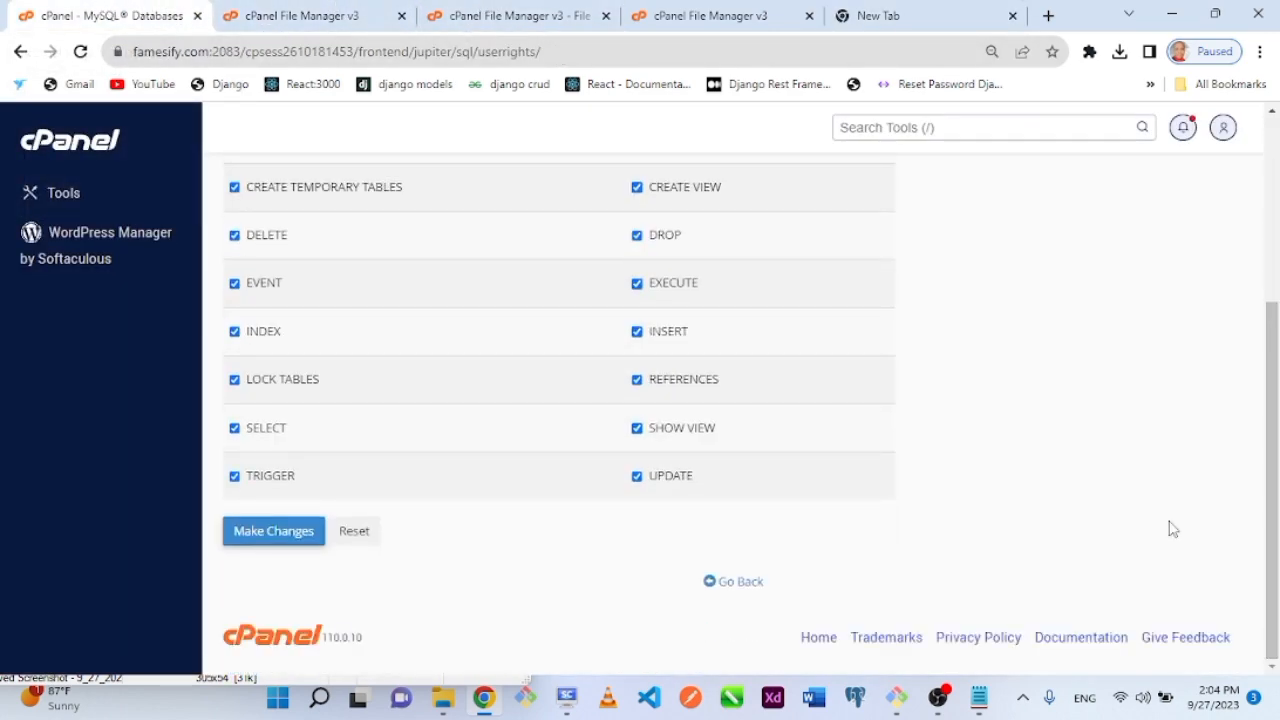
click(255, 540)
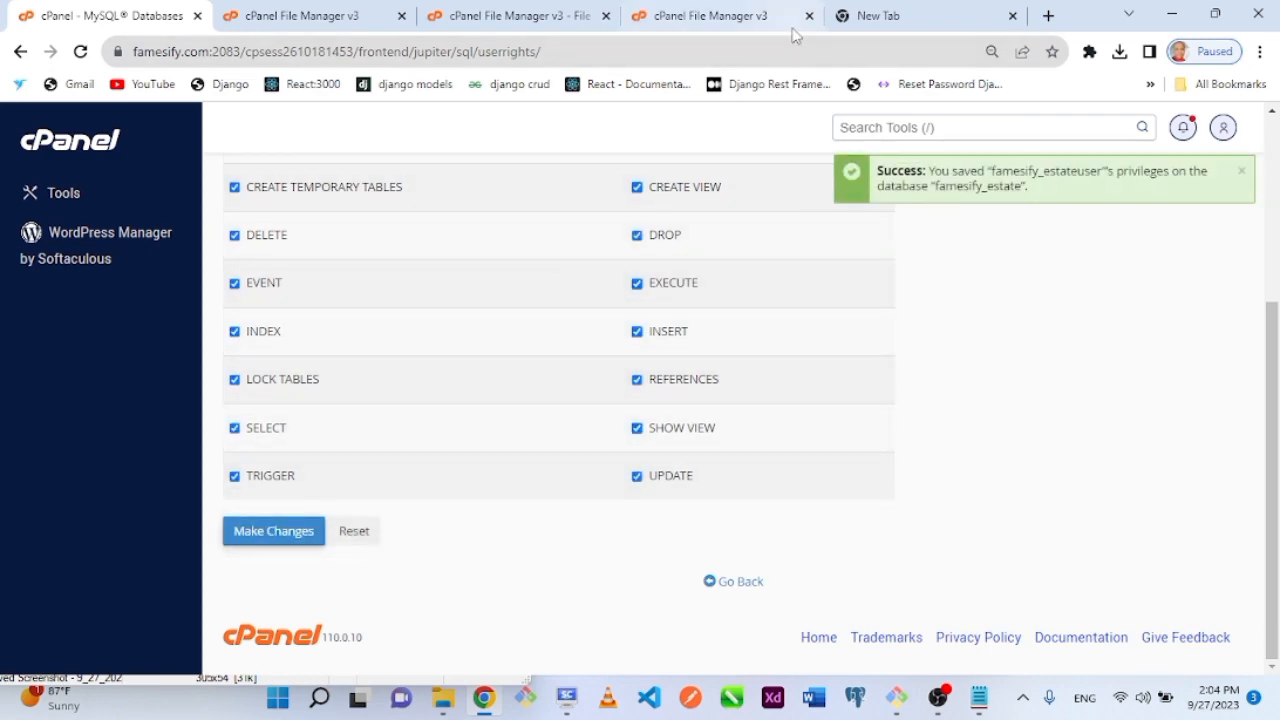
click(809, 16)
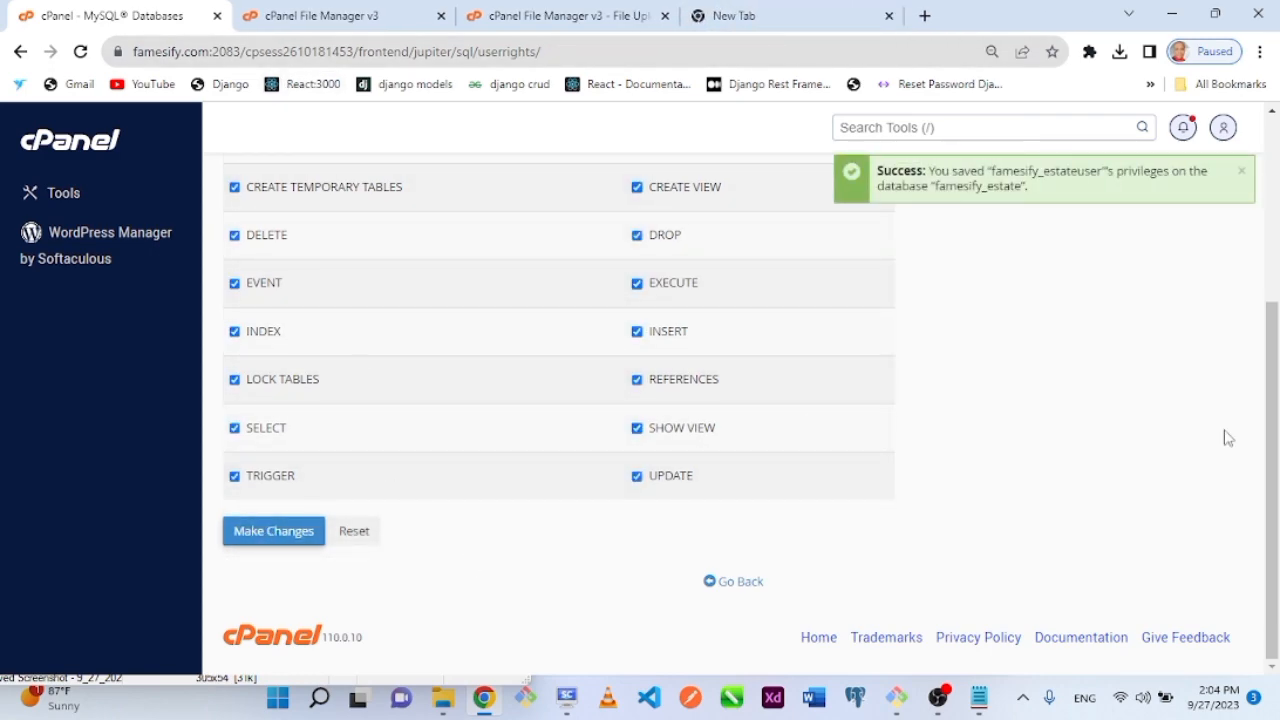
Launch phpMyAdmin from the cPanel home page's Databases section
drag(1272, 434, 1214, 226)
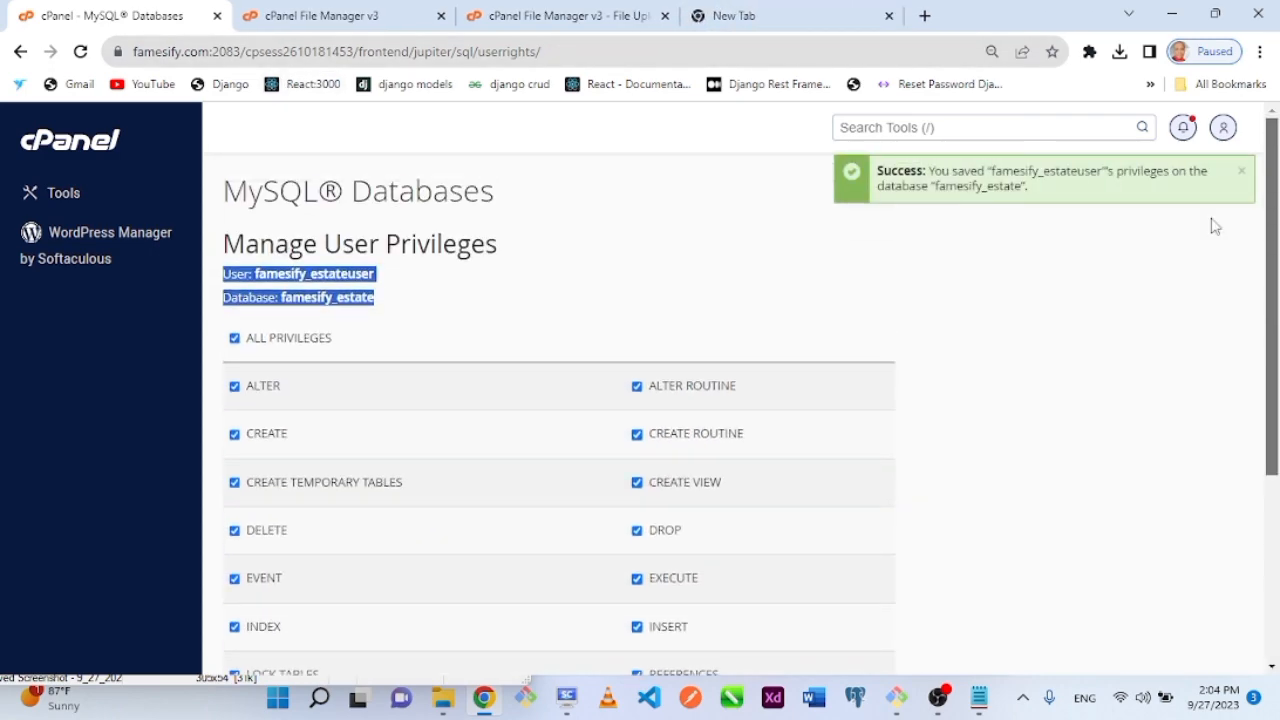
click(73, 146)
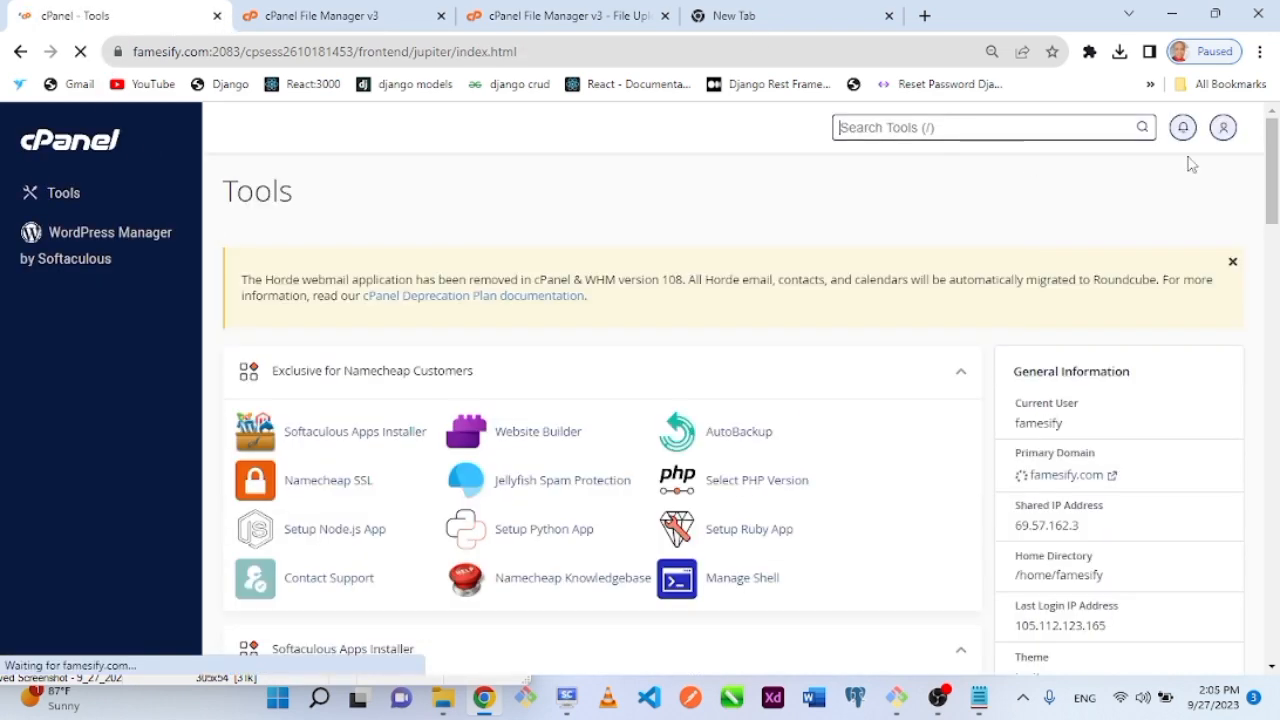
drag(1271, 200, 1273, 425)
click(309, 283)
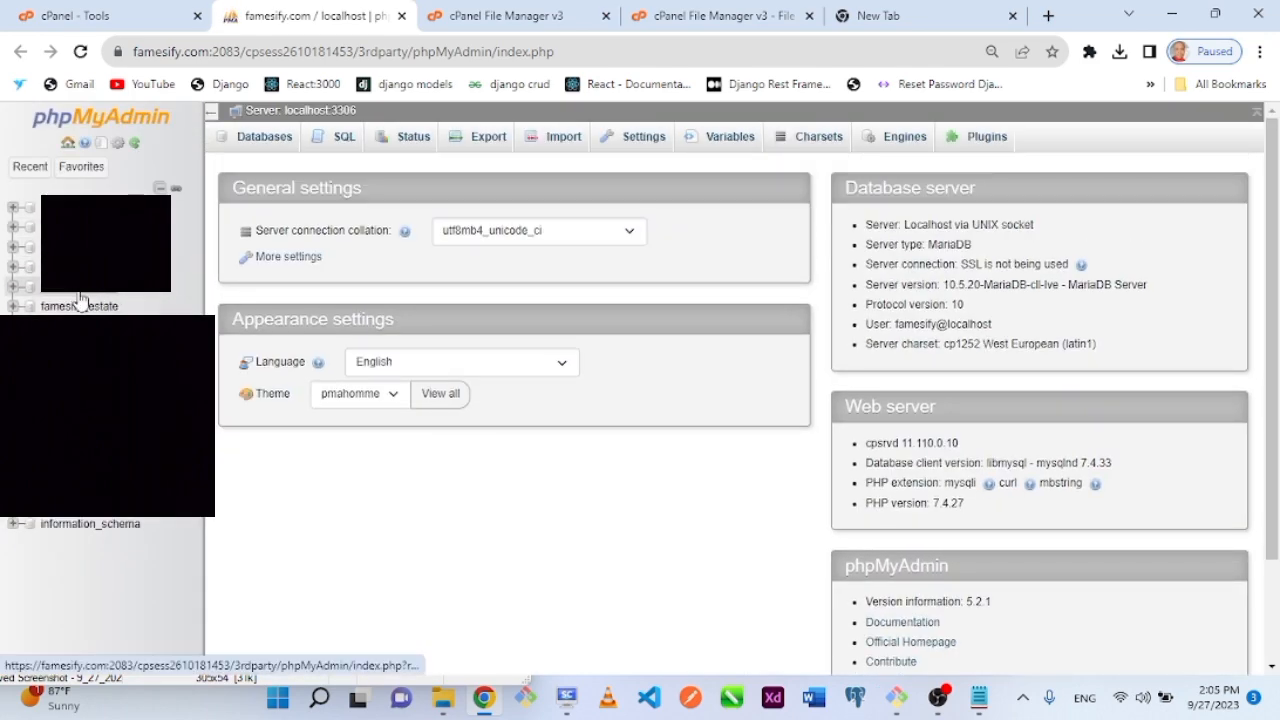
Import famesify_estate.sql from Downloads into the famesify_estate database
click(85, 307)
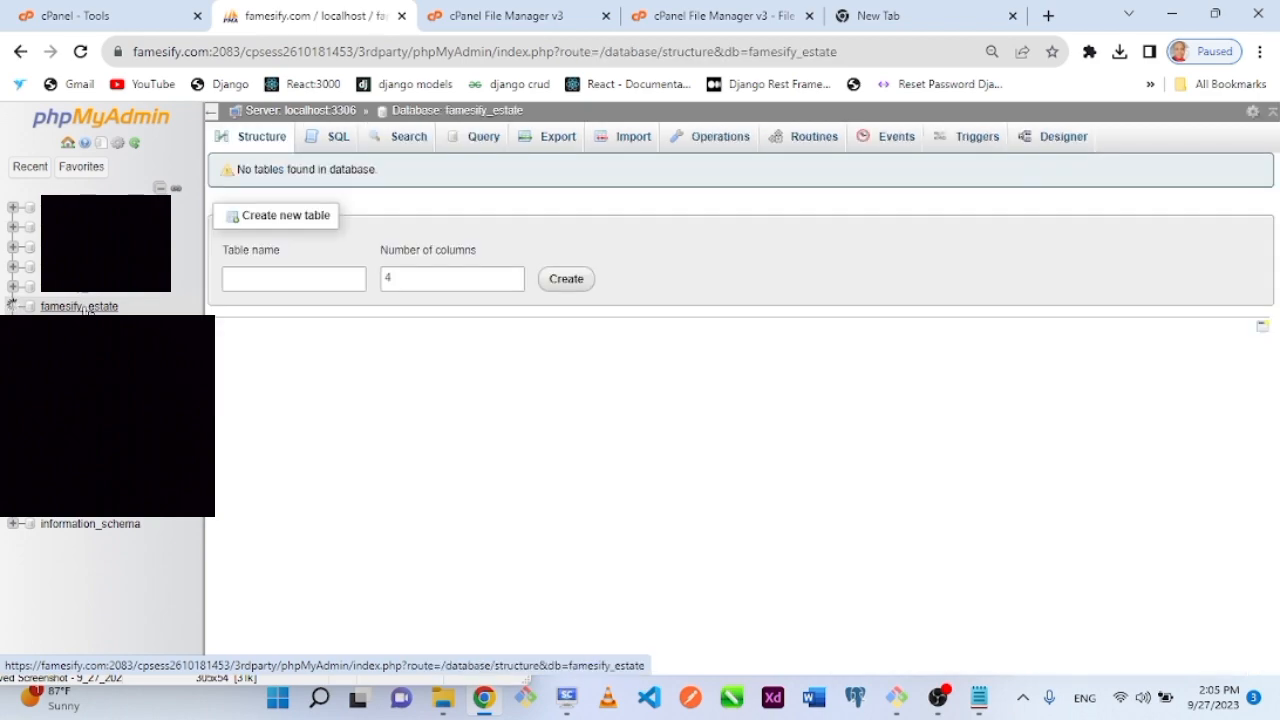
click(81, 53)
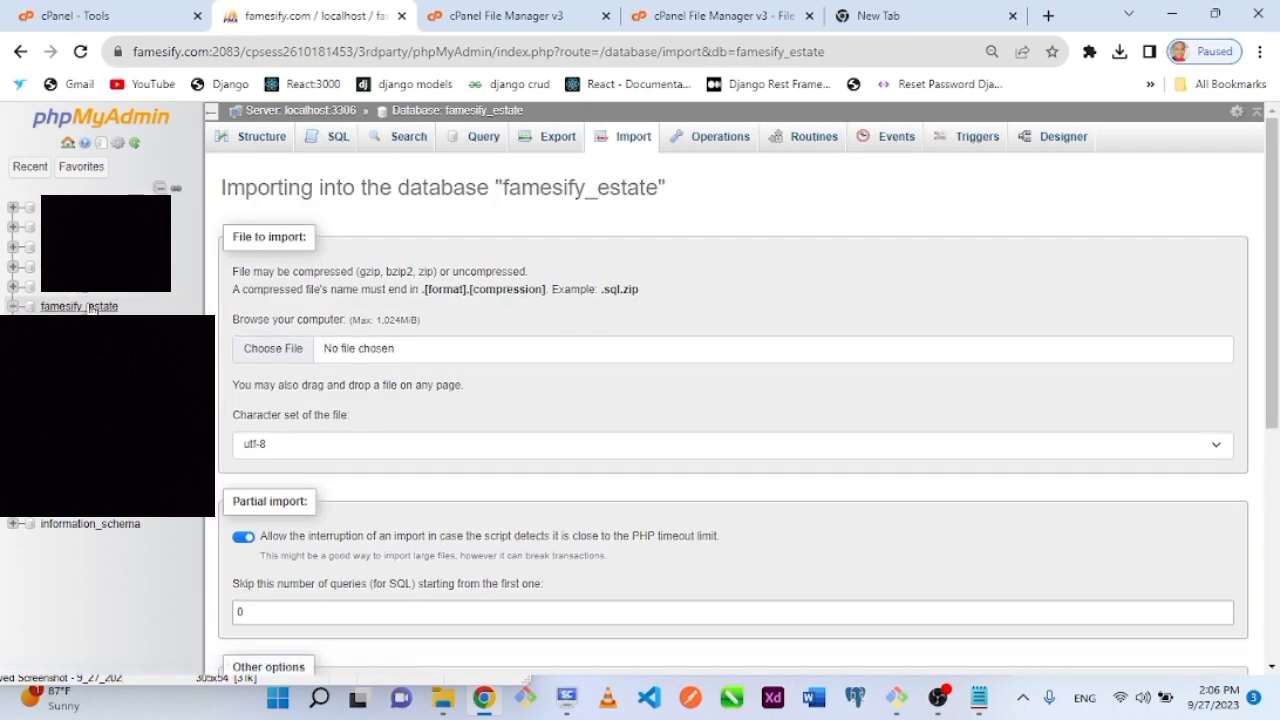
click(89, 308)
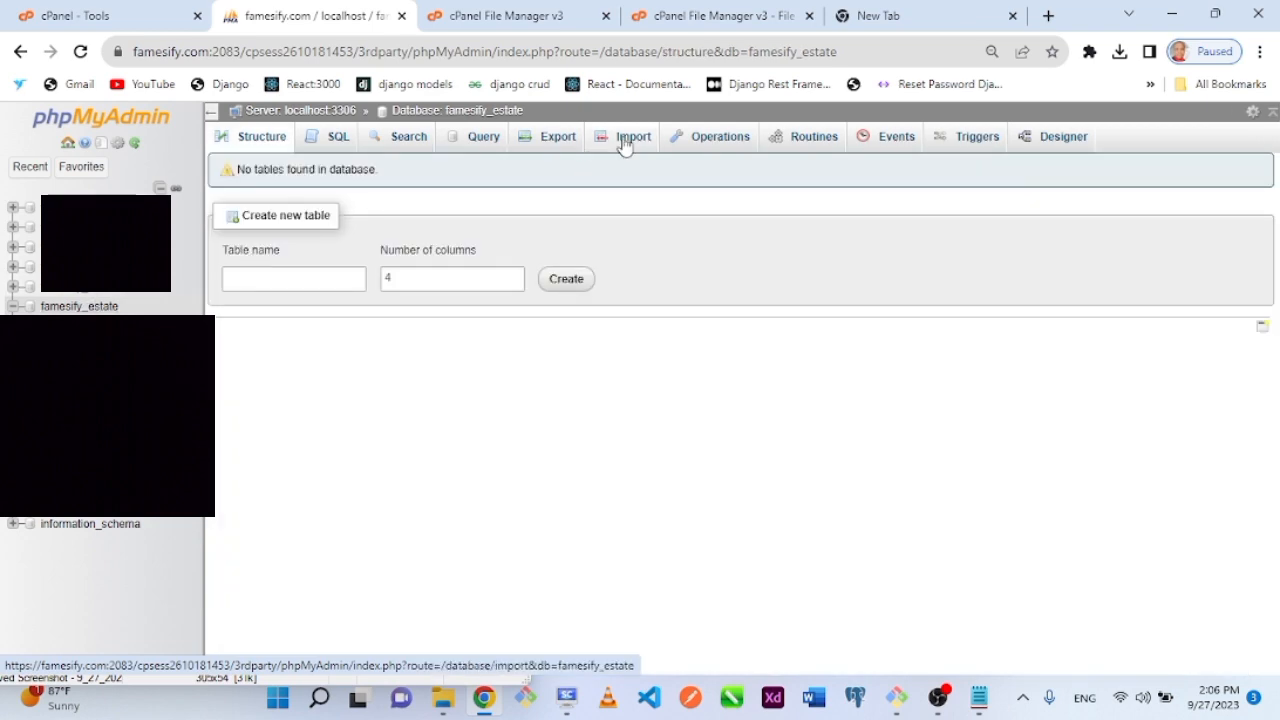
click(625, 145)
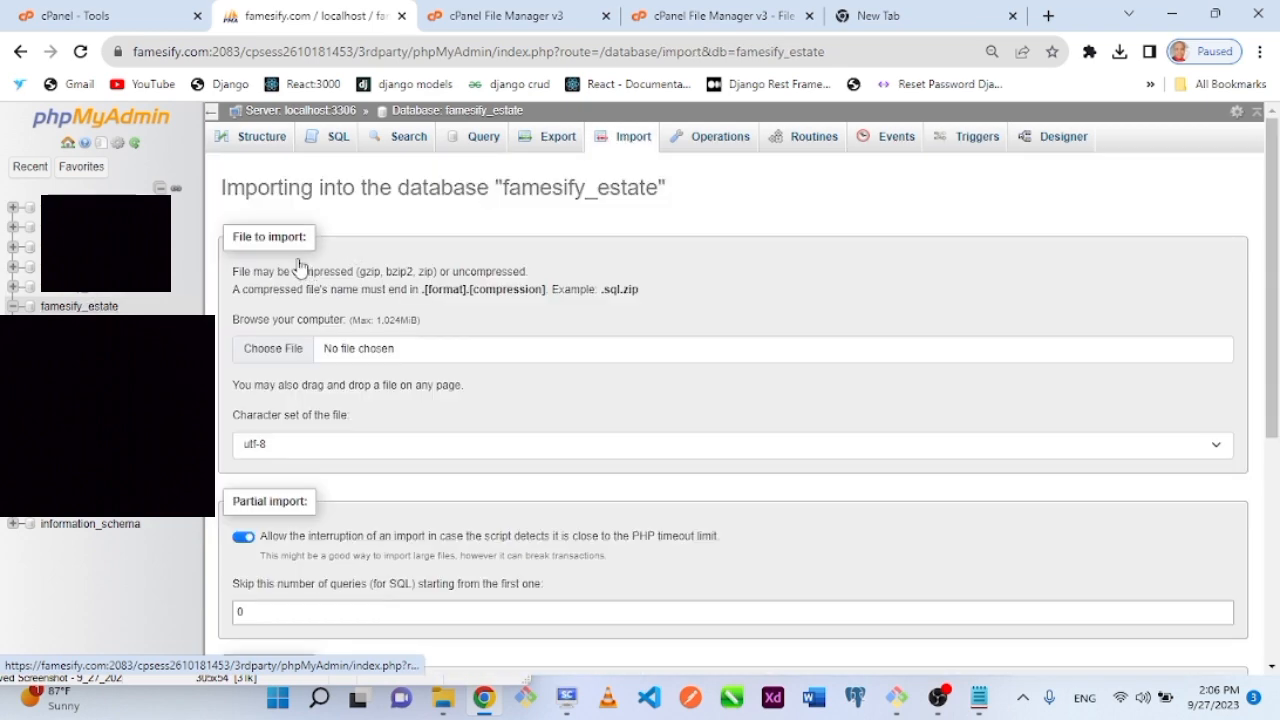
click(398, 348)
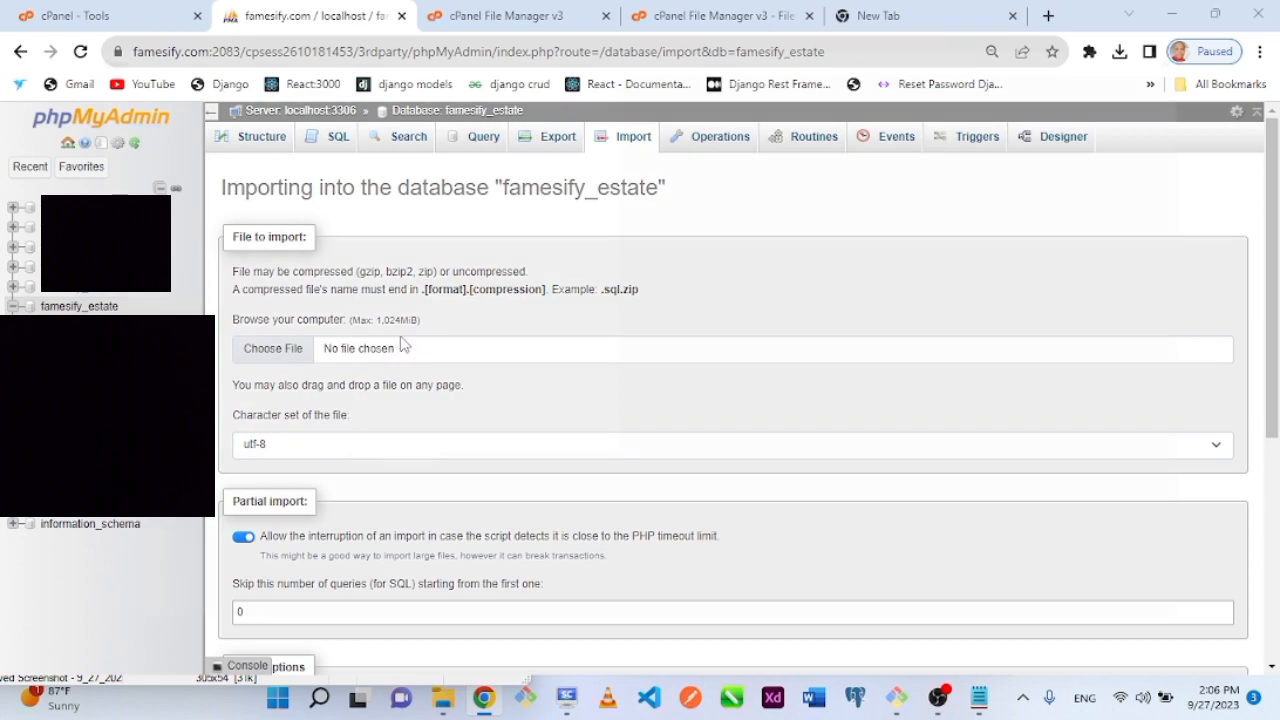
double_click(219, 192)
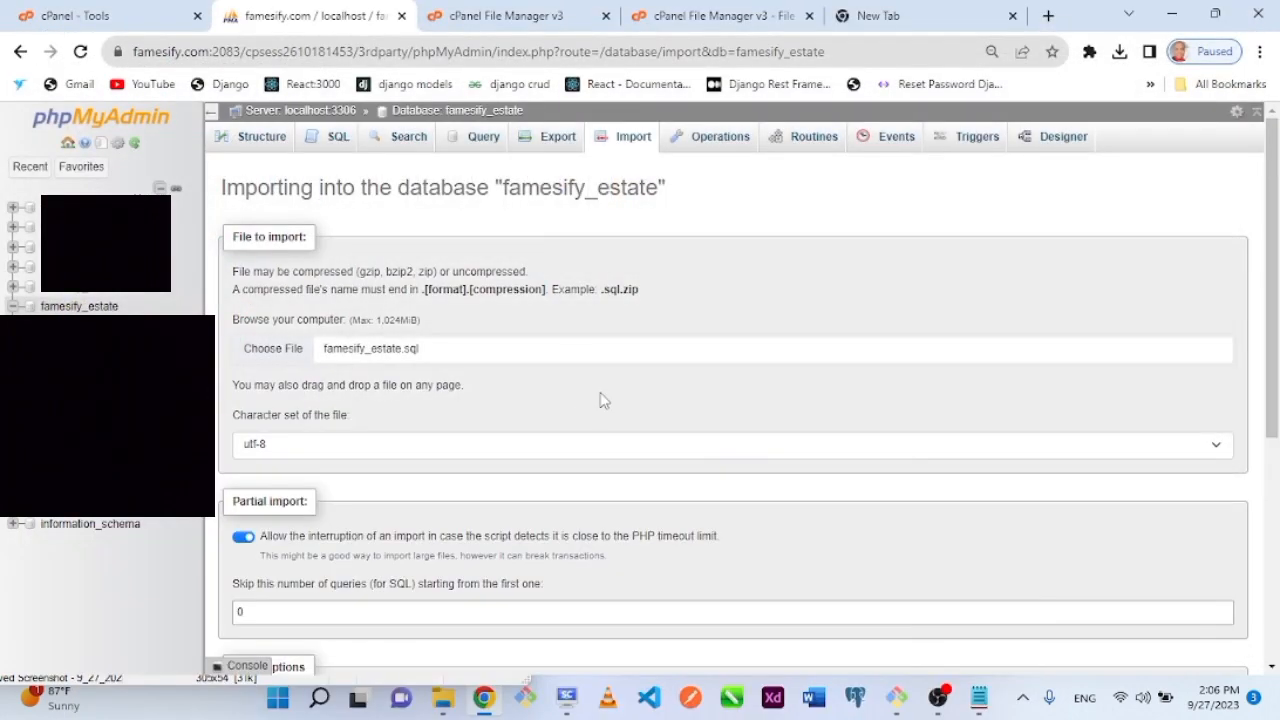
drag(1271, 365, 1271, 595)
click(262, 617)
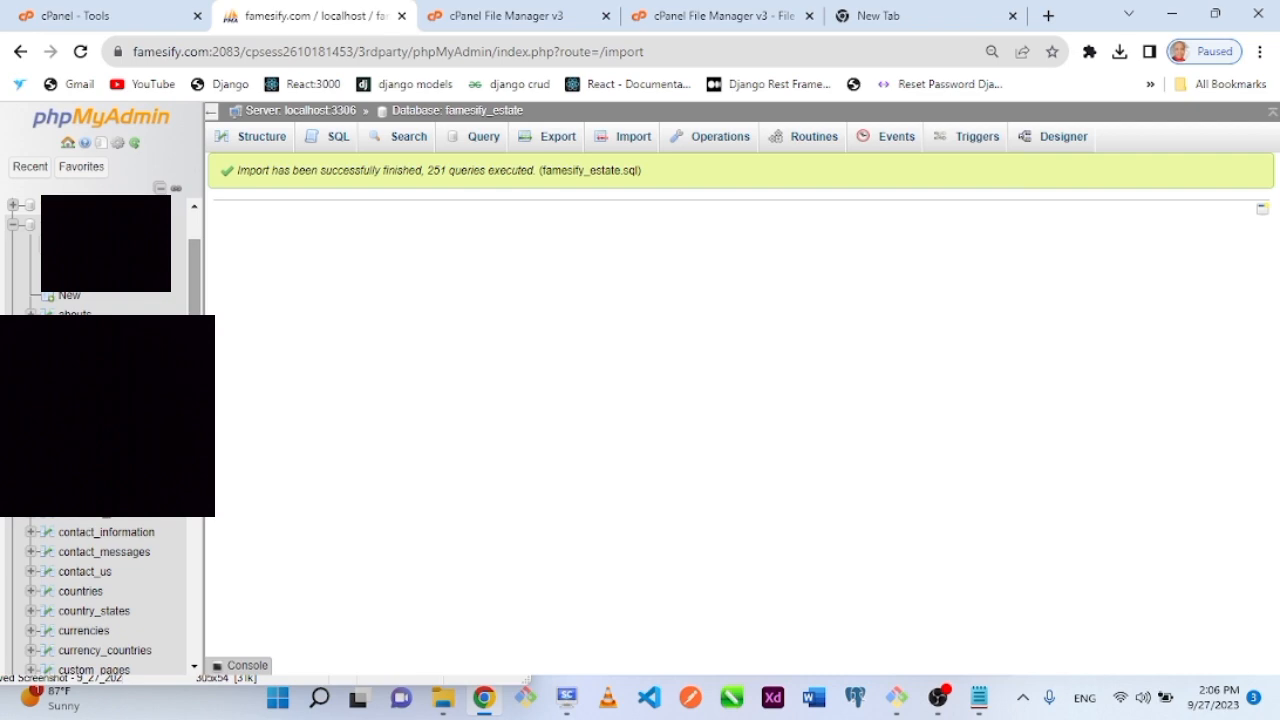
Enter demo.dokitaolamide.com/realestate in the blank new tab's address bar
click(867, 14)
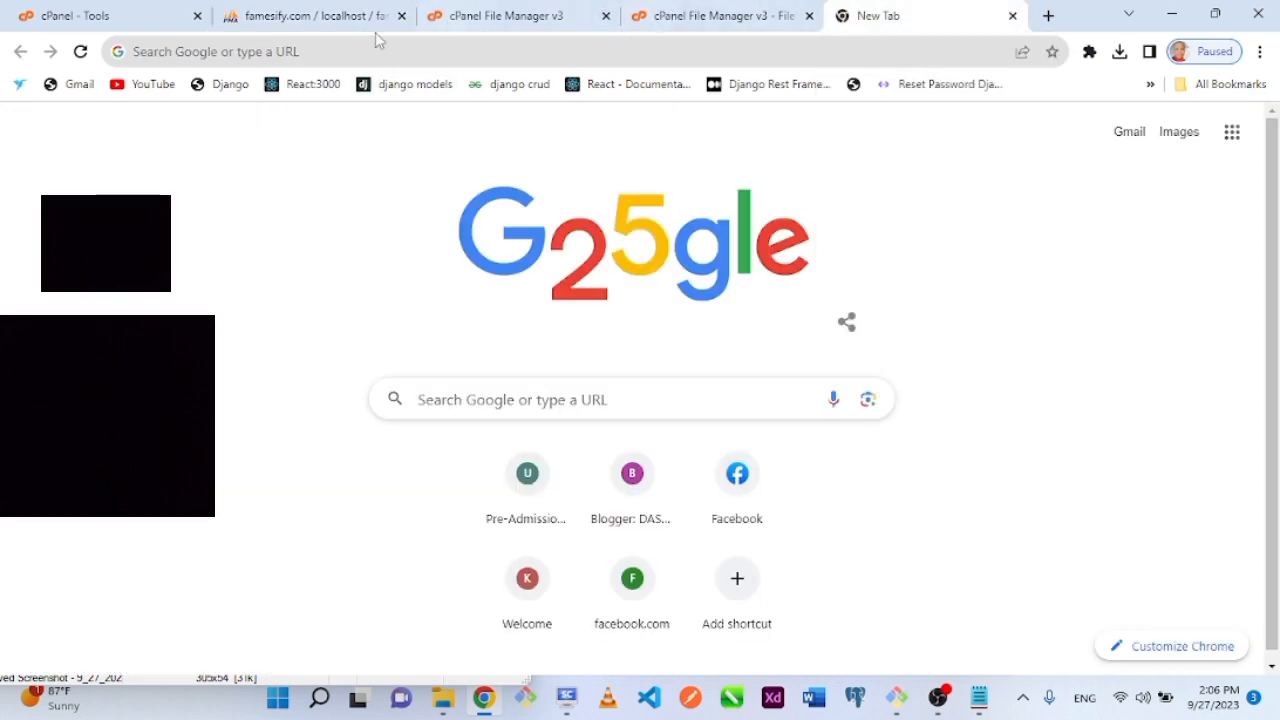
click(305, 56)
text(demo)
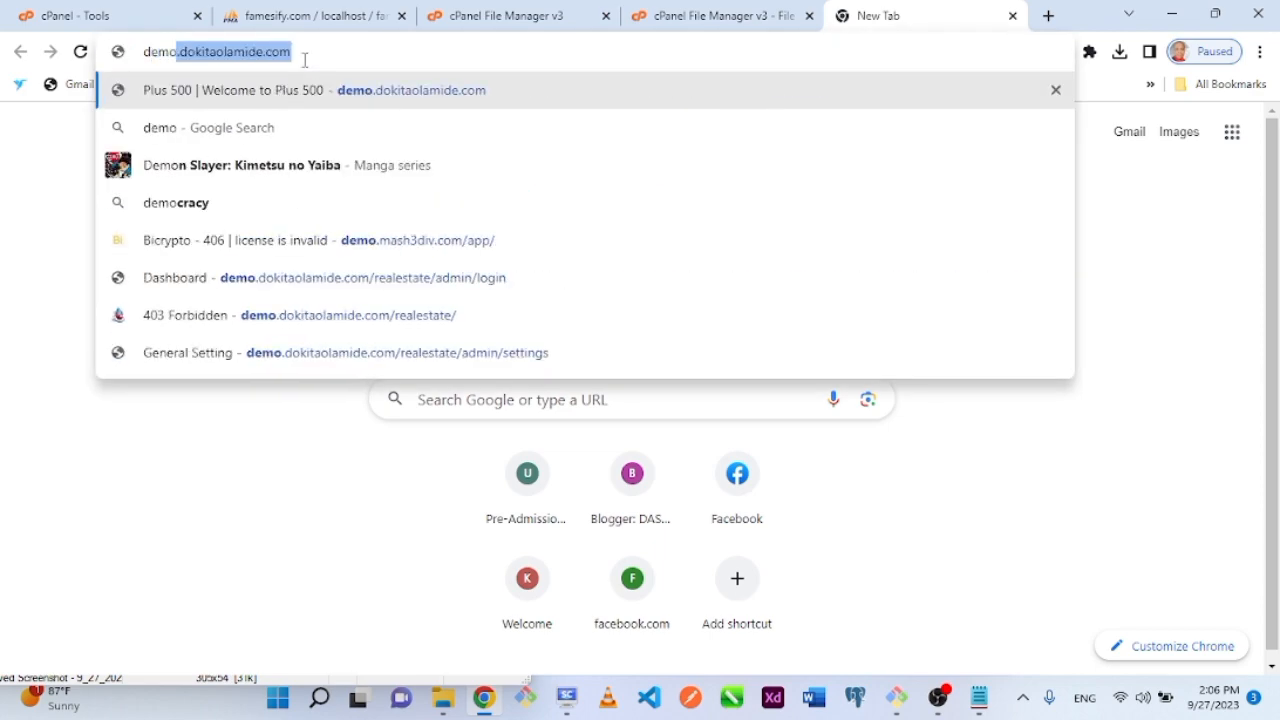
key(Right)
text(/)
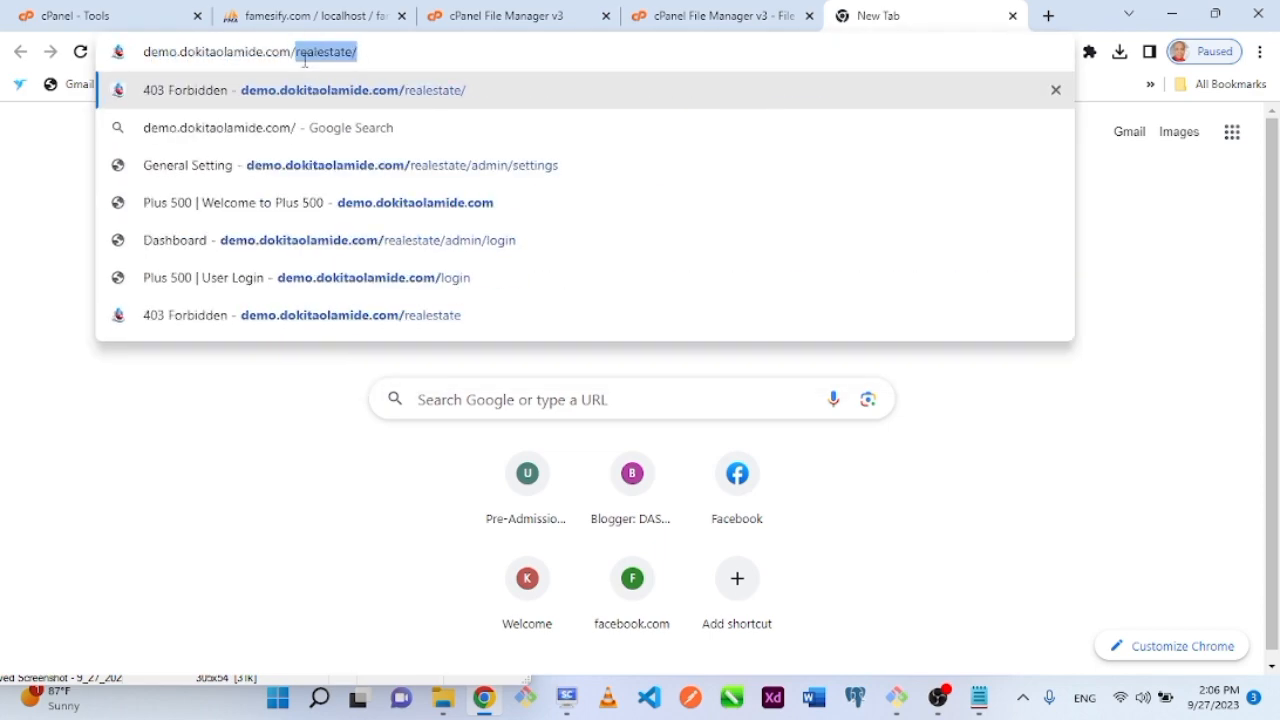
key(Right)
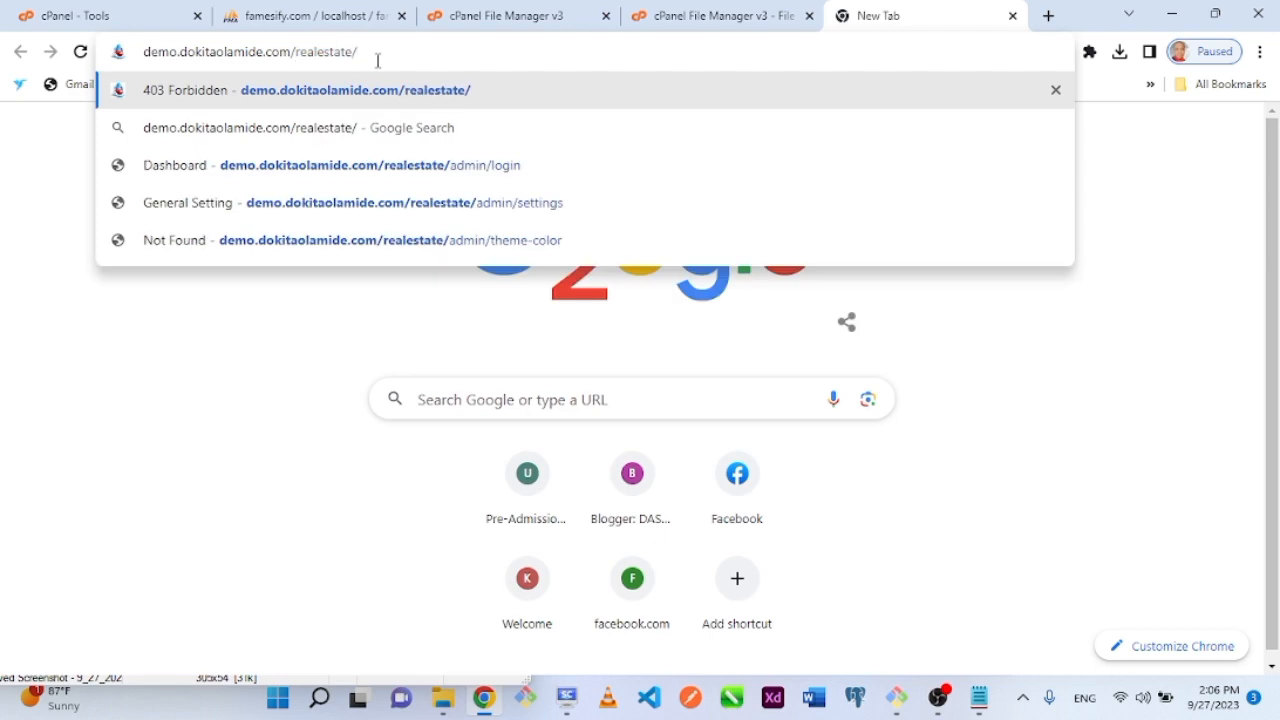
key(BackSpace)
Load the realestate address and highlight the SQLSTATE 1045 access-denied error
drag(296, 52, 373, 43)
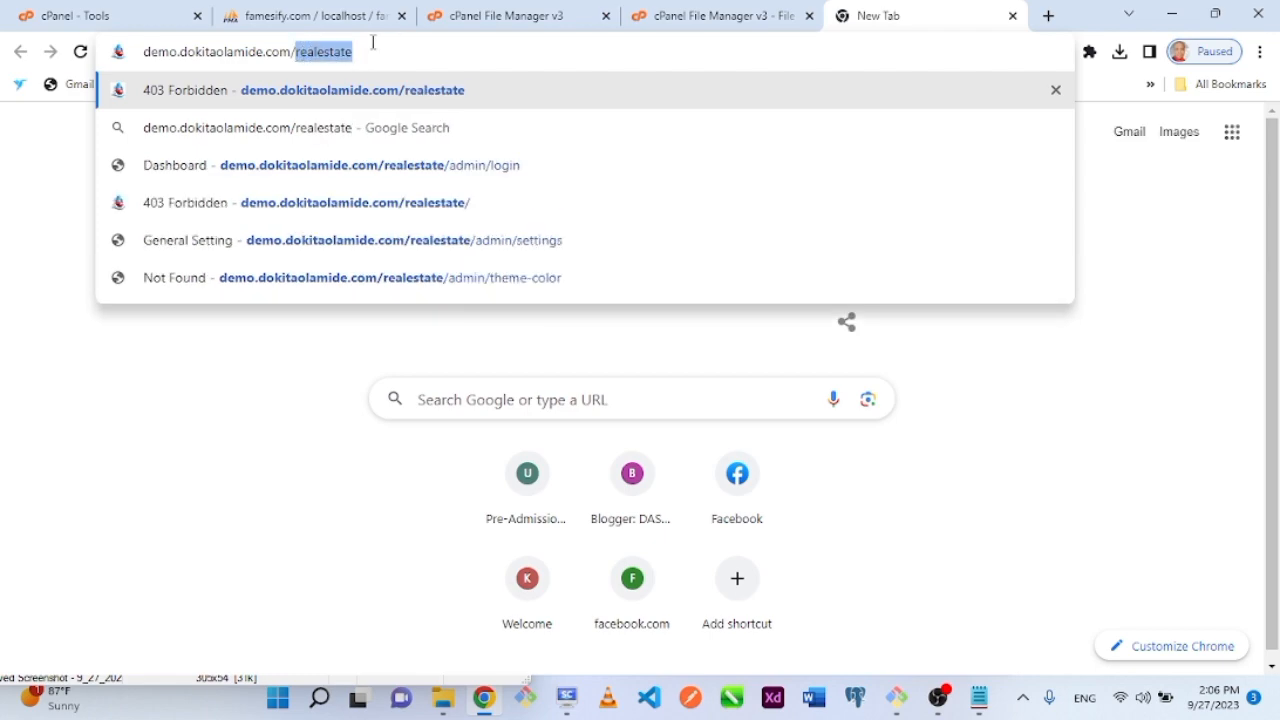
drag(152, 52, 291, 52)
click(366, 54)
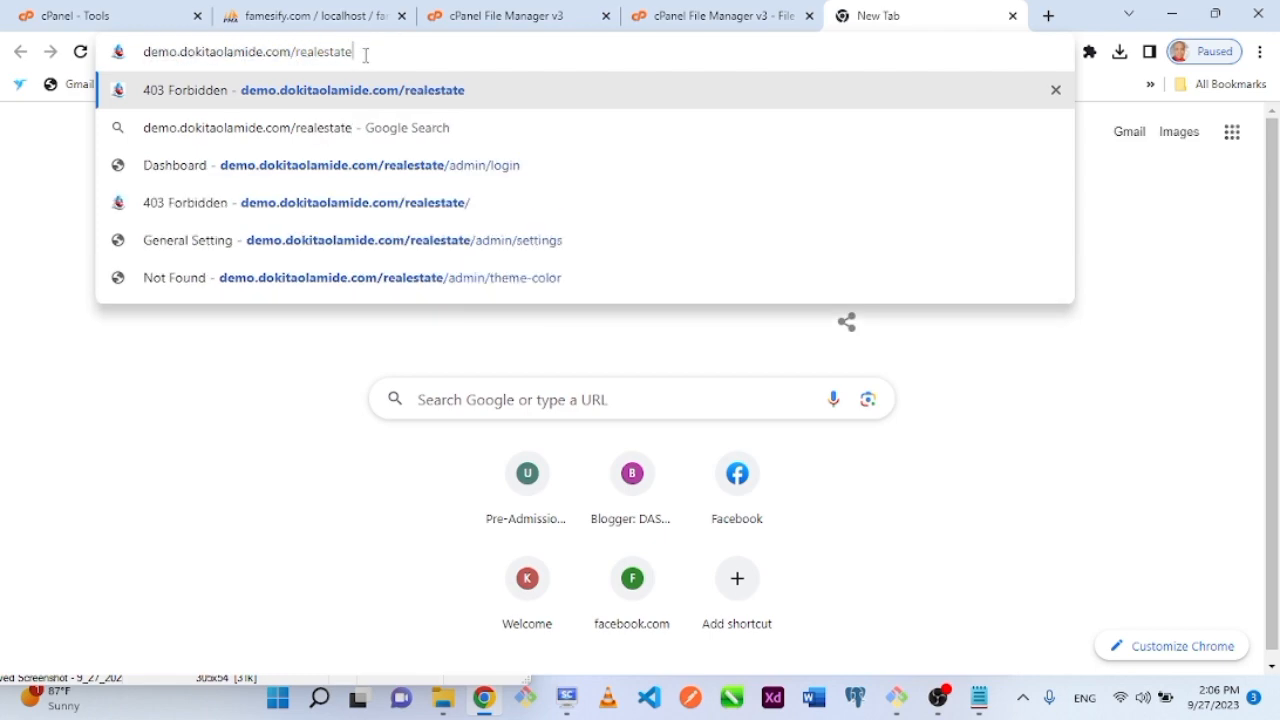
key(Return)
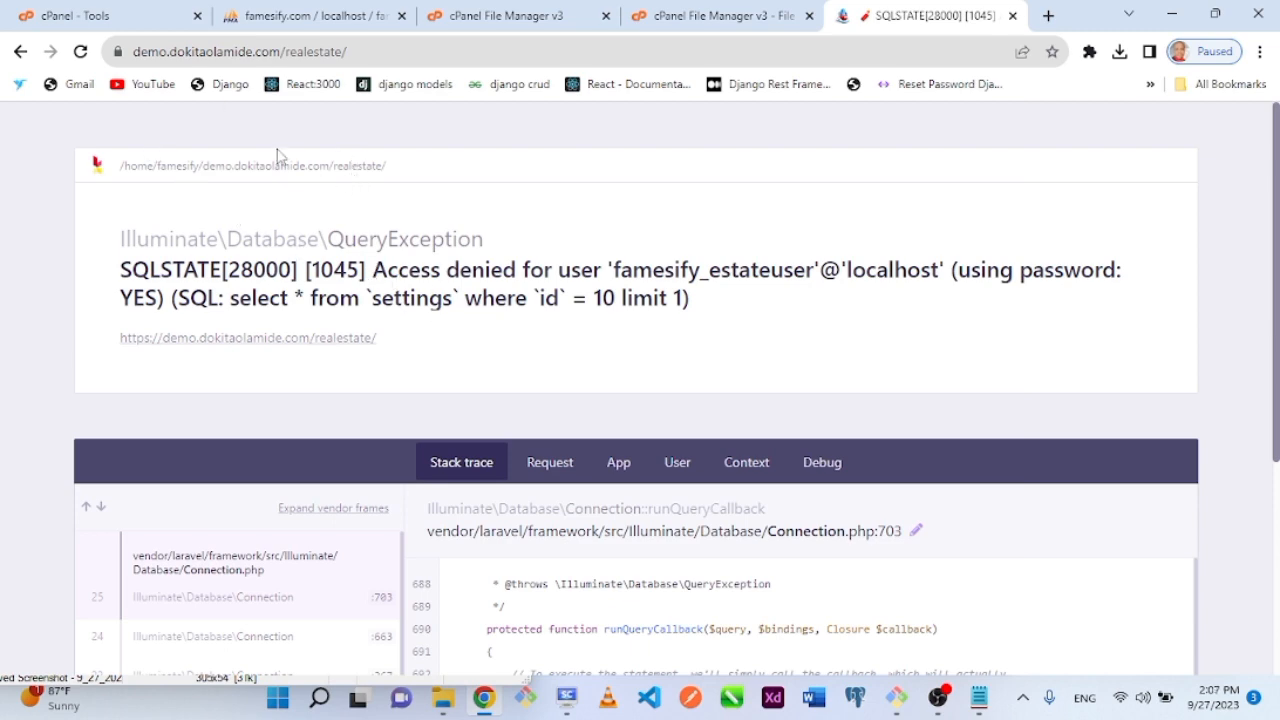
drag(240, 247, 563, 337)
click(660, 288)
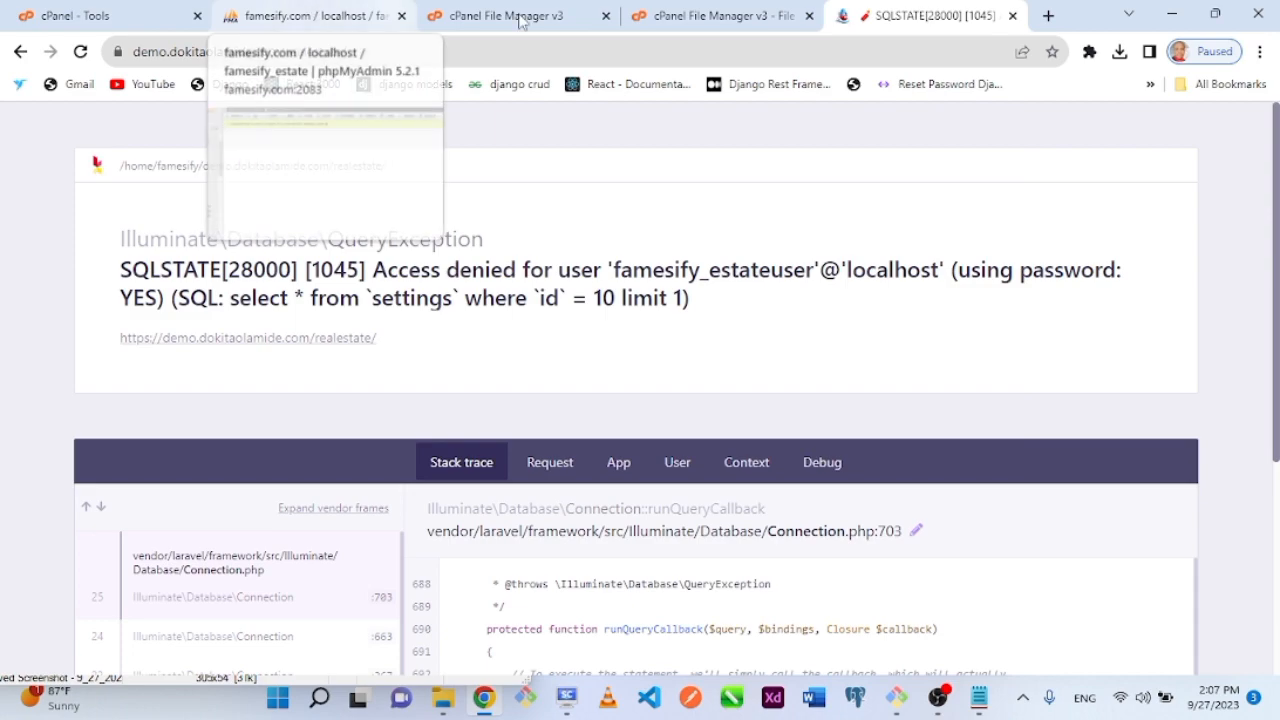
Open the realestate folder's .env file in the File Manager editor
click(75, 15)
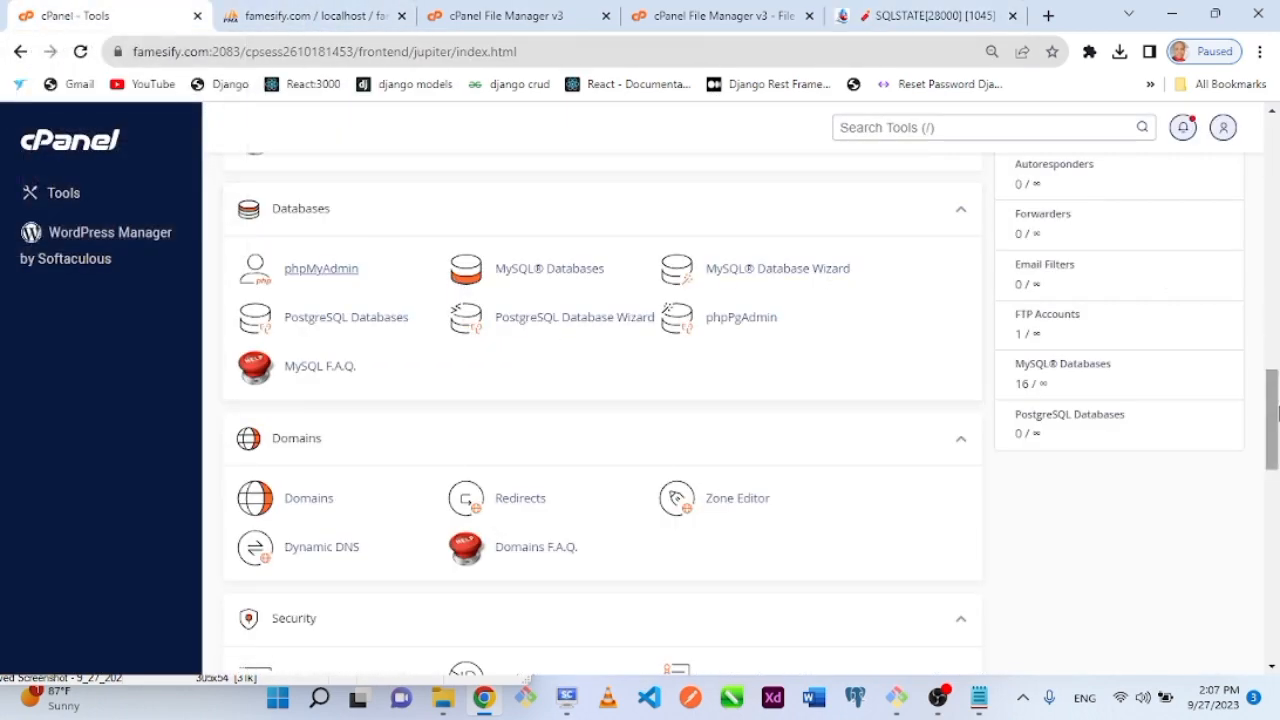
scroll(1275, 365, up, 2)
click(505, 15)
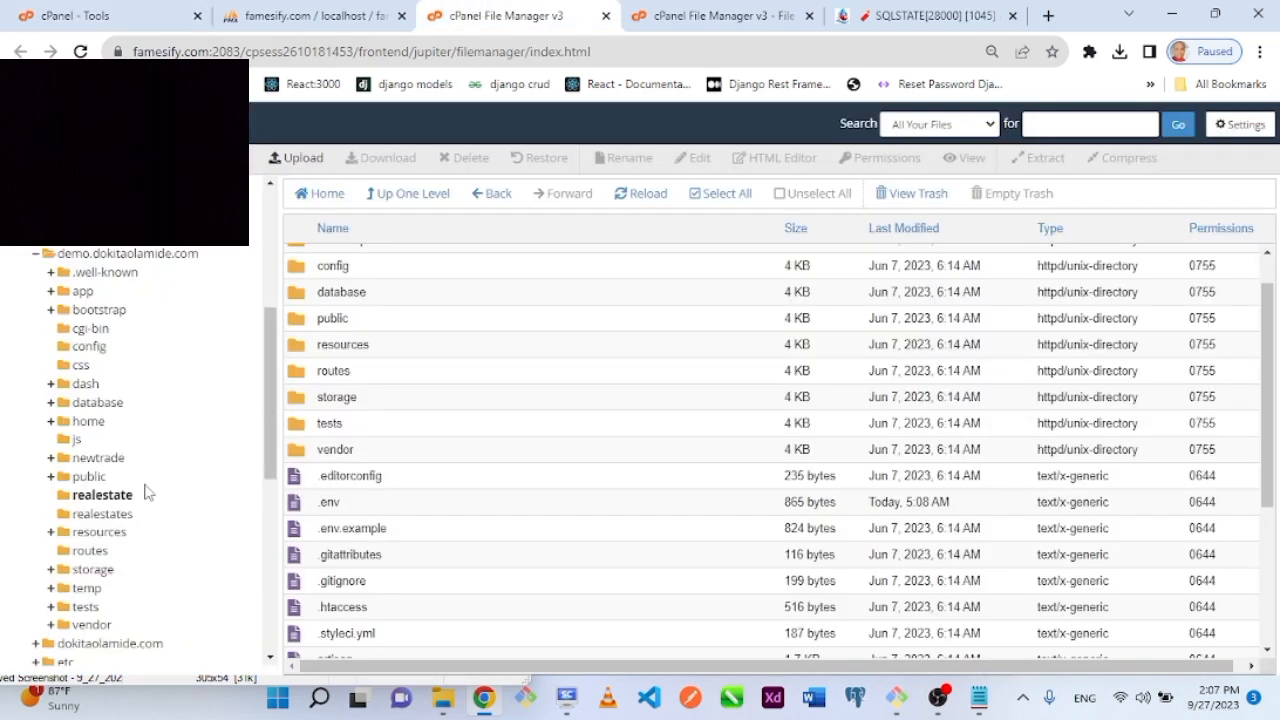
click(104, 494)
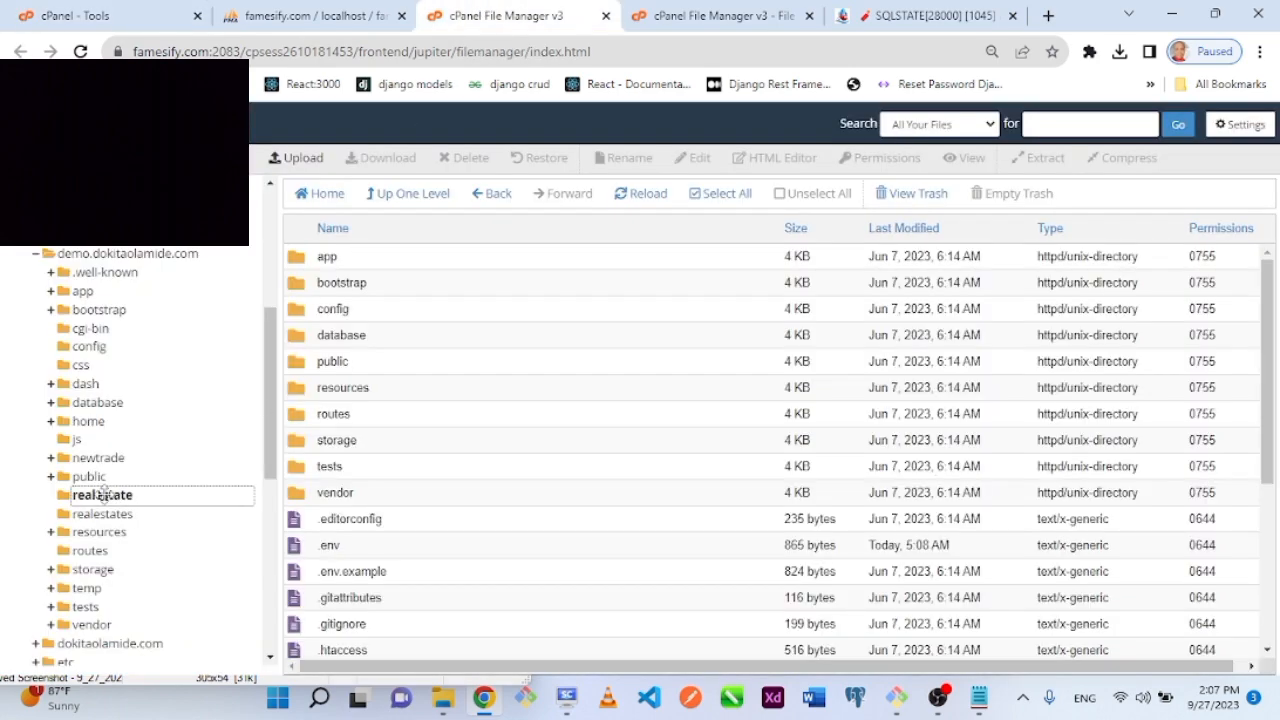
click(308, 553)
click(706, 163)
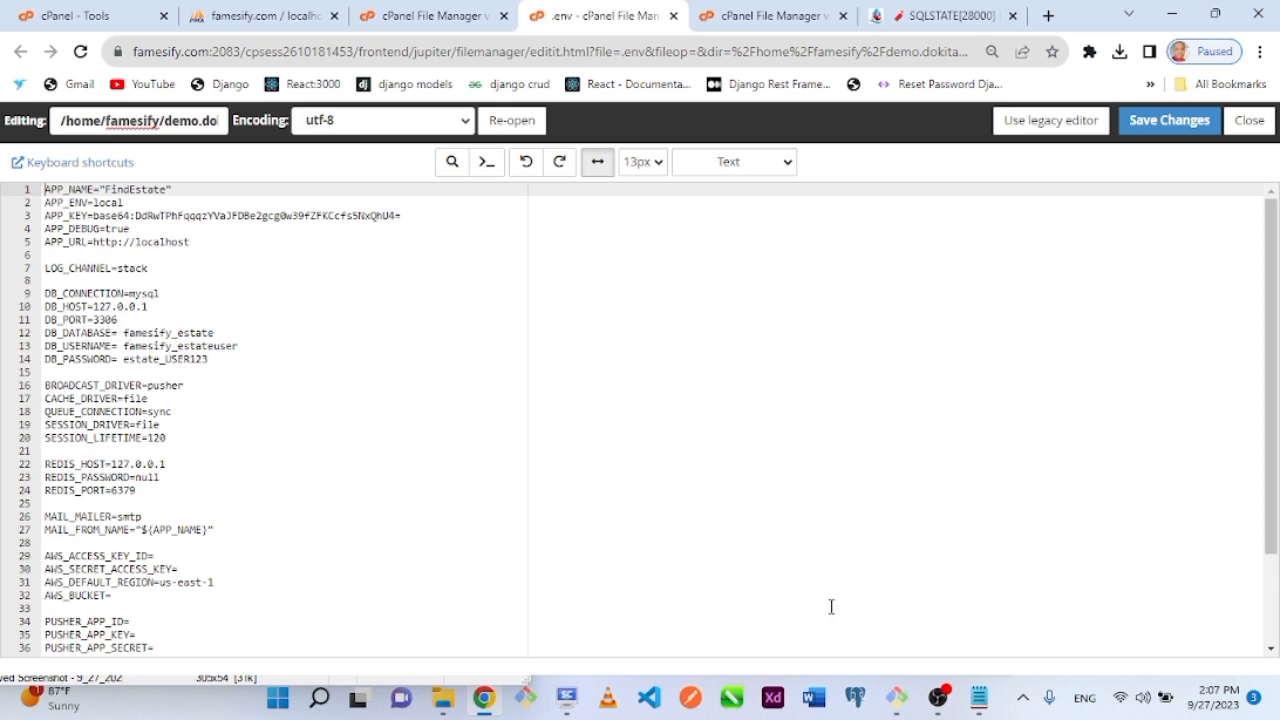
Paste the database name famesify_estate from the note into DB_DATABASE on line 12
click(979, 697)
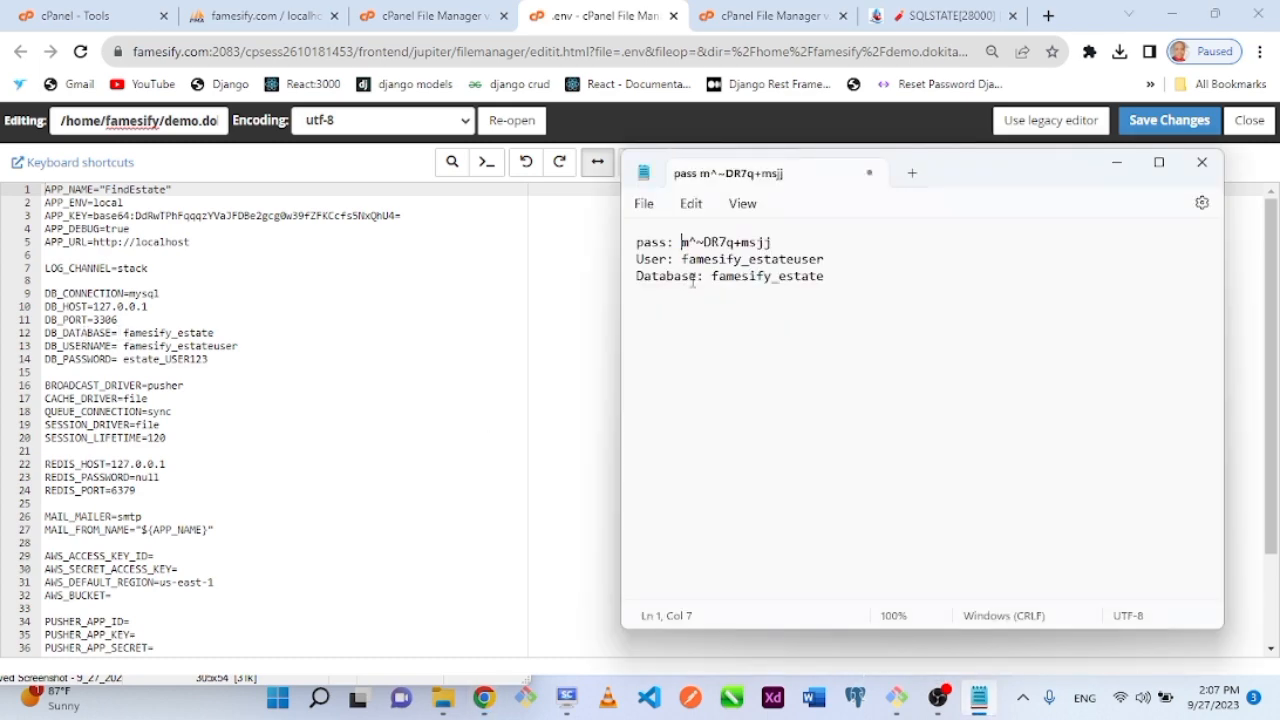
drag(712, 276, 840, 286)
key(ctrl+c)
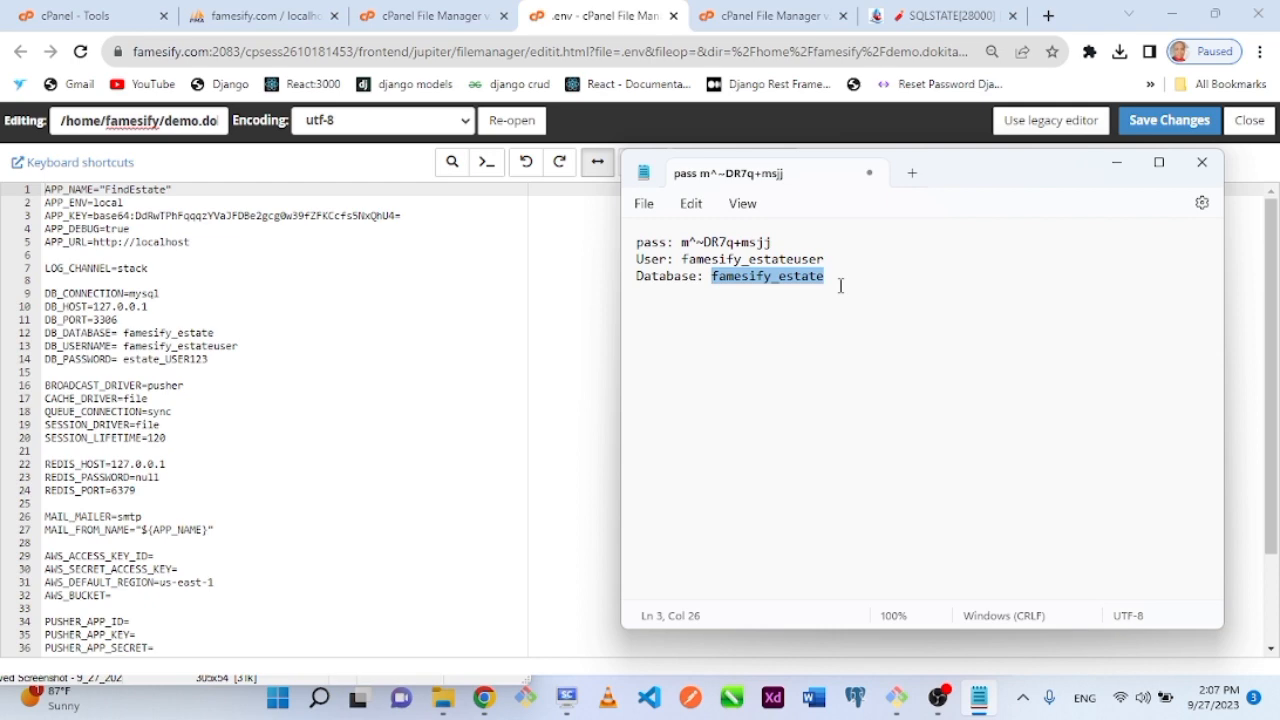
click(127, 332)
drag(127, 332, 263, 333)
key(ctrl+v)
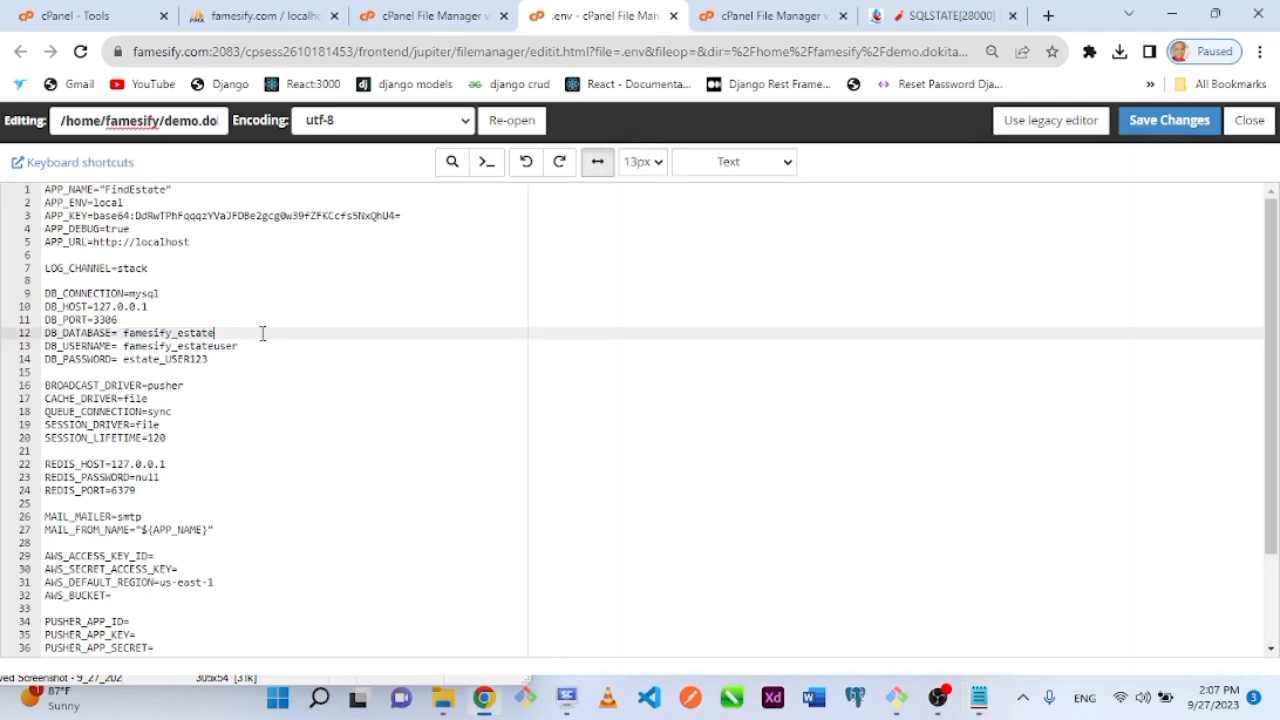
Paste the username famesify_estateuser from the note into DB_USERNAME on line 13
key(alt+Tab)
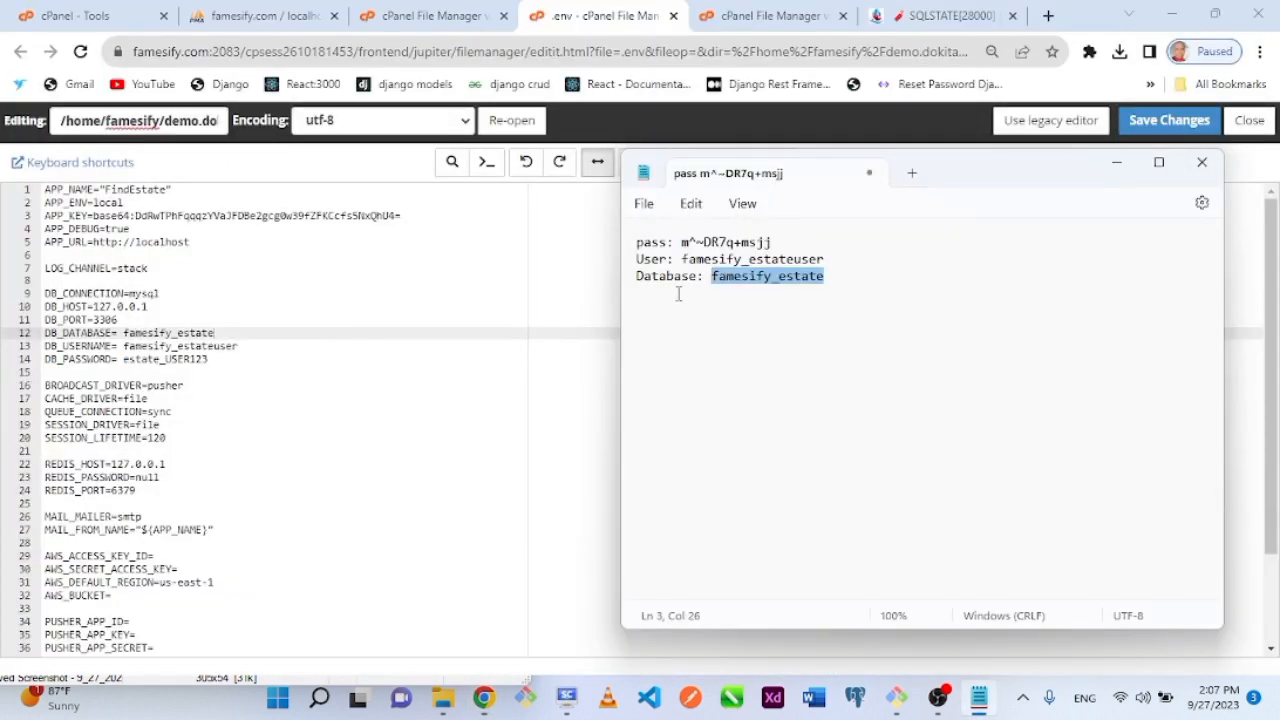
drag(684, 259, 864, 273)
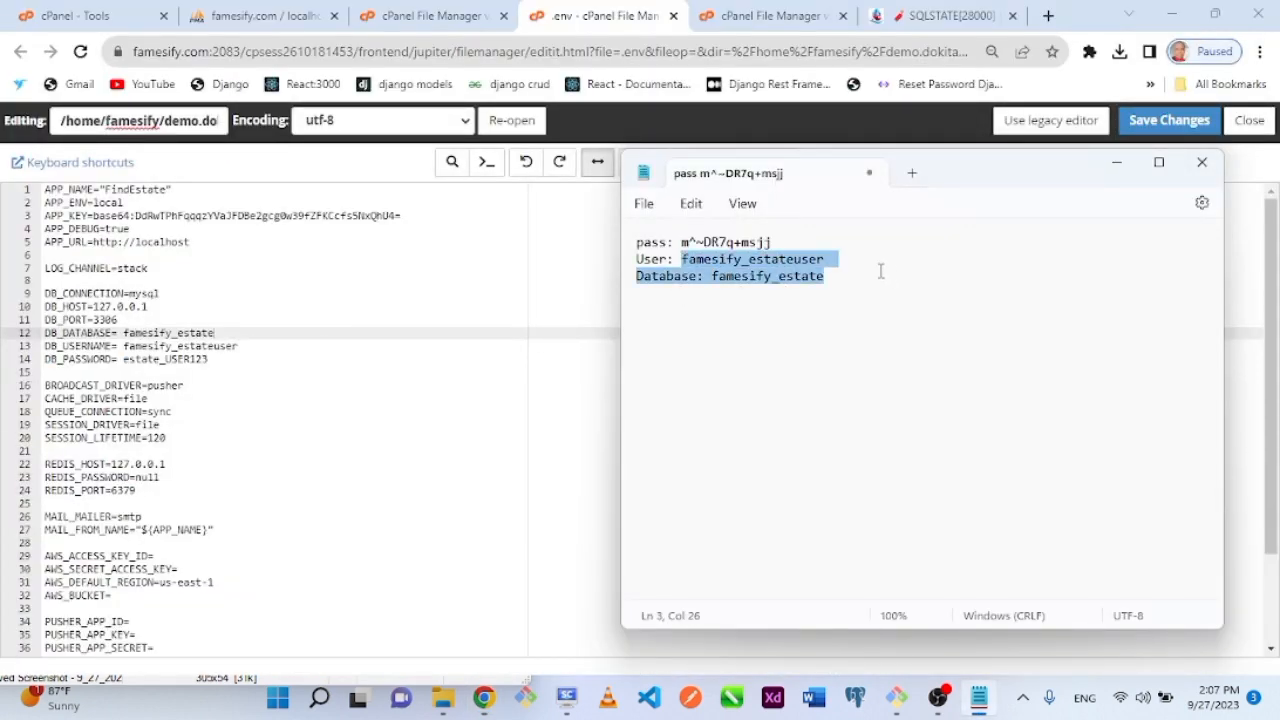
click(824, 259)
drag(684, 259, 829, 252)
key(ctrl+c)
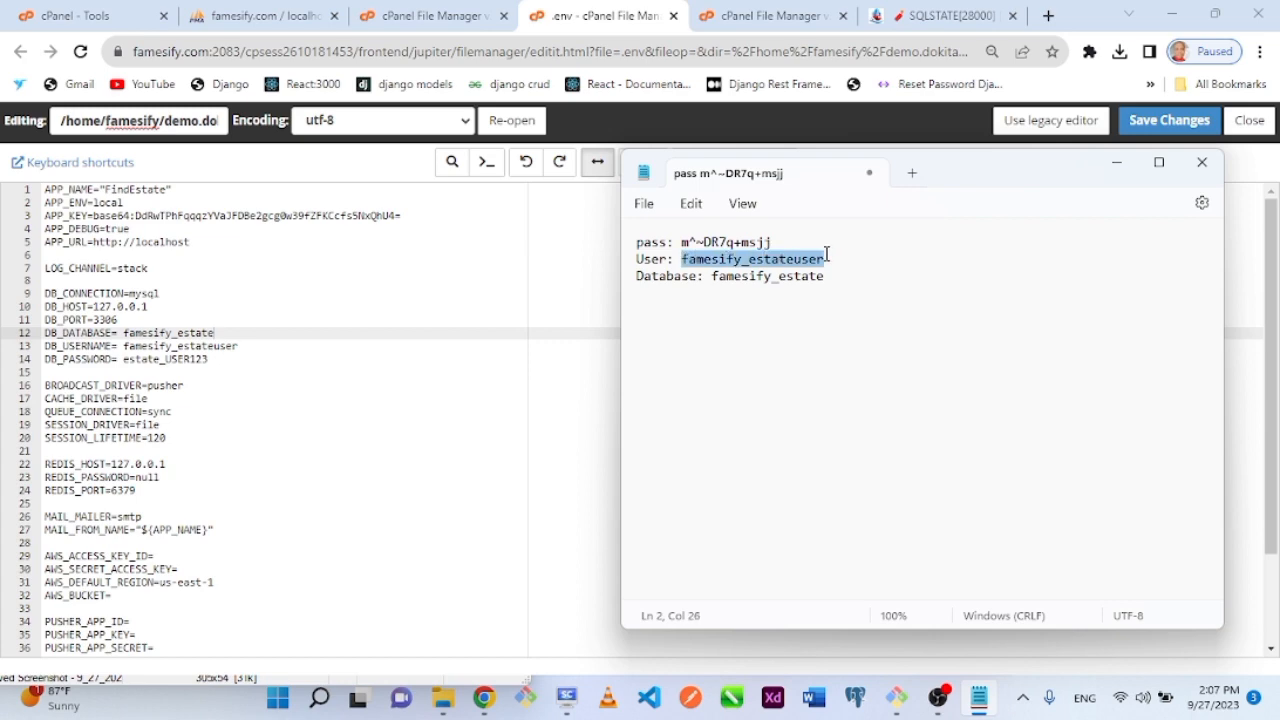
drag(124, 346, 241, 346)
key(ctrl+v)
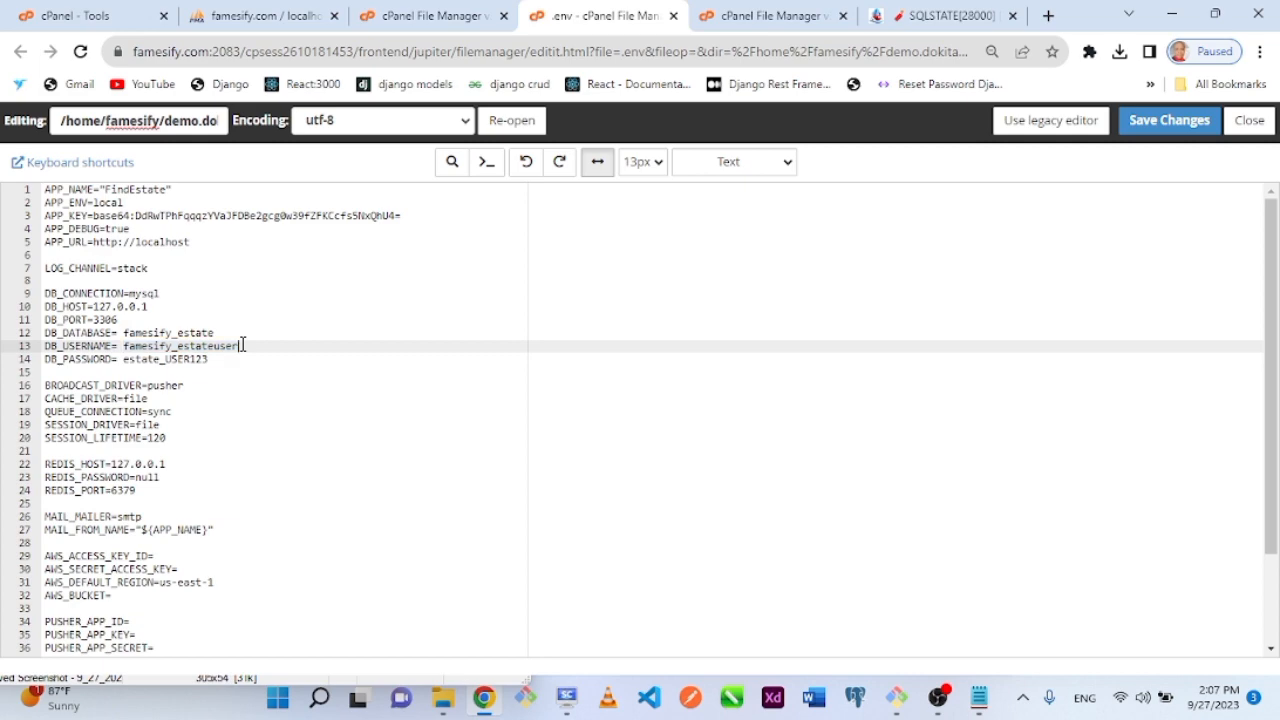
Replace DB_PASSWORD with the saved password, save .env, and reload the site
key(alt+Tab)
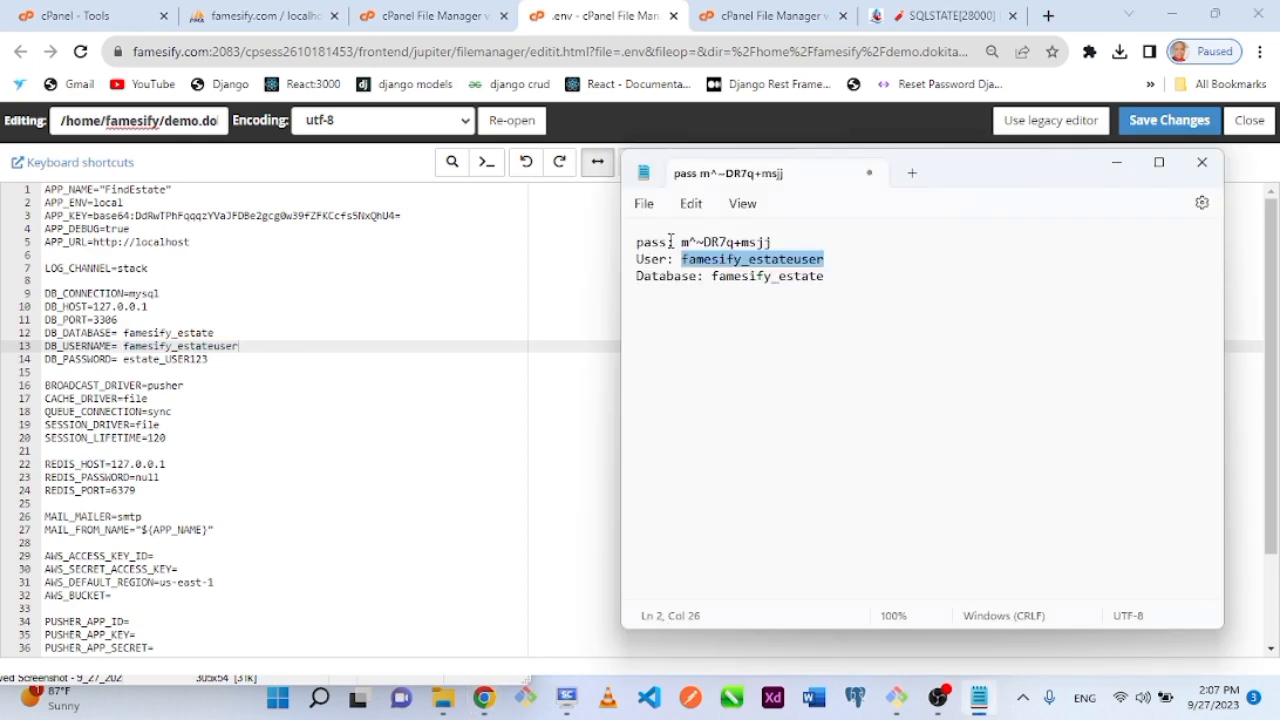
drag(681, 242, 771, 241)
key(ctrl+c)
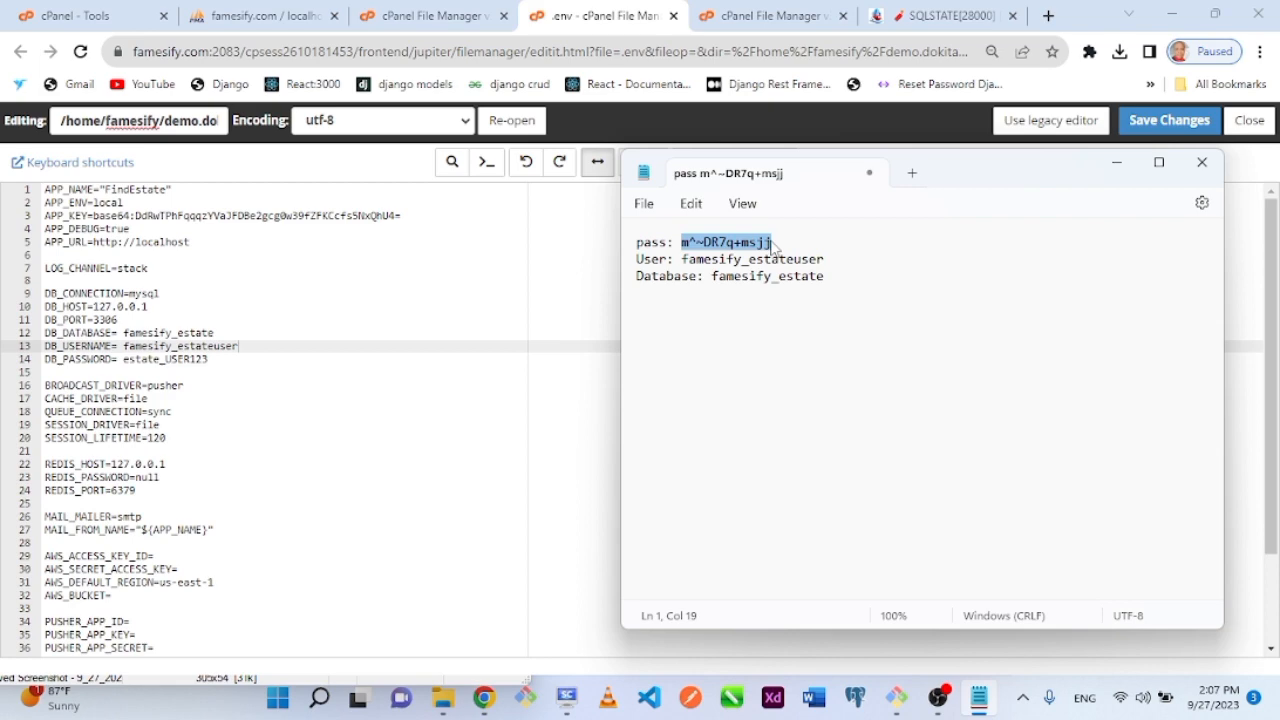
drag(125, 359, 209, 359)
key(ctrl+v)
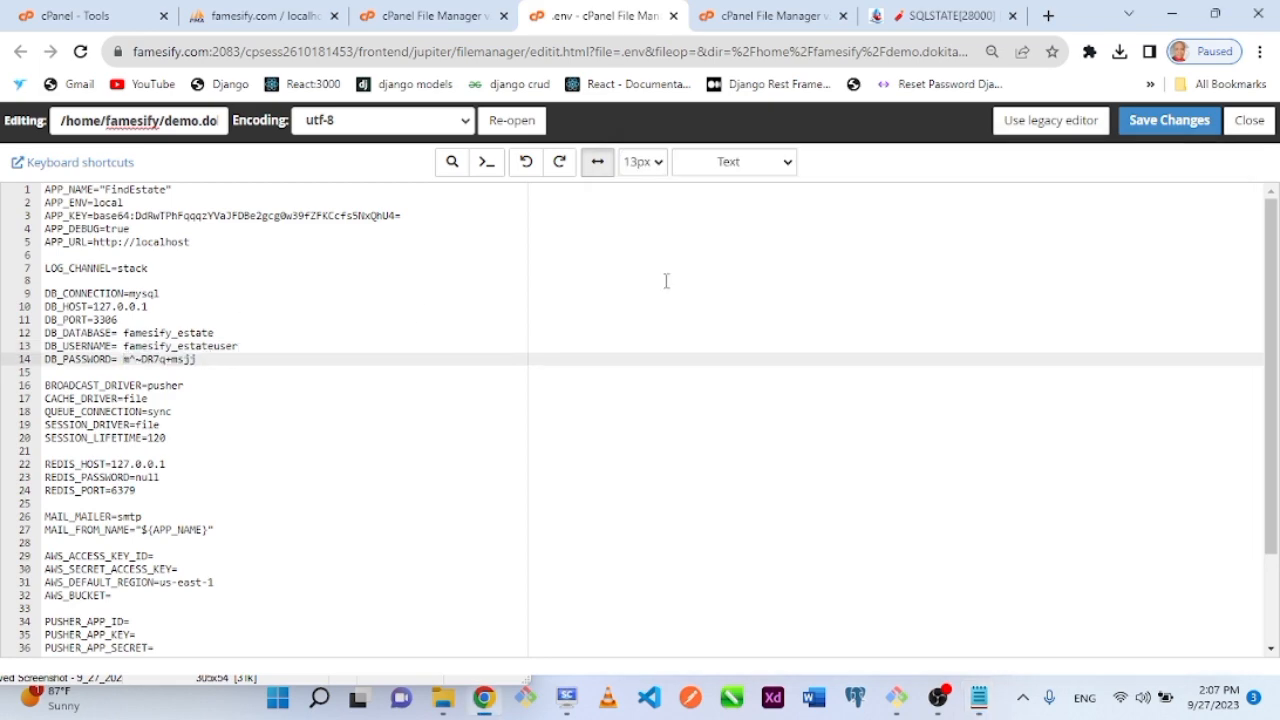
click(1145, 120)
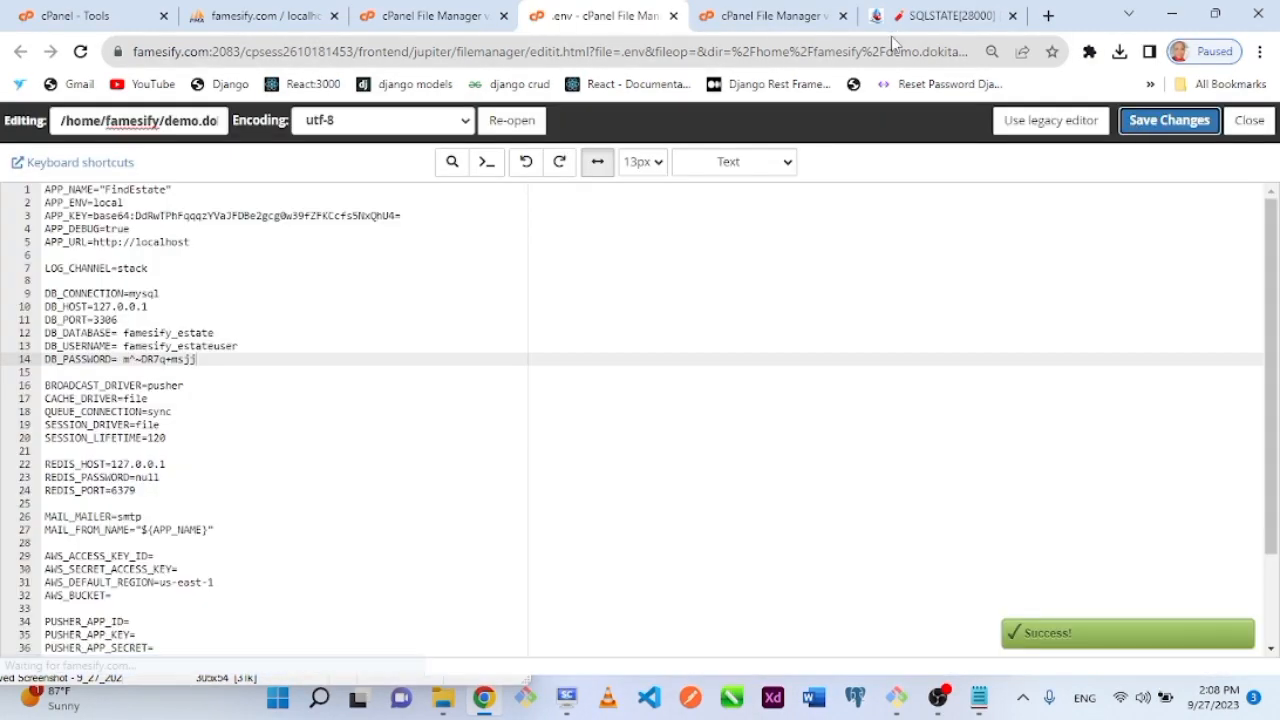
click(940, 15)
click(80, 51)
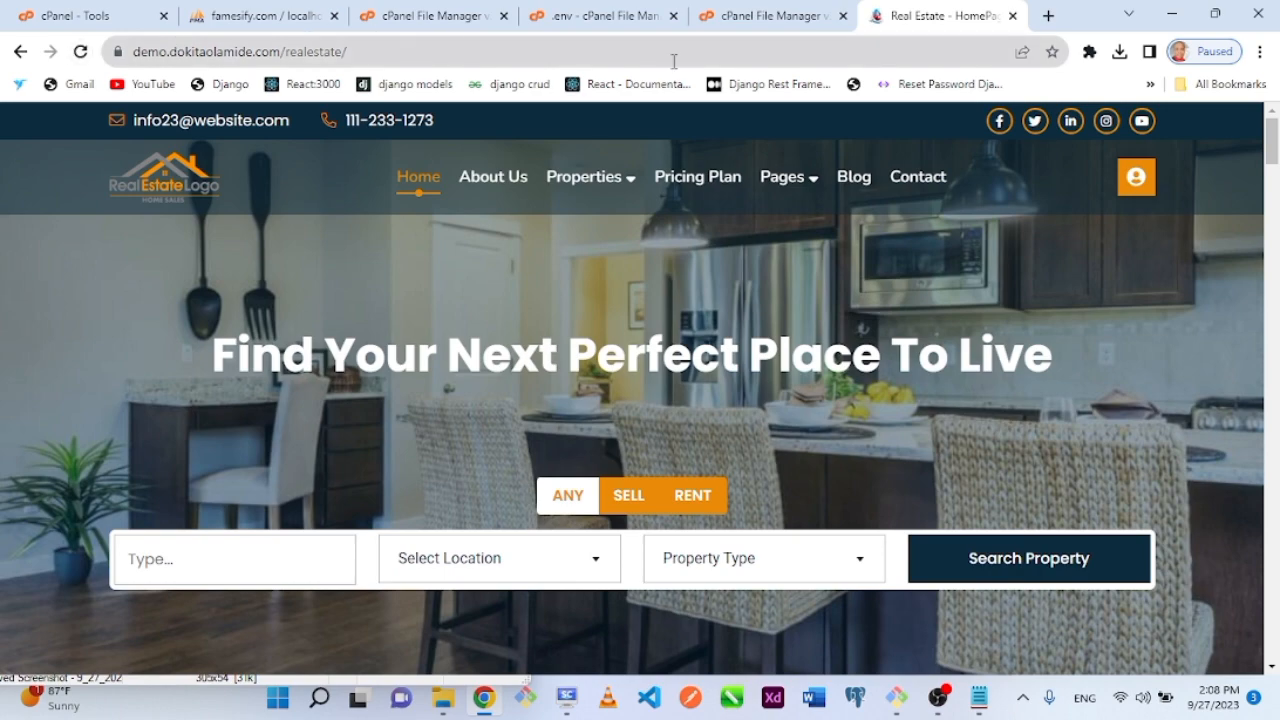
Open the realestate admin page in a new tab and log out of the admin panel
click(189, 55)
key(ctrl+c)
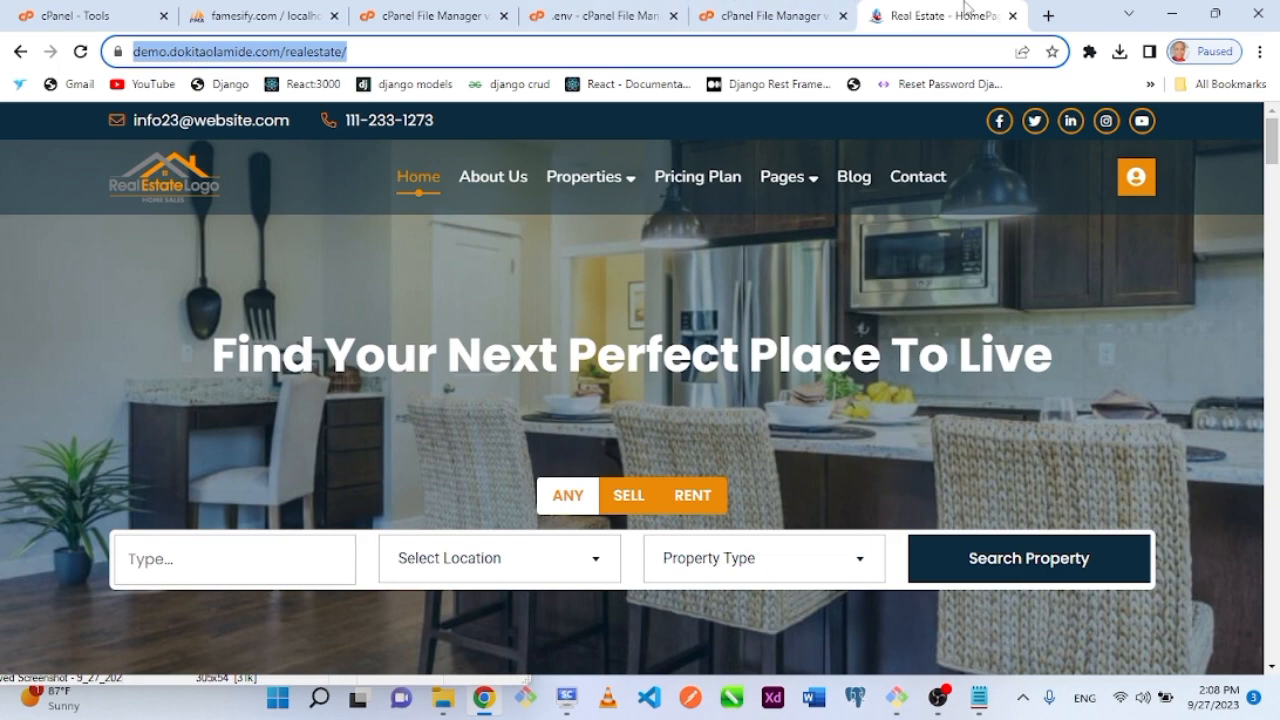
click(1048, 16)
click(452, 45)
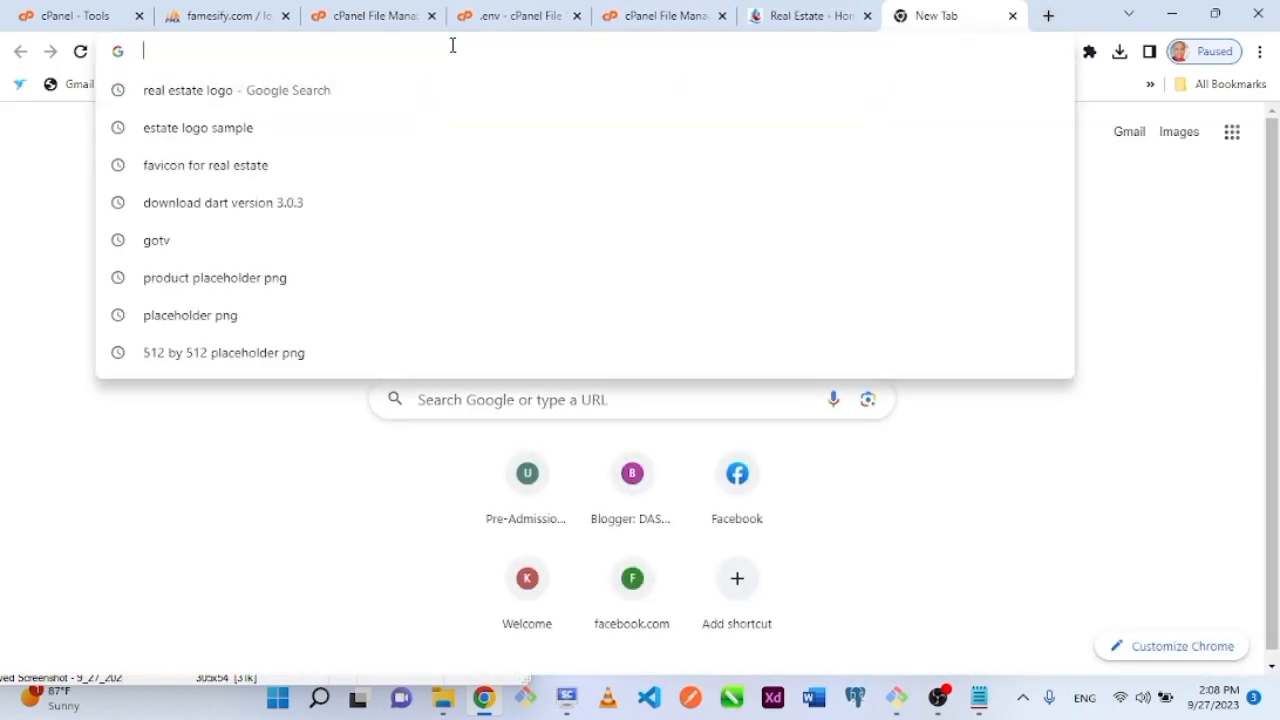
key(ctrl+v)
text(ad)
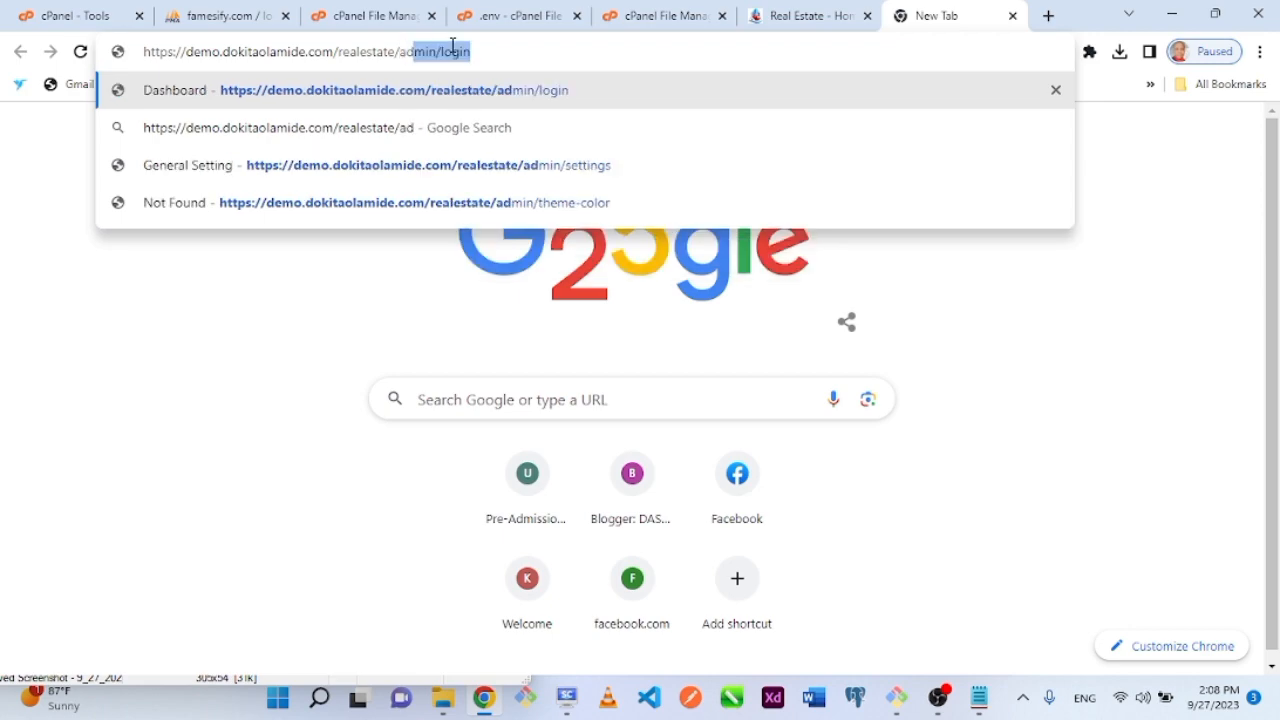
key(Return)
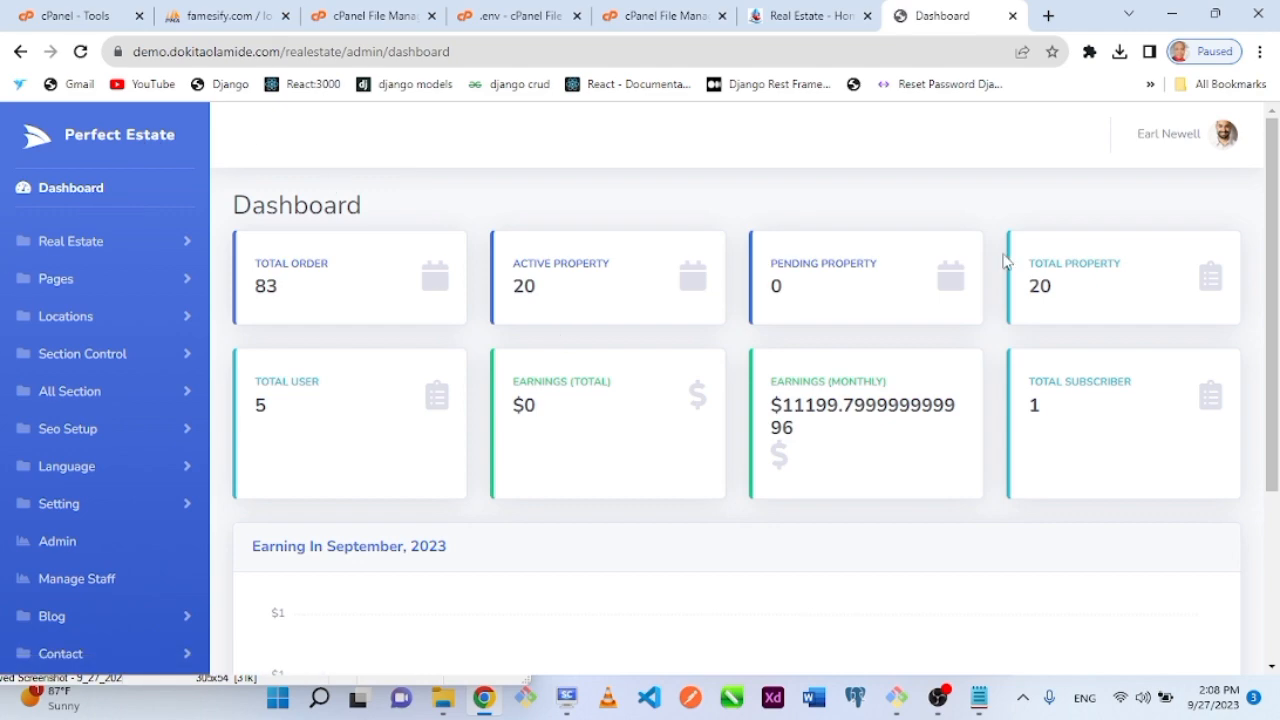
click(1230, 140)
click(1162, 242)
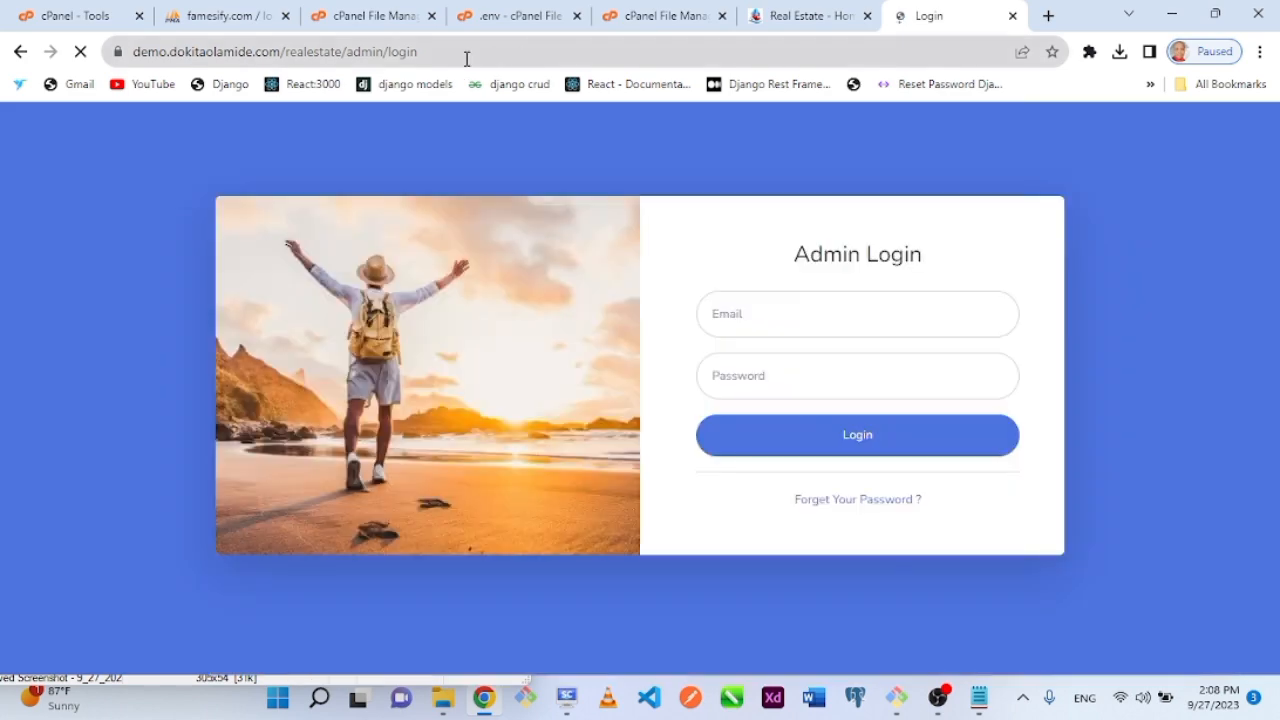
Log back in with the admin email and password to reach the Dashboard
click(786, 320)
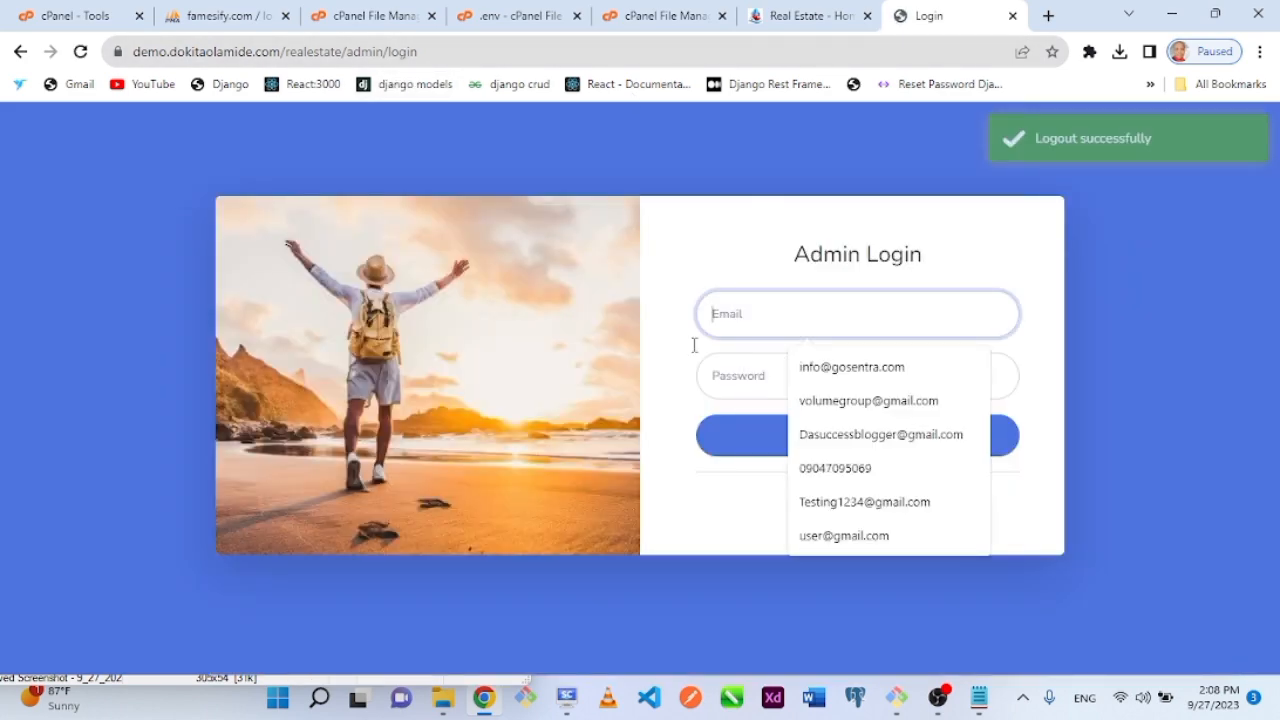
click(756, 138)
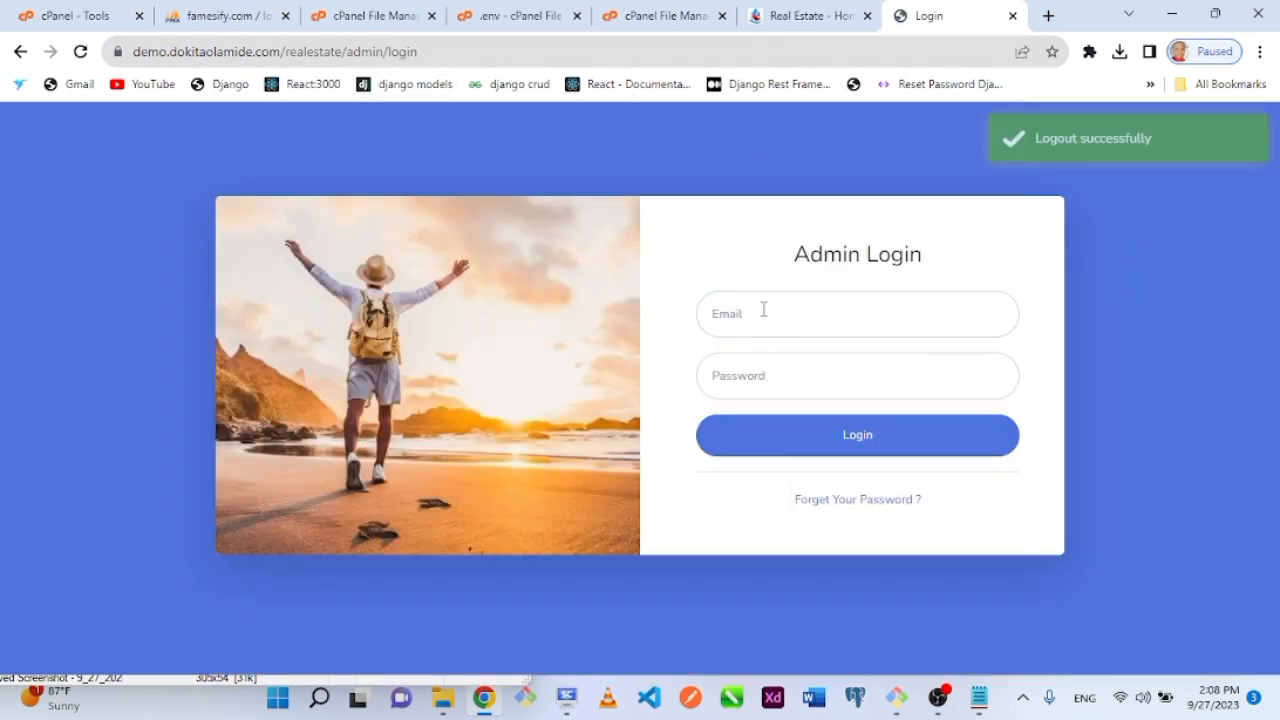
click(763, 310)
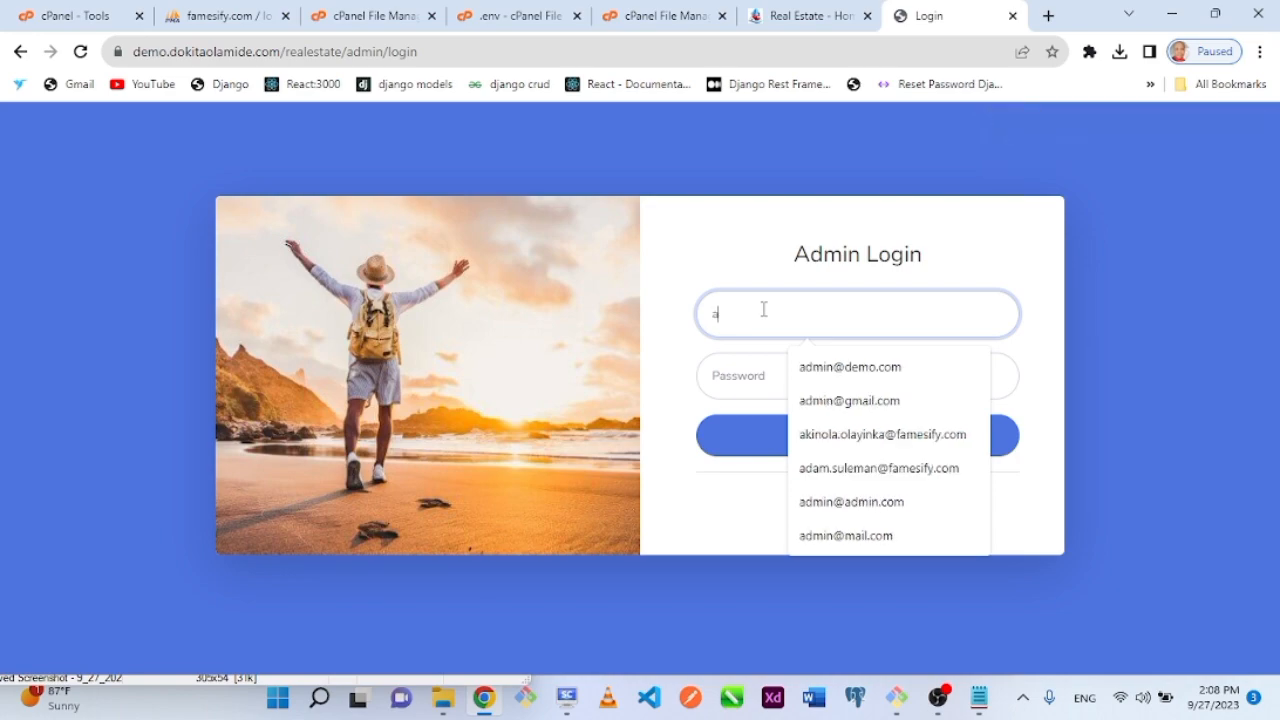
key(Return)
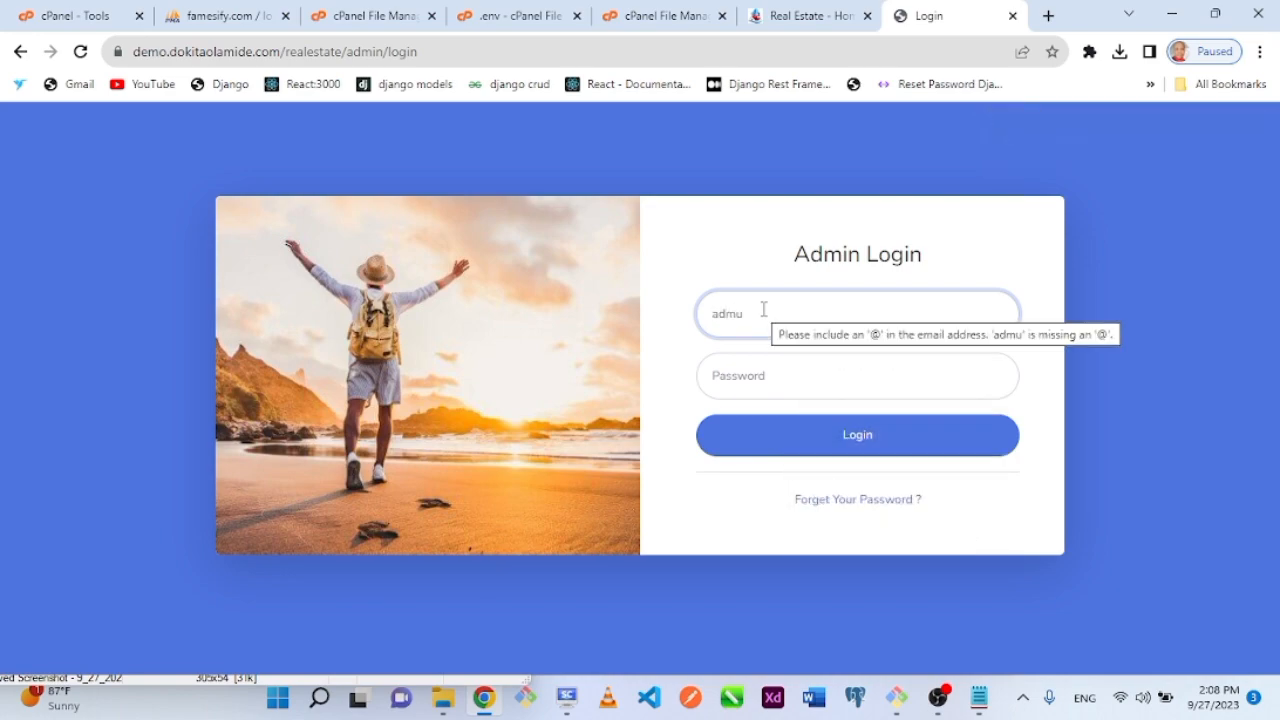
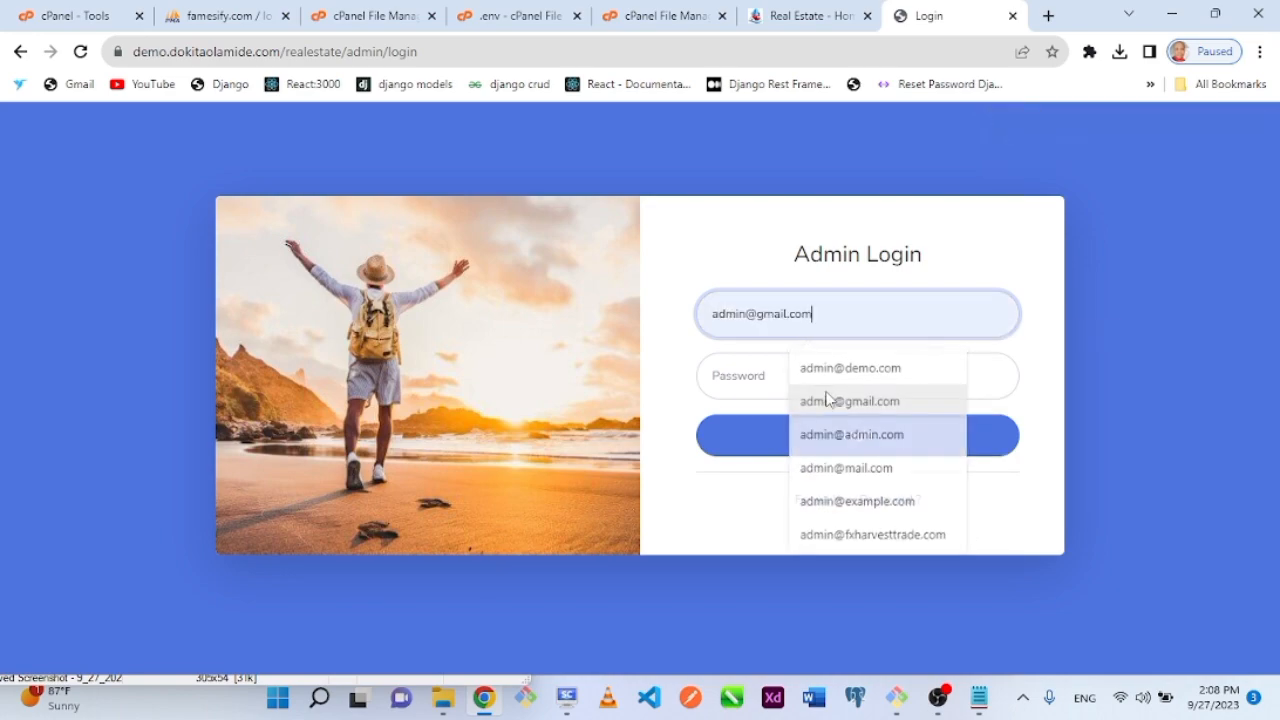
click(849, 400)
click(770, 376)
text(a)
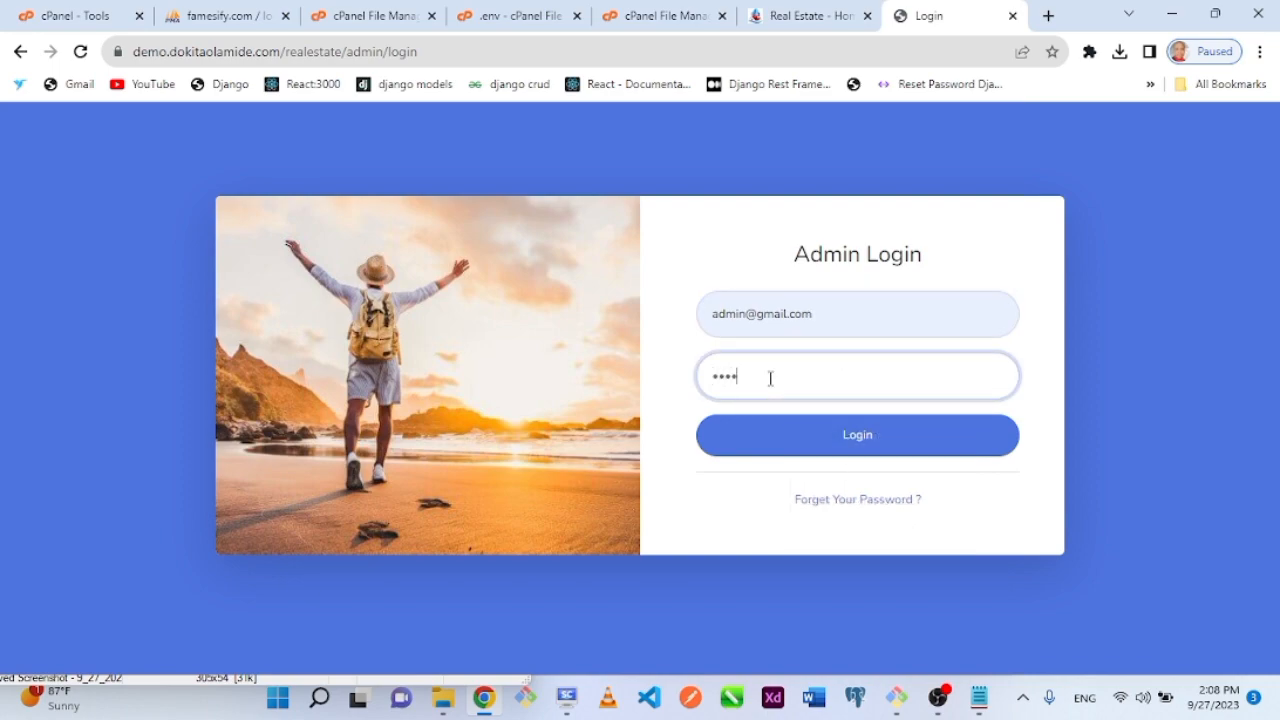
click(808, 432)
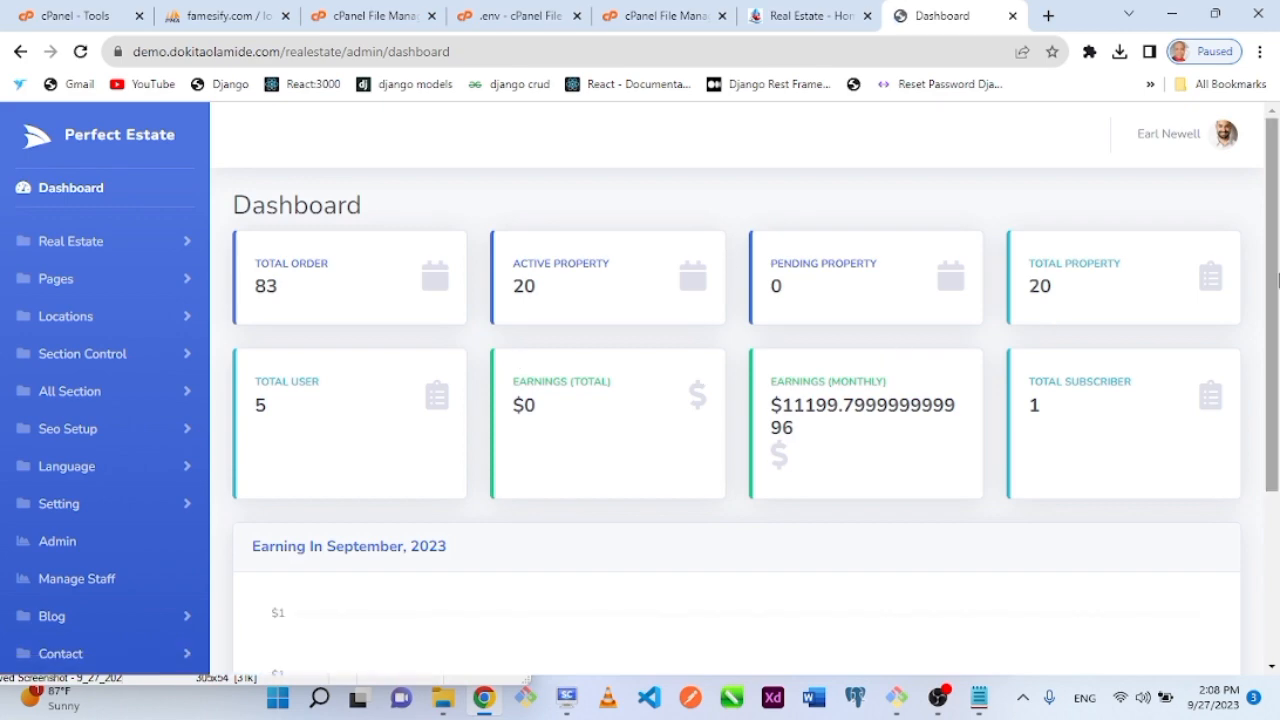
drag(1278, 274, 798, 184)
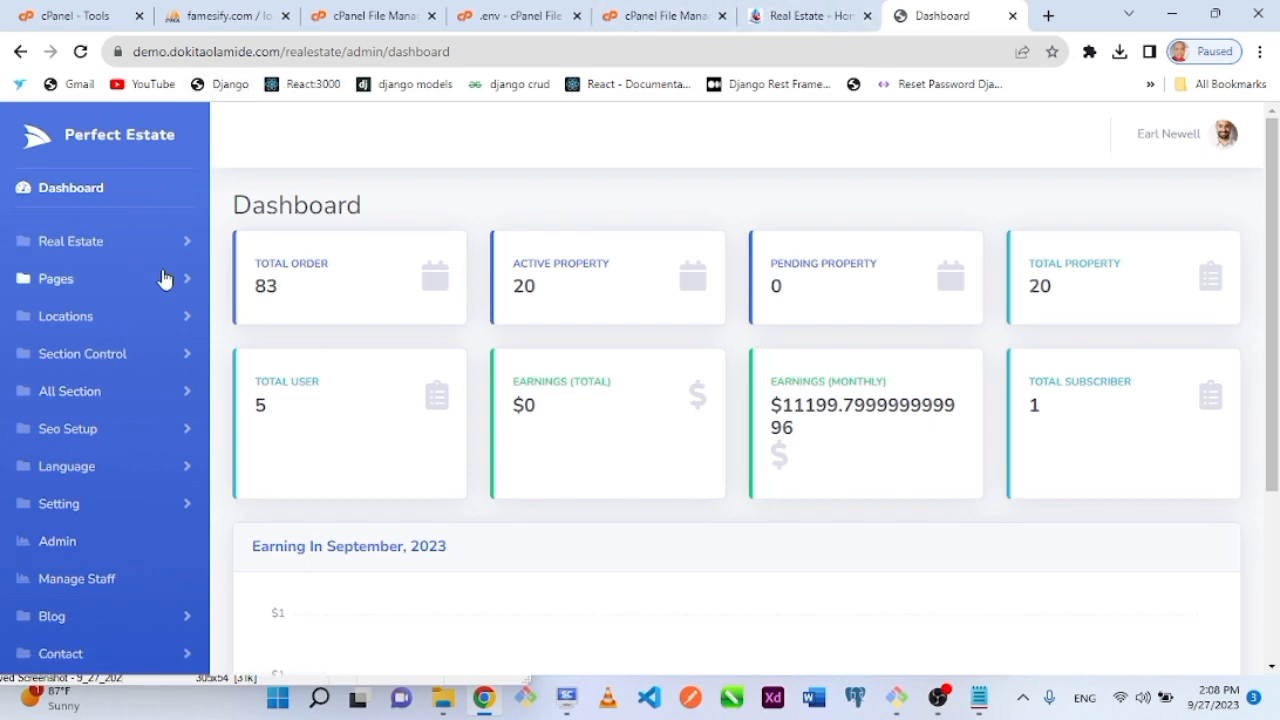
In General Setting, rename the Sidebar Header from Perfect Estate to Pro Estate
click(185, 504)
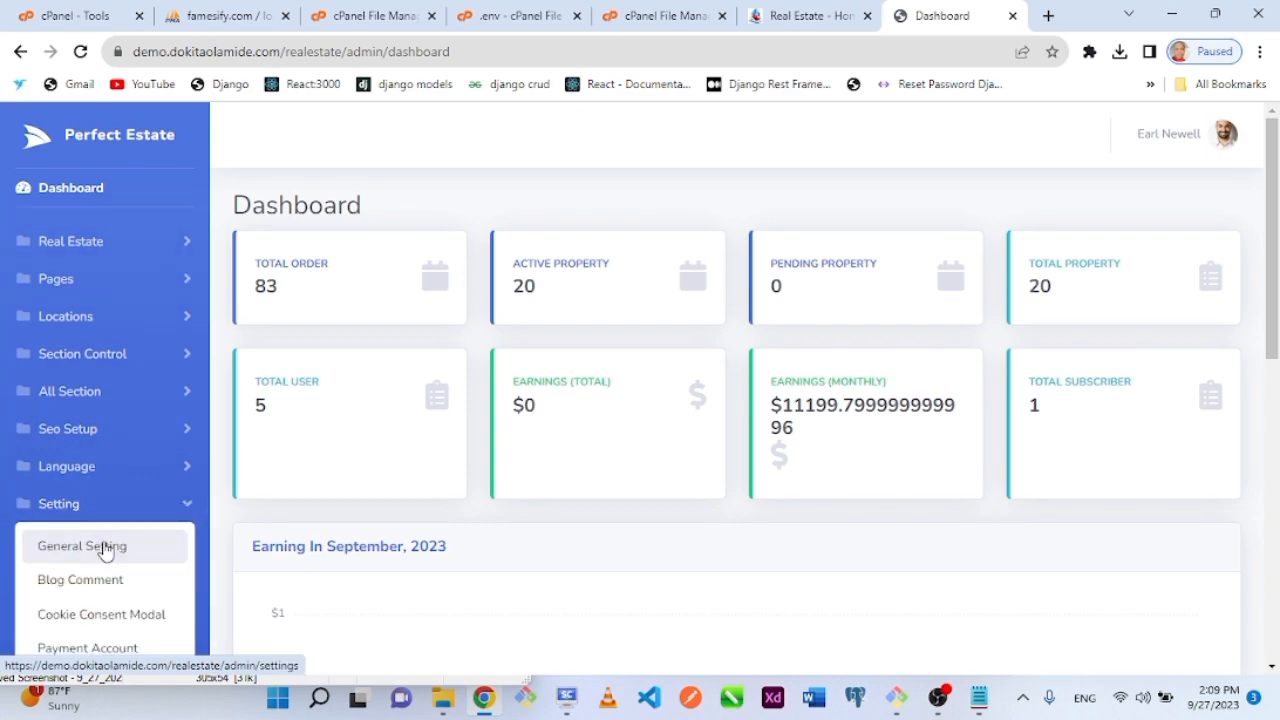
click(116, 546)
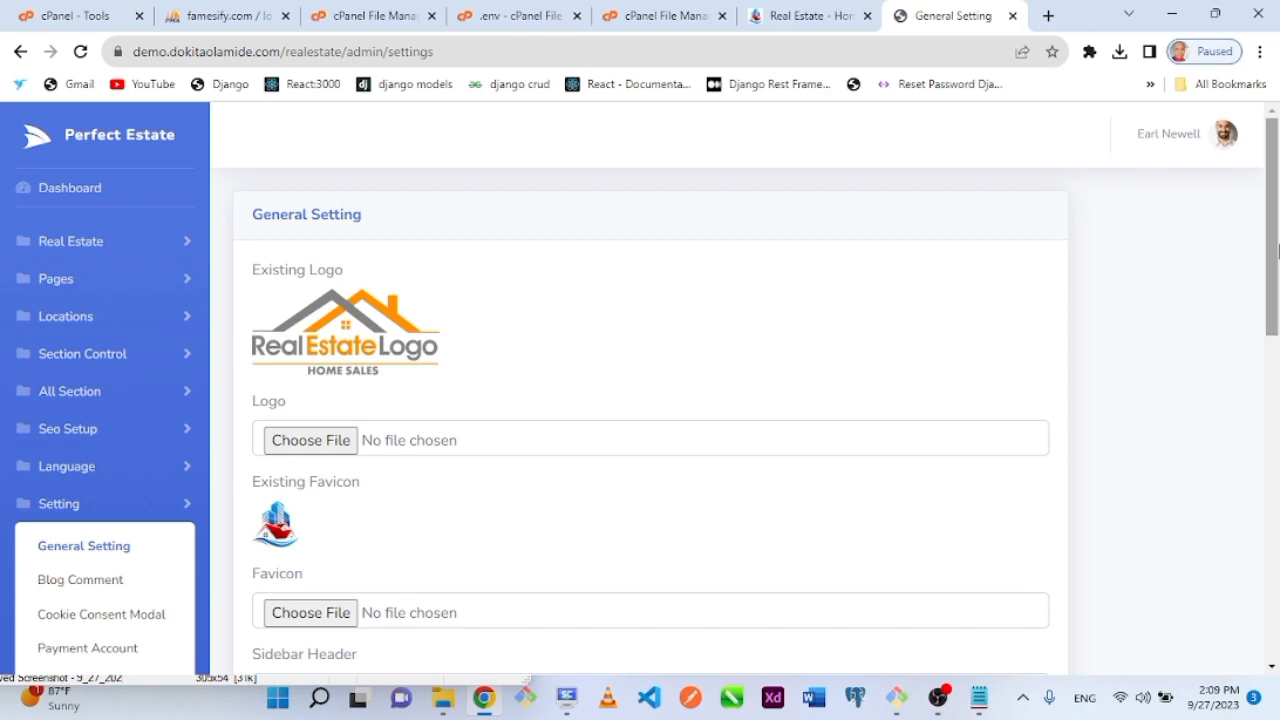
scroll(432, 296, down, 4)
triple_click(432, 296)
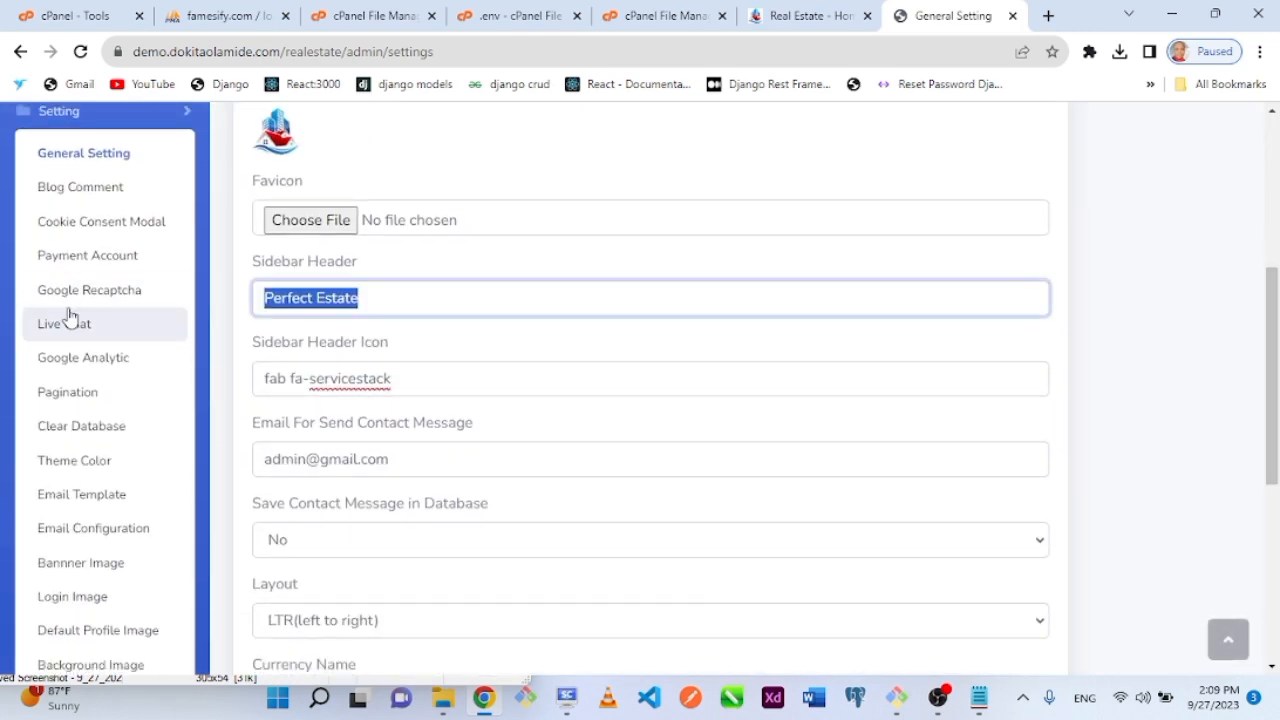
drag(1274, 303, 1245, 72)
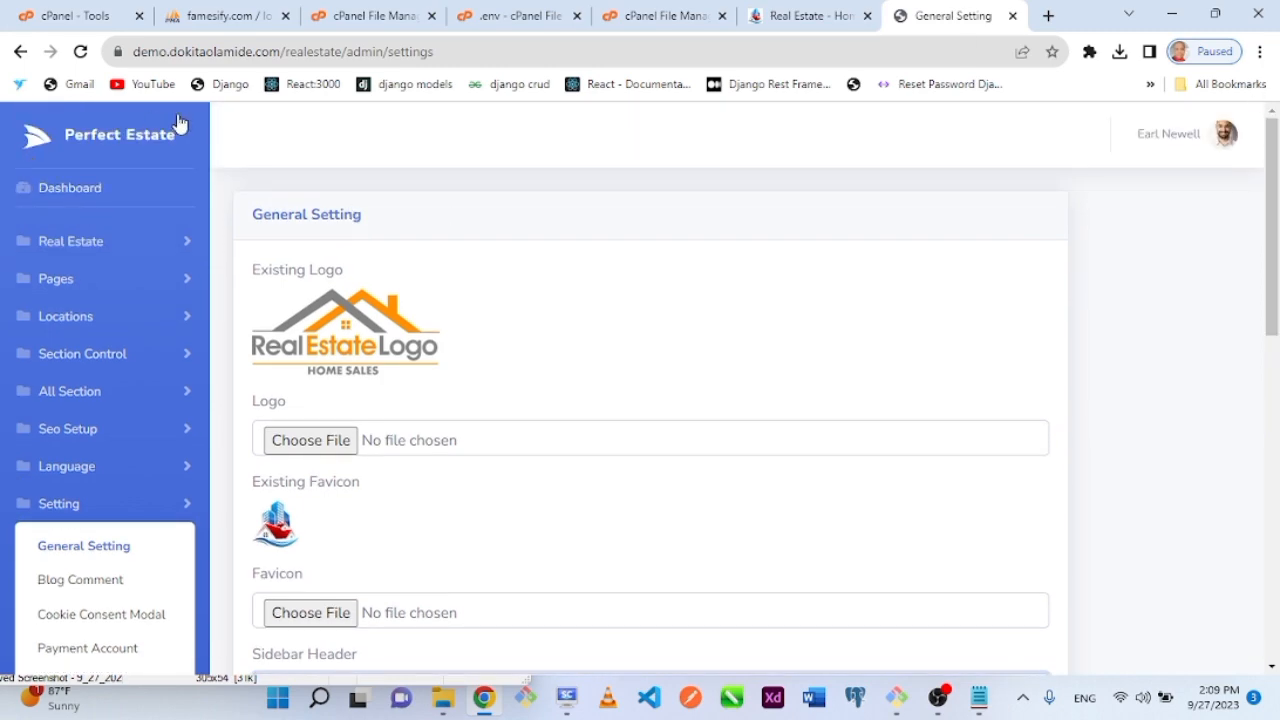
scroll(644, 340, down, 4)
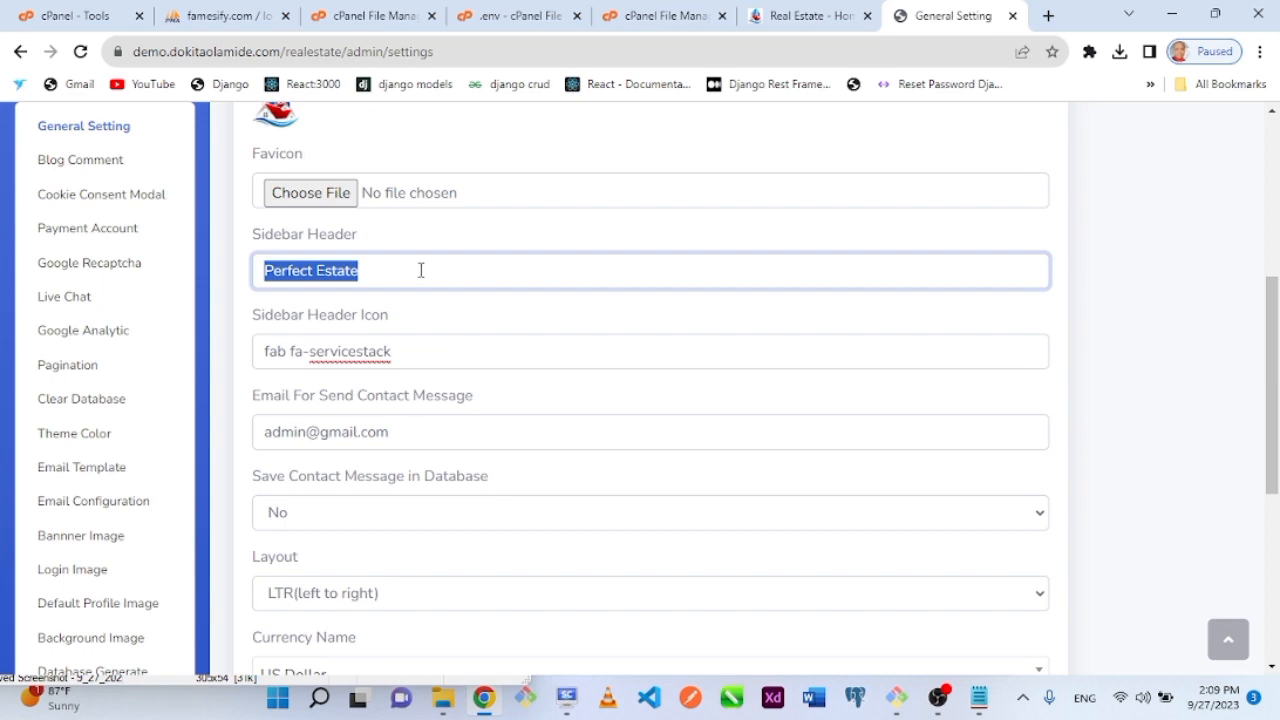
click(385, 230)
click(345, 272)
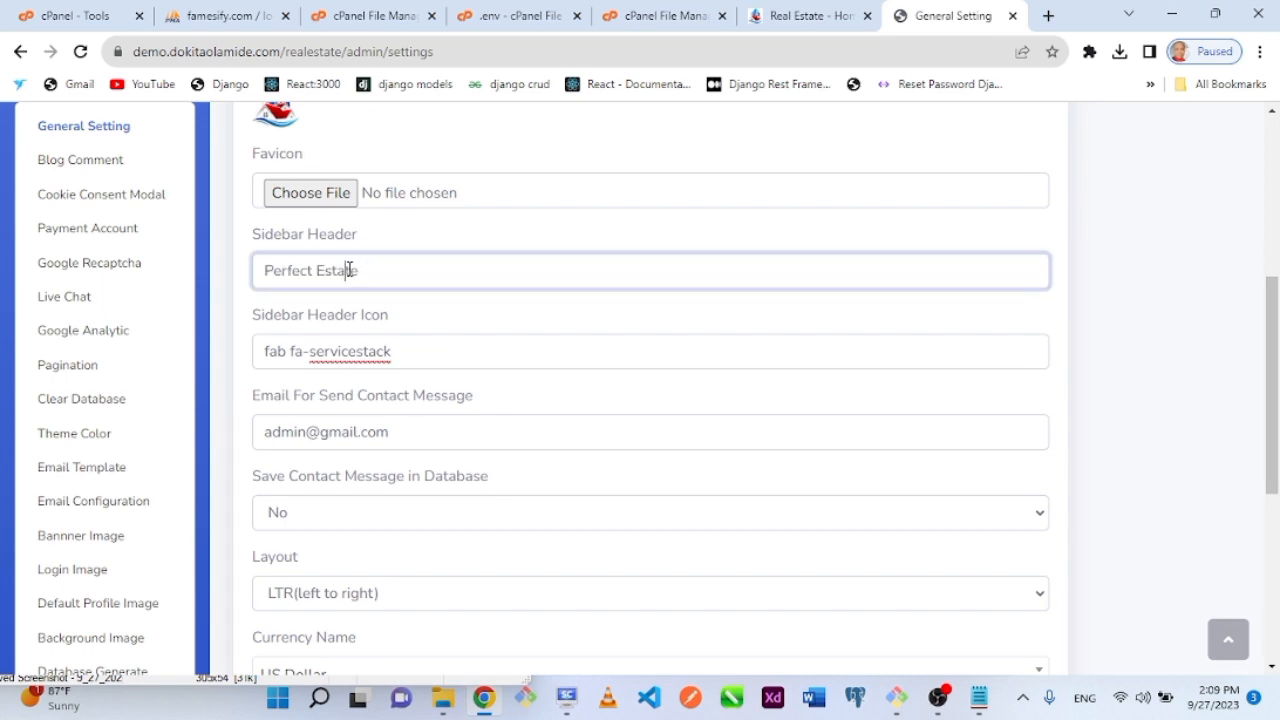
drag(313, 268, 212, 282)
text(Prod)
key(BackSpace)
Choose the address-card icon for the sidebar header and save the general settings
click(416, 351)
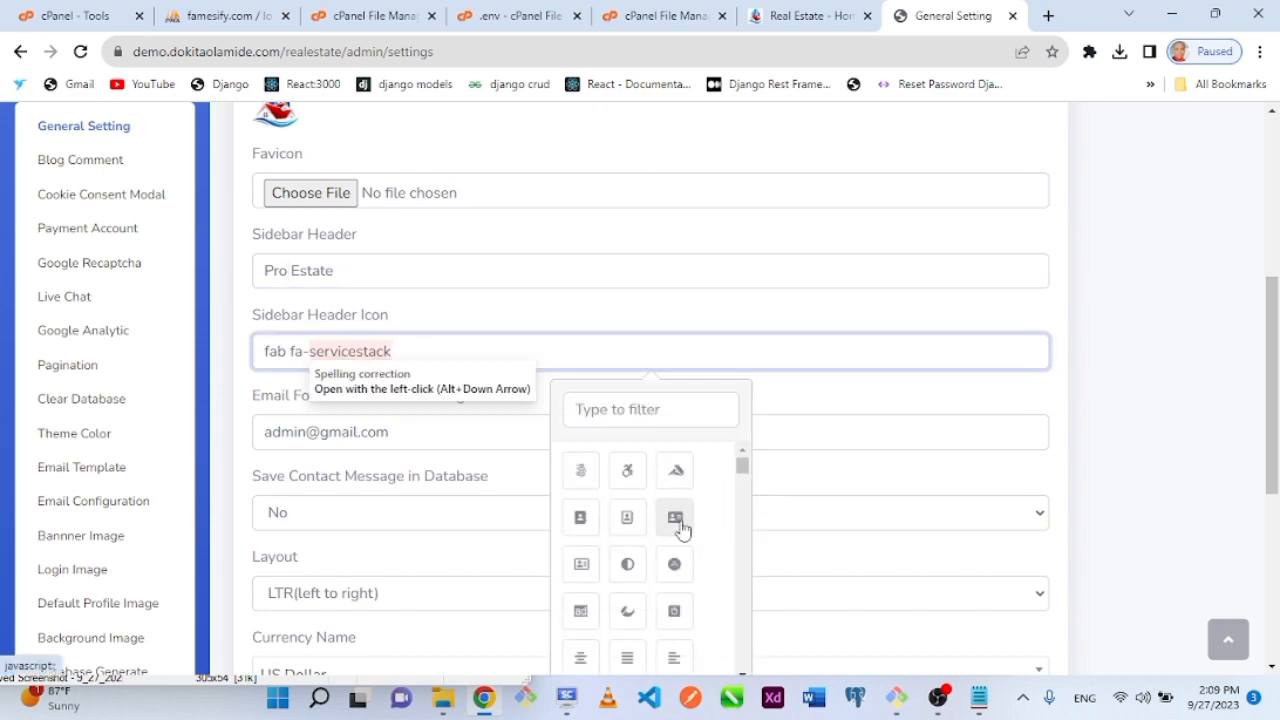
click(676, 518)
drag(1271, 417, 1269, 572)
click(272, 629)
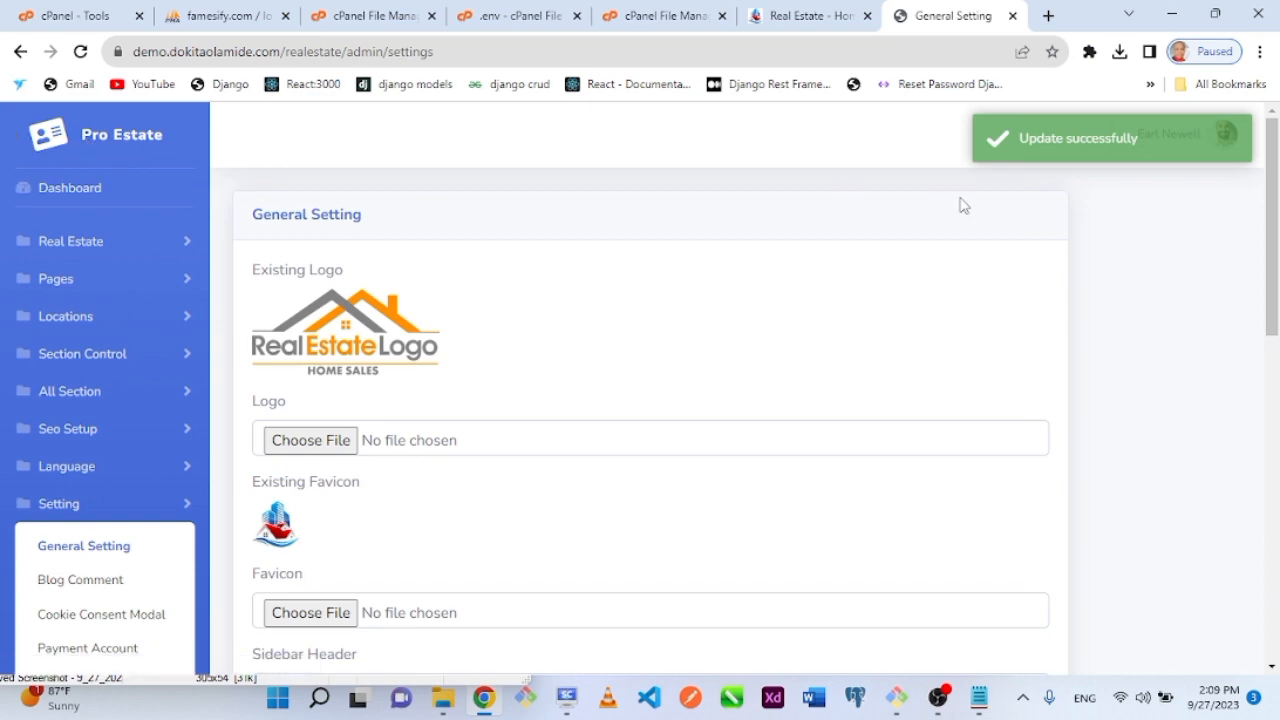
Review the remaining settings, including the contact email, then open the Admin account list
drag(1274, 210, 1275, 312)
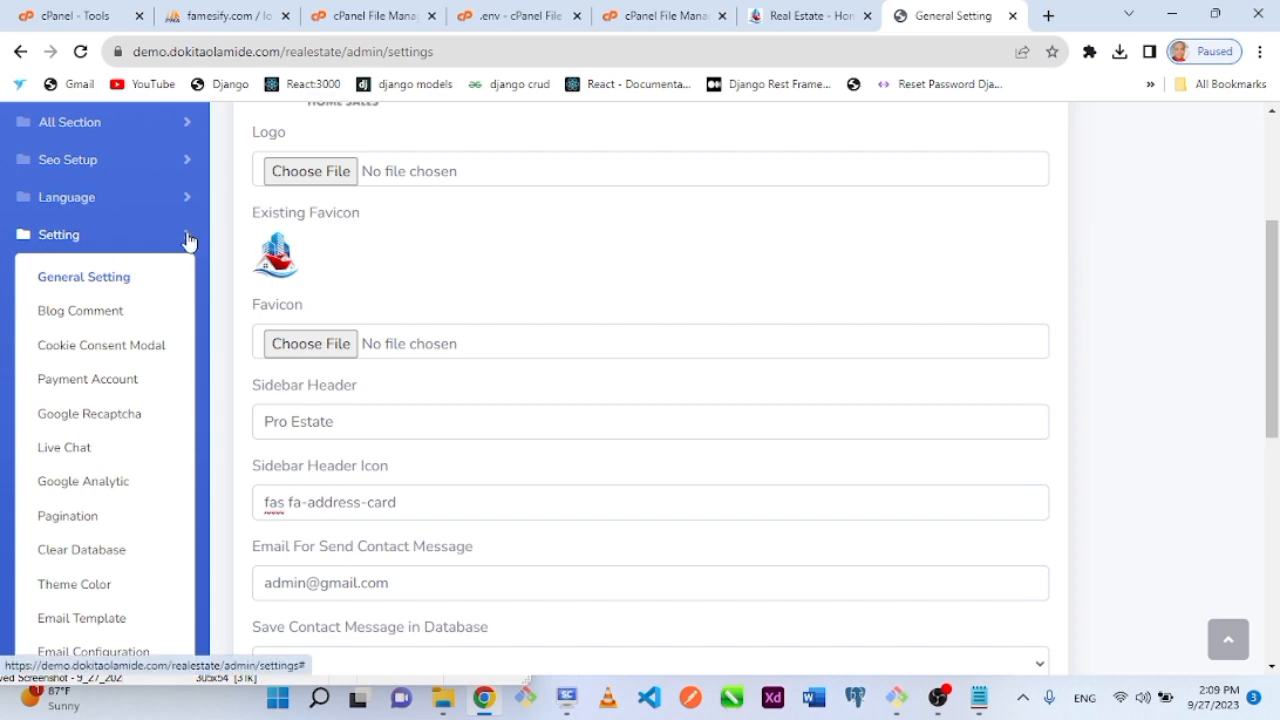
drag(1275, 401, 1276, 478)
drag(395, 366, 554, 354)
click(585, 322)
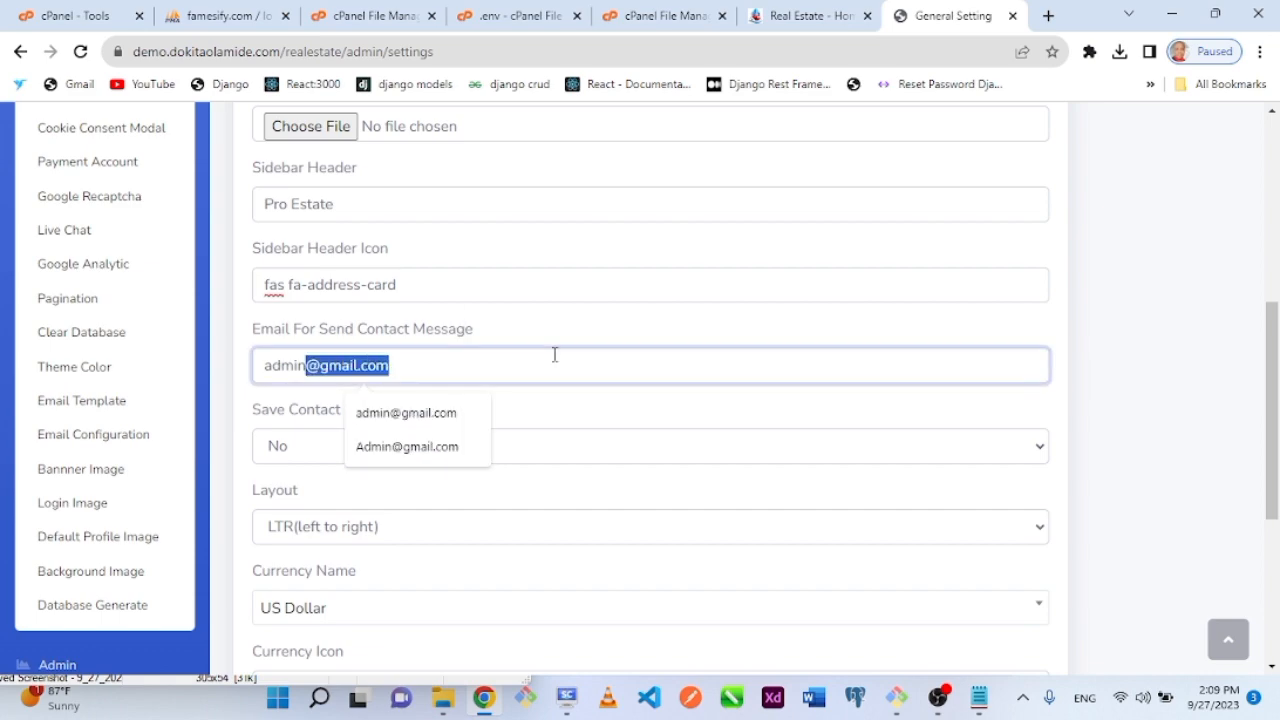
click(1086, 341)
drag(1275, 360, 1277, 452)
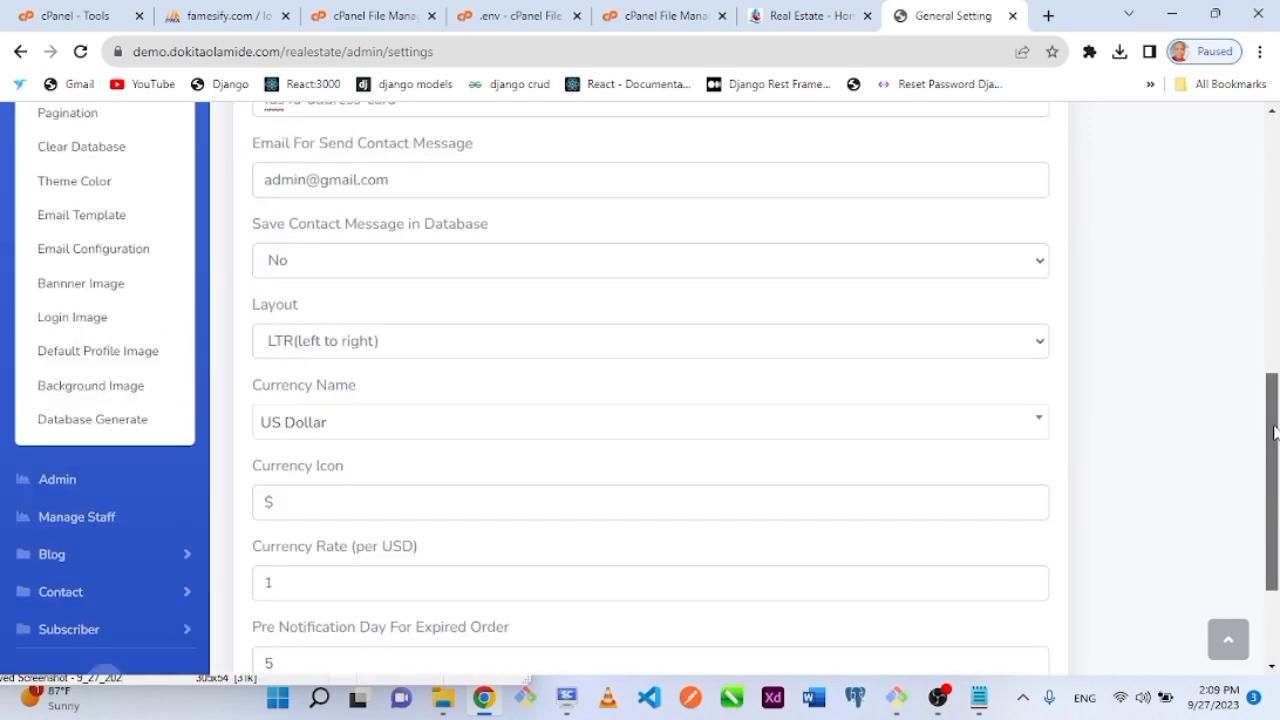
click(57, 490)
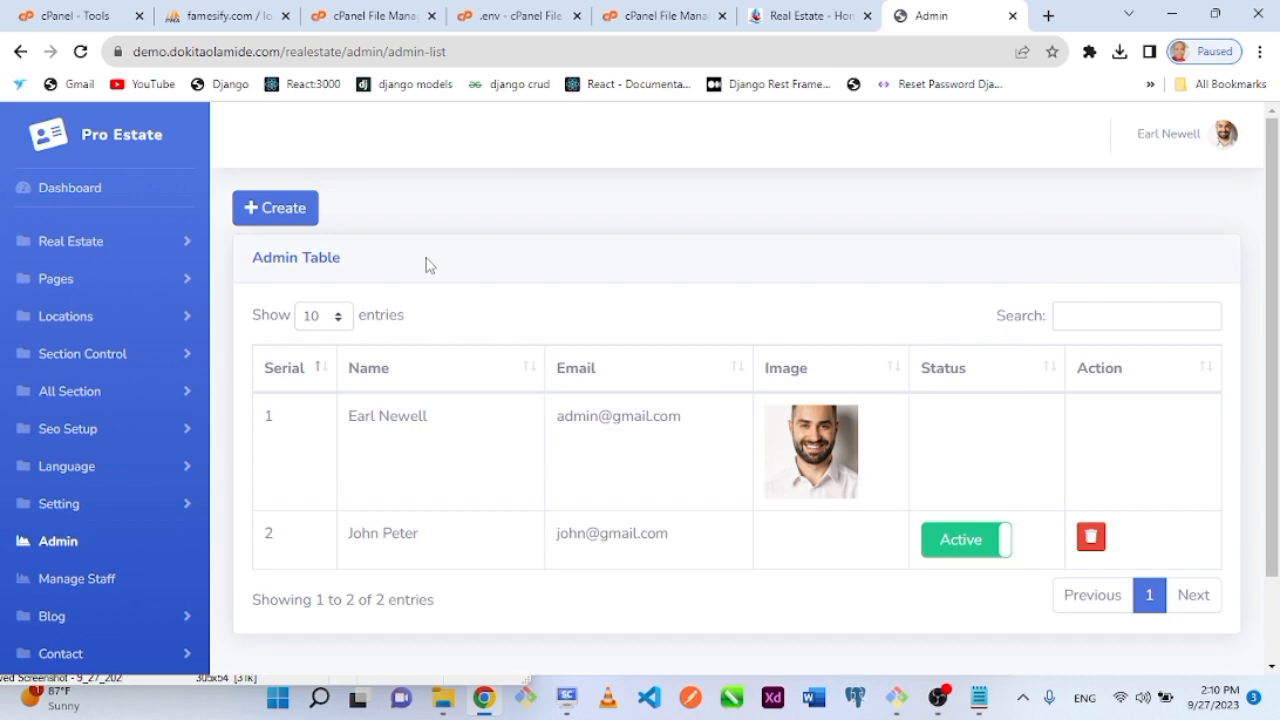
View the Create forms for a new admin and a new staff member, then return to the Staff list
click(260, 215)
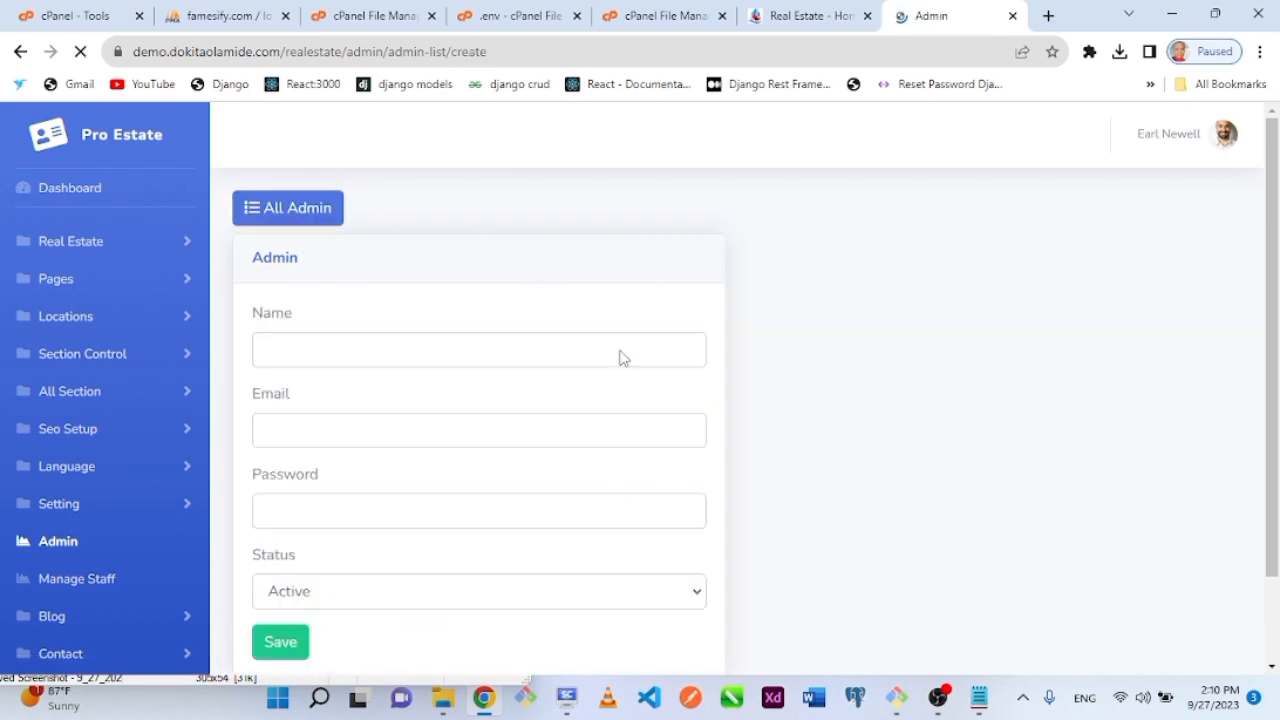
scroll(1238, 314, down, 1)
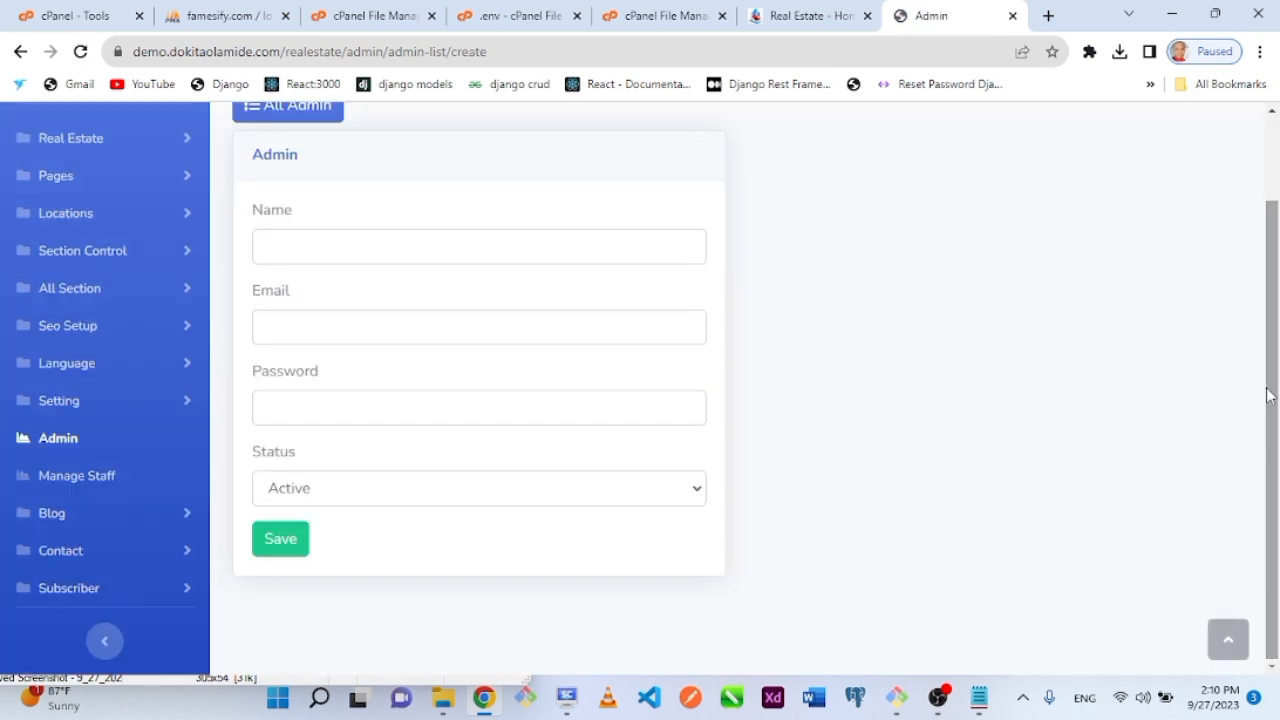
click(72, 487)
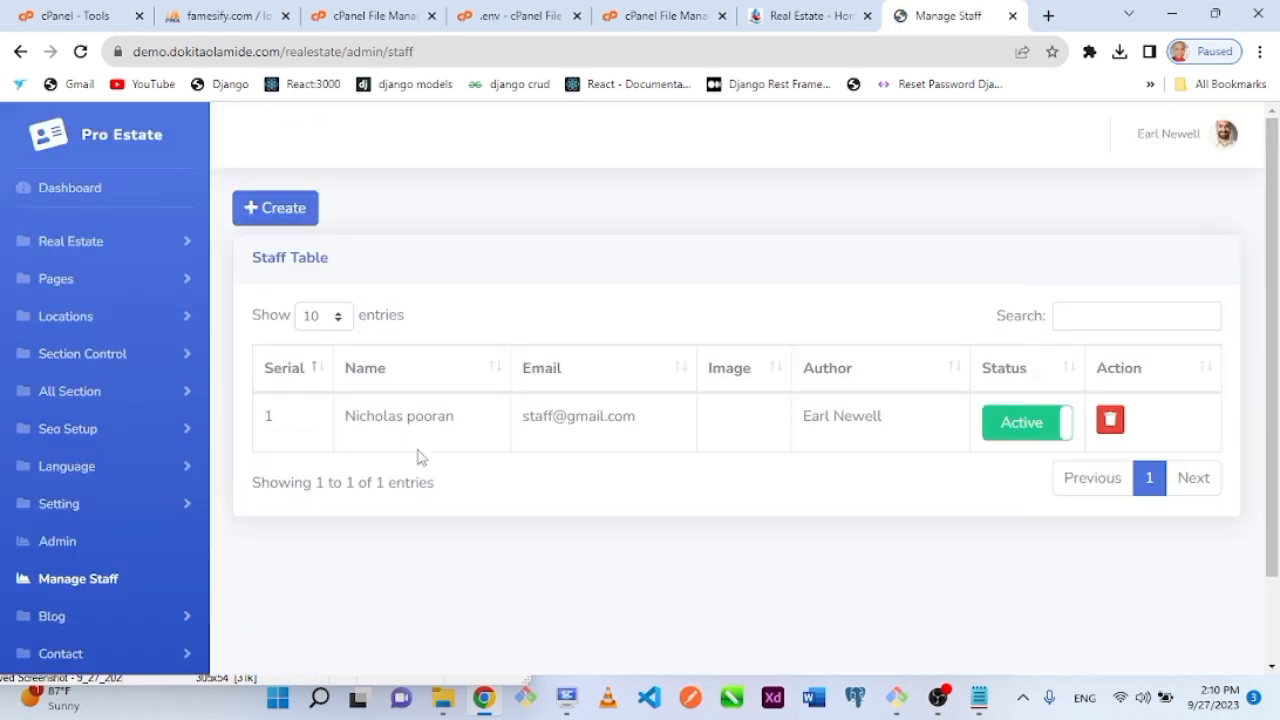
click(268, 227)
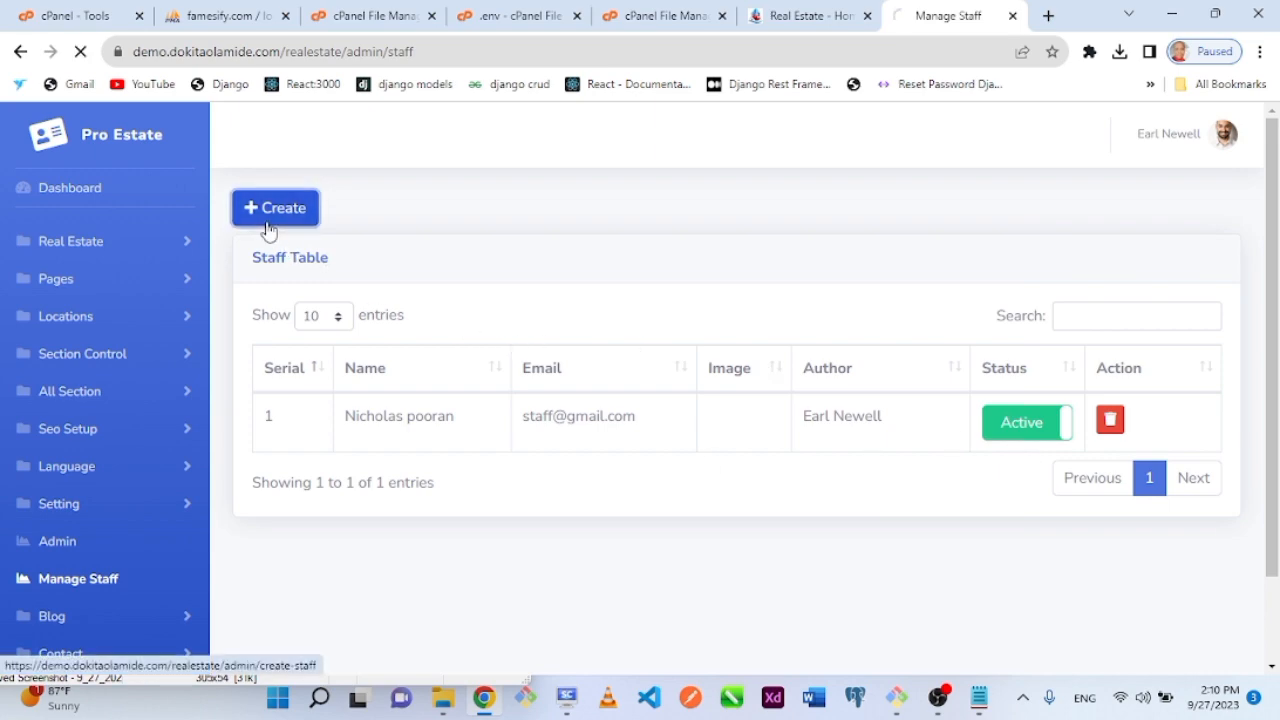
scroll(1250, 370, down, 1)
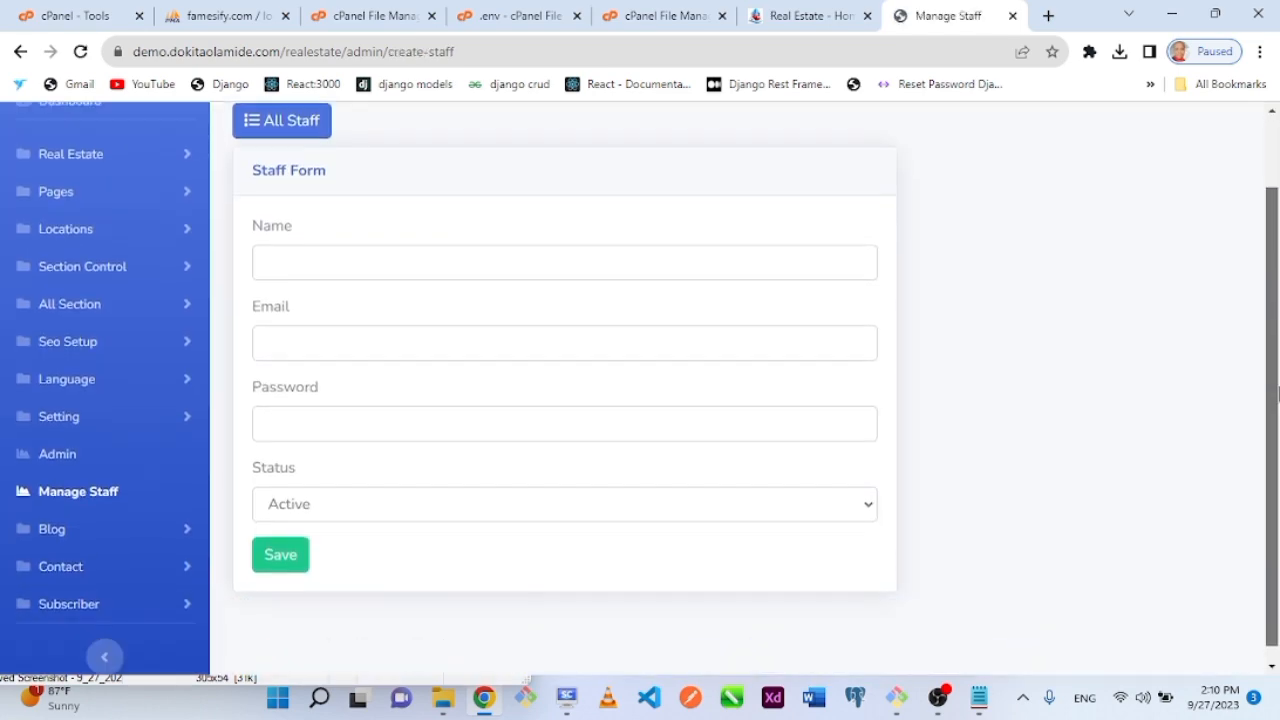
scroll(1266, 397, up, 1)
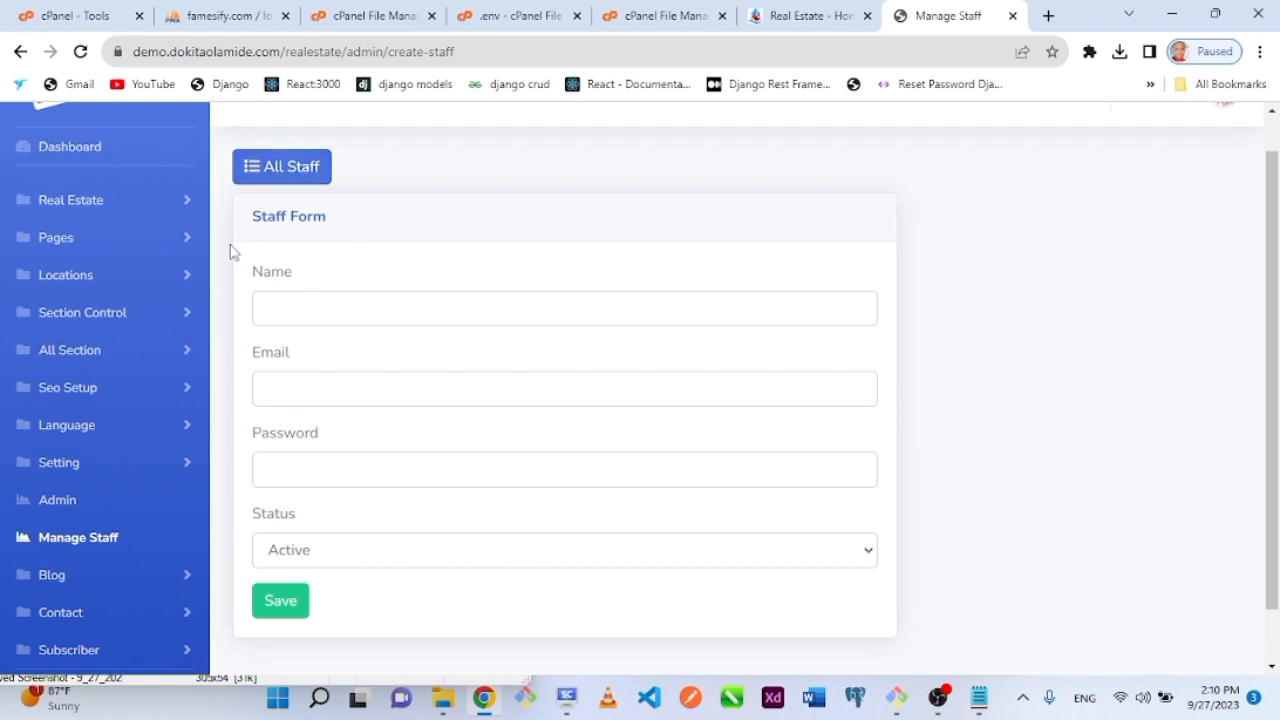
scroll(1262, 200, up, 1)
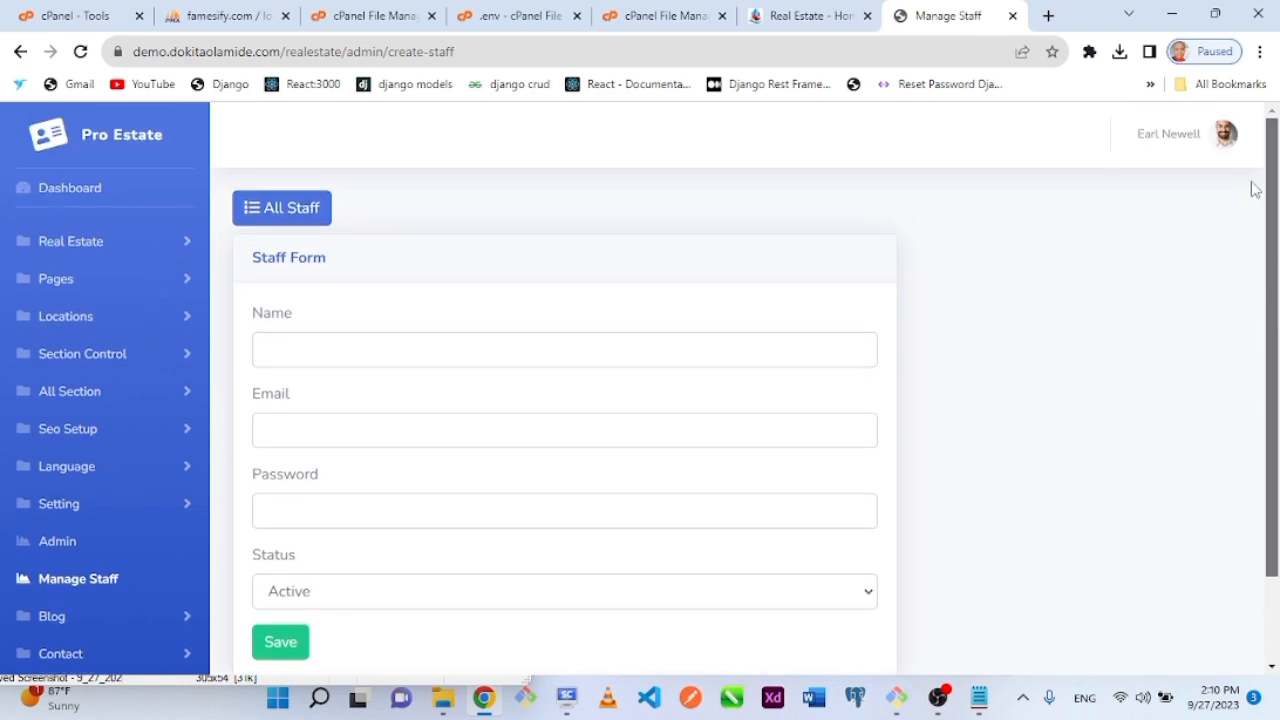
click(20, 51)
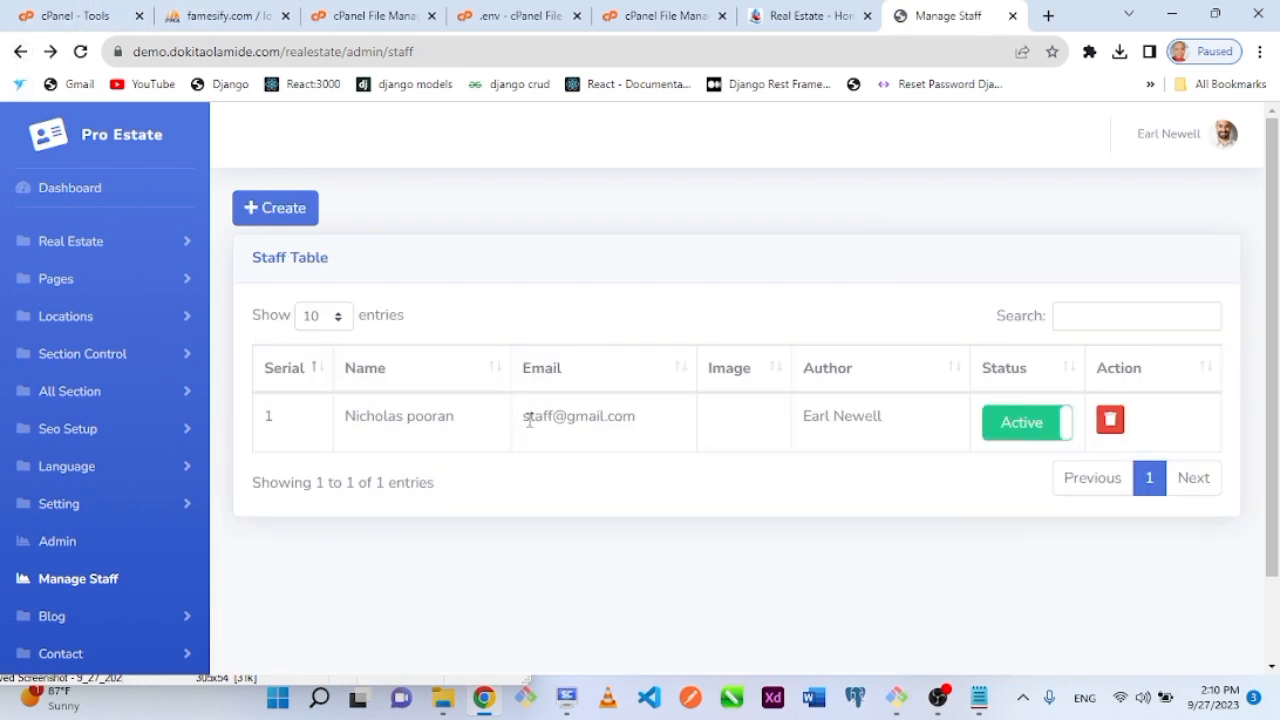
Check the staff member's email in the Staff Table and expand the Real Estate sidebar menu
drag(528, 416, 624, 418)
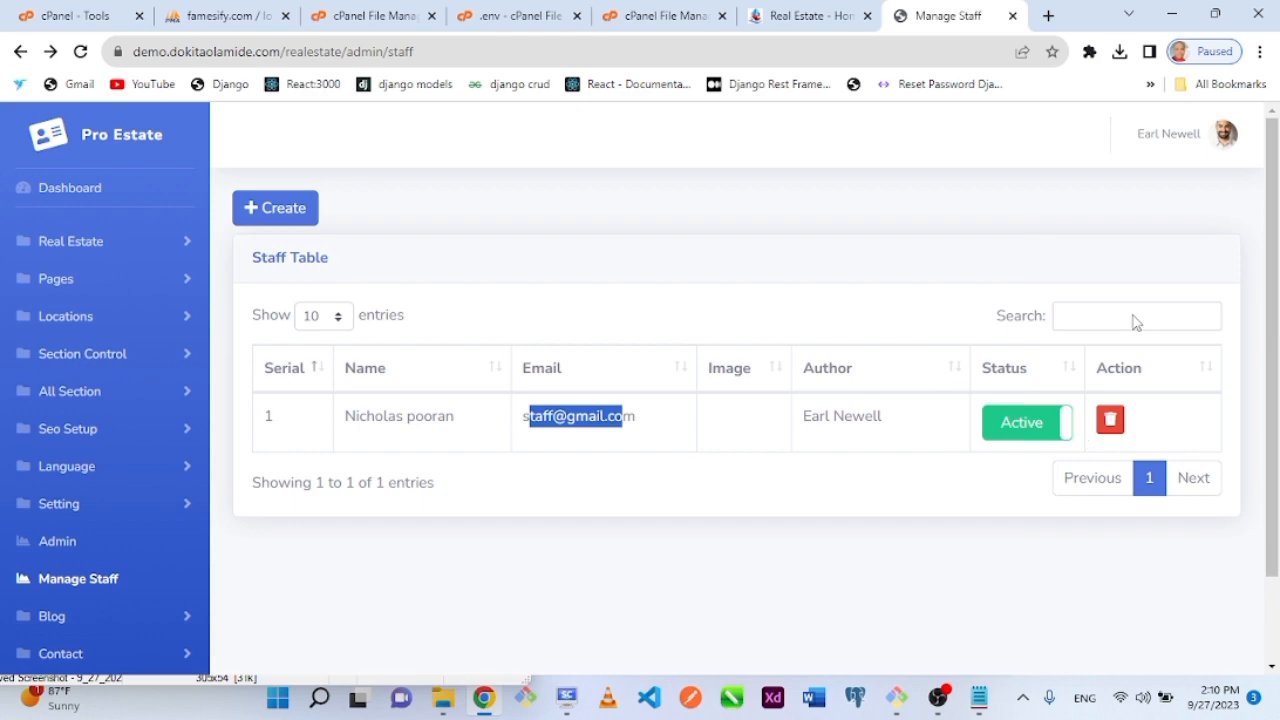
click(325, 602)
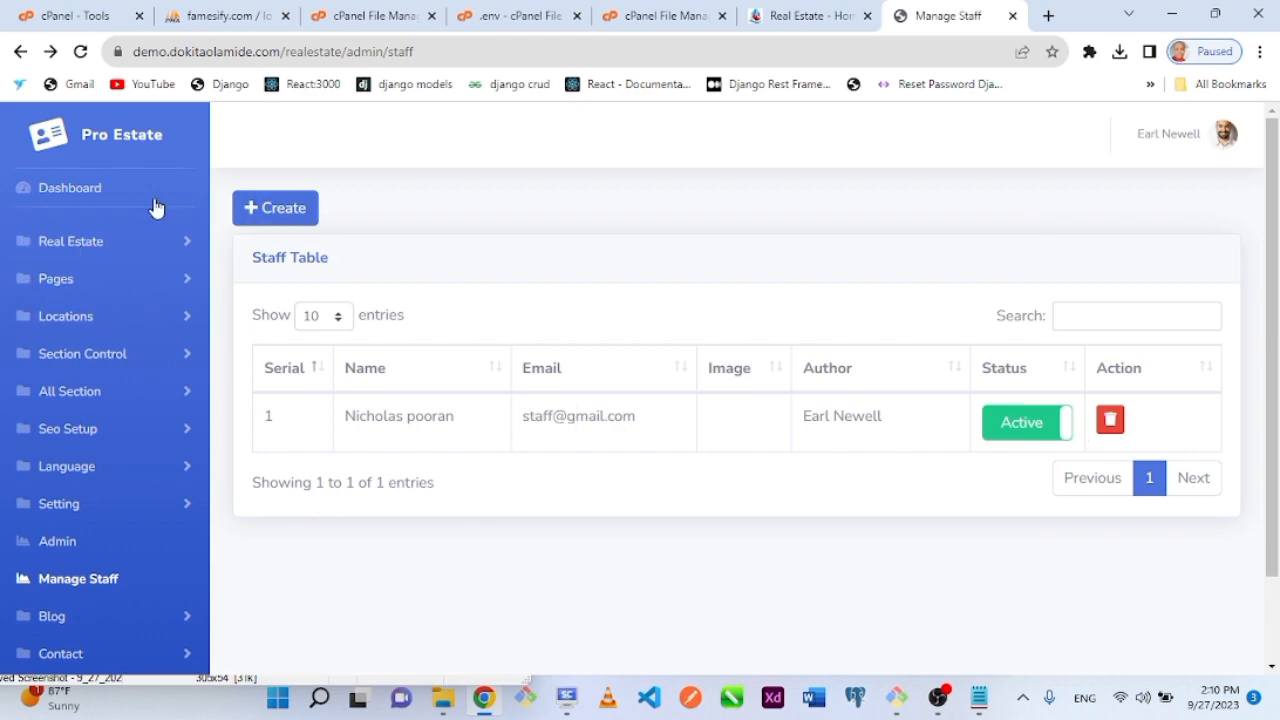
drag(1273, 402, 1278, 497)
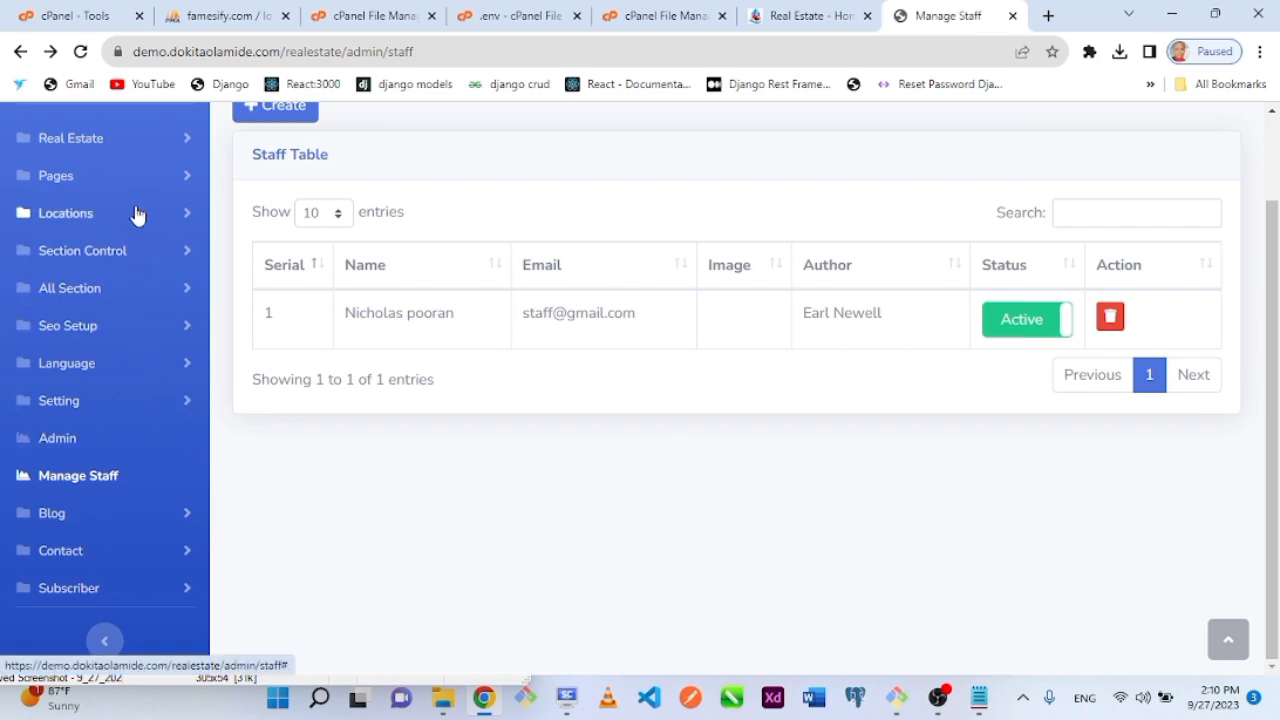
click(188, 146)
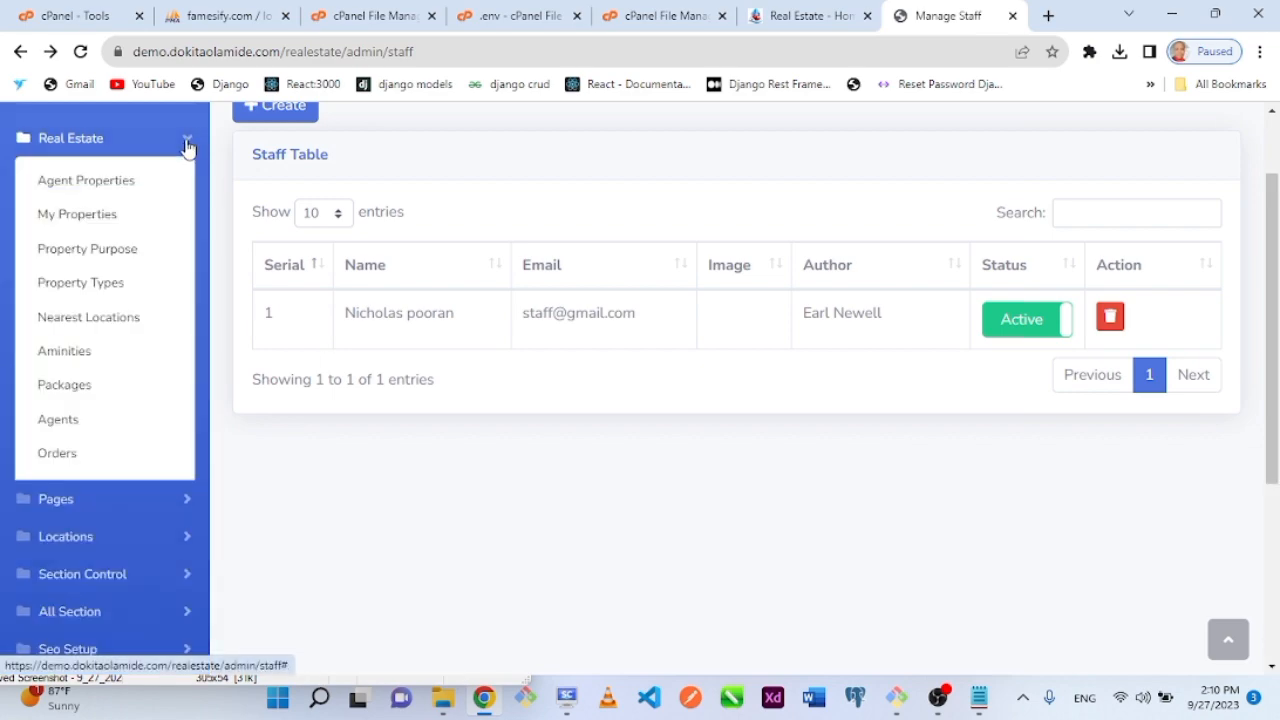
scroll(903, 263, up, 1)
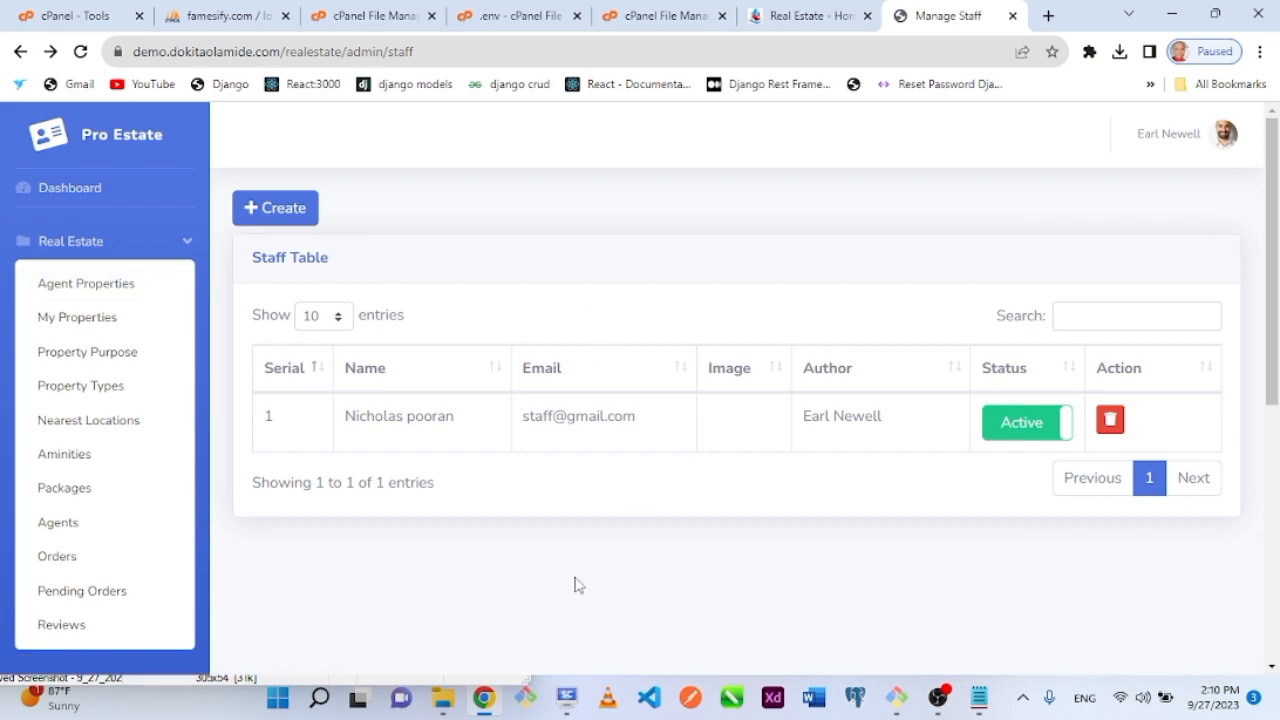
click(186, 243)
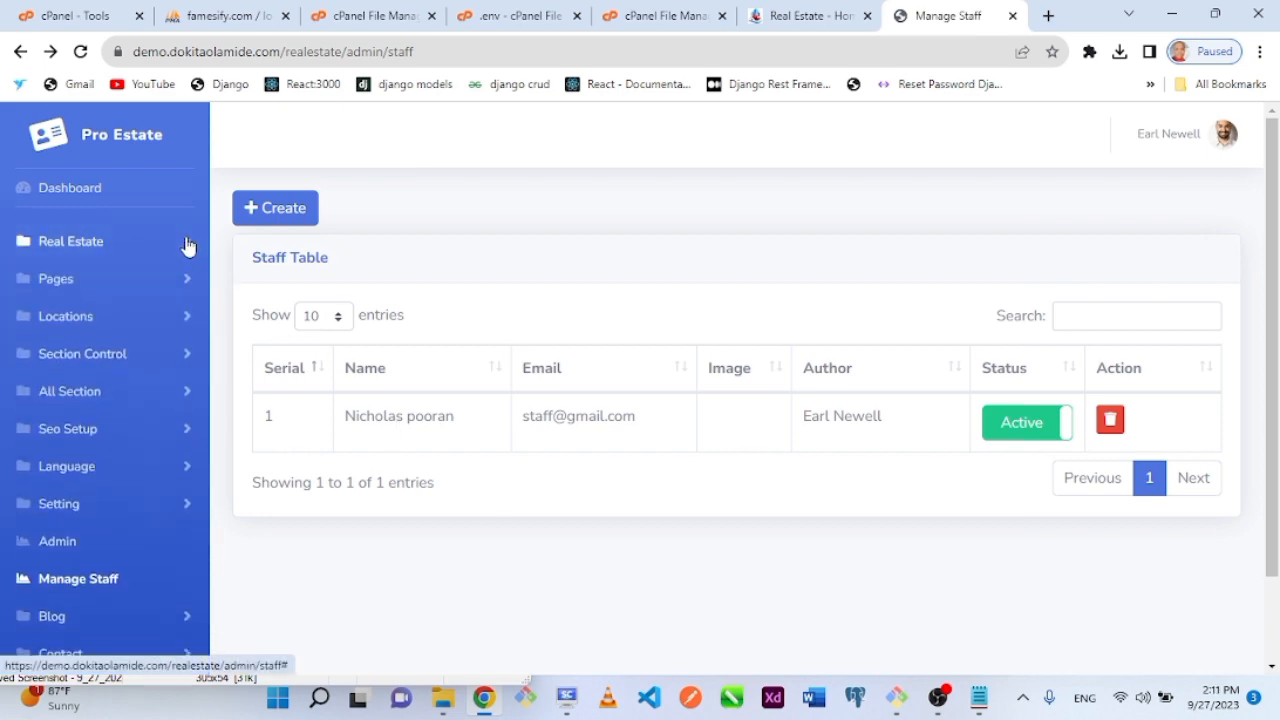
click(187, 245)
Collapse the Real Estate menu and scroll General Setting to confirm Pro Estate and fas fa-address-card
click(187, 245)
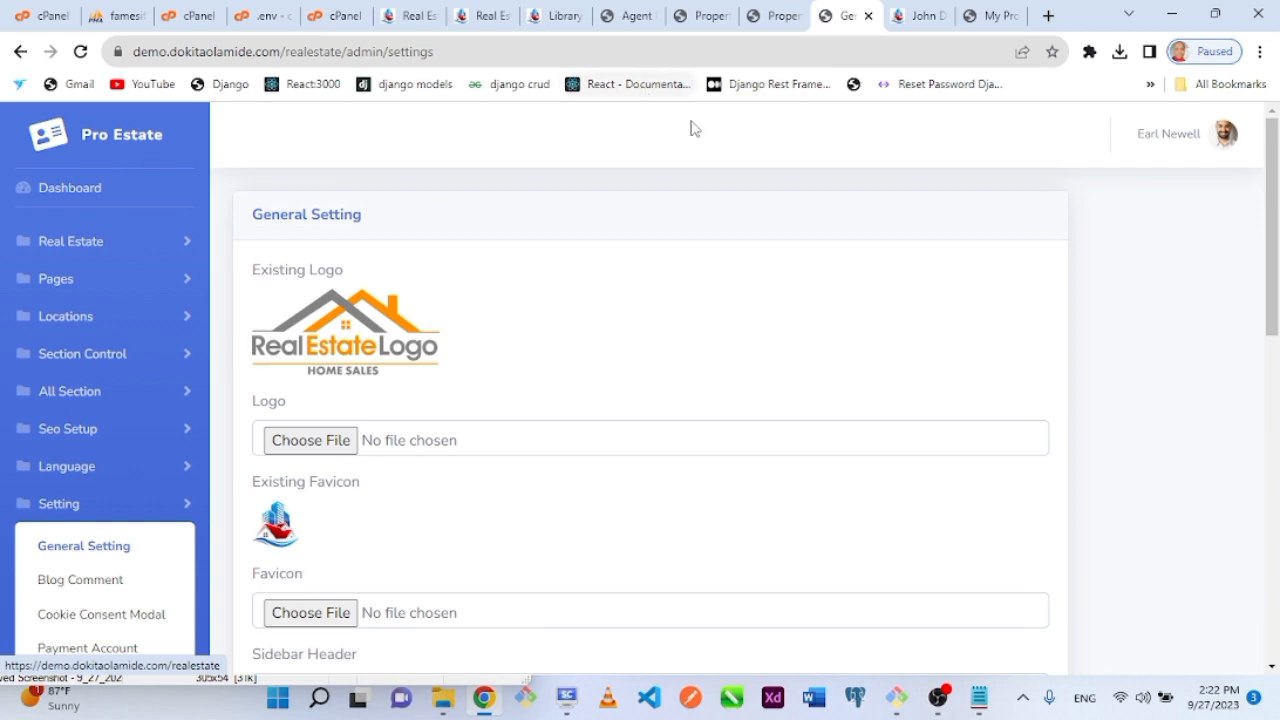
scroll(1276, 290, down, 1)
drag(1277, 290, 1277, 477)
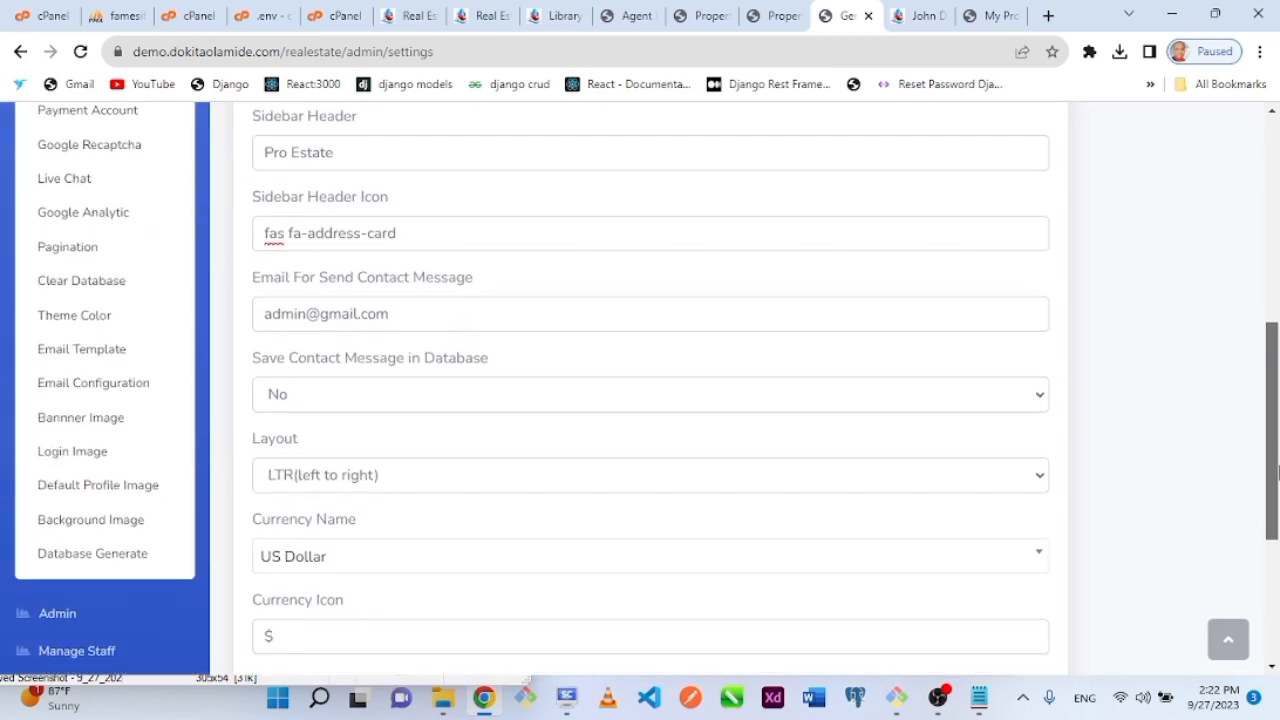